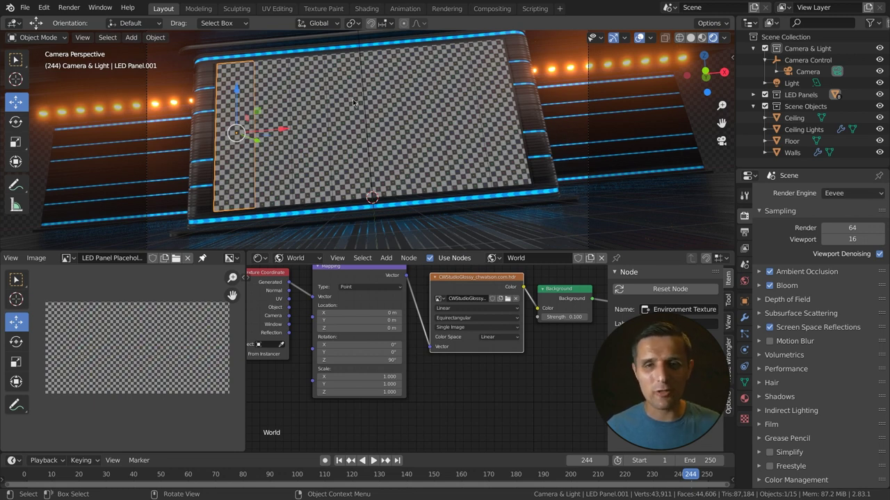
# Rename the current scene as Main.
pyautogui.click(696, 14)
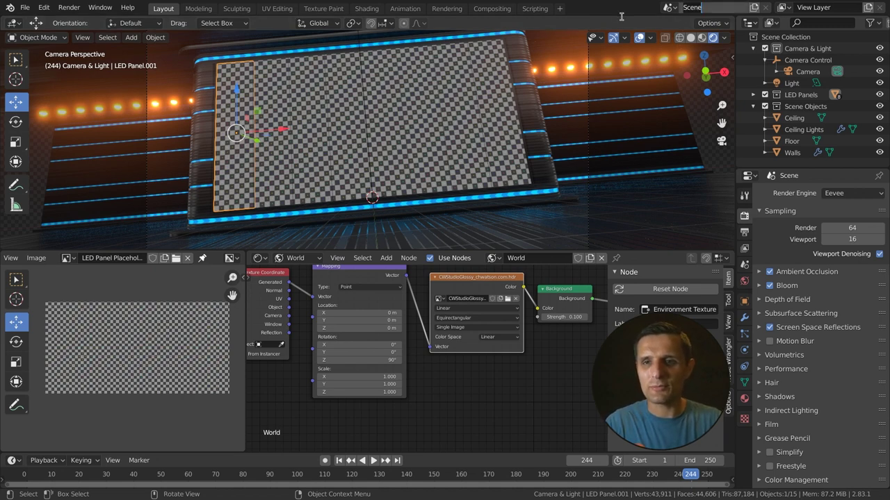
pyautogui.write('Main')
pyautogui.press('Return')
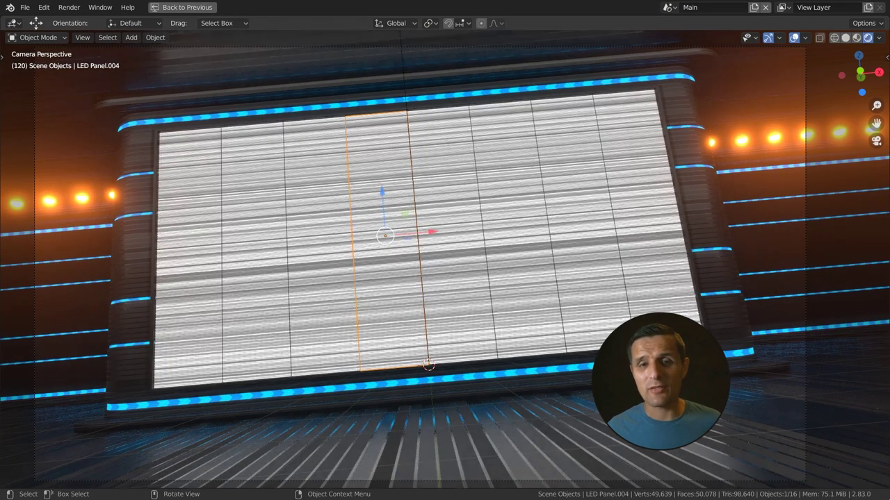
pyautogui.press('space')
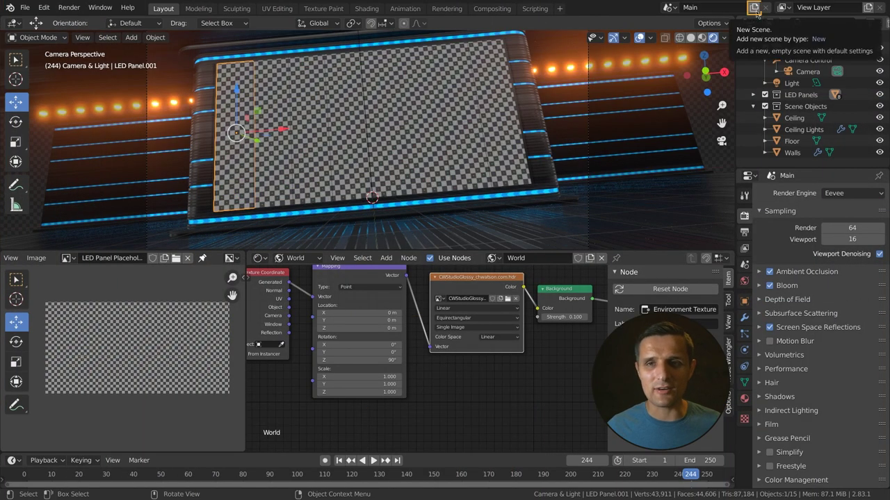
# Create a new empty scene with default settings.
pyautogui.click(758, 8)
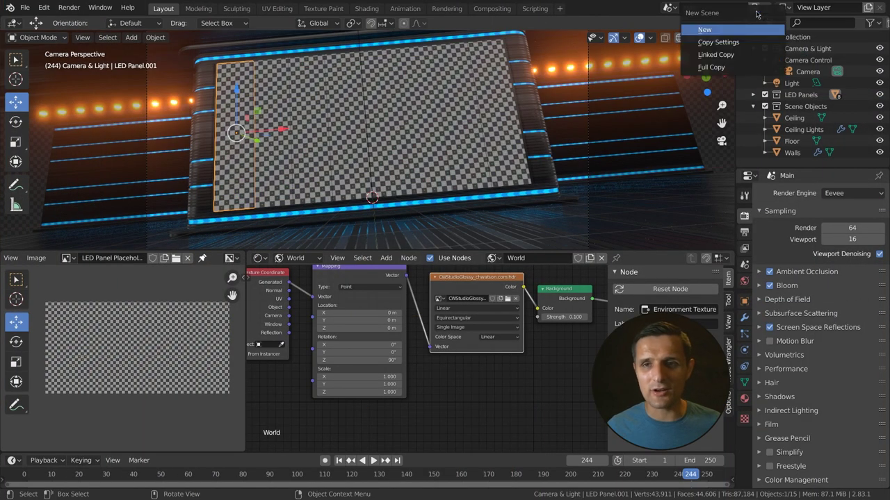
pyautogui.click(704, 29)
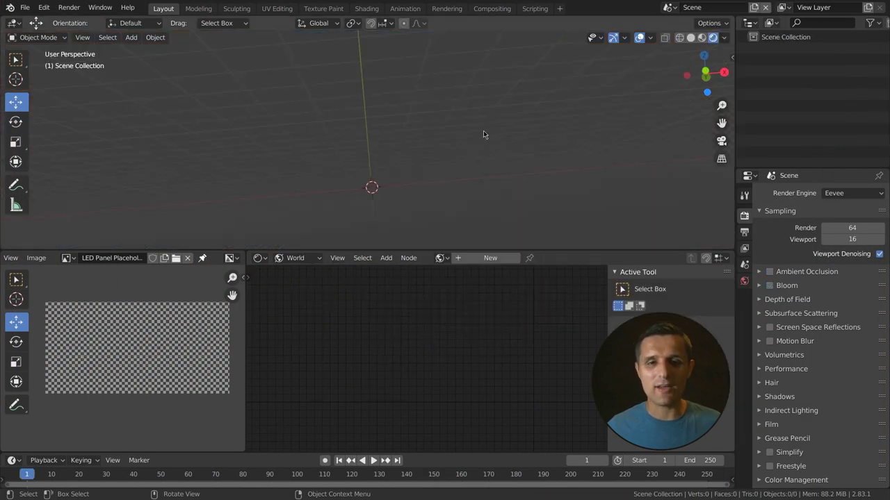
pyautogui.moveTo(435, 134)
pyautogui.mouseDown(button='middle')
pyautogui.moveTo(439, 153)
pyautogui.moveTo(440, 135)
pyautogui.mouseUp(button='middle')
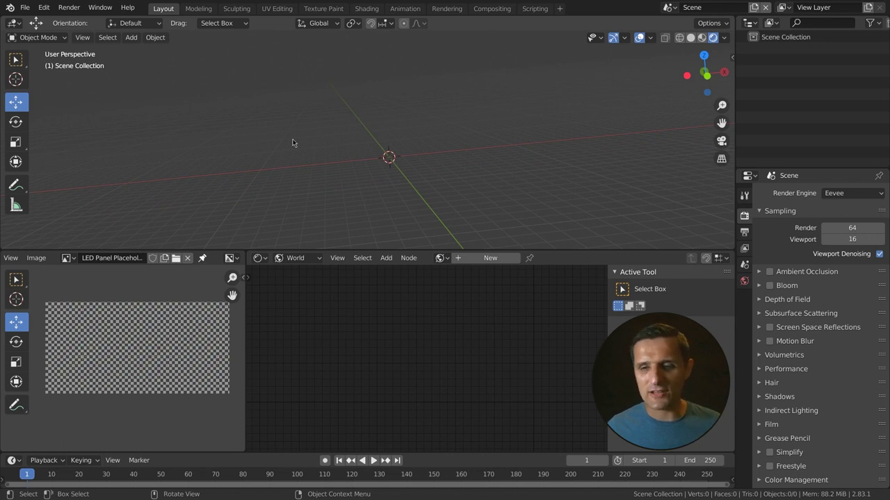
# Set the new scene's color management view transform to Standard.
pyautogui.click(759, 481)
pyautogui.scroll(-2, 796, 441)
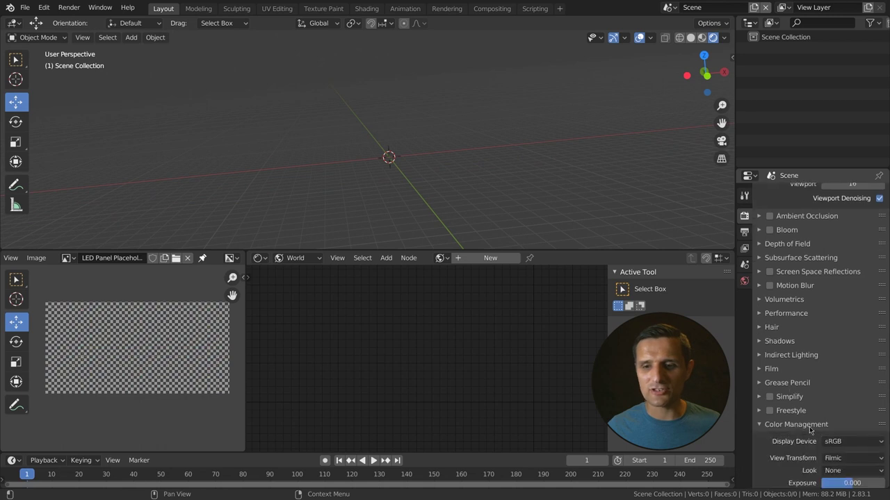
pyautogui.click(831, 462)
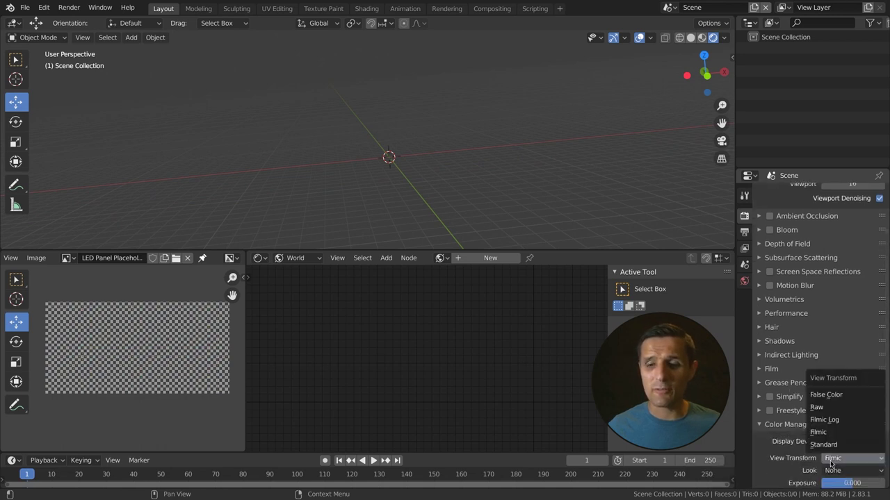
pyautogui.click(839, 446)
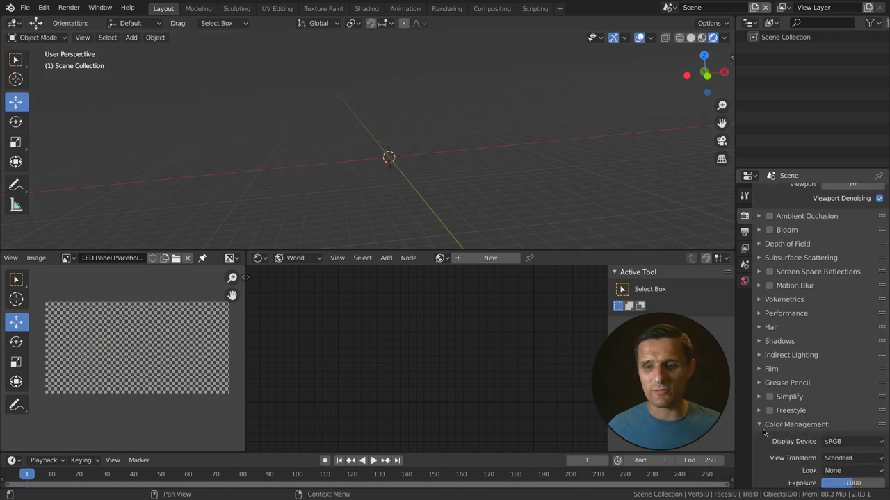
pyautogui.click(763, 427)
# Set the scene's output resolution to 2000 px in X and 1000 px in Y.
pyautogui.click(745, 232)
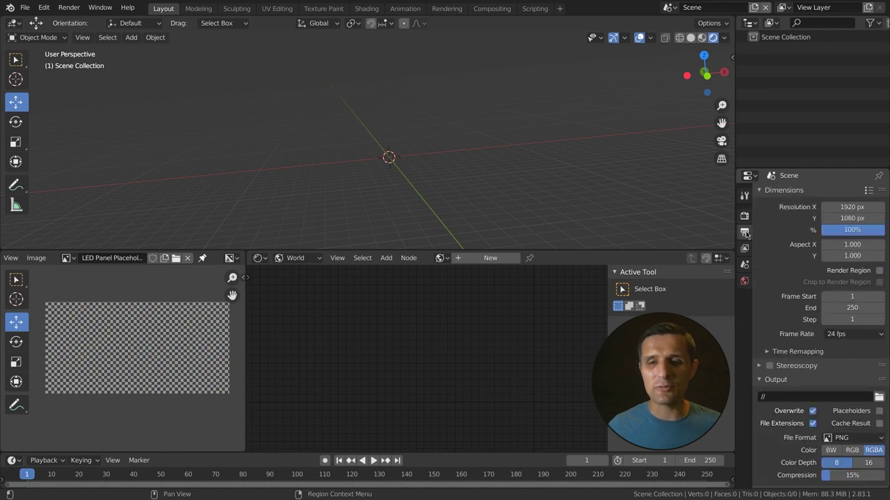
pyautogui.click(831, 211)
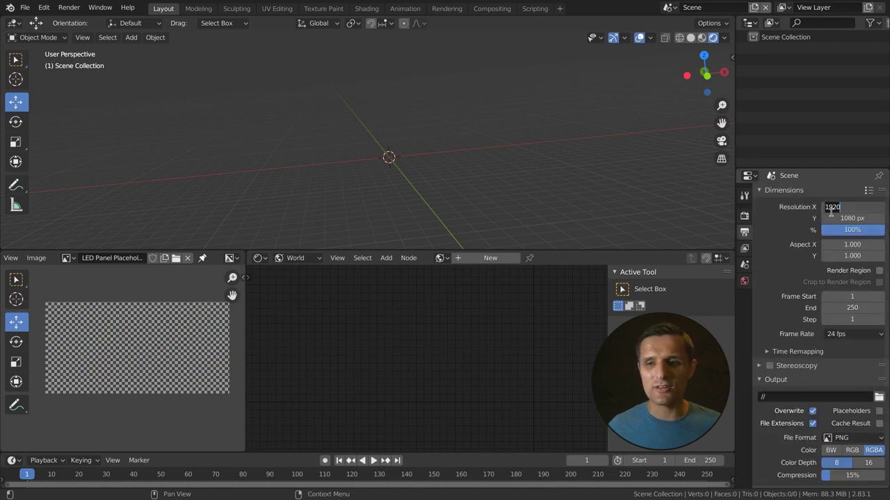
pyautogui.write('2000')
pyautogui.press('Tab')
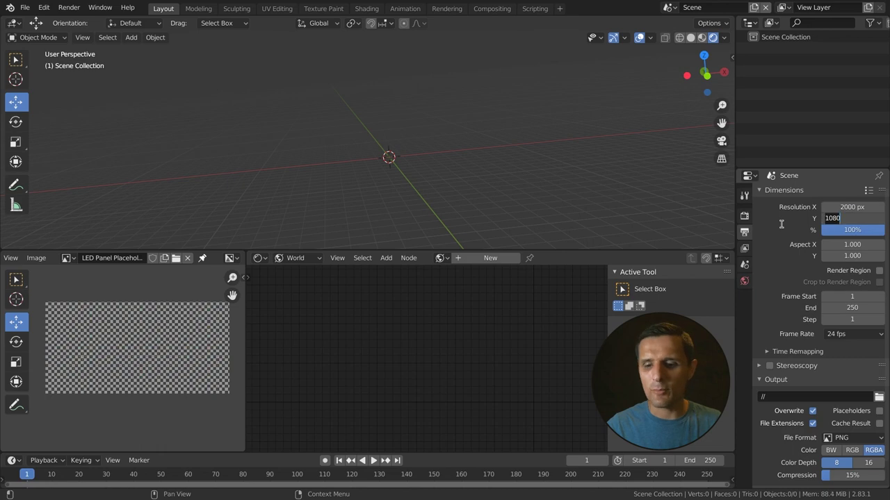
pyautogui.write('1.000')
pyautogui.press('Return')
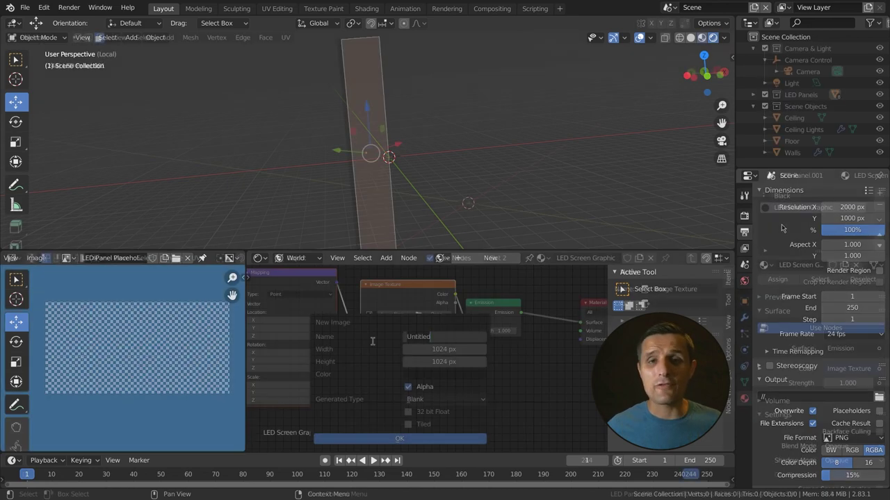
# Name the new image LED Panel Placeholder, set it to 2000 px wide and 1000 px high, and open its generated type options.
pyautogui.write('LED Panel Pla')
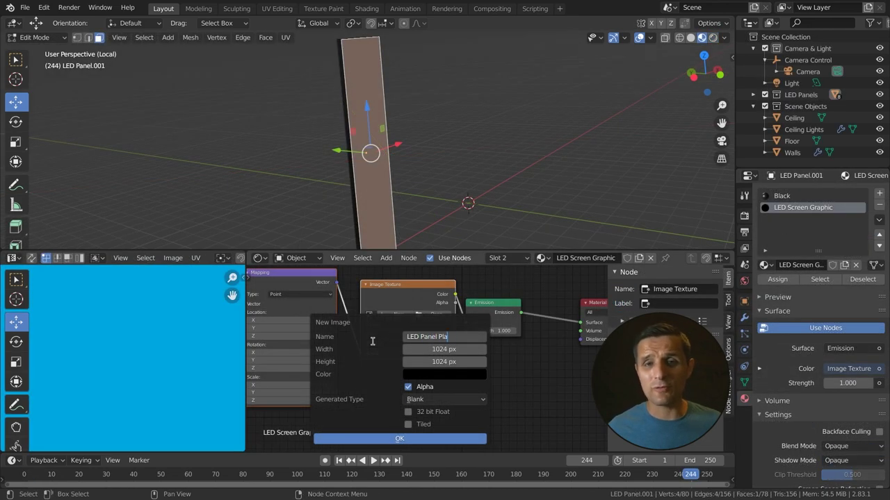
pyautogui.write('ceholder')
pyautogui.press('Tab')
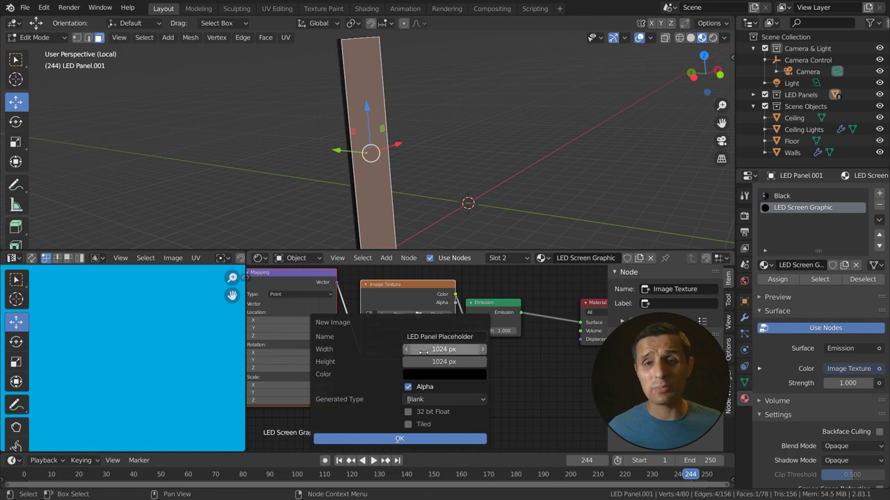
pyautogui.write('2000')
pyautogui.press('Tab')
pyautogui.write('1000')
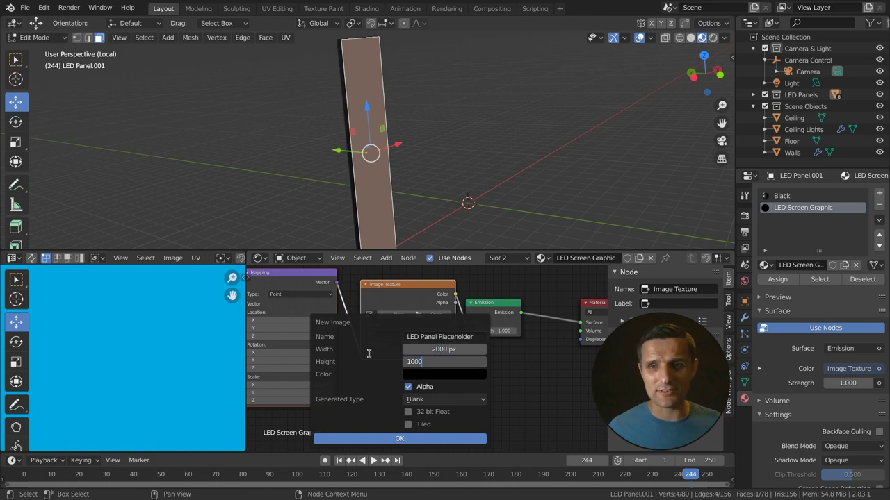
pyautogui.press('Return')
pyautogui.click(422, 399)
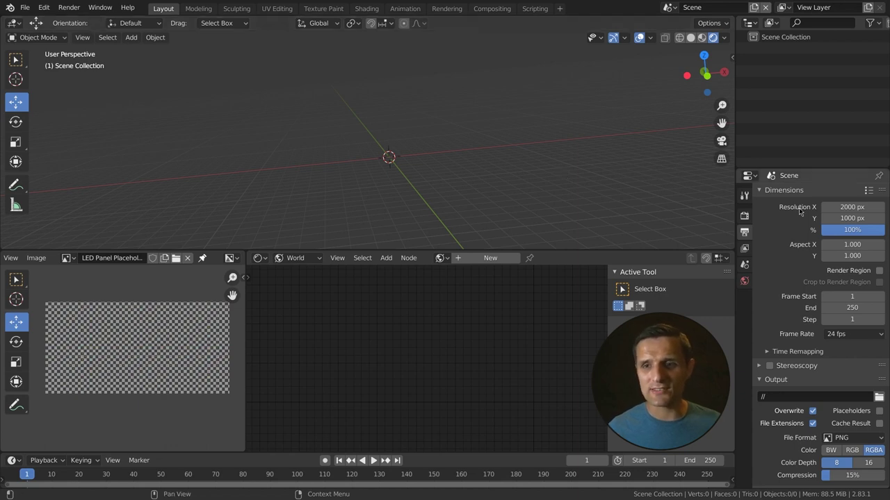
# Set the scene's frame range to start at 0 and end at 160, with a frame rate of 30 fps.
pyautogui.doubleClick(785, 295)
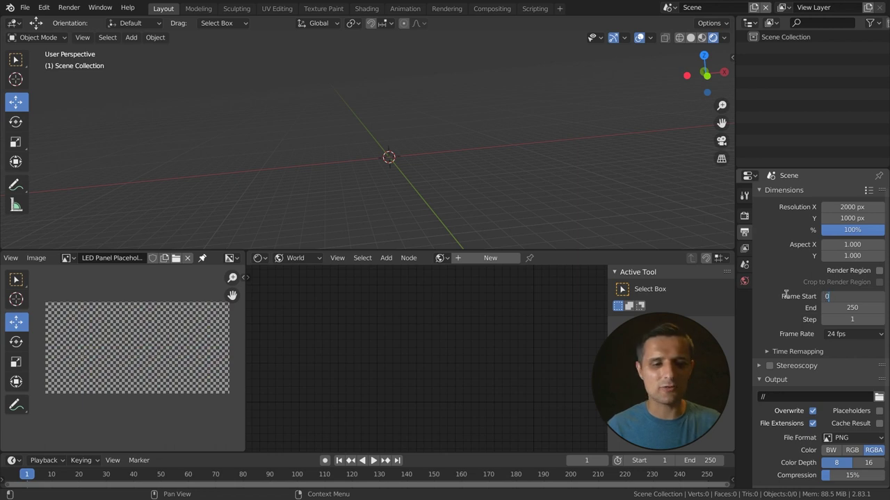
pyautogui.press('Tab')
pyautogui.write('160')
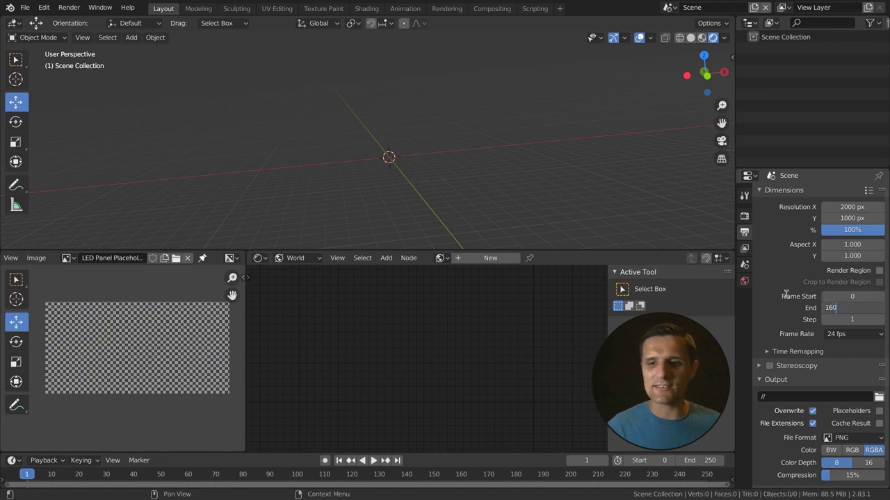
pyautogui.press('Return')
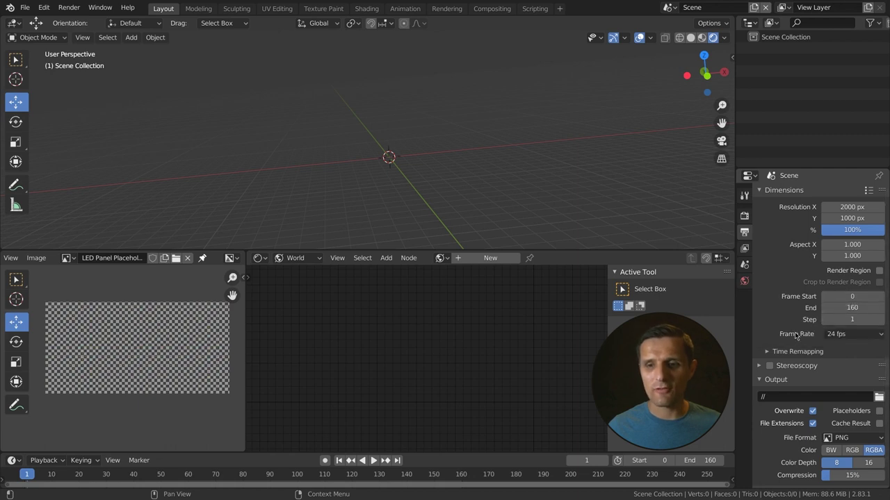
pyautogui.click(840, 335)
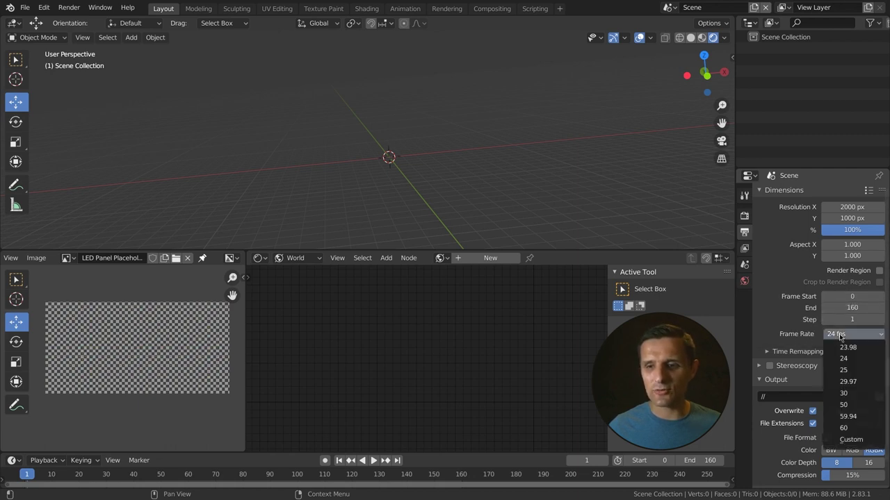
pyautogui.click(844, 393)
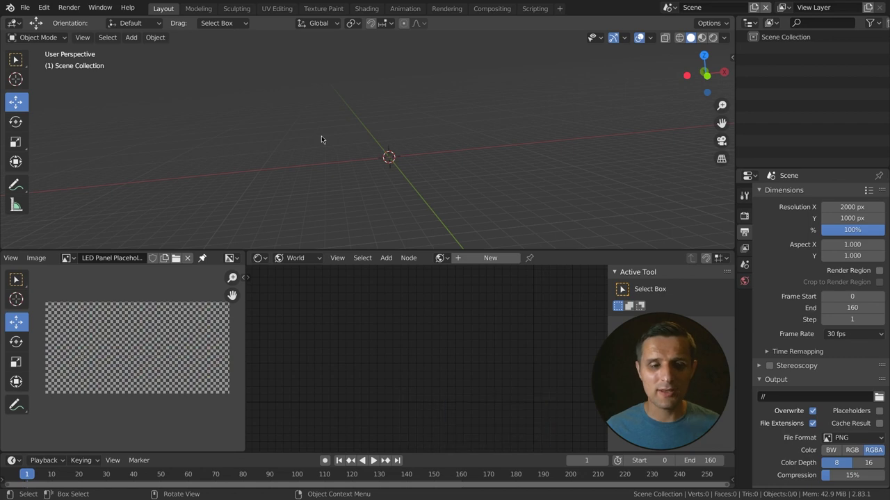
# Add a mesh plane at the world origin in top orthographic view.
pyautogui.press('`')
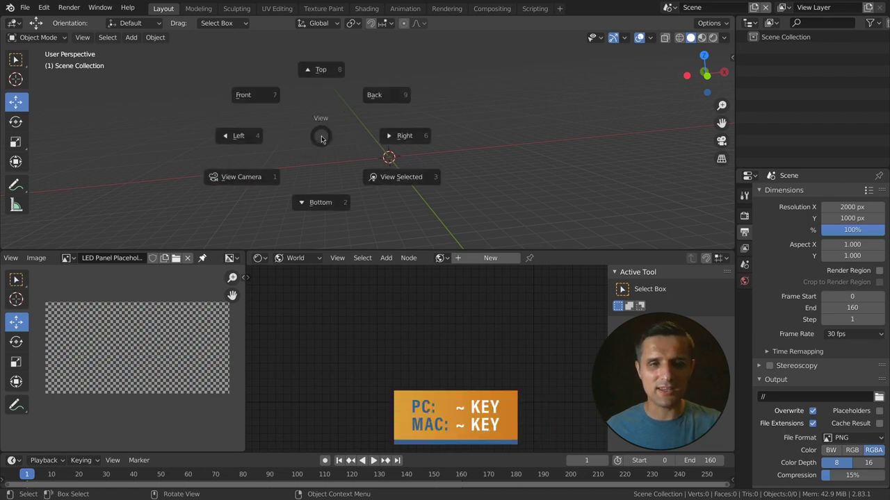
pyautogui.click(325, 80)
pyautogui.keyDown('shift'); pyautogui.moveTo(371, 189); pyautogui.dragTo(362, 159, button='middle'); pyautogui.keyUp('shift')
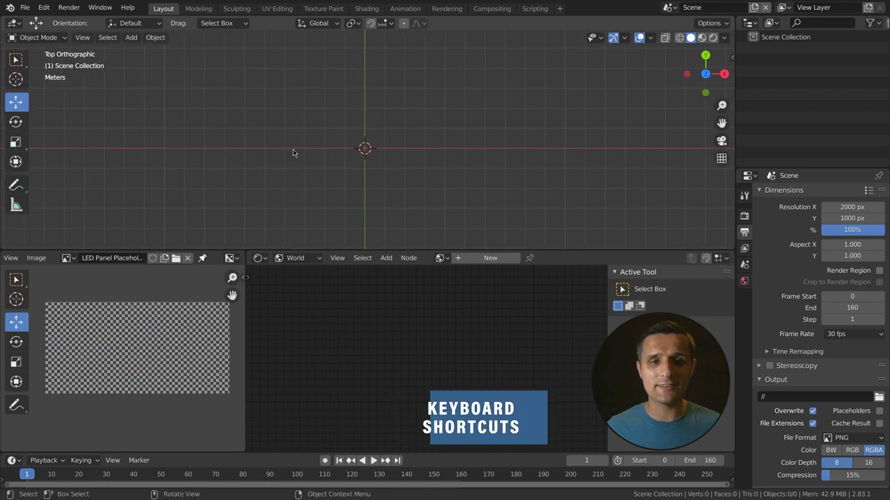
pyautogui.hotkey('shift', 'a')
pyautogui.moveTo(229, 80)
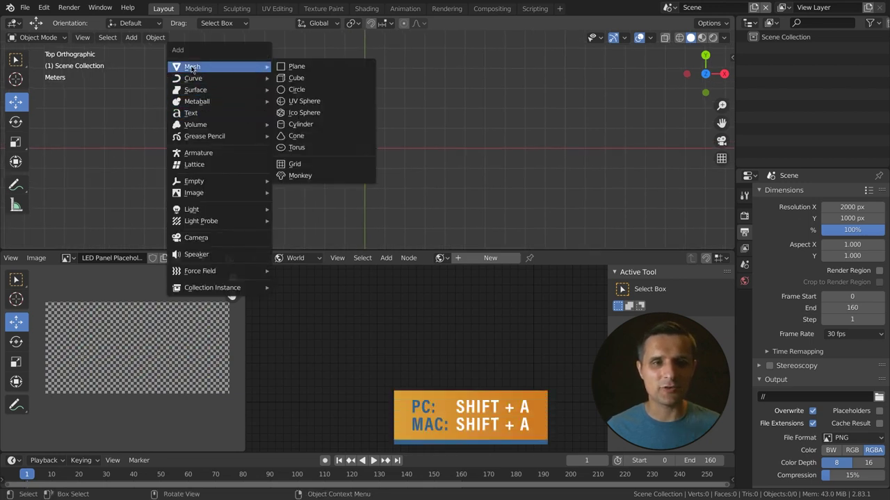
pyautogui.click(299, 67)
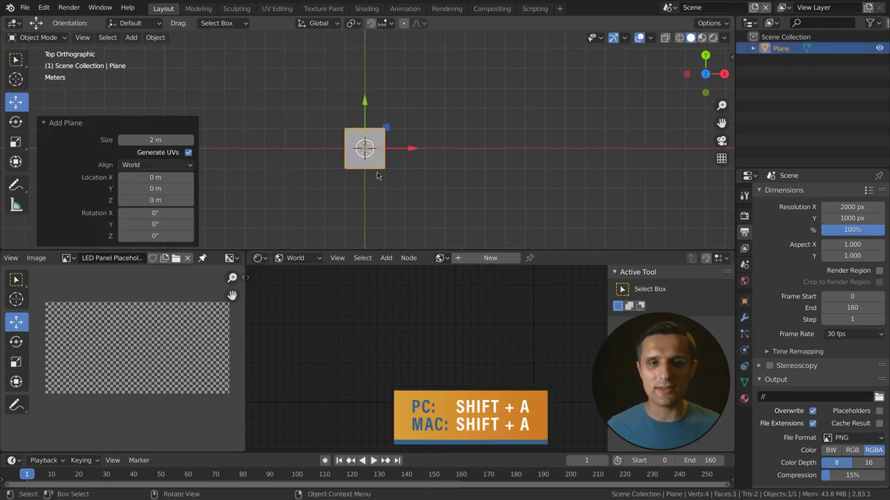
# Rename the plane as BG Color and switch the viewport to rendered shading.
pyautogui.doubleClick(782, 48)
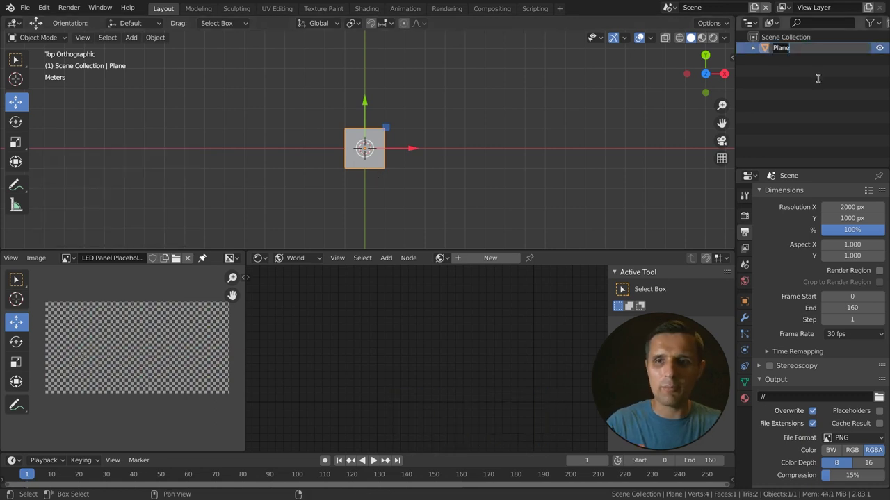
pyautogui.write('BG Color')
pyautogui.press('Return')
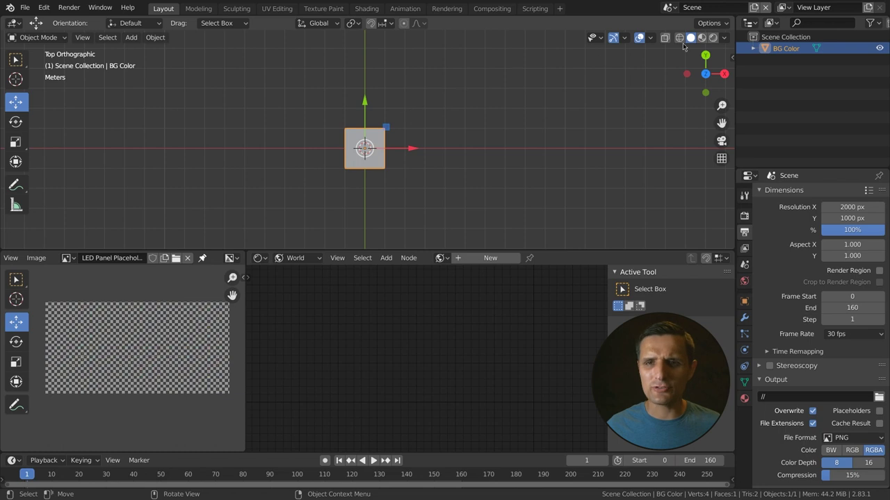
pyautogui.click(713, 37)
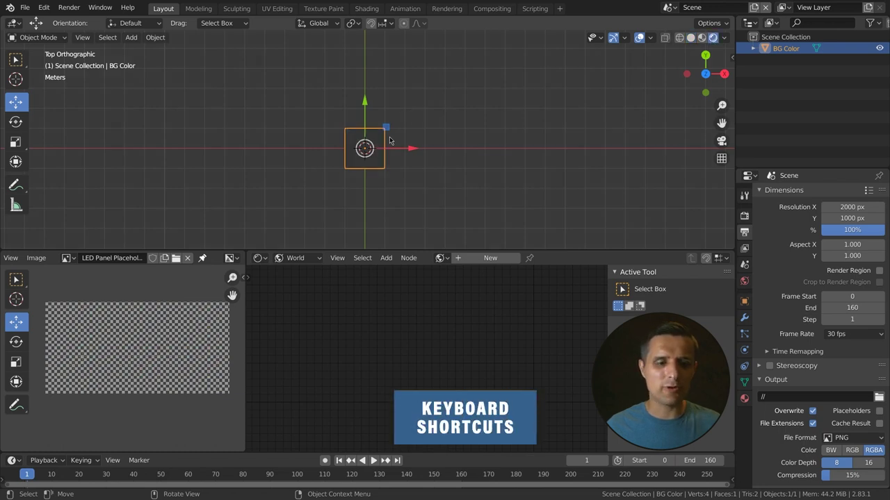
# Scale the BG Color plane's mesh in Edit Mode by 6 in X, 3 in Y and 1 in Z.
pyautogui.press('Tab')
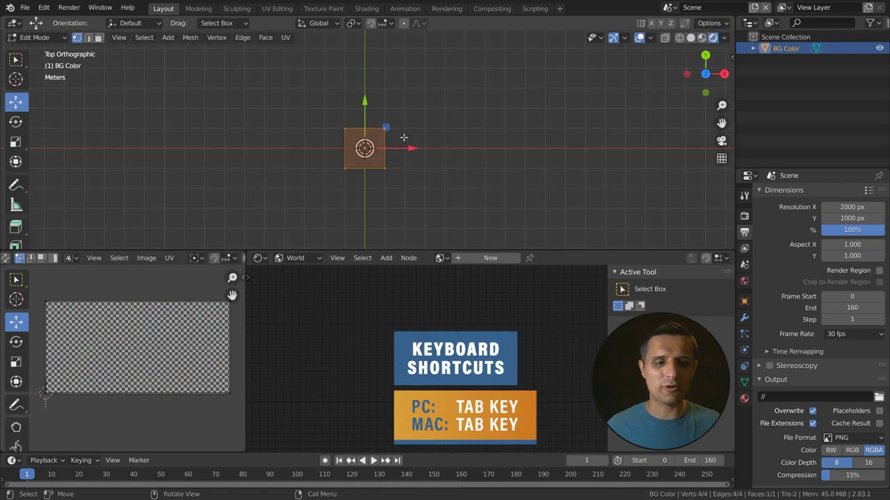
pyautogui.press('s')
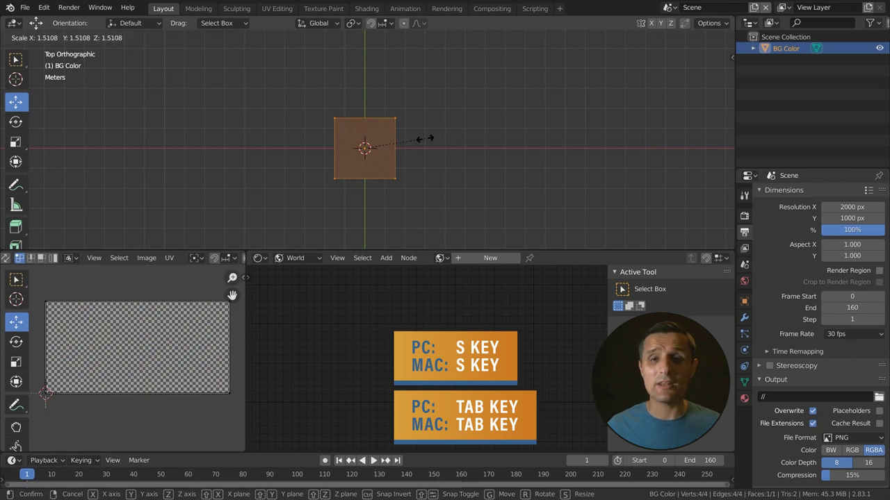
pyautogui.click(425, 138)
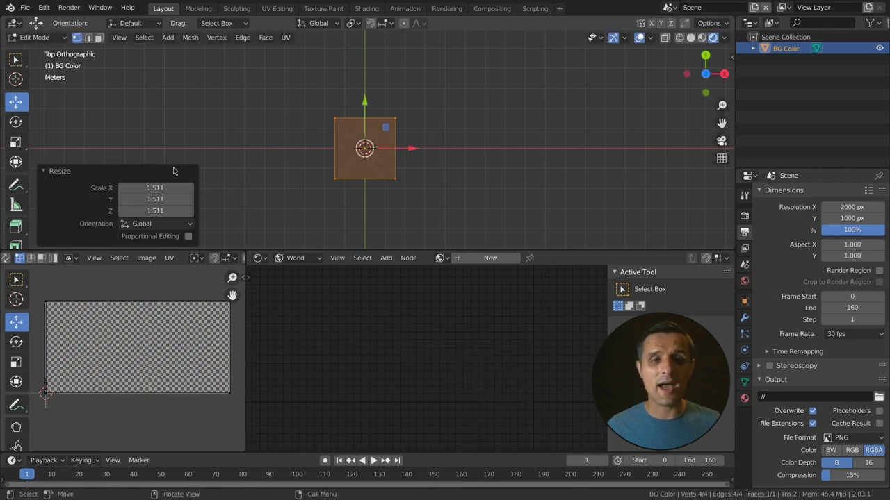
pyautogui.click(128, 188)
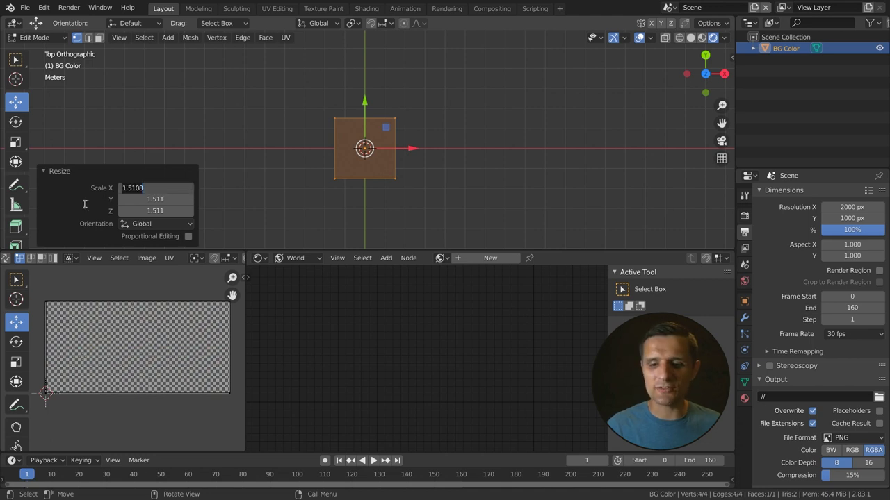
pyautogui.write('6')
pyautogui.press('Tab')
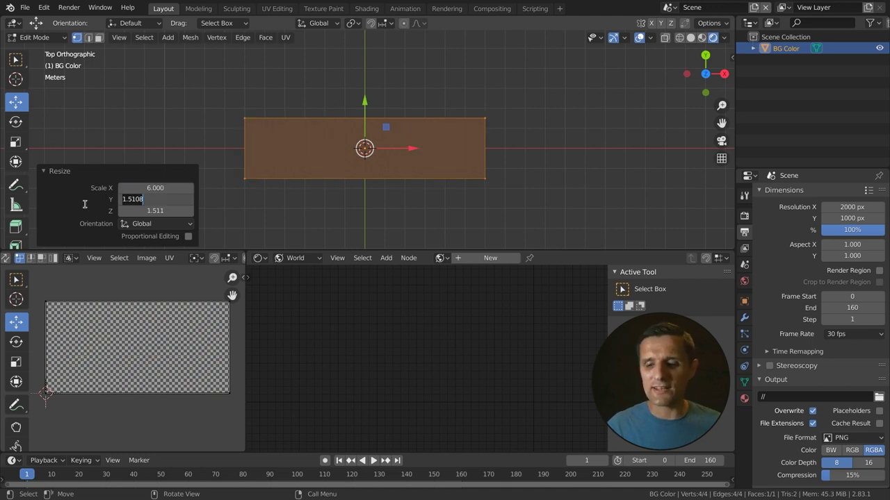
pyautogui.write('3')
pyautogui.press('Tab')
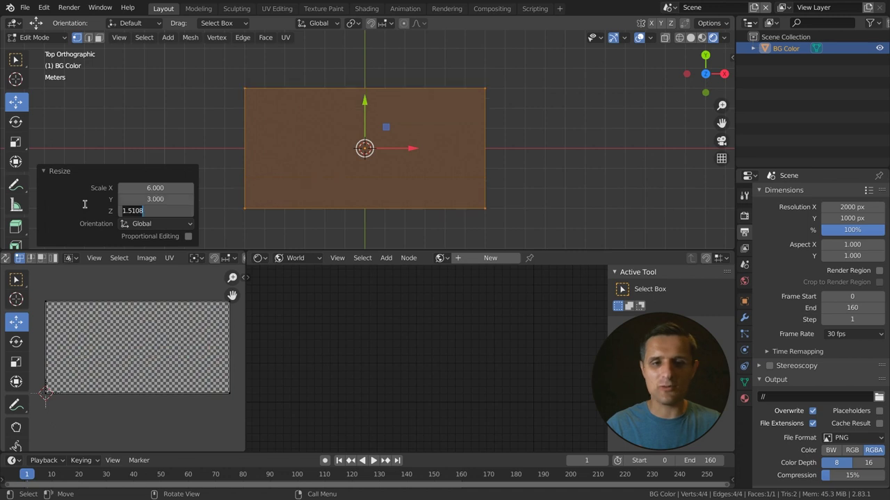
pyautogui.write('1')
pyautogui.press('Return')
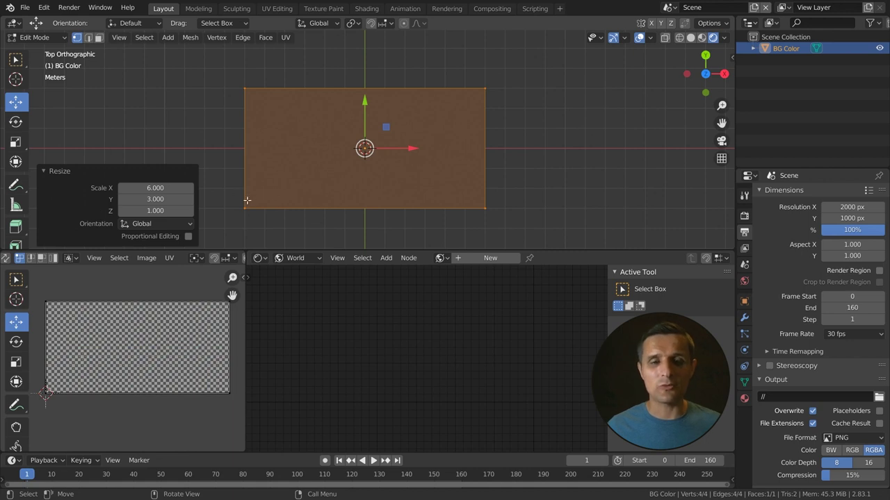
# Add seven evenly spaced vertical loop cuts across the plane without sliding them.
pyautogui.scroll(2, 278, 144)
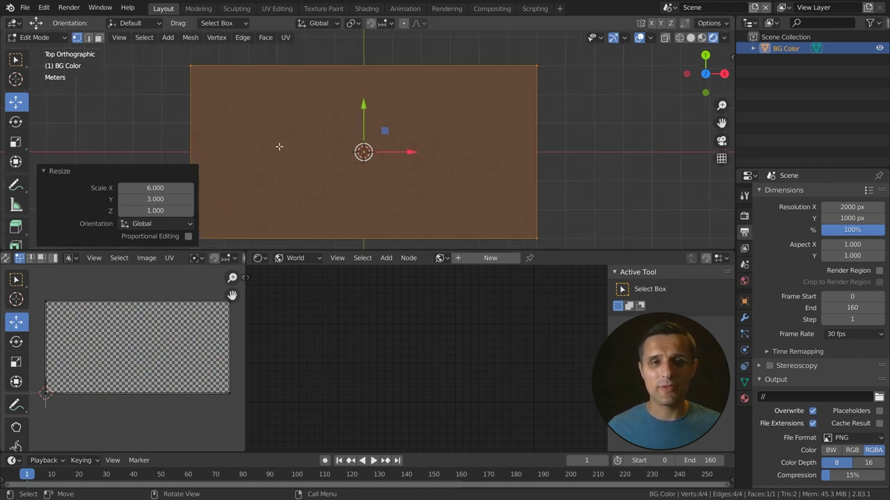
pyautogui.scroll(-1, 279, 148)
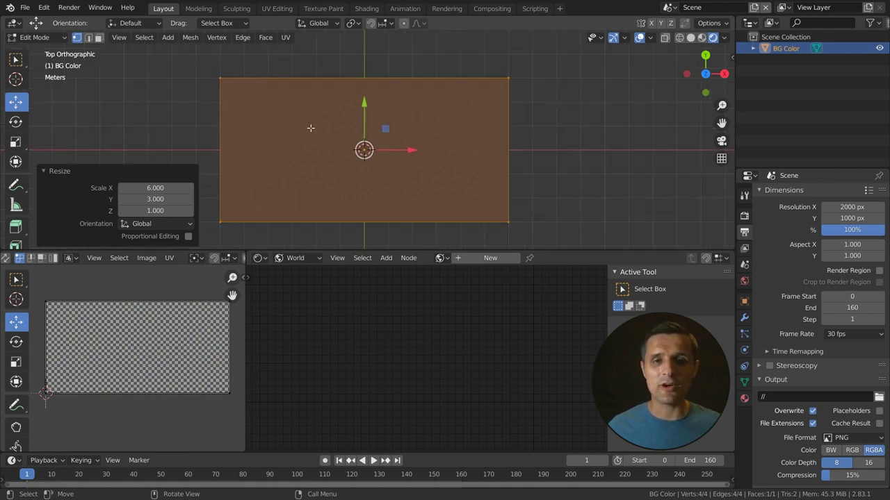
pyautogui.hotkey('ctrl', 'r')
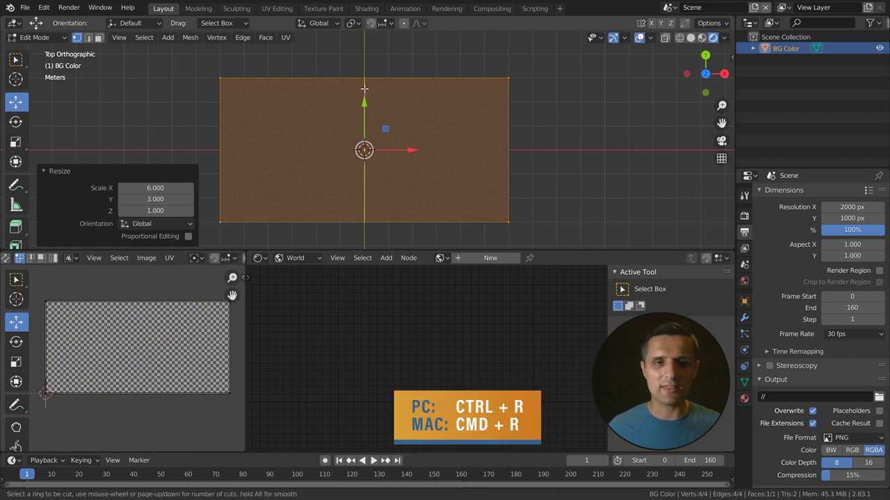
pyautogui.scroll(4, 365, 88)
pyautogui.scroll(2, 364, 89)
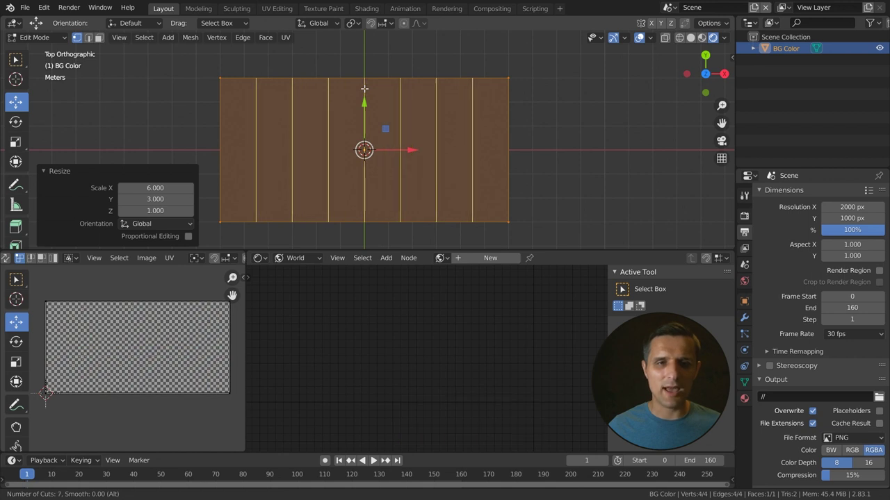
pyautogui.click(365, 88)
pyautogui.rightClick(365, 89)
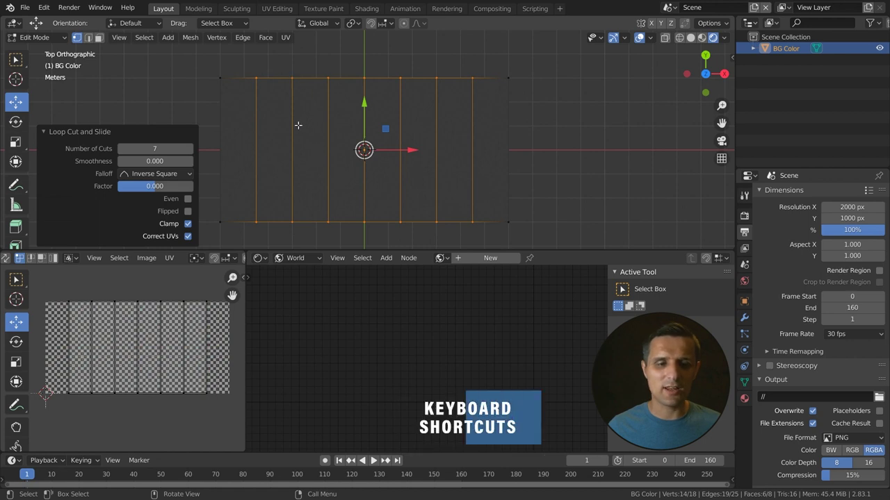
# Add three evenly spaced horizontal loop cuts to the plane and return to Object Mode.
pyautogui.hotkey('ctrl', 'r')
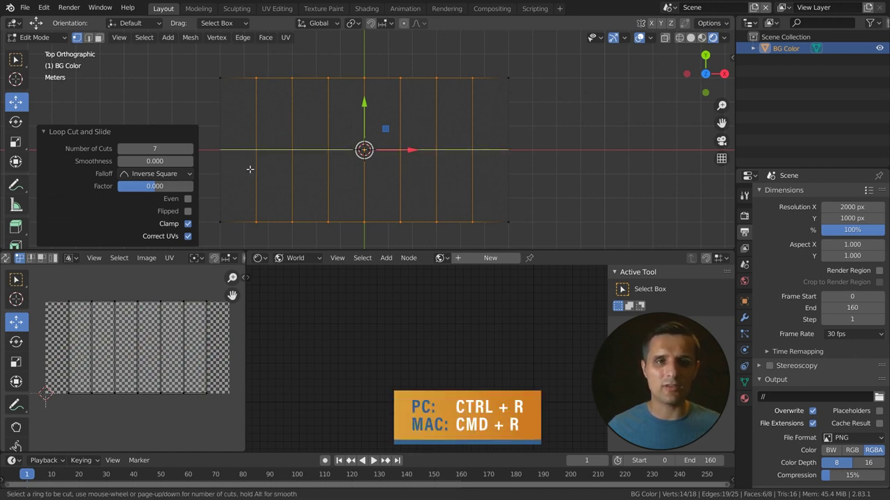
pyautogui.scroll(2, 252, 151)
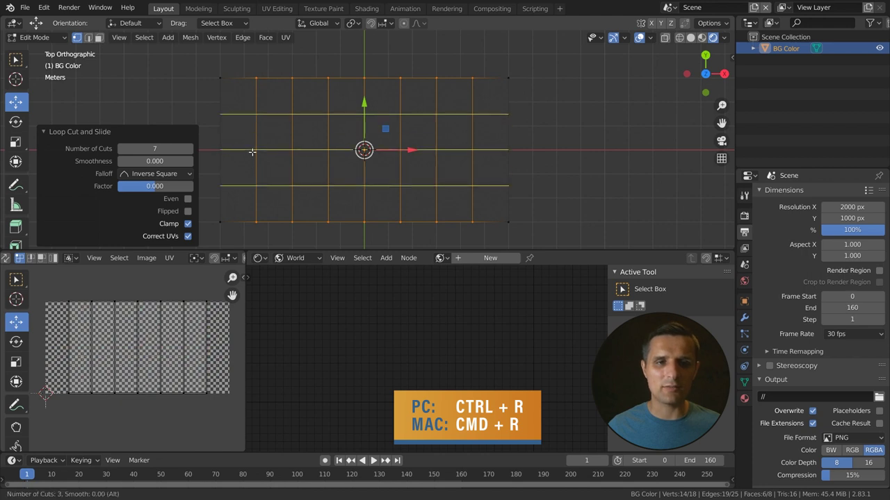
pyautogui.click(253, 151)
pyautogui.rightClick(252, 151)
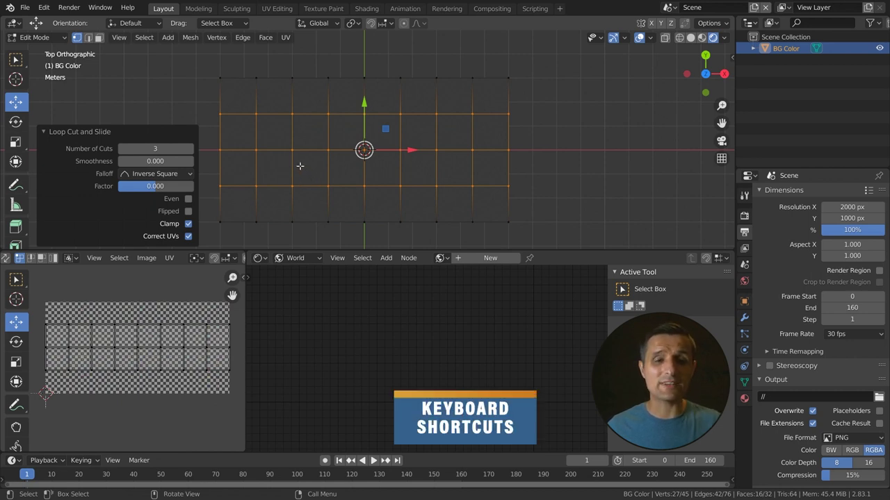
pyautogui.press('Tab')
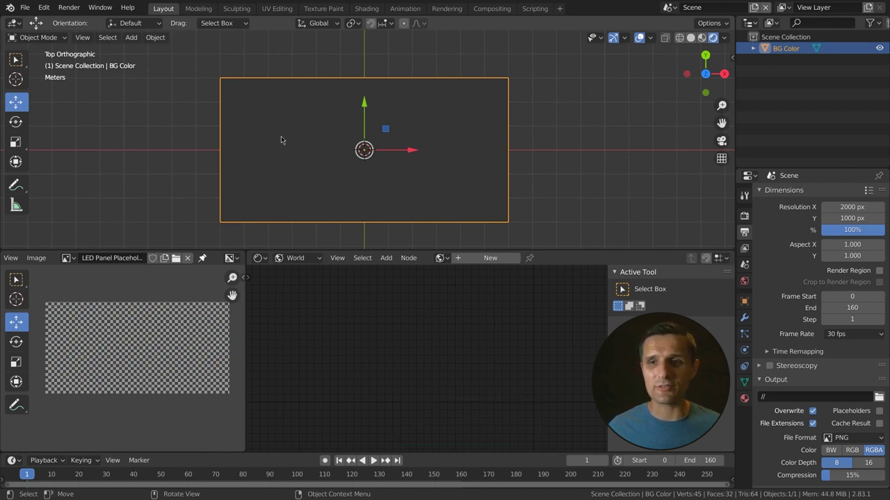
# Create a material named BG Color on the plane and set its surface shader to Emission.
pyautogui.click(744, 399)
pyautogui.click(831, 247)
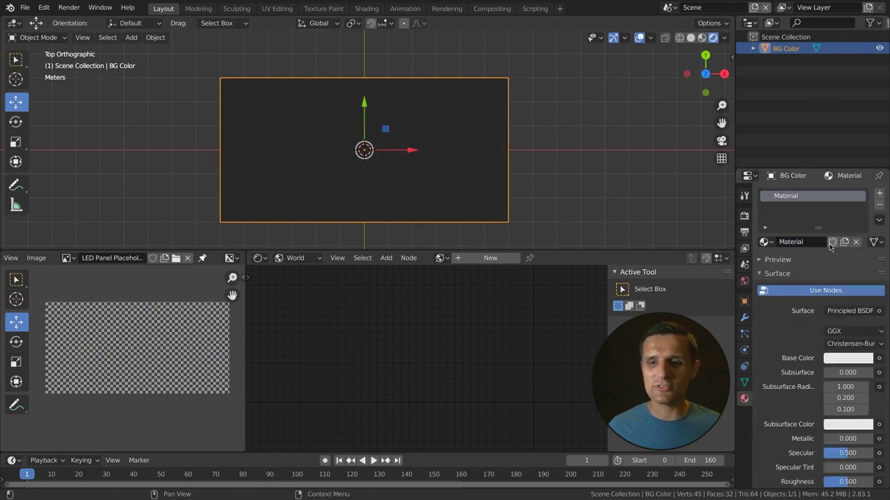
pyautogui.doubleClick(810, 244)
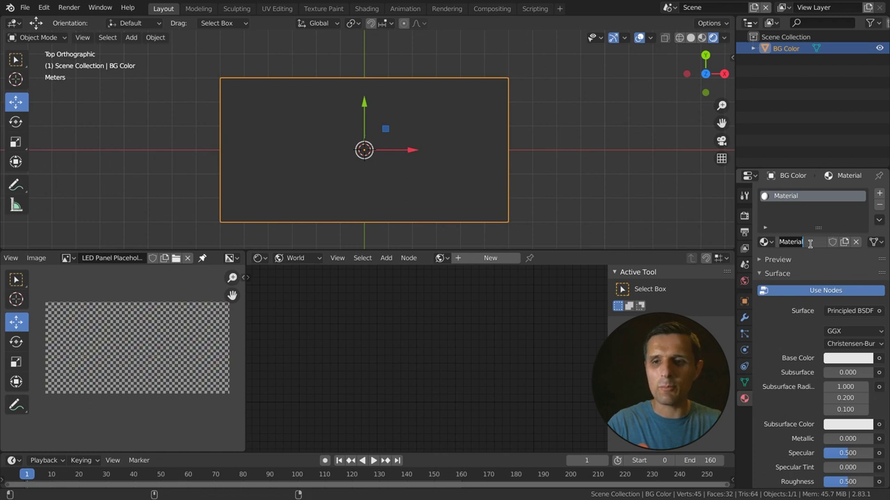
pyautogui.write('BF Color')
pyautogui.press('Return')
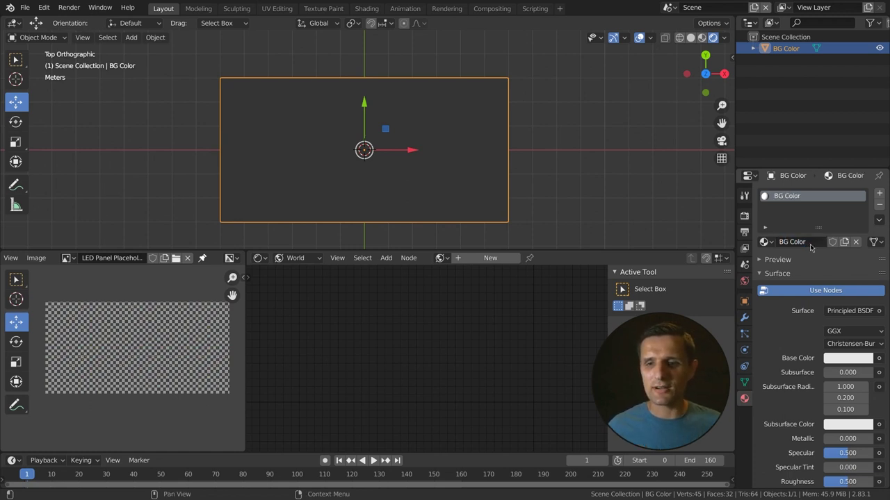
pyautogui.click(858, 312)
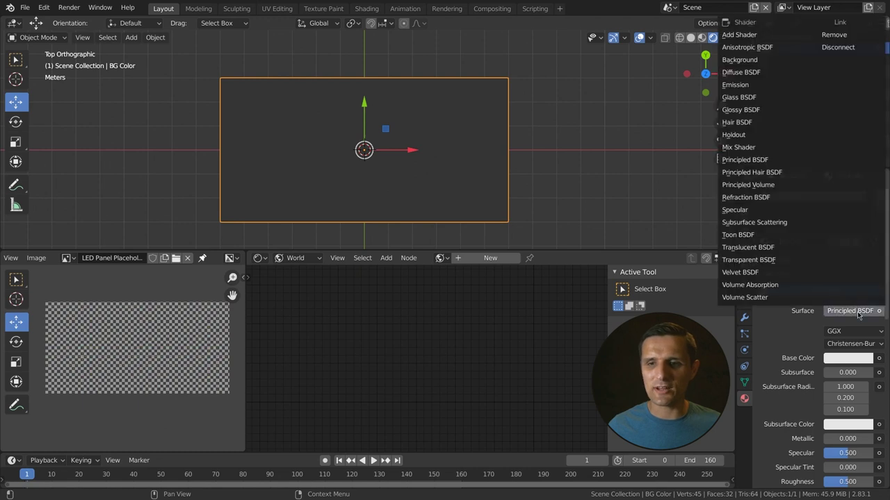
pyautogui.click(735, 84)
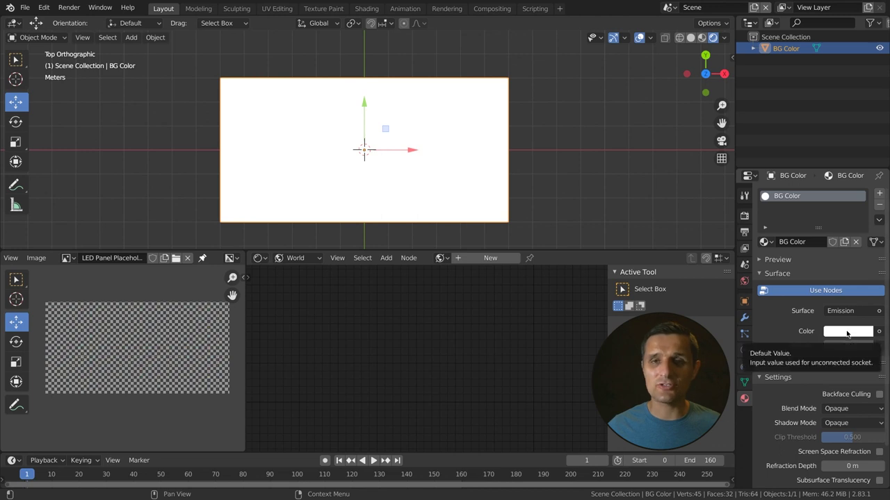
# Load Colors.png from the IMAGES folder of the Tuotiral Assets favorite into the image editor.
pyautogui.click(68, 258)
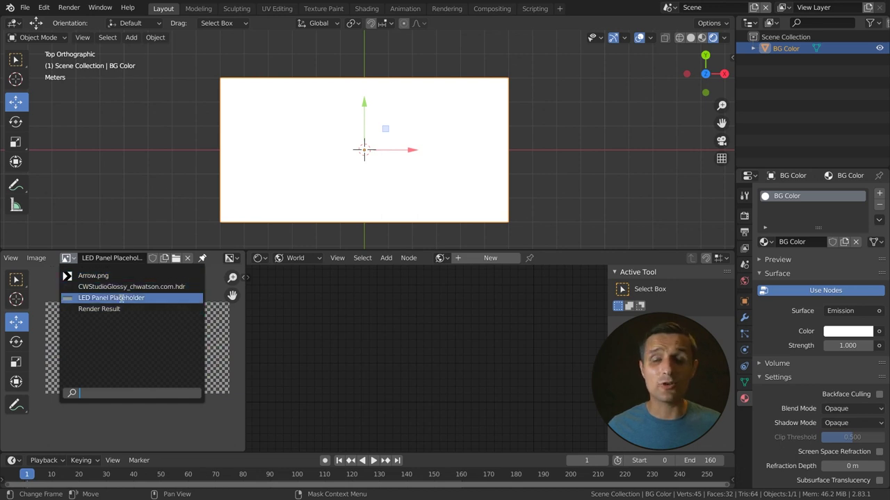
pyautogui.click(49, 285)
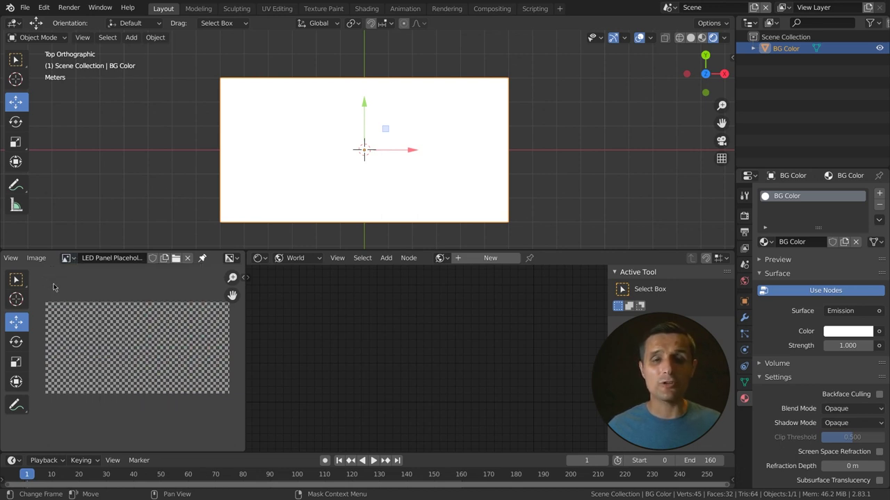
pyautogui.click(173, 260)
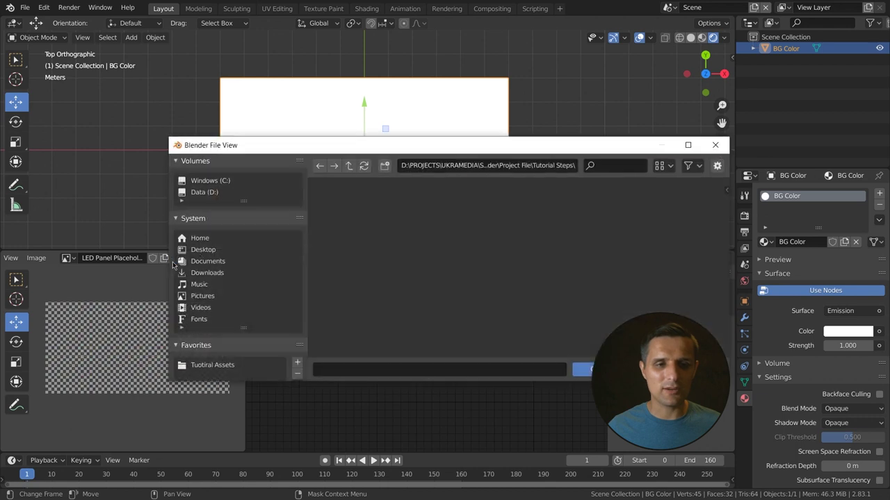
pyautogui.click(210, 367)
pyautogui.click(524, 212)
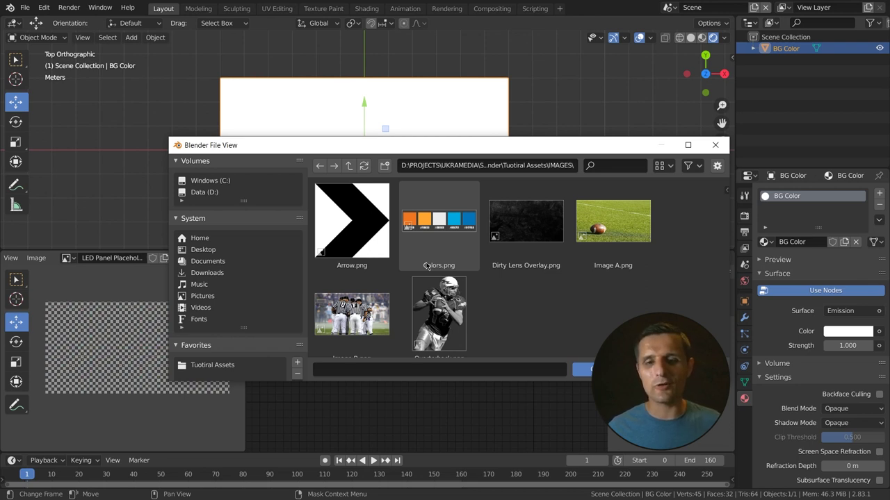
pyautogui.click(449, 235)
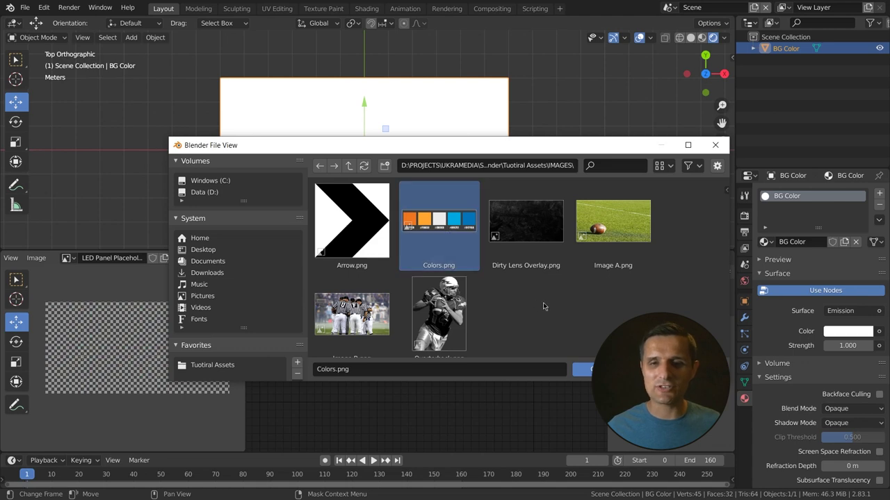
pyautogui.moveTo(553, 147); pyautogui.dragTo(433, 101)
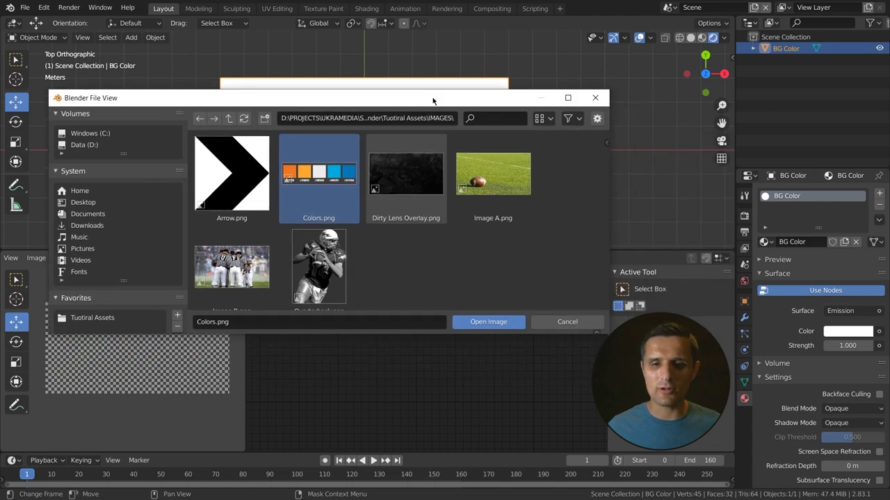
pyautogui.click(479, 324)
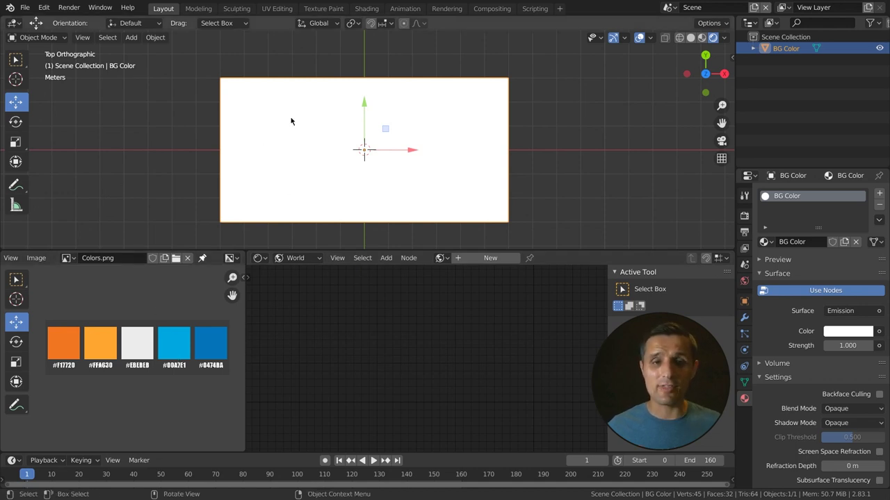
# Set the BG Color material's emission color by sampling the orange #F17720 swatch from the color palette image.
pyautogui.click(841, 334)
pyautogui.click(860, 280)
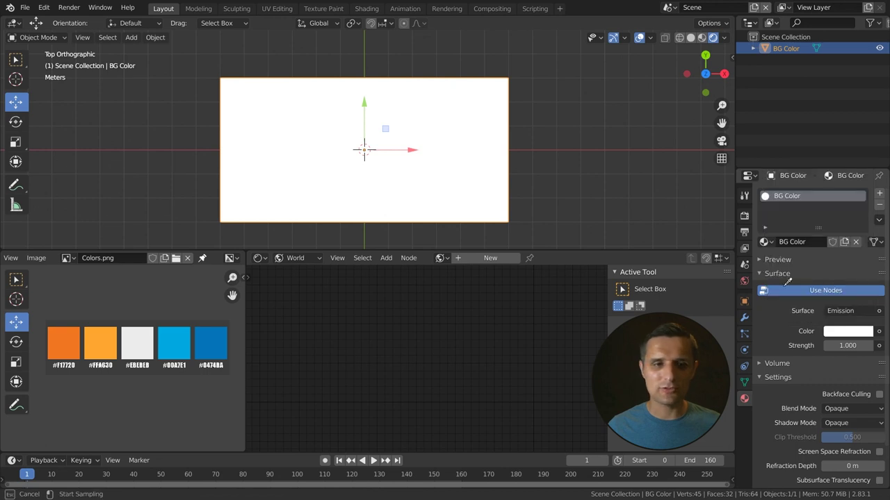
pyautogui.click(69, 343)
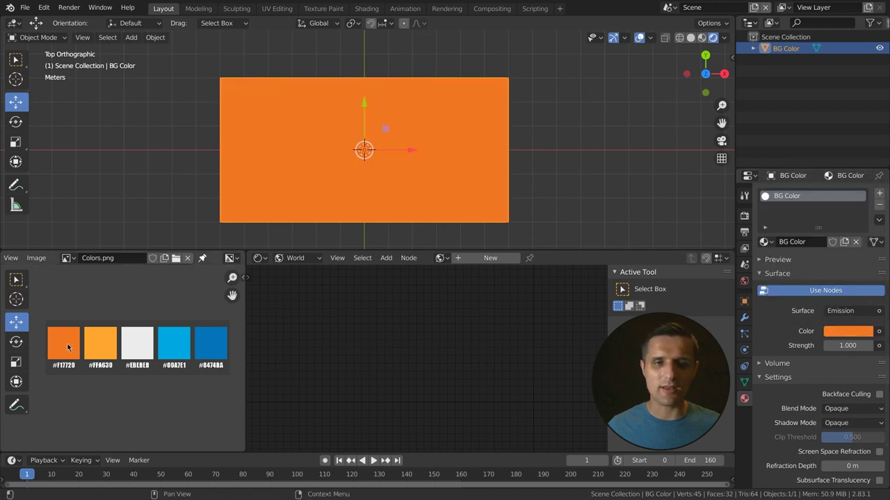
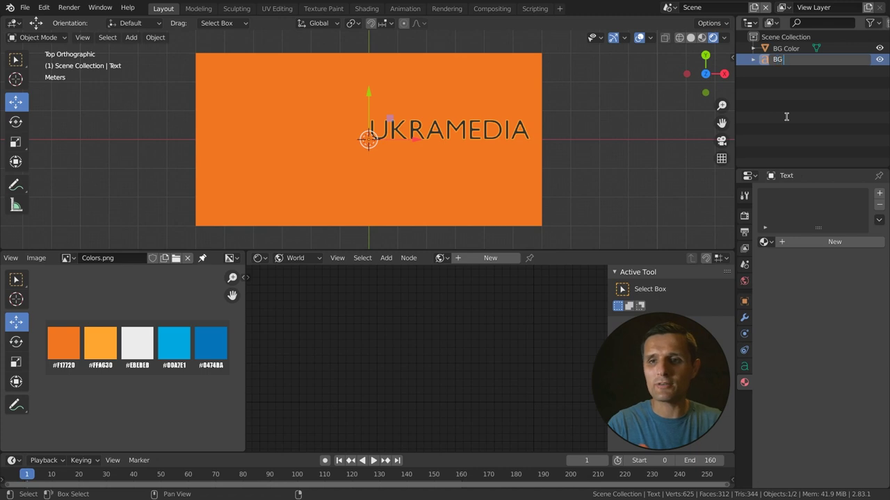
# Rename the UKRAMEDIA text object as BG Text.
pyautogui.write('Text')
pyautogui.press('Return')
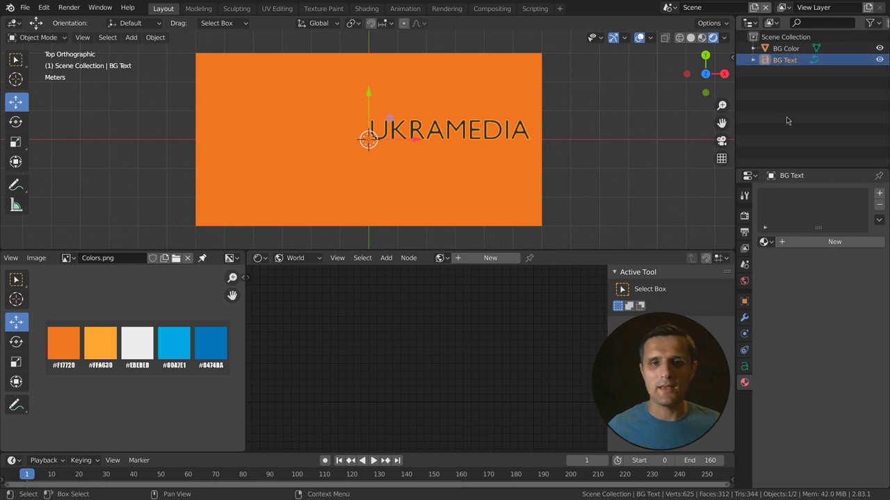
# Load impact.ttf from the Windows Fonts folder as the regular font of the BG Text object.
pyautogui.click(744, 367)
pyautogui.moveTo(768, 211); pyautogui.dragTo(771, 296)
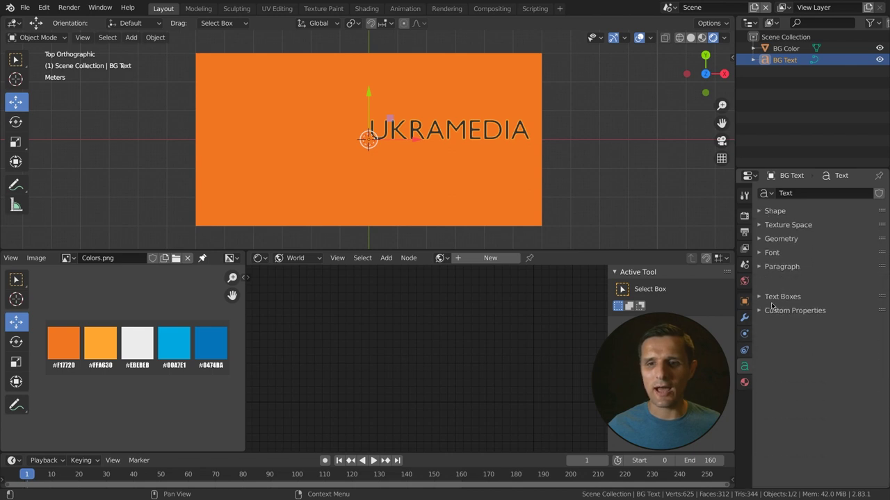
pyautogui.click(770, 253)
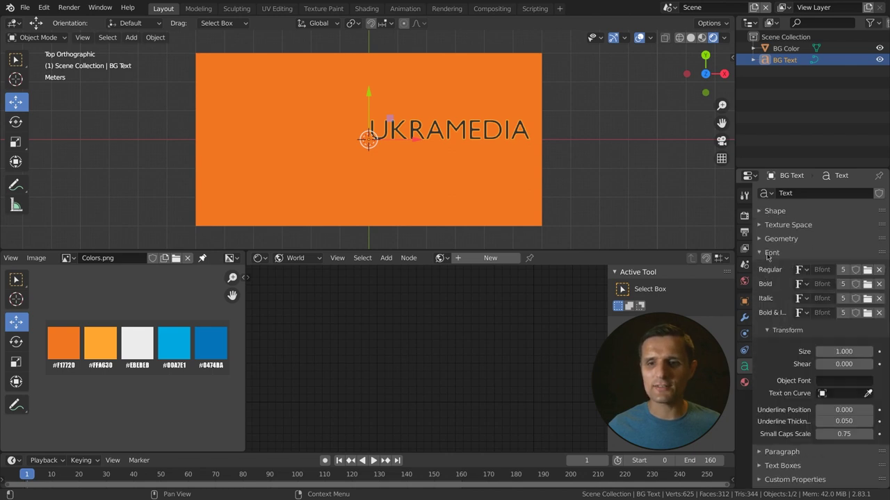
pyautogui.click(867, 270)
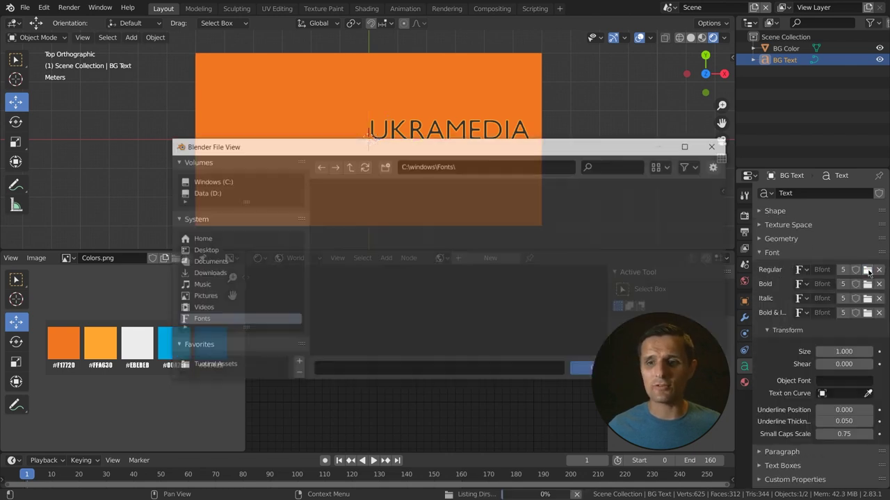
pyautogui.click(616, 168)
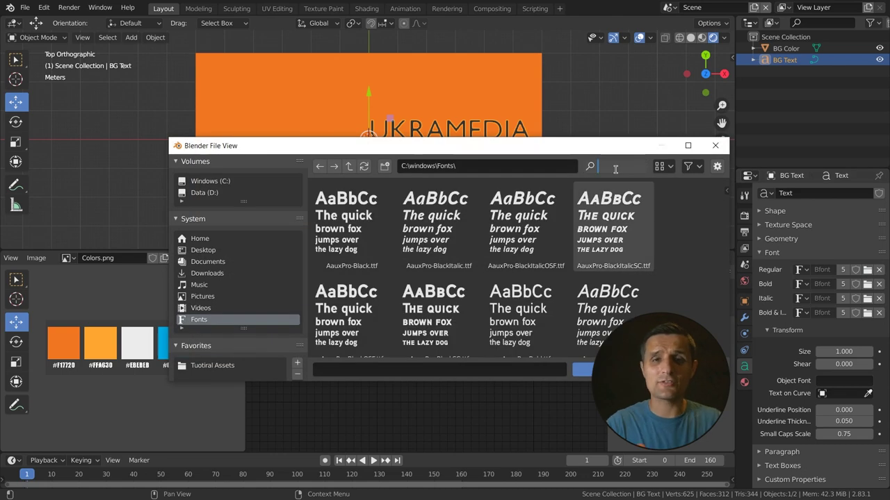
pyautogui.write('impact')
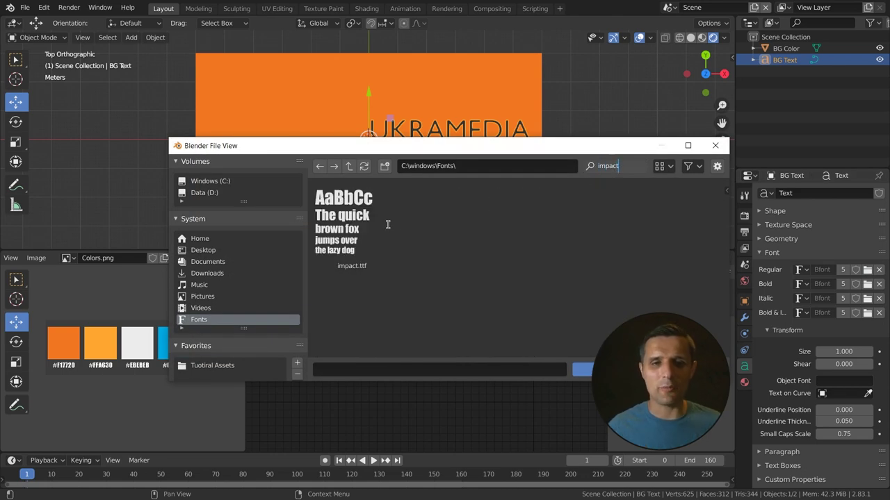
pyautogui.press('Return')
pyautogui.moveTo(348, 145); pyautogui.dragTo(259, 75)
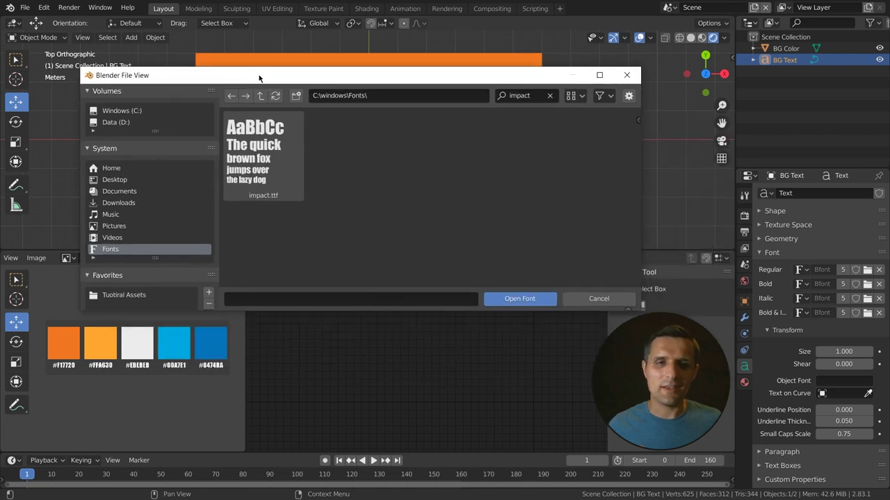
pyautogui.click(302, 157)
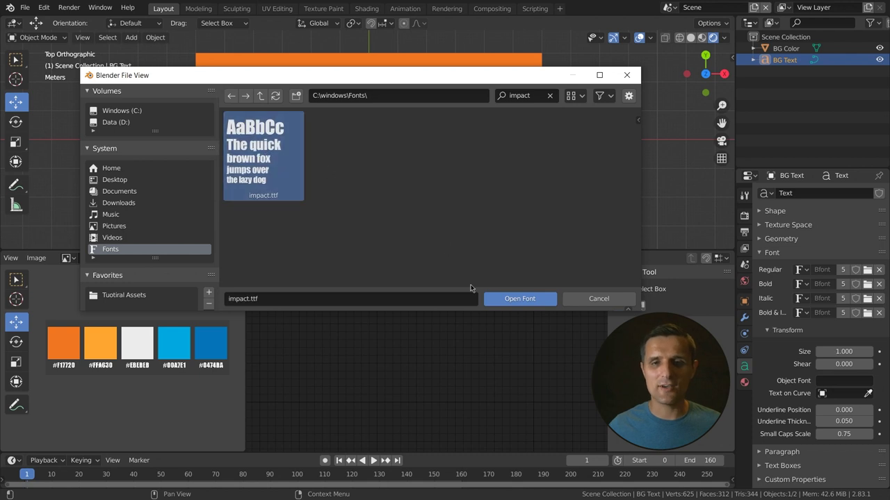
pyautogui.click(508, 299)
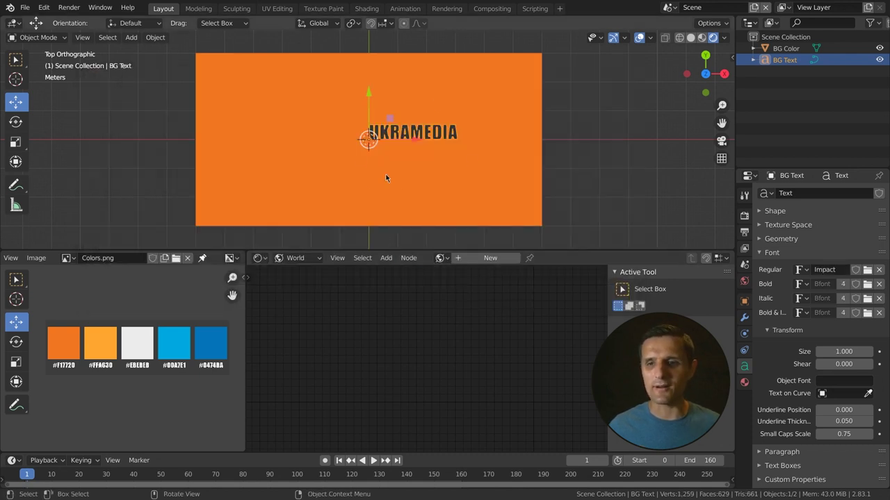
# Set the font size of the BG Text object to 10.
pyautogui.click(771, 256)
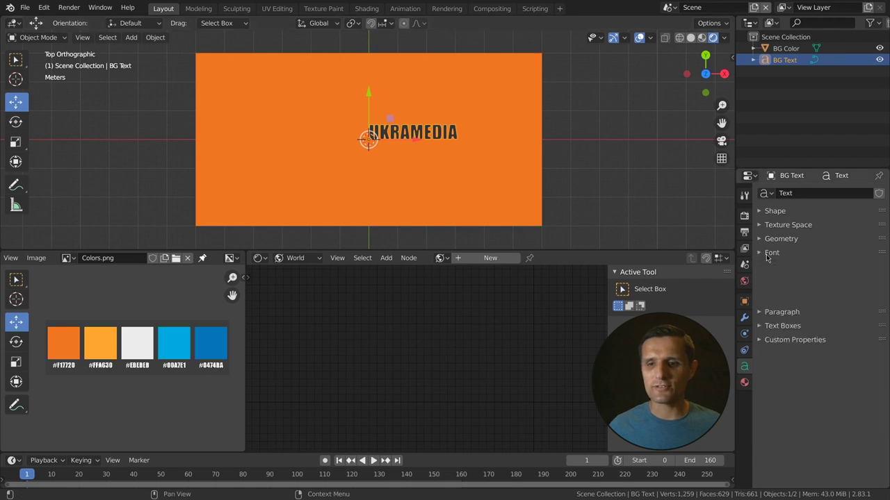
pyautogui.click(770, 257)
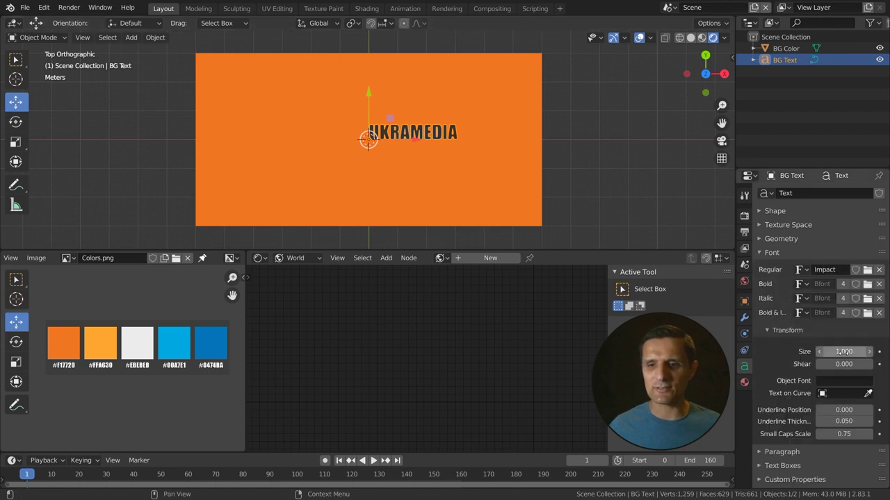
pyautogui.click(821, 352)
pyautogui.write('10')
pyautogui.press('Return')
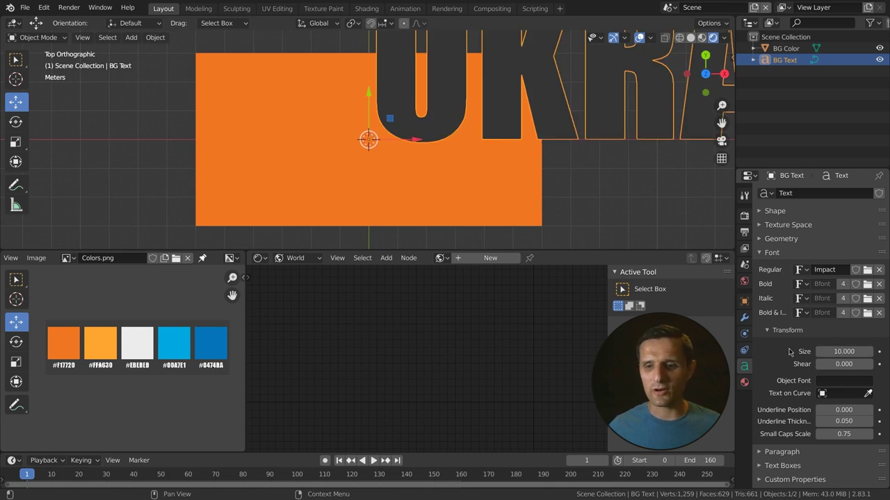
pyautogui.click(762, 256)
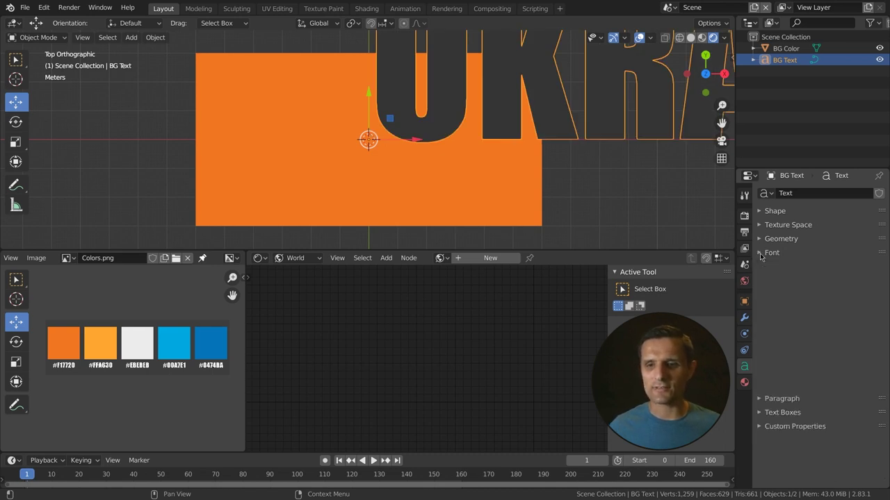
# Set the BG Text paragraph alignment to Center both horizontally and vertically.
pyautogui.click(761, 268)
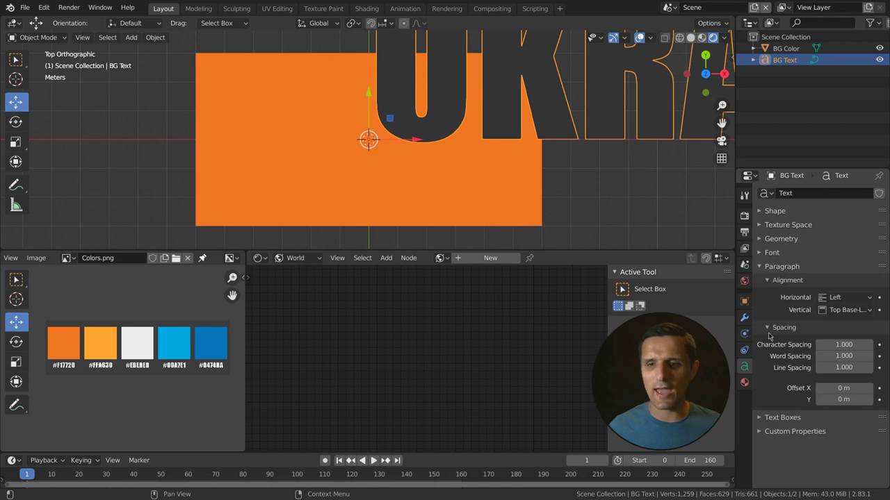
pyautogui.click(827, 298)
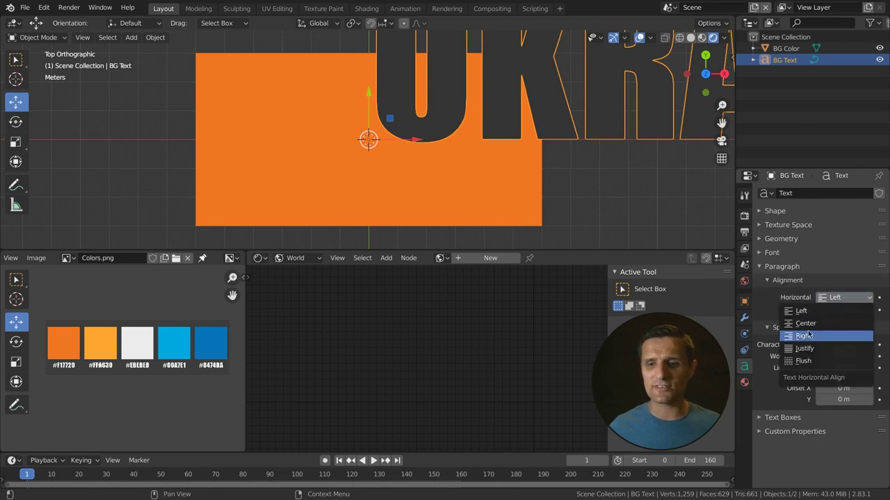
pyautogui.click(805, 323)
pyautogui.click(839, 312)
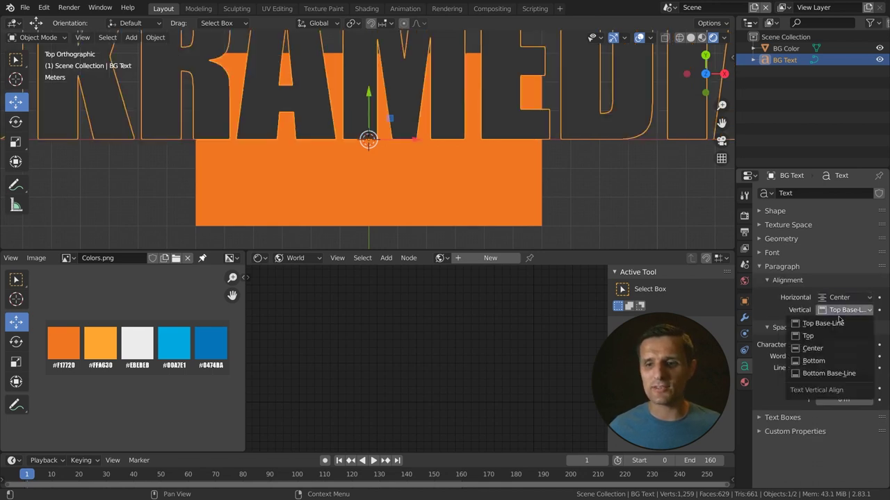
pyautogui.click(814, 350)
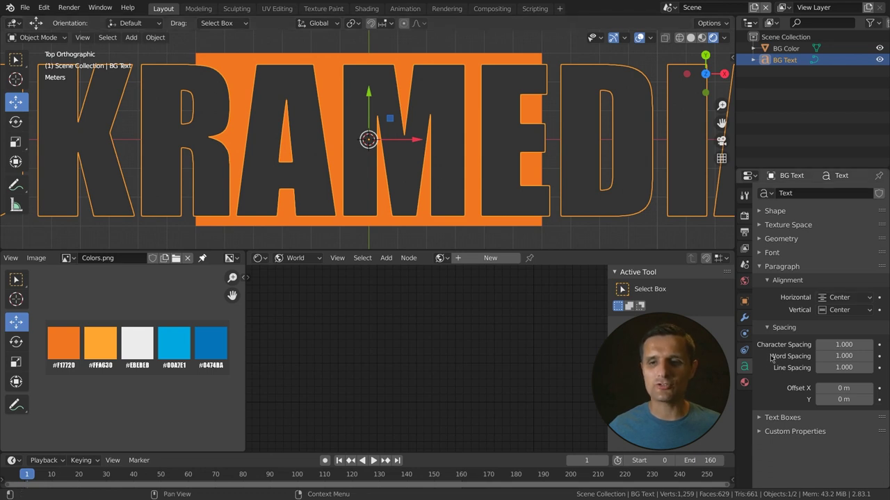
# Assign the BG Color material to the text object, make it an independent copy and rename that copy BG Text.
pyautogui.click(745, 383)
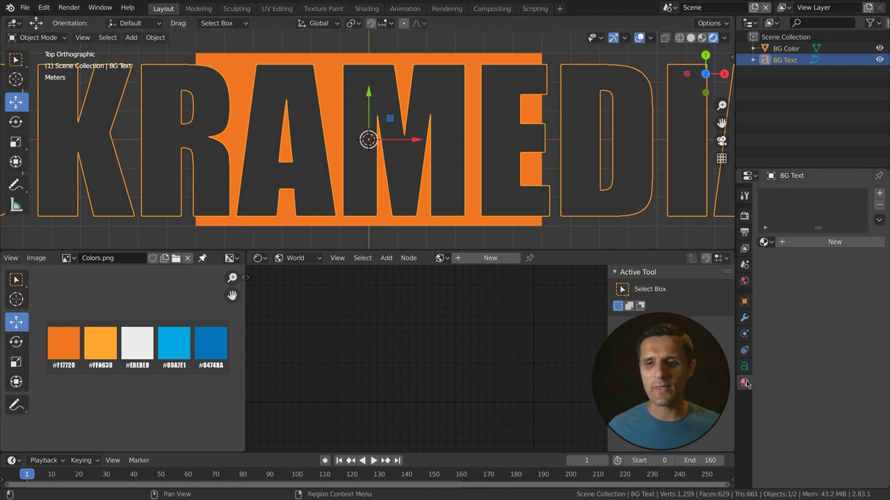
pyautogui.click(764, 241)
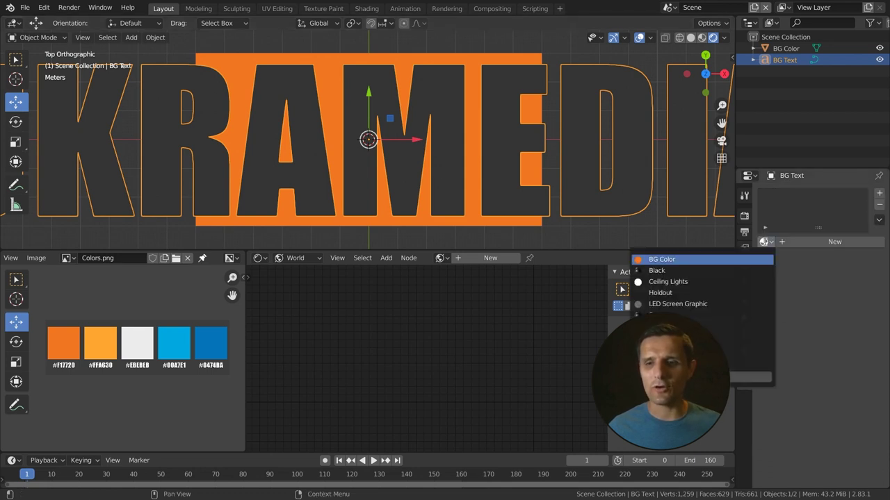
pyautogui.click(661, 259)
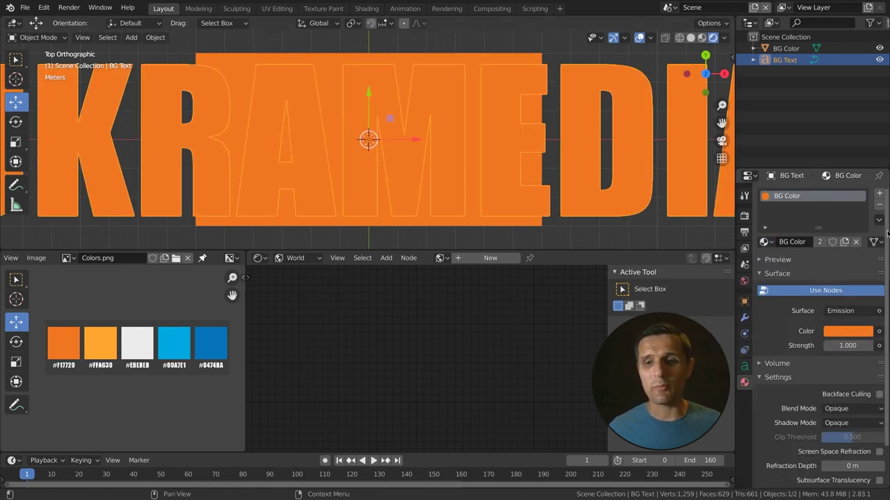
pyautogui.click(845, 242)
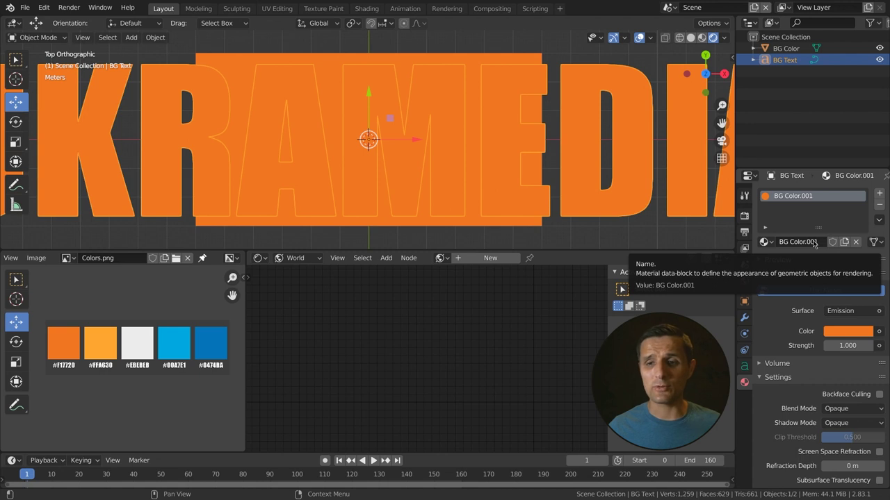
pyautogui.click(814, 242)
pyautogui.write('BG')
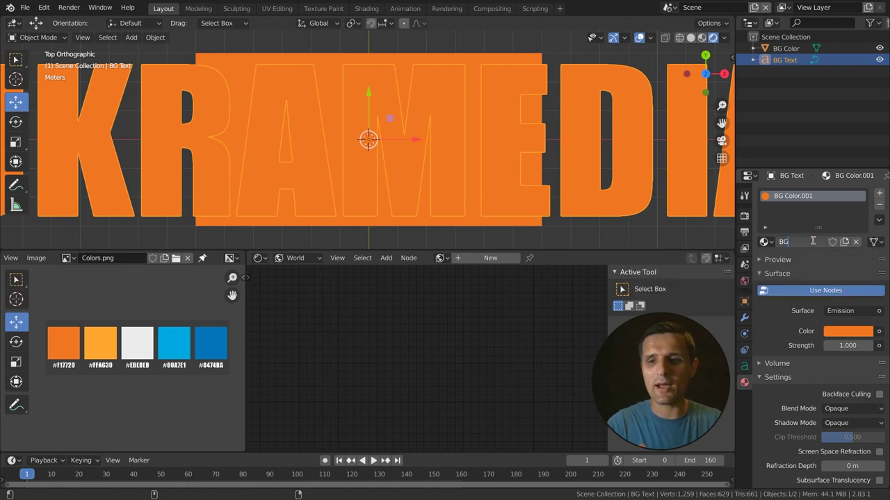
pyautogui.write(' Text')
pyautogui.press('Return')
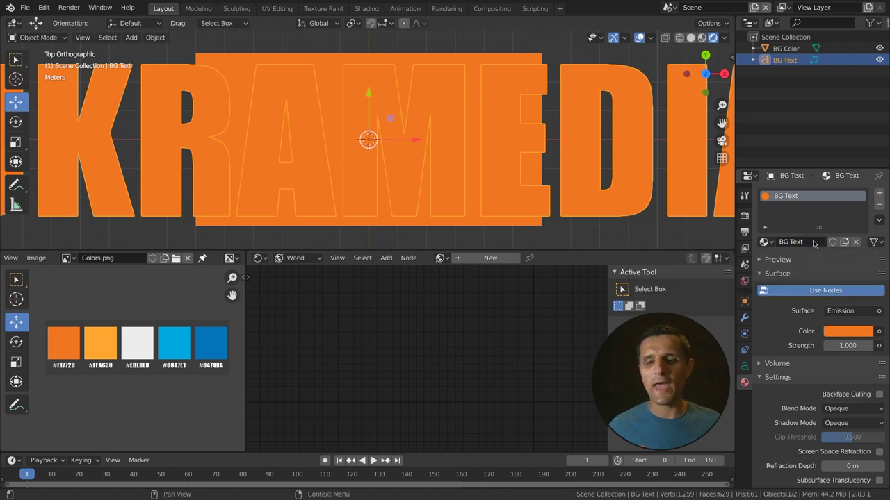
# Set the hue of the BG Text material's emission color to 0.059378.
pyautogui.click(840, 333)
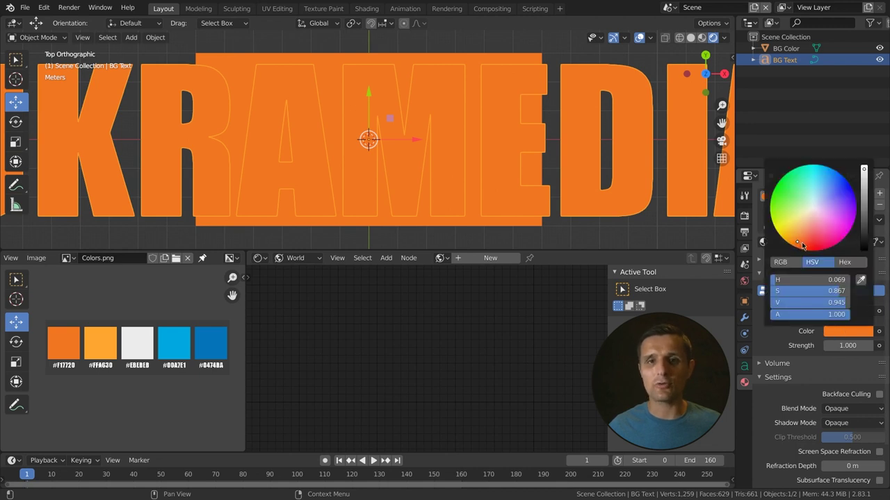
pyautogui.click(786, 280)
pyautogui.click(785, 280)
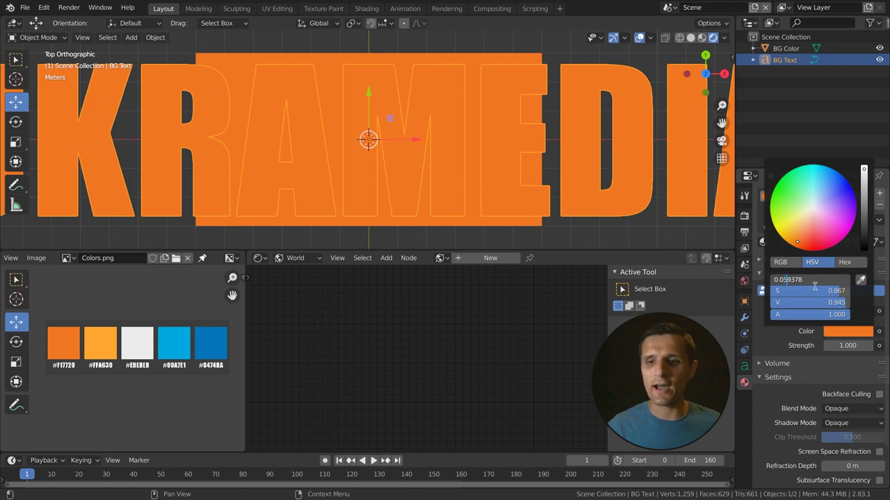
pyautogui.press('Return')
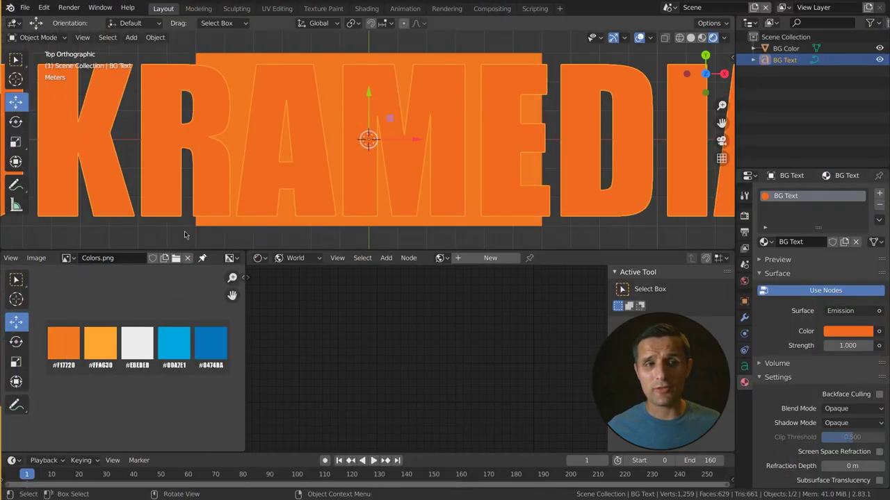
# Search the add-on preferences for "image" and check that Import-Export: Import Images as Planes is enabled.
pyautogui.click(43, 7)
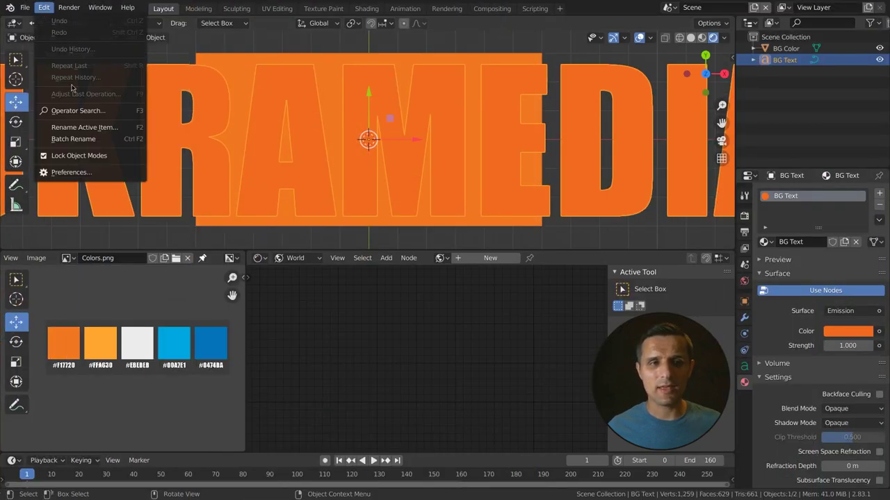
pyautogui.click(71, 172)
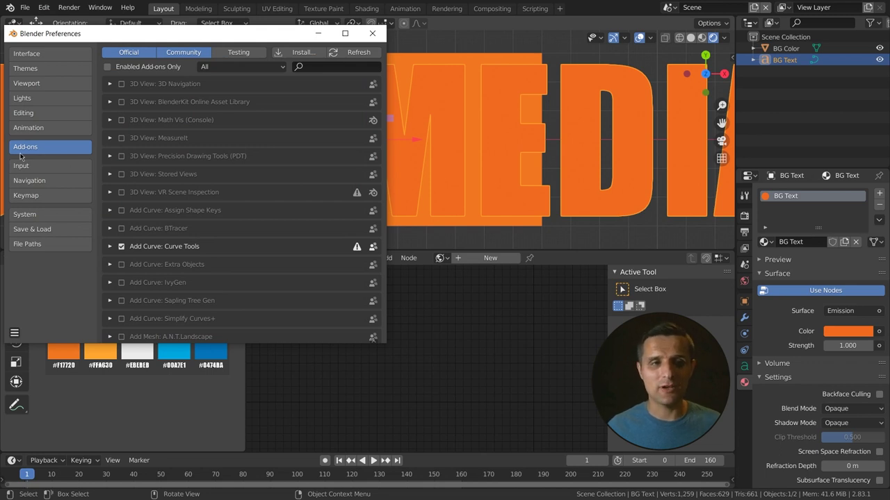
pyautogui.click(316, 66)
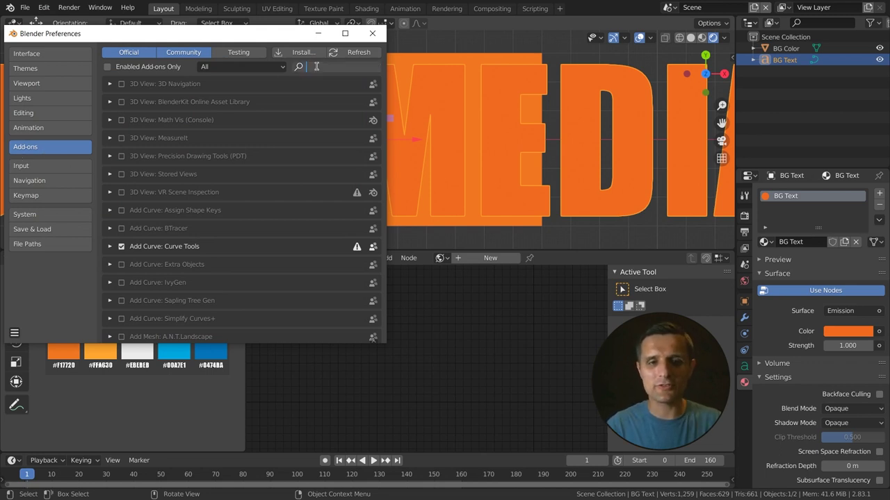
pyautogui.write('image')
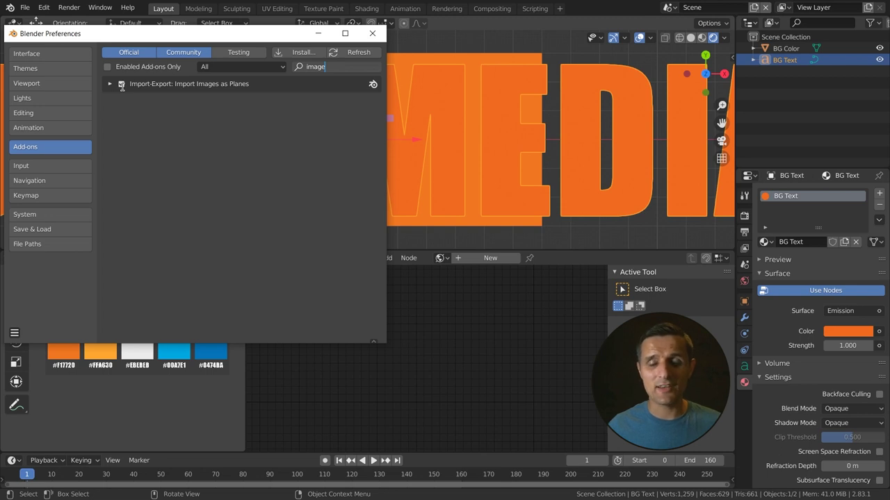
pyautogui.click(370, 33)
# Import Quarterback.png from the IMAGES folder of Tuotiral Assets as an image plane, using the Principled material setting.
pyautogui.click(25, 8)
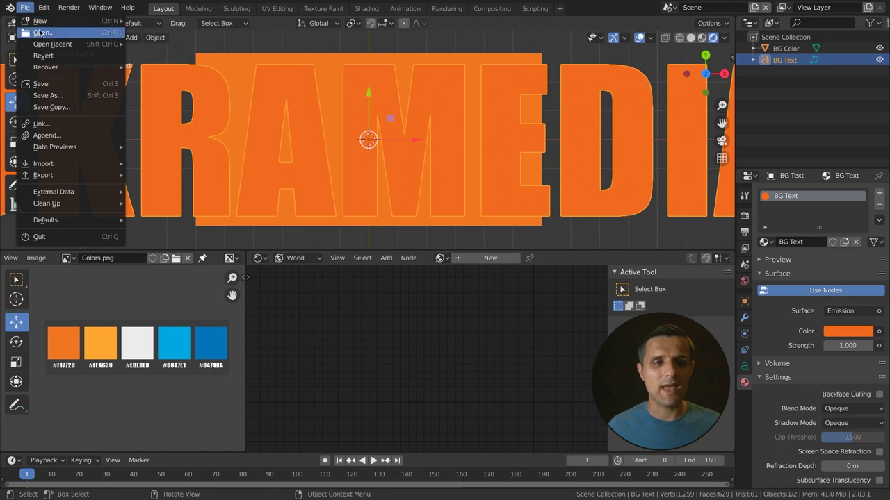
pyautogui.moveTo(42, 164)
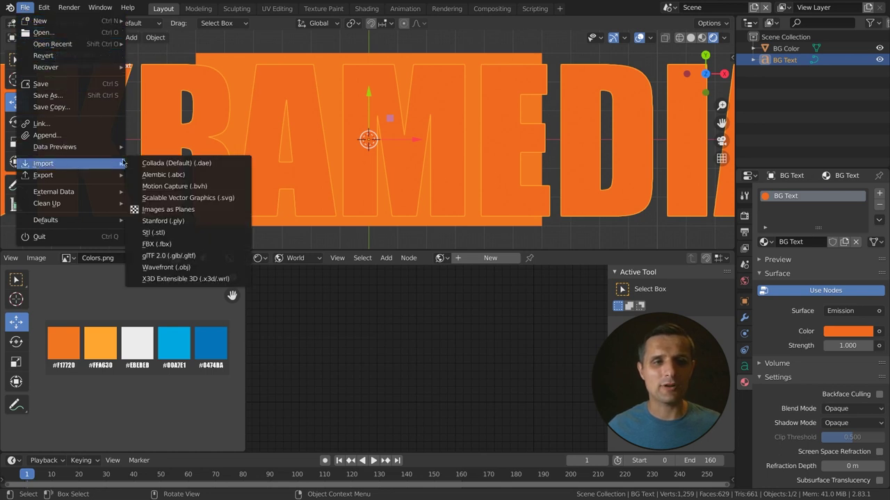
pyautogui.click(173, 210)
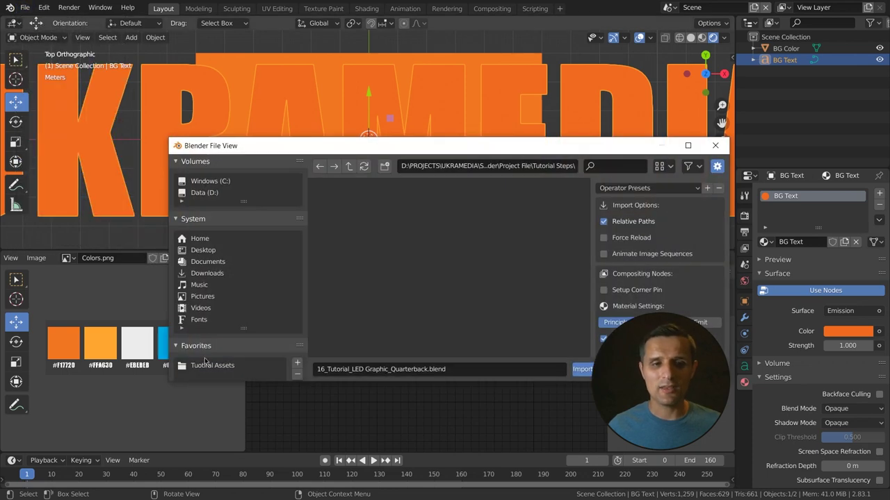
pyautogui.click(208, 365)
pyautogui.click(517, 244)
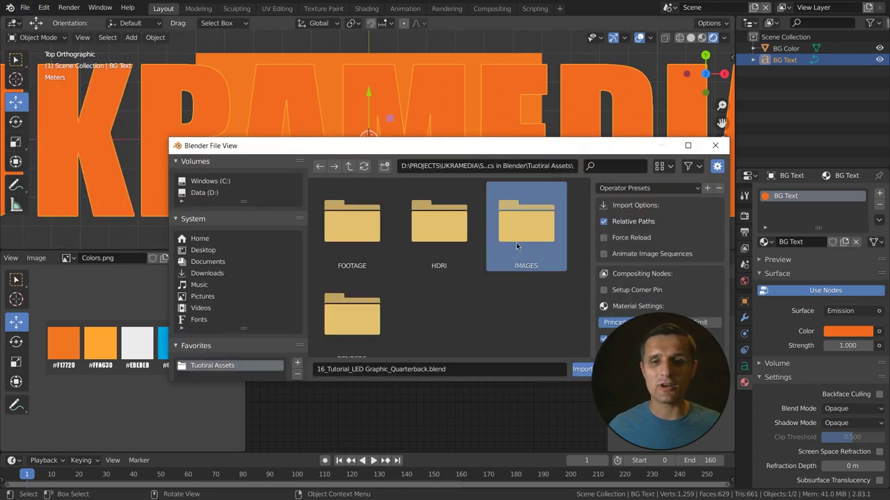
pyautogui.doubleClick(517, 244)
pyautogui.click(523, 316)
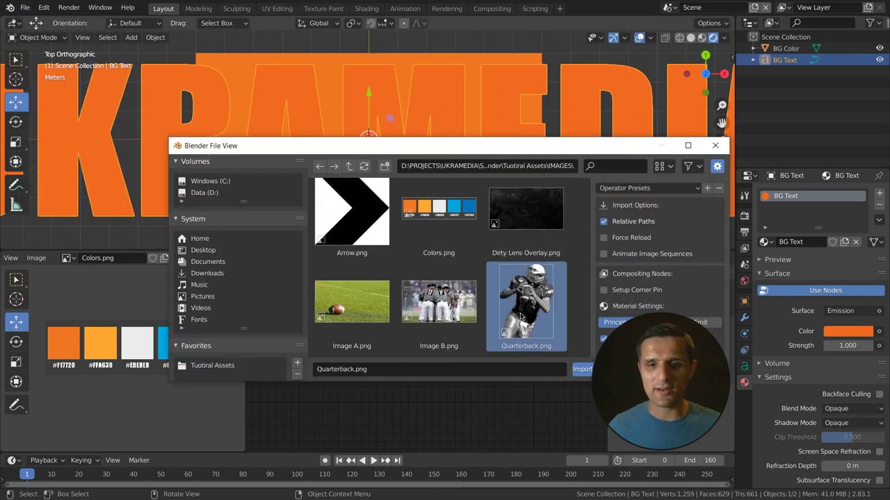
pyautogui.moveTo(510, 145); pyautogui.dragTo(414, 71)
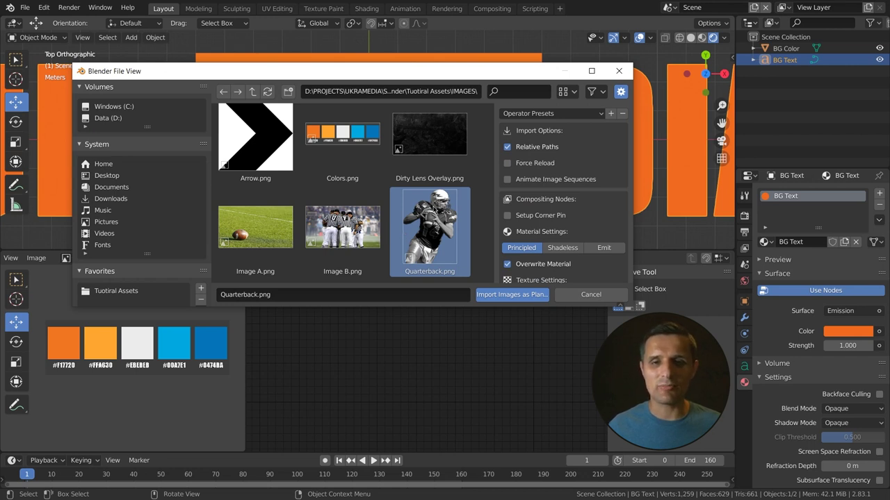
pyautogui.click(513, 299)
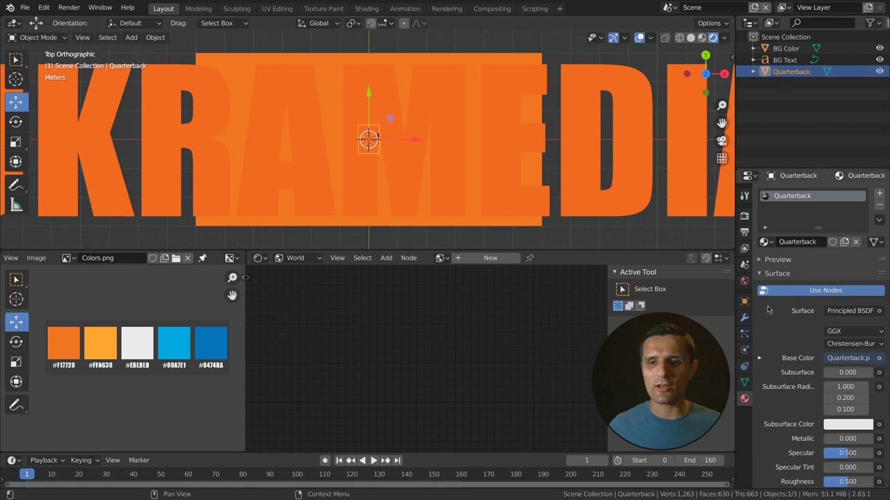
# Set the Quarterback plane's Z location to 0.02 m and scale it uniformly by a factor of 9.
pyautogui.click(745, 302)
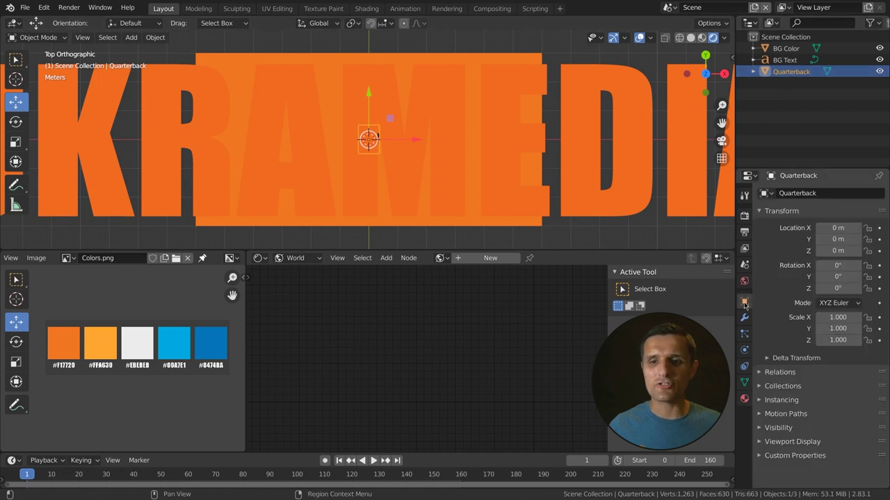
pyautogui.click(836, 251)
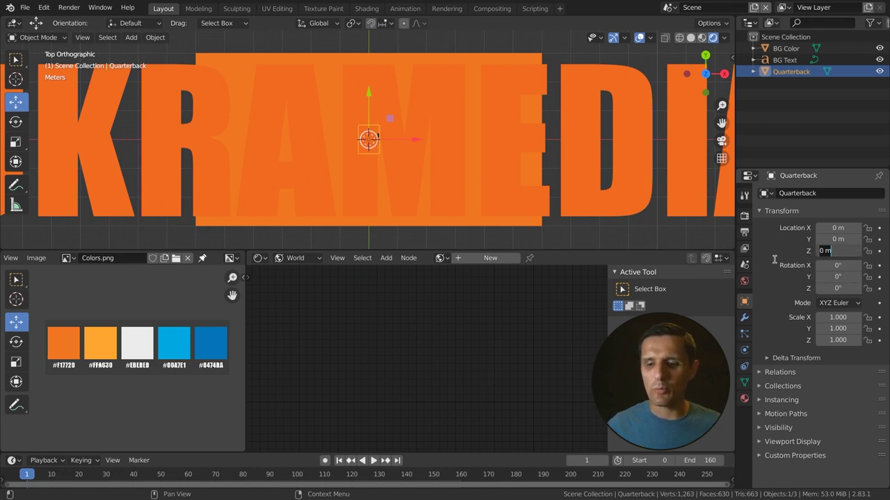
pyautogui.write('.02')
pyautogui.press('Return')
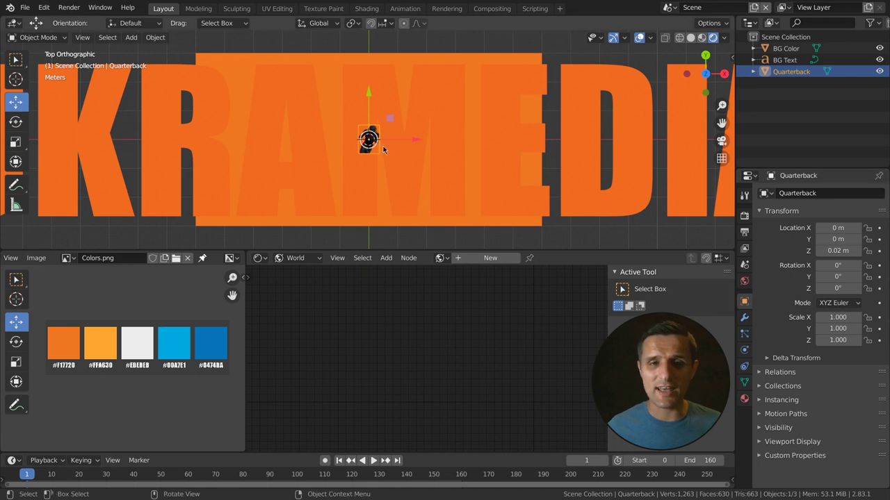
pyautogui.press('s')
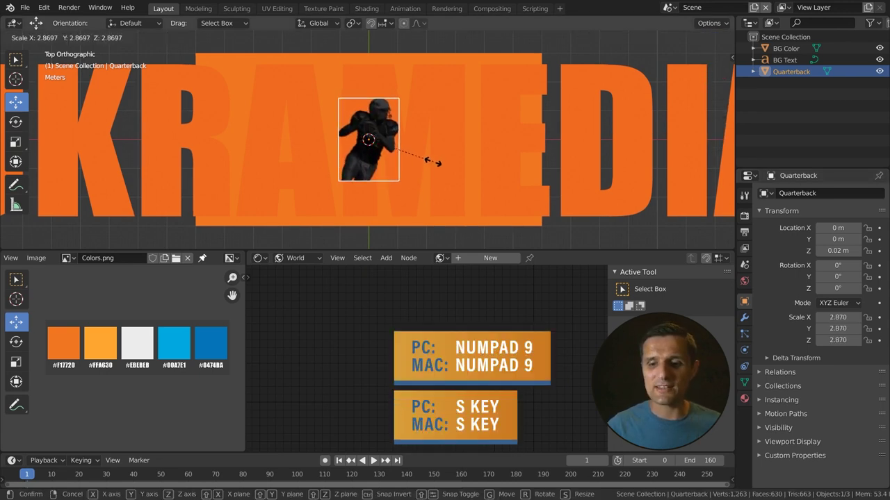
pyautogui.press('KP_9')
pyautogui.press('Return')
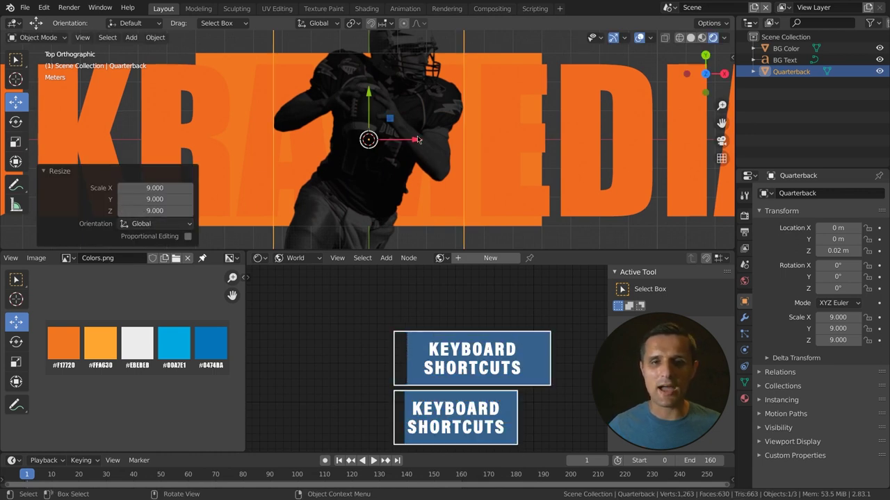
# Move the Quarterback plane over the left part of the orange background, to about X -4.0 m and Y -1.14 m.
pyautogui.moveTo(415, 140); pyautogui.dragTo(313, 158)
pyautogui.press('g')
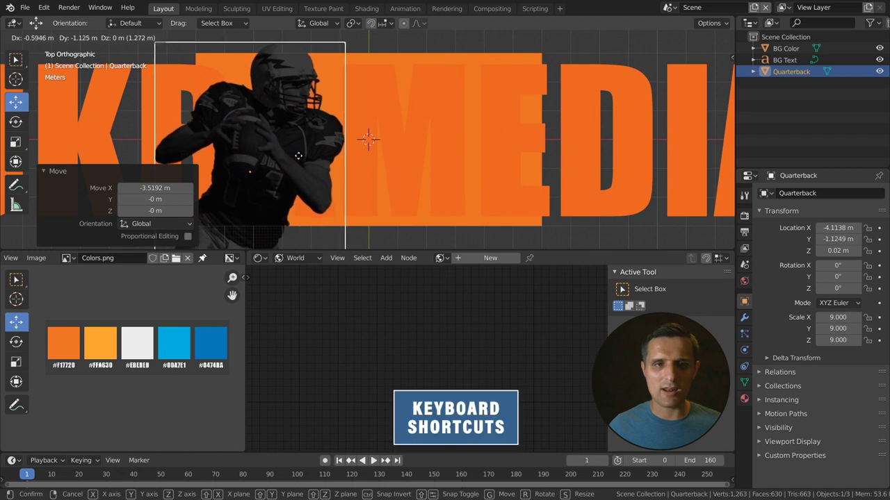
pyautogui.click(301, 160)
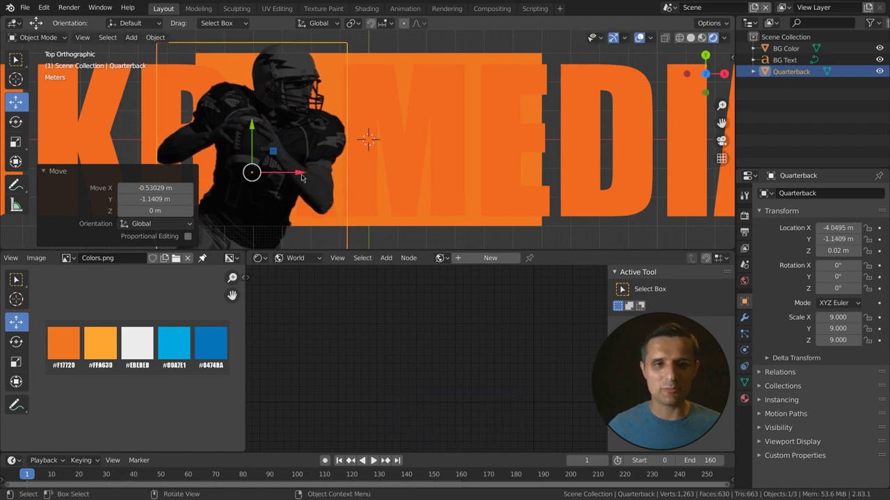
pyautogui.moveTo(300, 172); pyautogui.dragTo(303, 179)
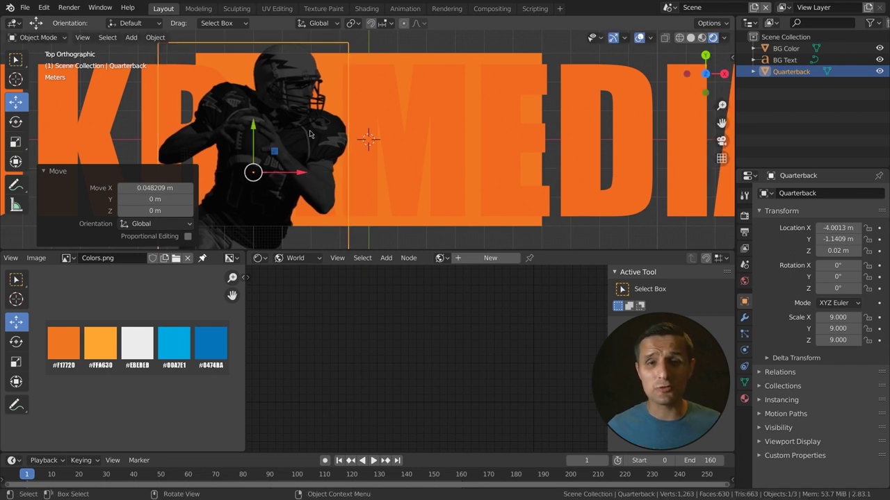
# Show the Quarterback object's material nodes in the shader editor and move the image texture node clear of the Principled BSDF.
pyautogui.click(772, 72)
pyautogui.click(745, 398)
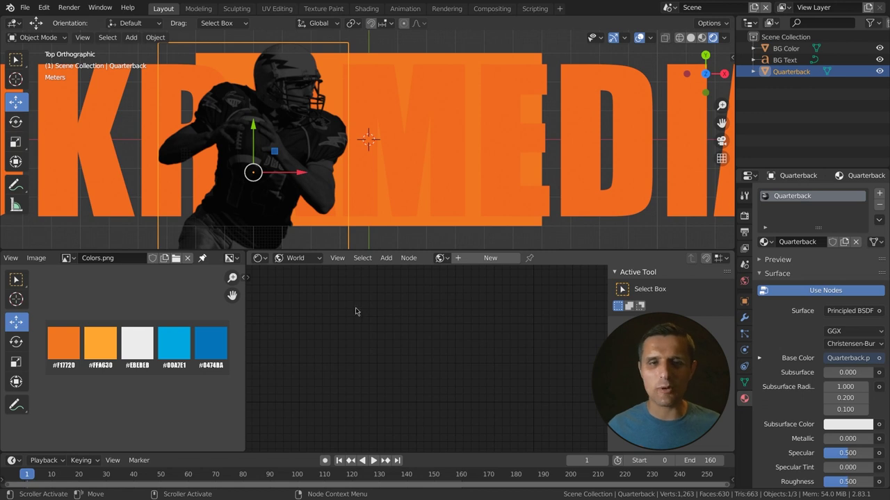
pyautogui.click(292, 260)
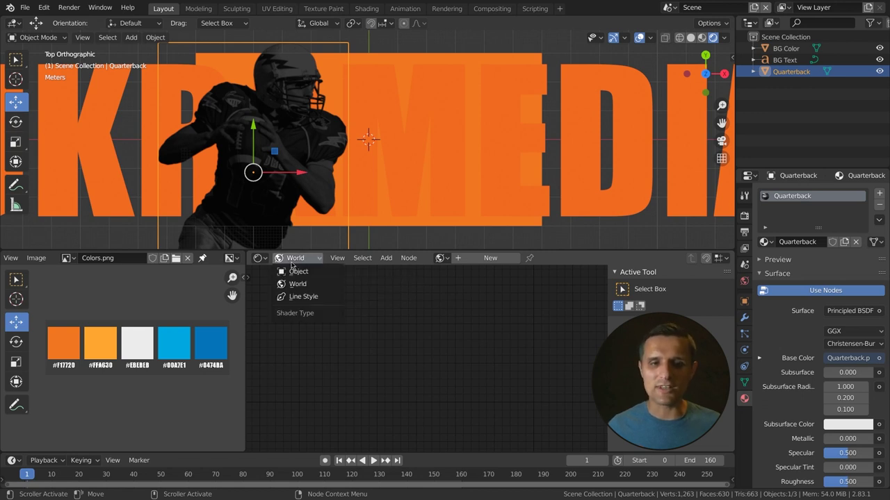
pyautogui.click(299, 273)
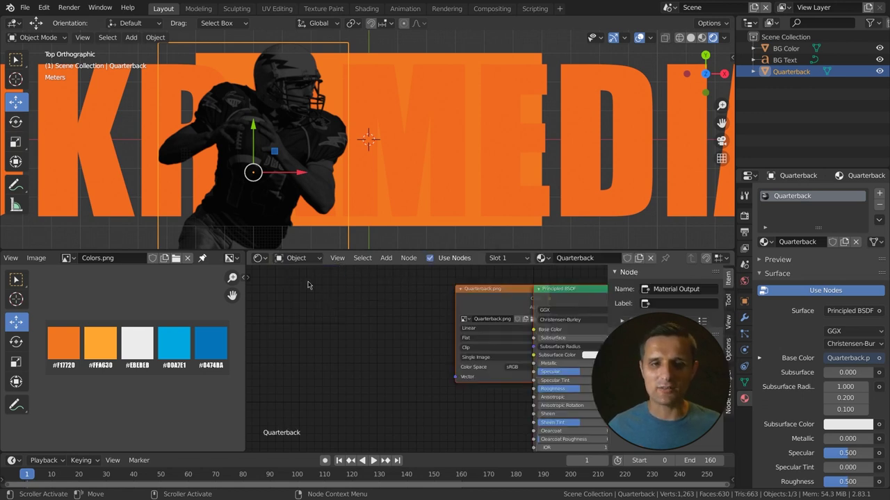
pyautogui.press('Home')
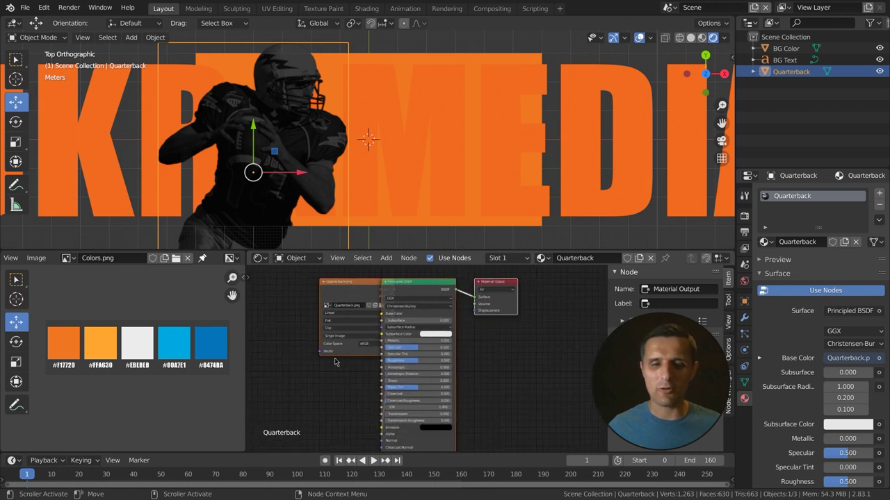
pyautogui.scroll(1, 347, 345)
pyautogui.click(366, 298)
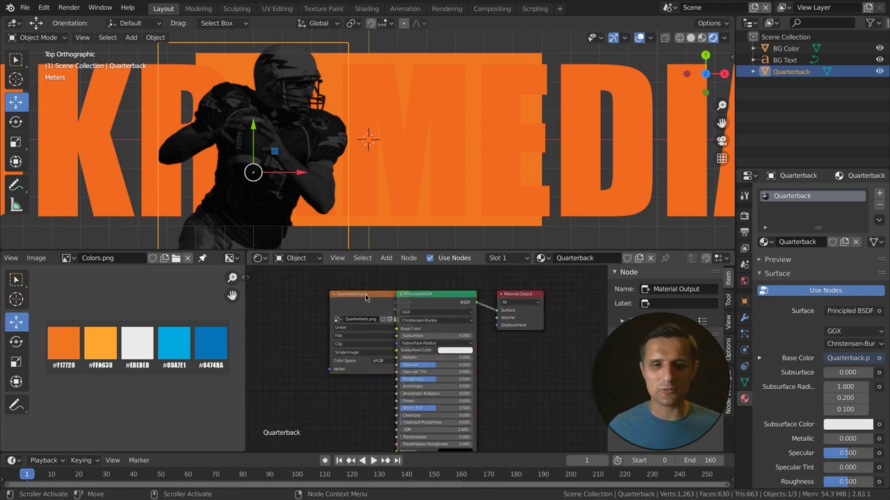
pyautogui.moveTo(373, 300); pyautogui.dragTo(331, 299)
# Reroute the Quarterback.png color link from the Principled BSDF's Base Color input to its Emission input.
pyautogui.keyDown('shift'); pyautogui.scroll(-1, 389, 318); pyautogui.keyUp('shift')
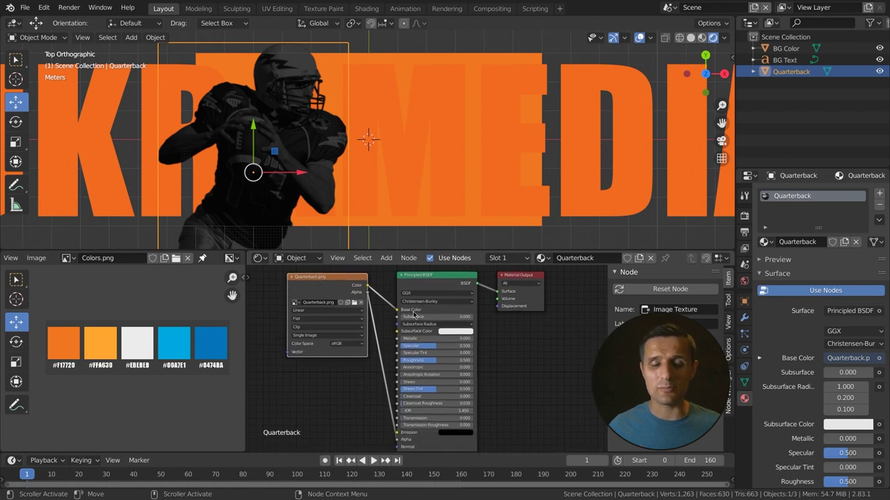
pyautogui.scroll(3, 372, 407)
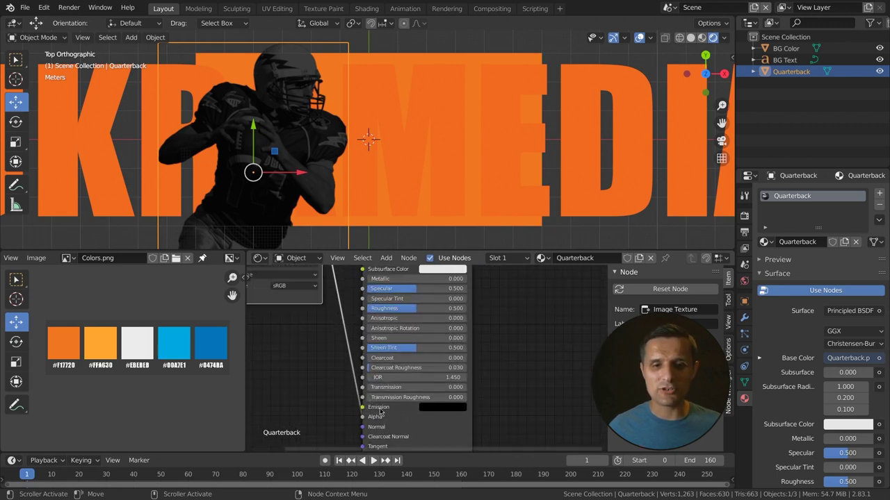
pyautogui.scroll(-3, 378, 415)
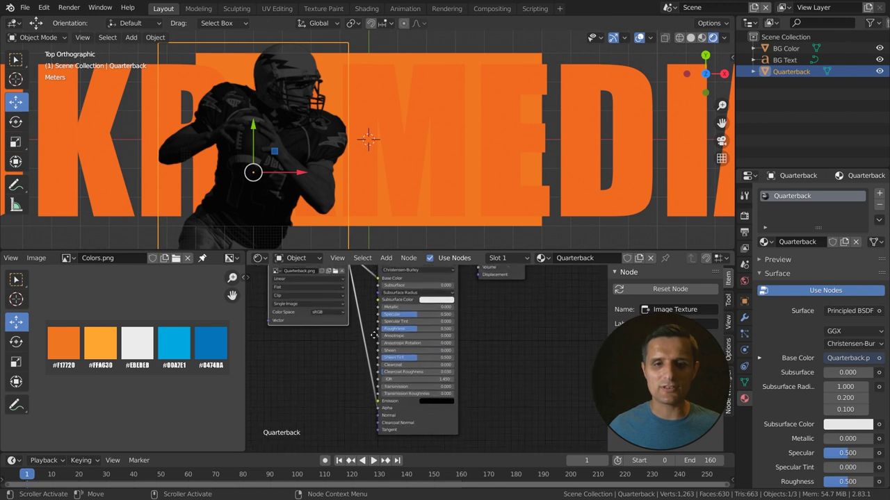
pyautogui.moveTo(373, 309); pyautogui.dragTo(377, 405)
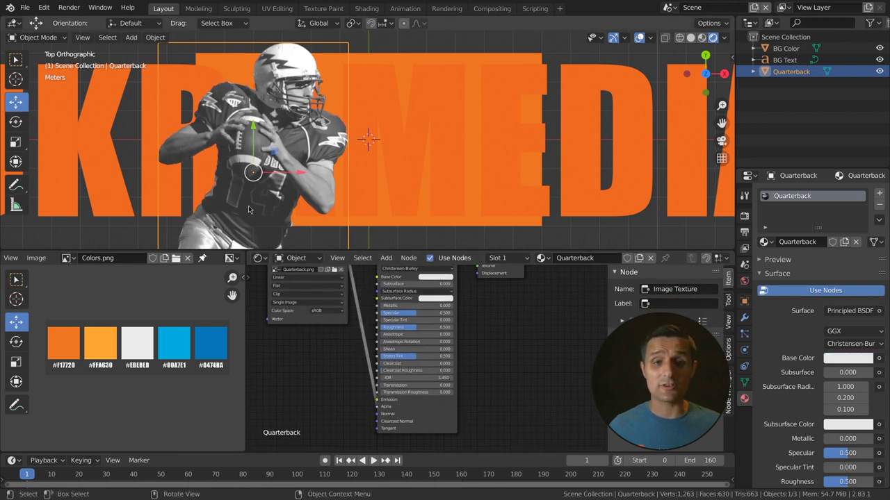
# Set the Base Color of the Quarterback material's Principled BSDF to black.
pyautogui.scroll(1, 396, 307)
pyautogui.keyDown('shift'); pyautogui.scroll(3, 396, 306); pyautogui.keyUp('shift')
pyautogui.scroll(1, 397, 313)
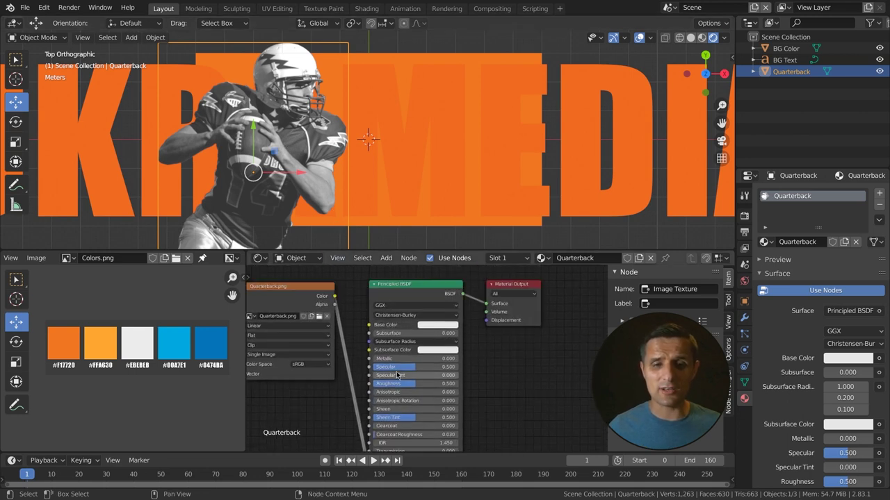
pyautogui.click(433, 319)
pyautogui.moveTo(494, 231); pyautogui.dragTo(494, 256)
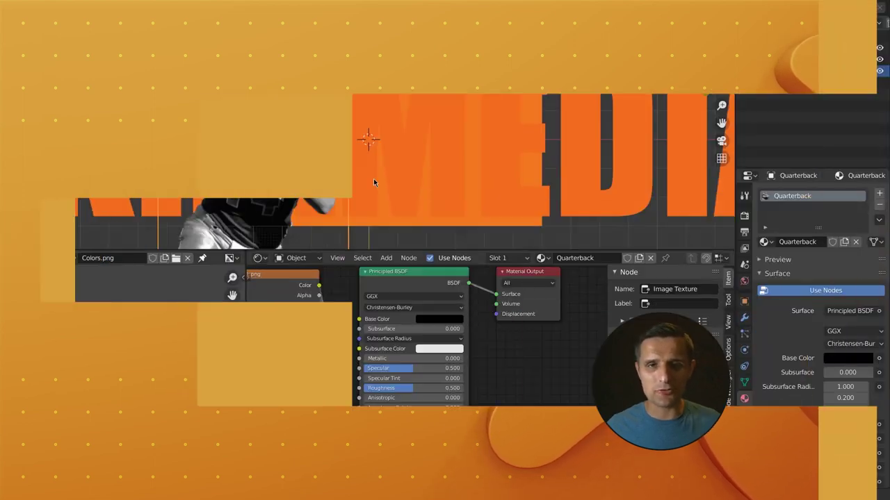
# Add a text object to the scene and rename it First Name.
pyautogui.hotkey('shift', 'a')
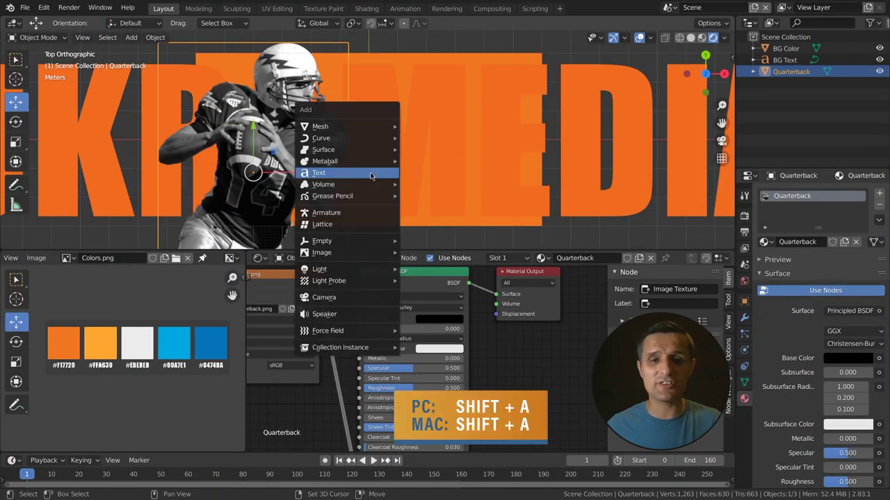
pyautogui.click(318, 173)
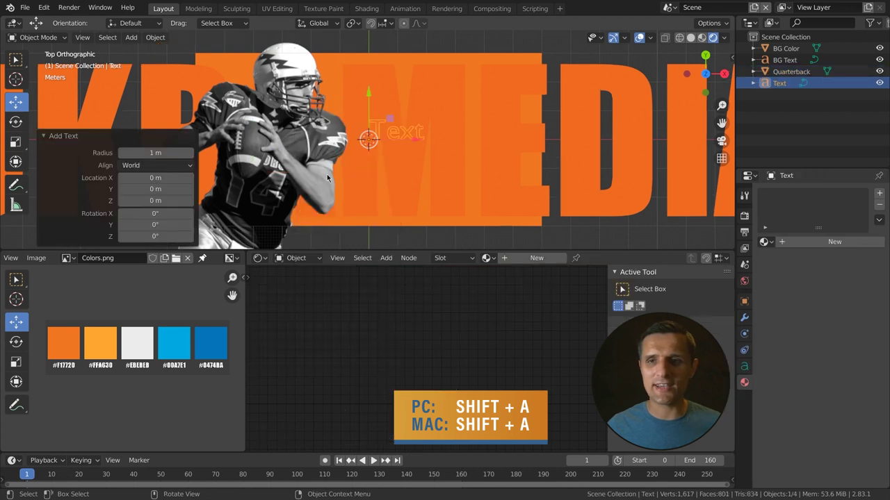
pyautogui.doubleClick(778, 83)
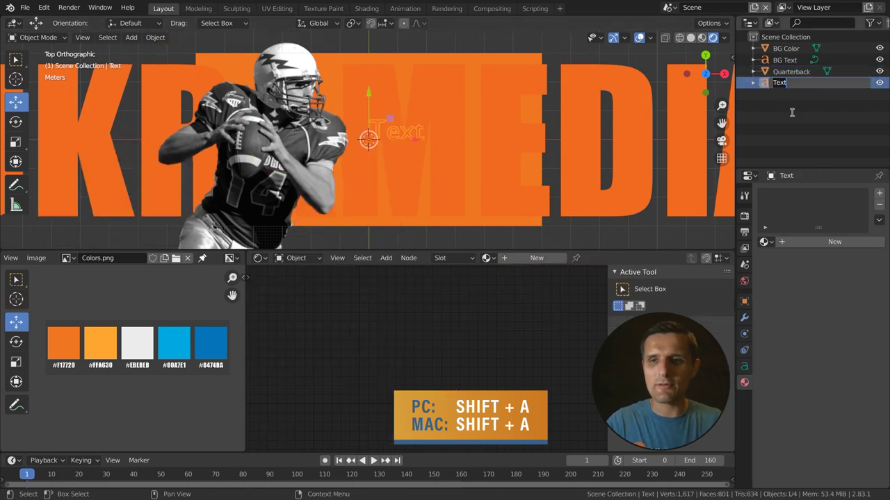
pyautogui.write('First Nam')
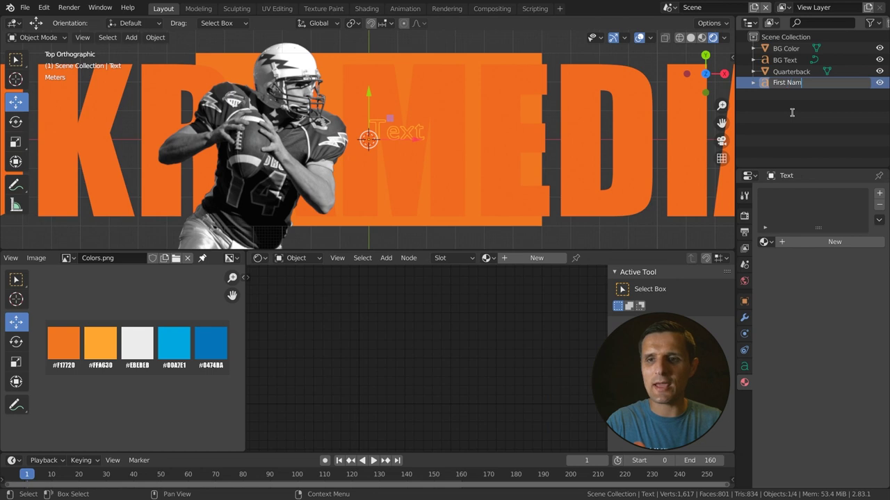
pyautogui.write('e')
pyautogui.press('Return')
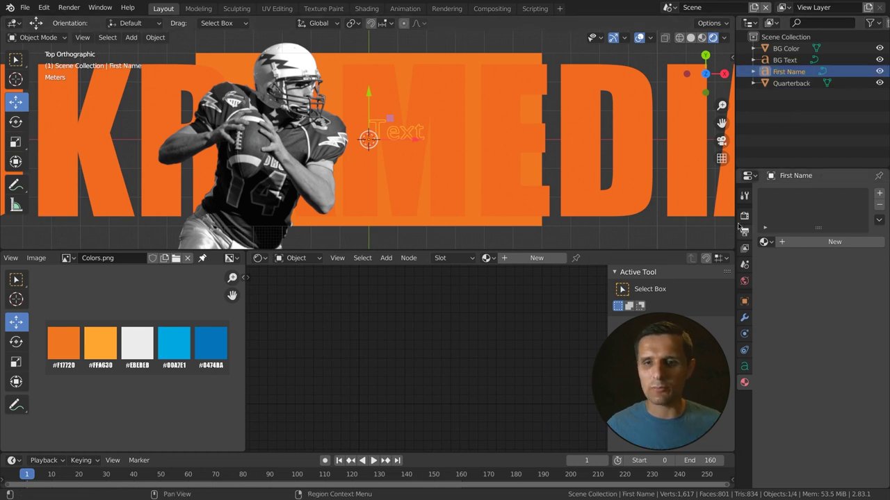
# Set the Z location of the First Name text object to 0.02 m.
pyautogui.click(744, 301)
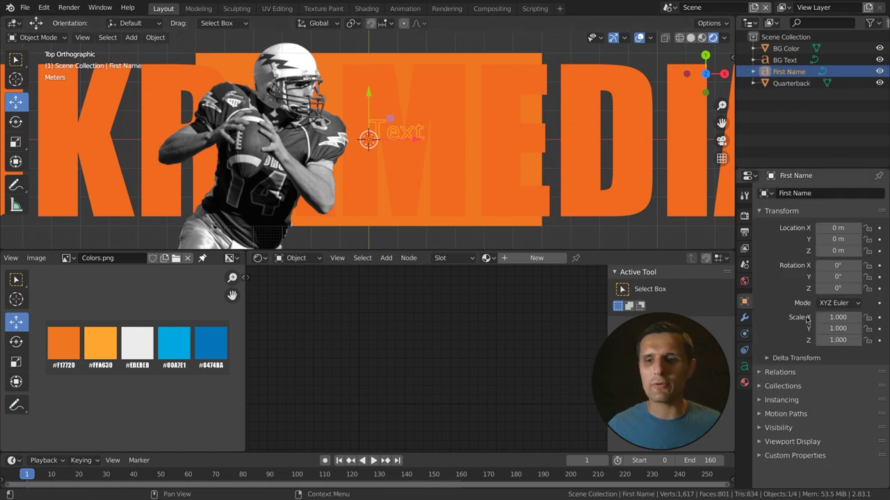
pyautogui.click(837, 251)
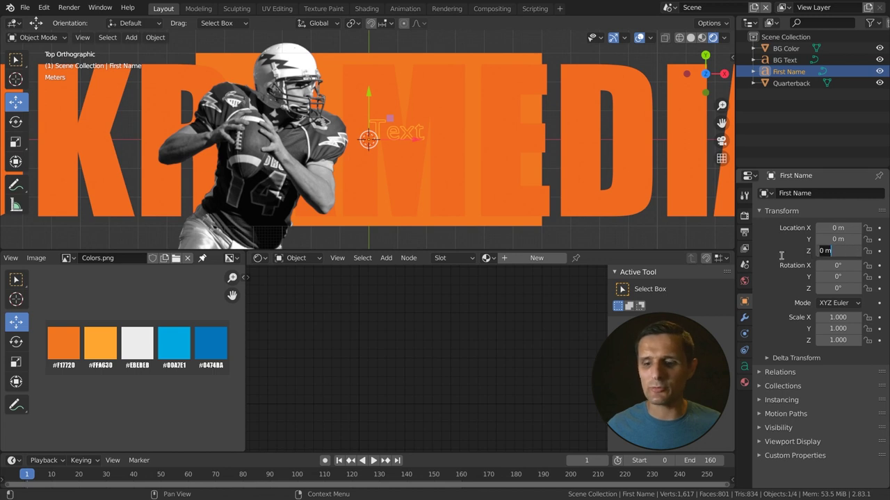
pyautogui.press('BackSpace')
pyautogui.press('Return')
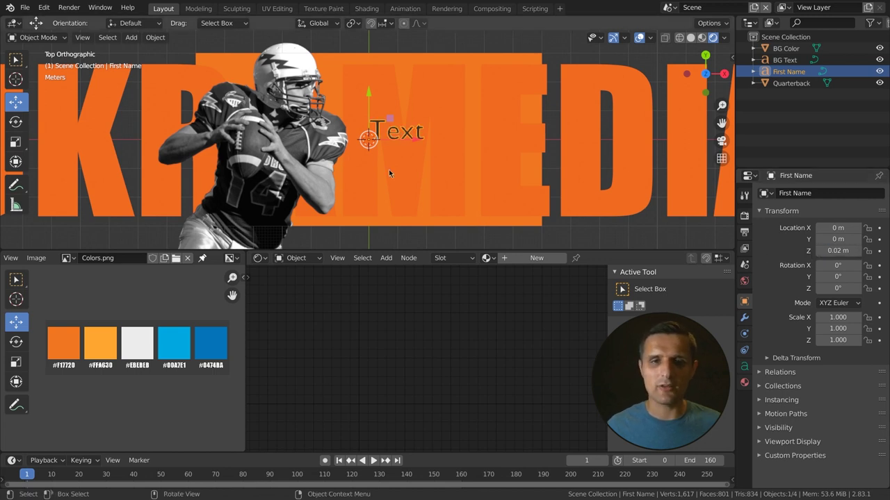
# Replace the First Name object's placeholder text with FIRSTNAME.
pyautogui.press('Tab')
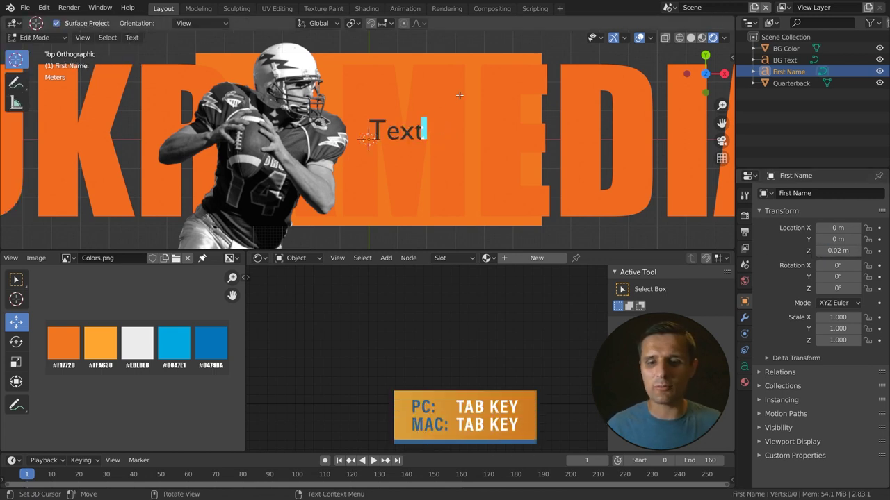
pyautogui.press('BackSpace')
pyautogui.press('BackSpace')
pyautogui.press('BackSpace')
pyautogui.press('BackSpace')
pyautogui.write('F')
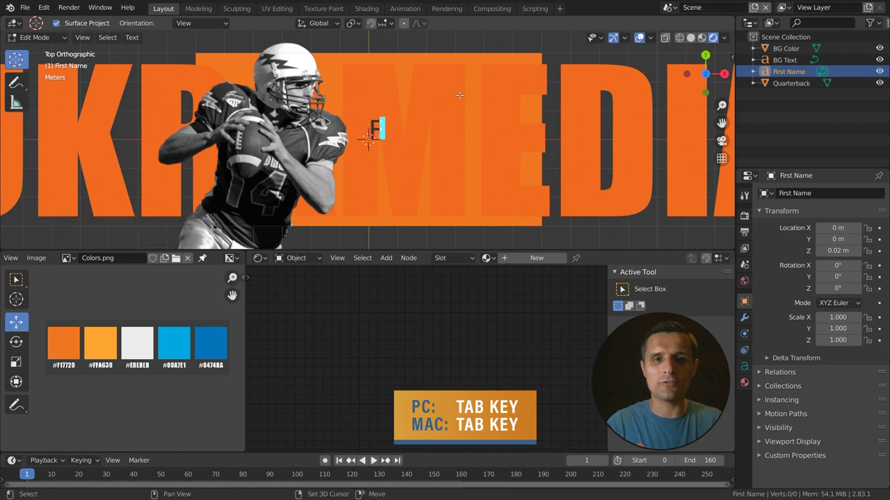
pyautogui.write('IRSTNAME')
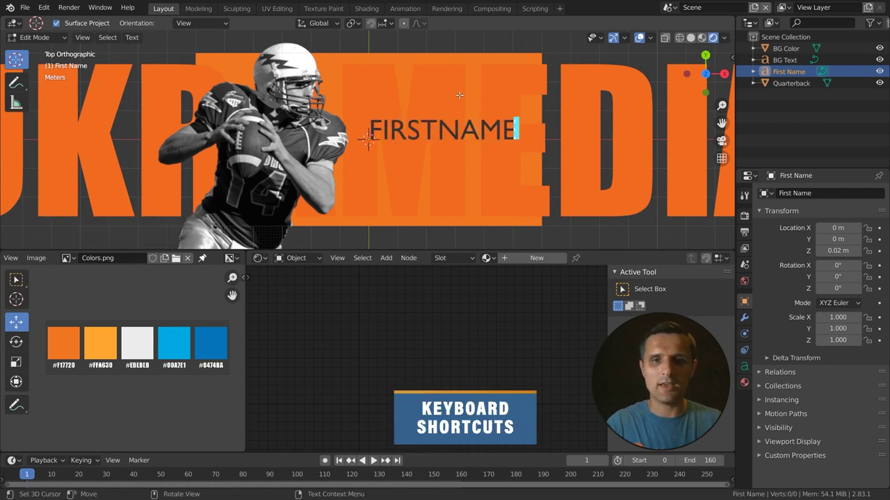
pyautogui.press('Tab')
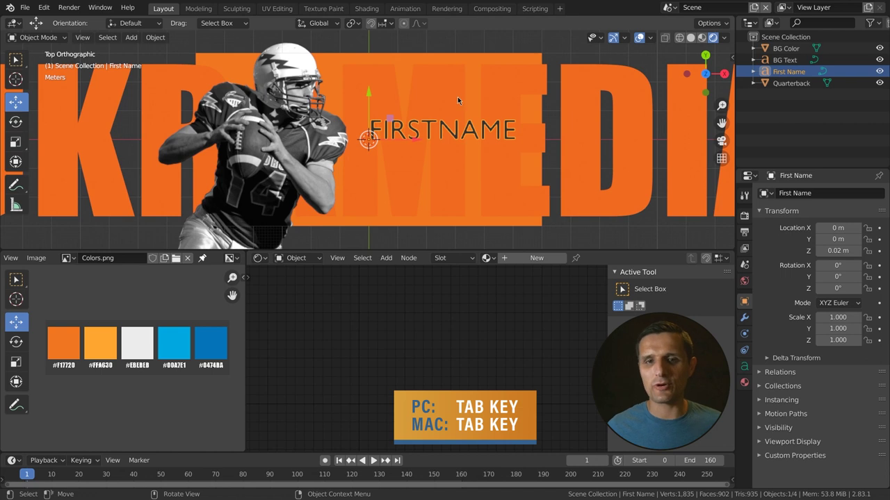
# Set the regular font of the First Name text object to Impact.
pyautogui.click(744, 367)
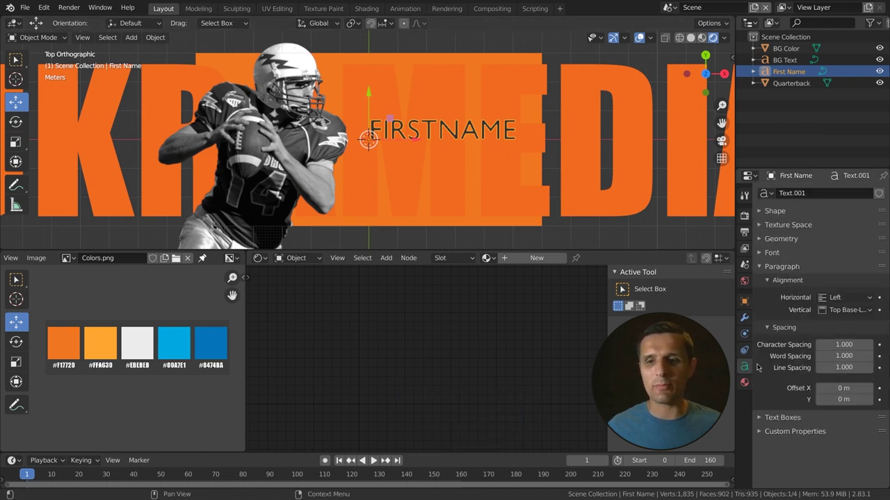
pyautogui.click(772, 253)
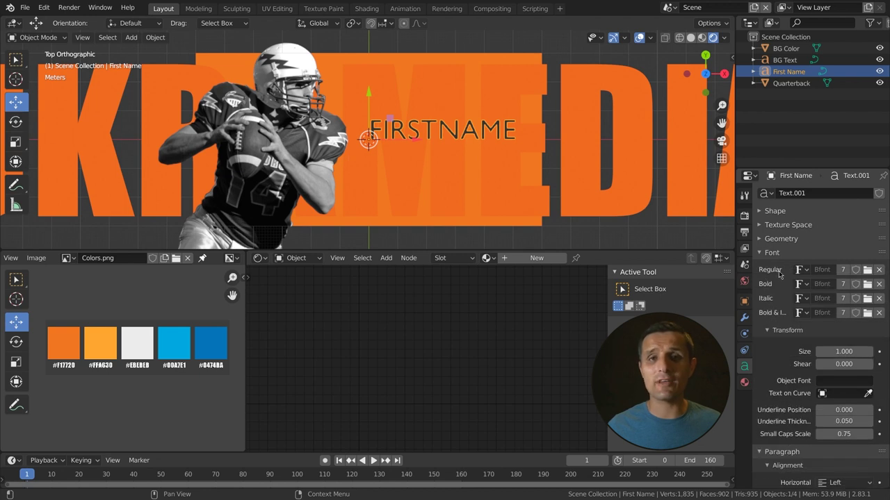
pyautogui.click(802, 270)
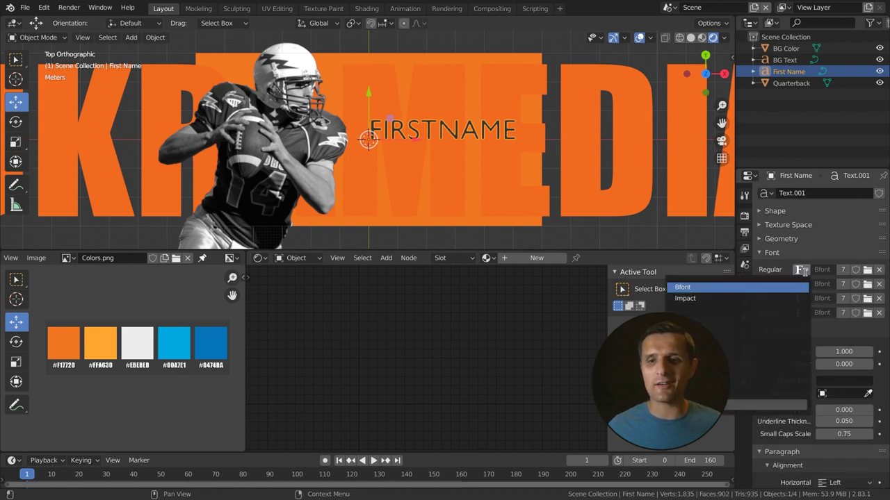
pyautogui.click(692, 298)
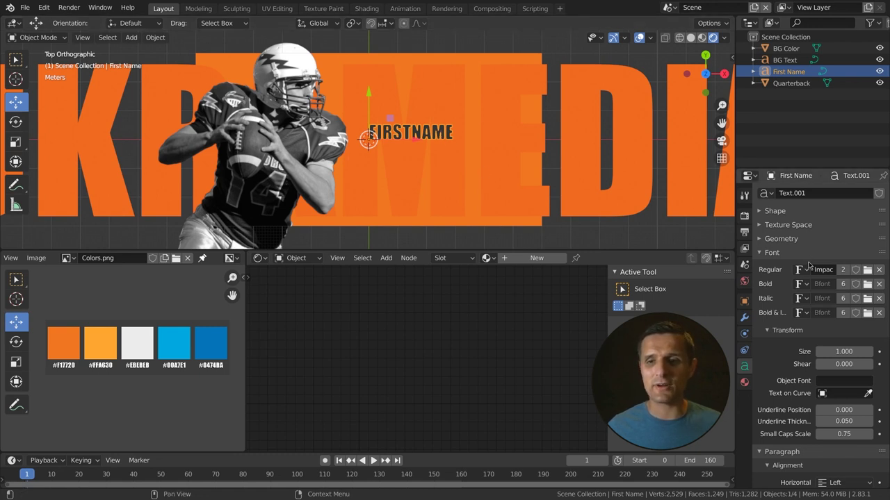
# Create a new material on the First Name text object and name it Text Color.
pyautogui.click(745, 382)
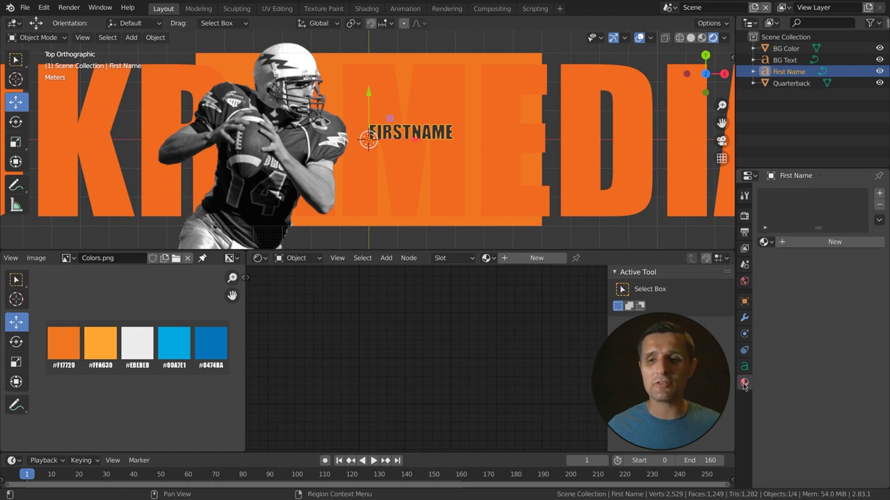
pyautogui.click(816, 243)
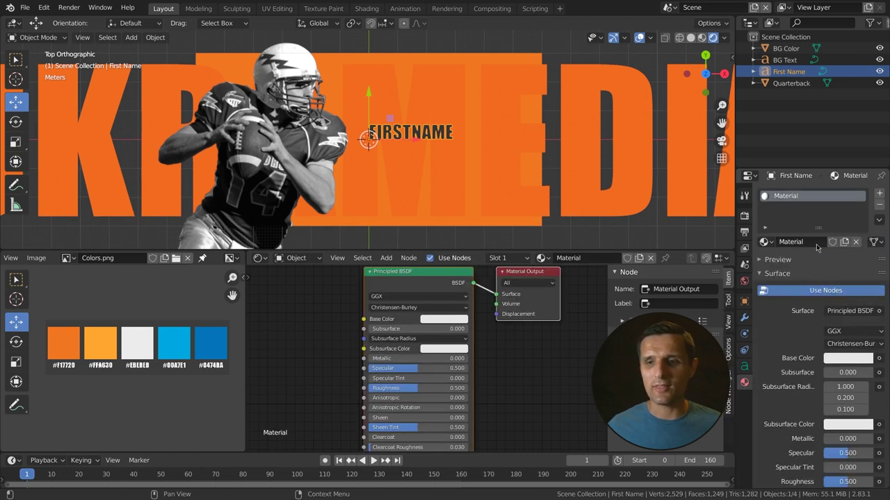
pyautogui.doubleClick(800, 241)
pyautogui.write('Te')
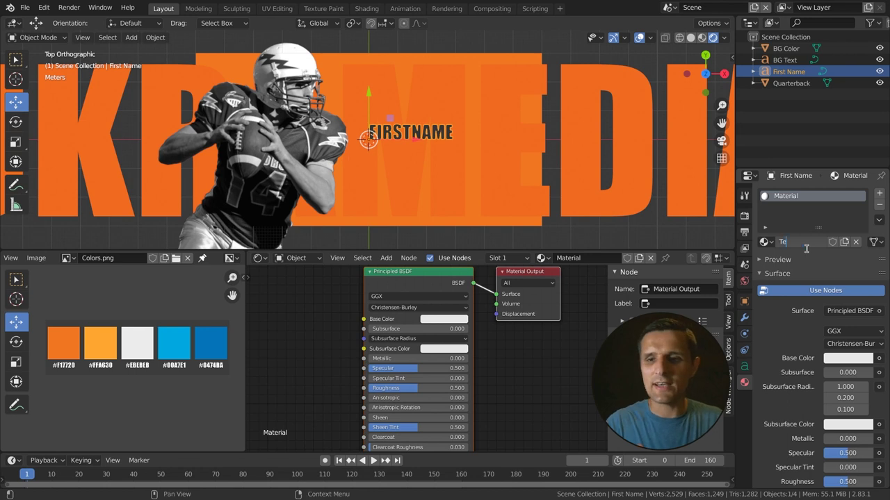
pyautogui.write('xt Color')
pyautogui.press('Return')
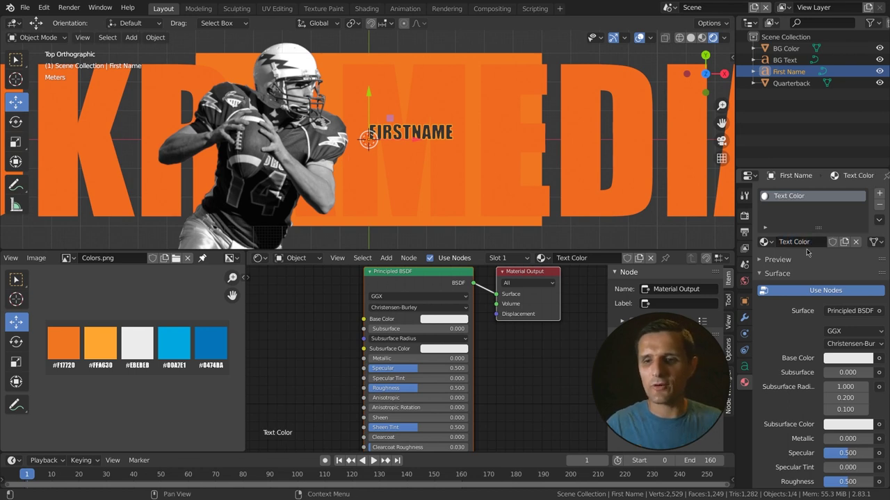
# Switch the Text Color material's surface to Emission and sample its color from the #EBEBEB swatch in Colors.png.
pyautogui.click(848, 311)
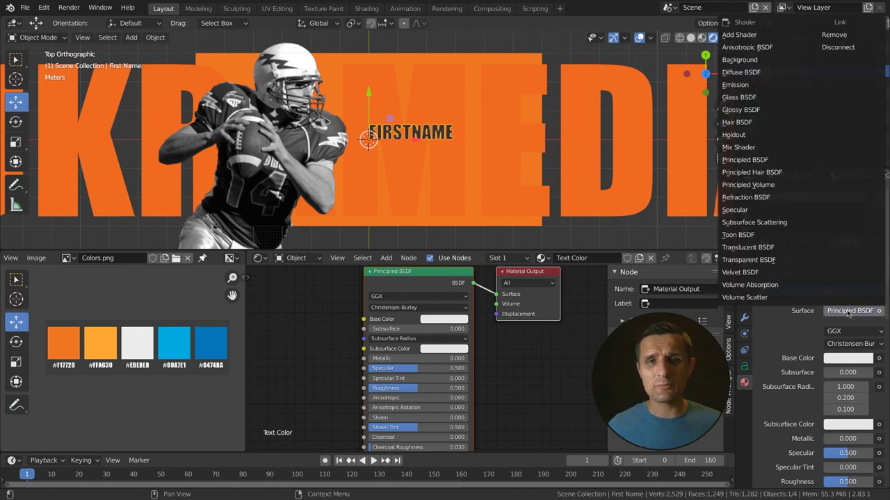
pyautogui.click(737, 84)
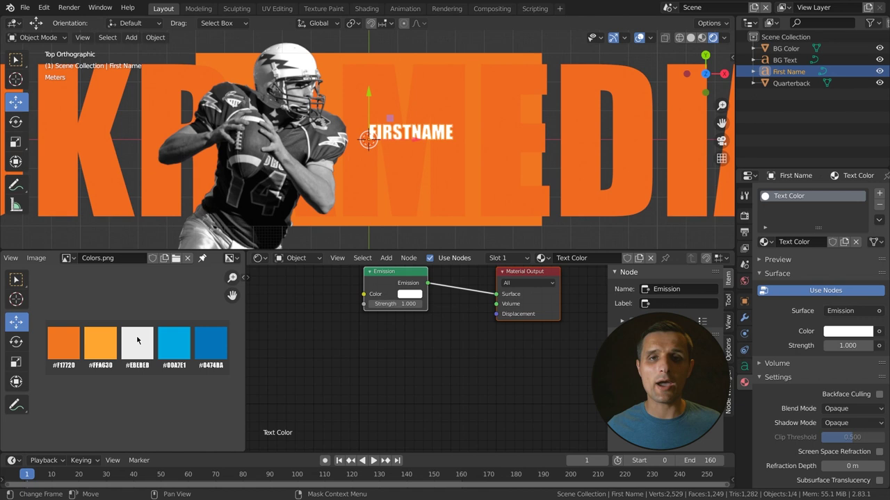
pyautogui.click(850, 332)
pyautogui.click(861, 280)
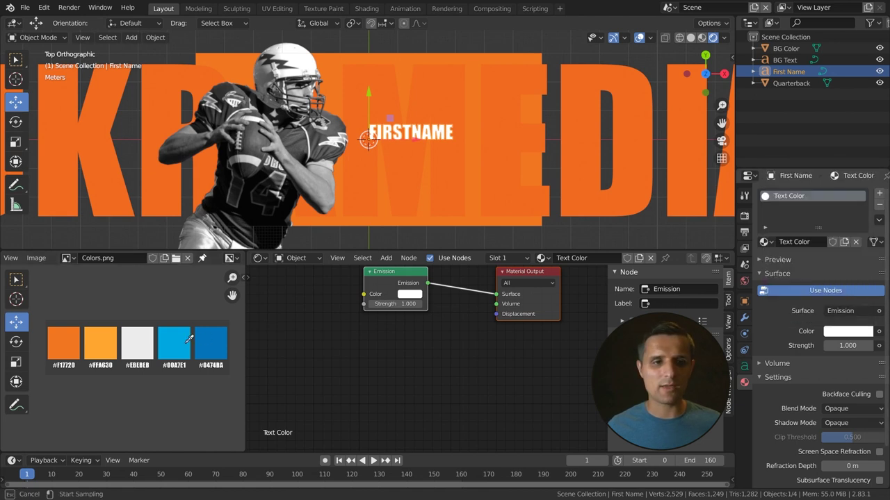
pyautogui.click(144, 339)
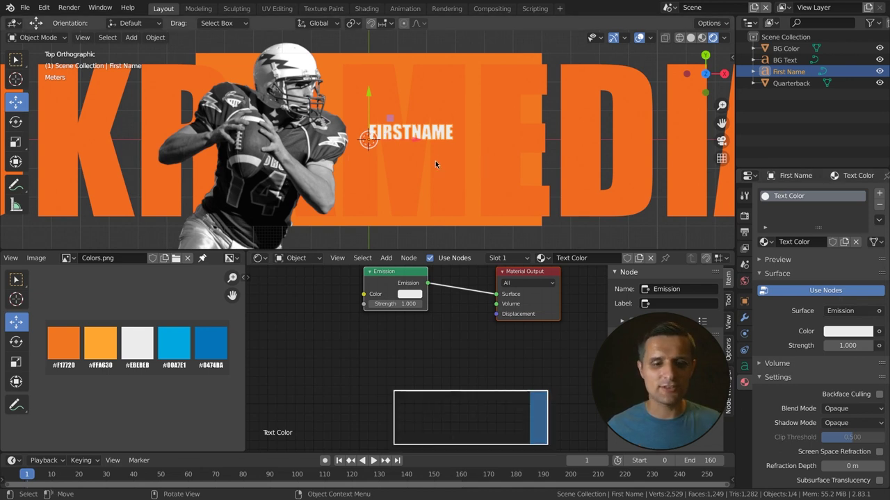
# Duplicate the First Name text object in place and rename the copy Last Name.
pyautogui.hotkey('shift', 'd')
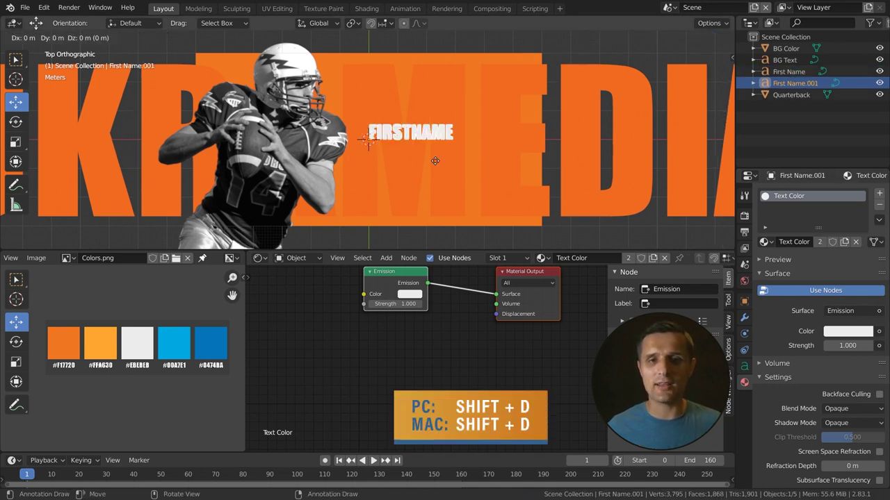
pyautogui.rightClick(435, 161)
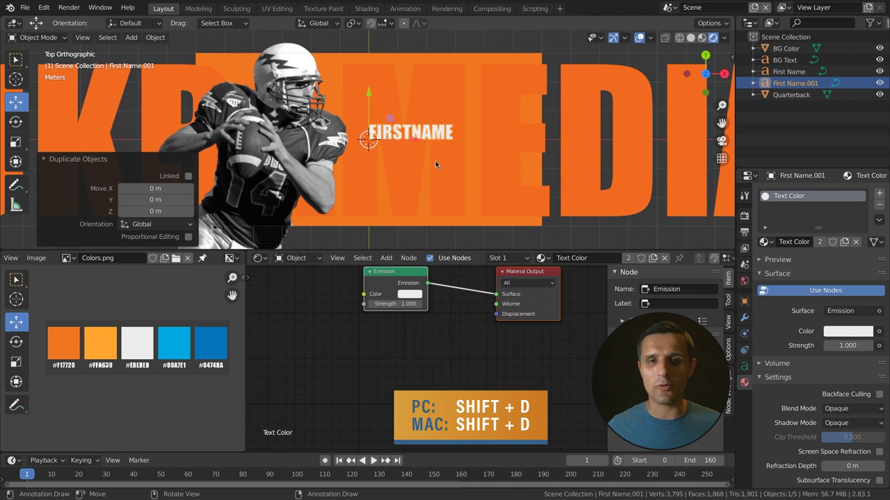
pyautogui.doubleClick(796, 83)
pyautogui.write('La')
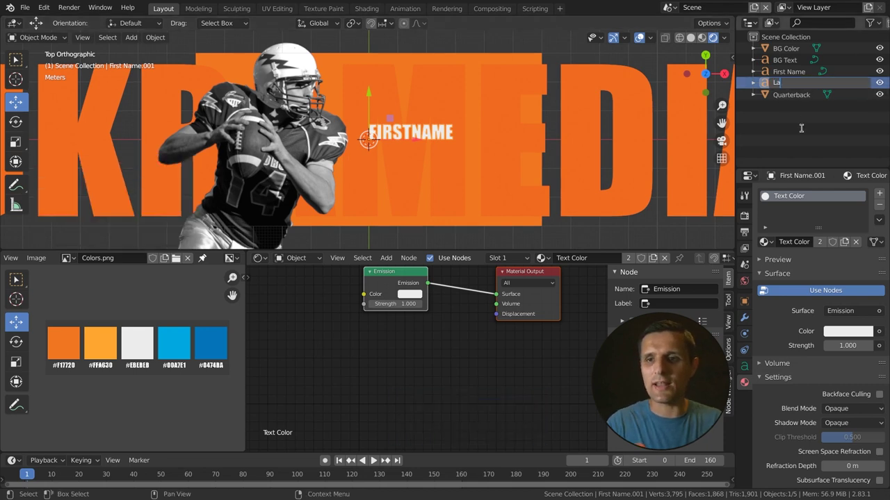
pyautogui.write('st Name')
pyautogui.press('Return')
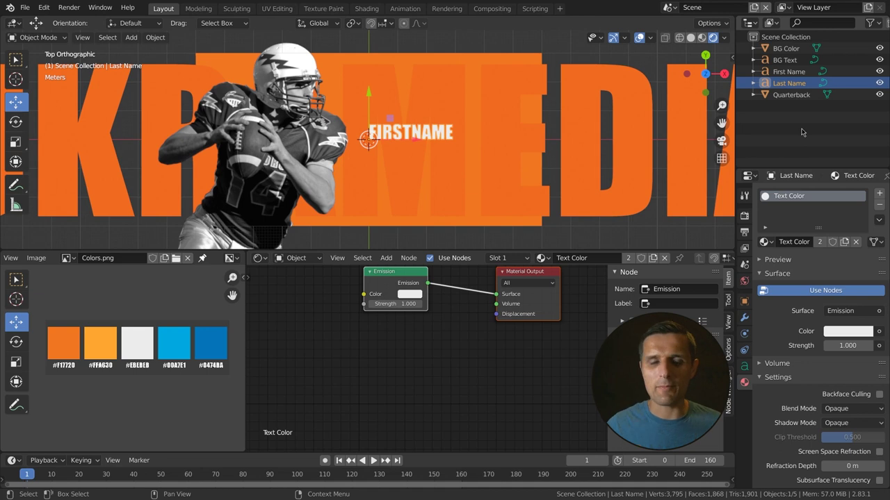
# Move the Last Name text about 0.8 m down along Y and replace its content with LASTNAME.
pyautogui.moveTo(367, 91); pyautogui.dragTo(369, 113)
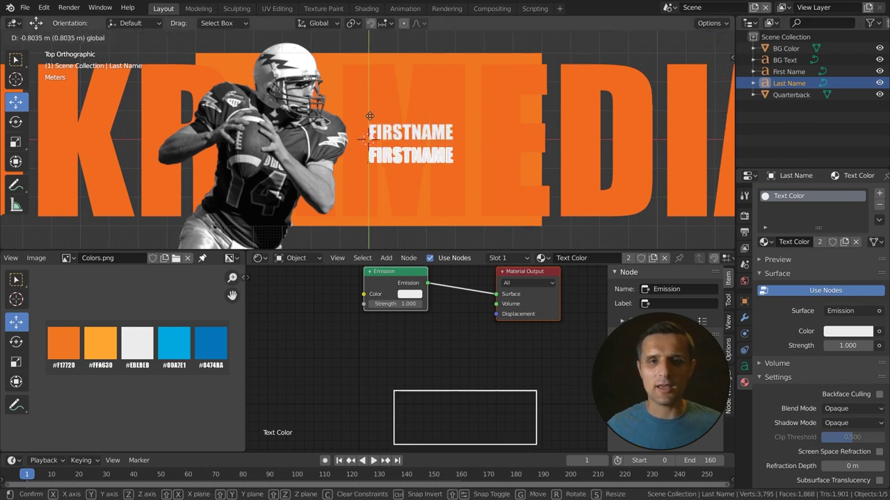
pyautogui.press('Tab')
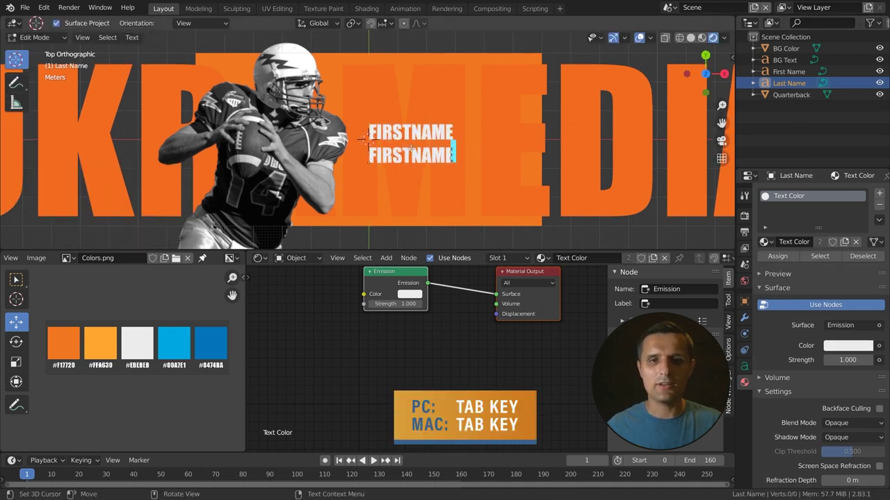
pyautogui.press('BackSpace')
pyautogui.press('BackSpace')
pyautogui.press('BackSpace')
pyautogui.press('BackSpace')
pyautogui.press('BackSpace')
pyautogui.press('BackSpace')
pyautogui.press('BackSpace')
pyautogui.press('BackSpace')
pyautogui.press('BackSpace')
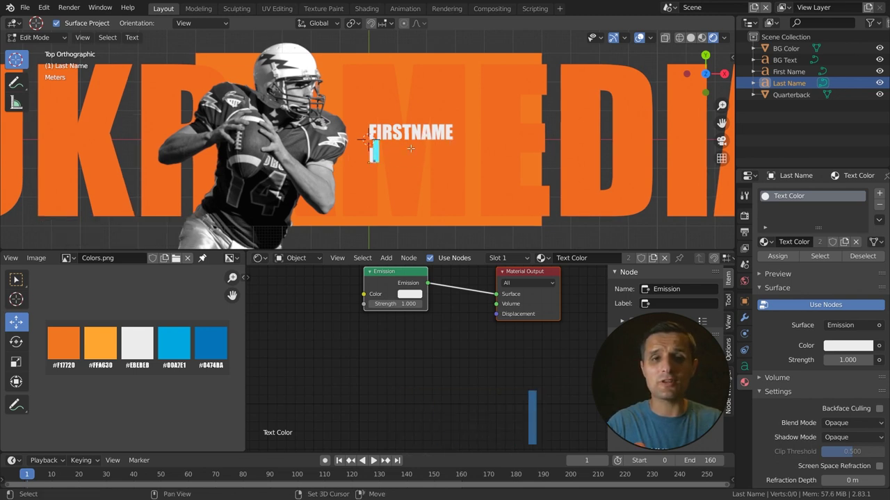
pyautogui.write('LASTNAME')
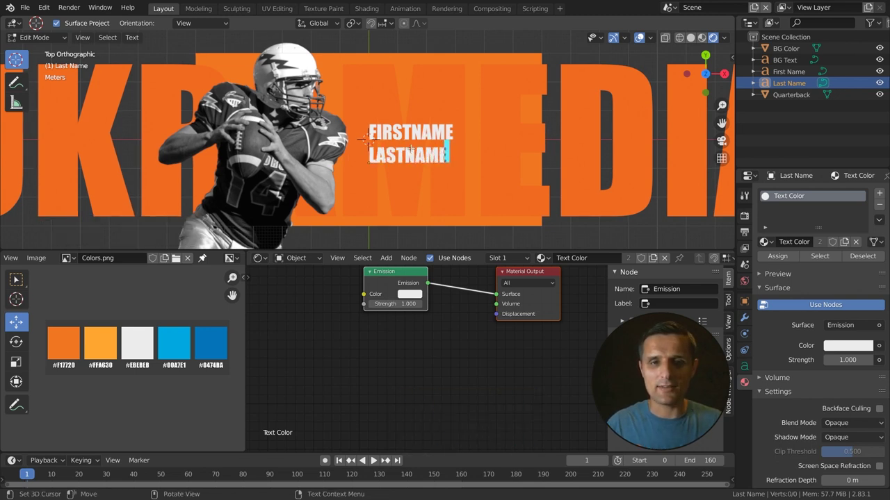
# Increase the kerning between the L and A of LASTNAME by 1.
pyautogui.scroll(4, 385, 152)
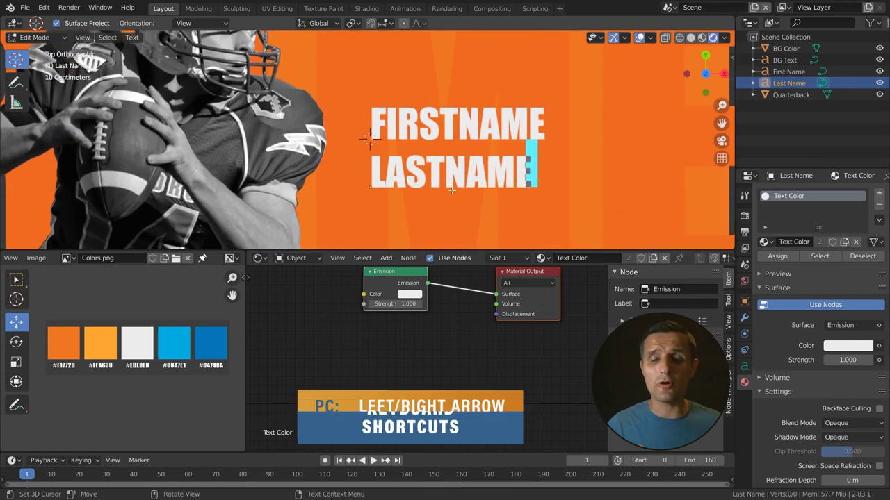
pyautogui.press('Left')
pyautogui.press('Left')
pyautogui.press('Right')
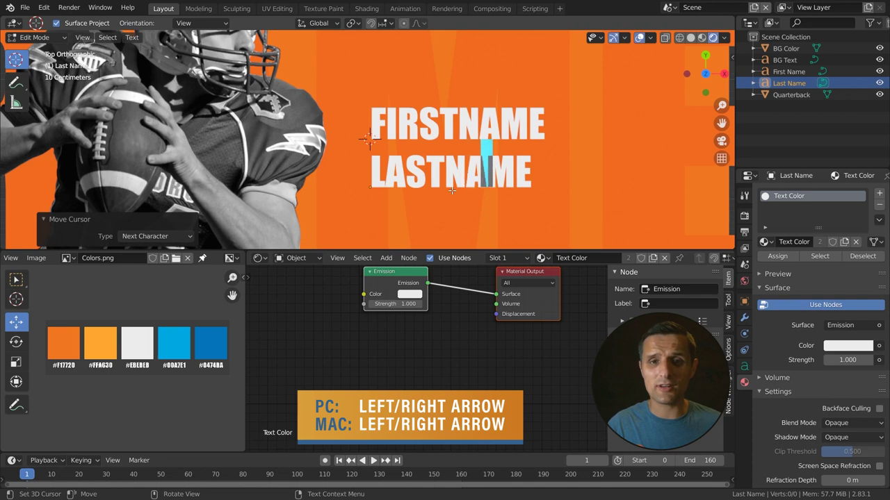
pyautogui.press('Left')
pyautogui.press('Left')
pyautogui.press('Left')
pyautogui.press('Left')
pyautogui.press('Left')
pyautogui.press('Left')
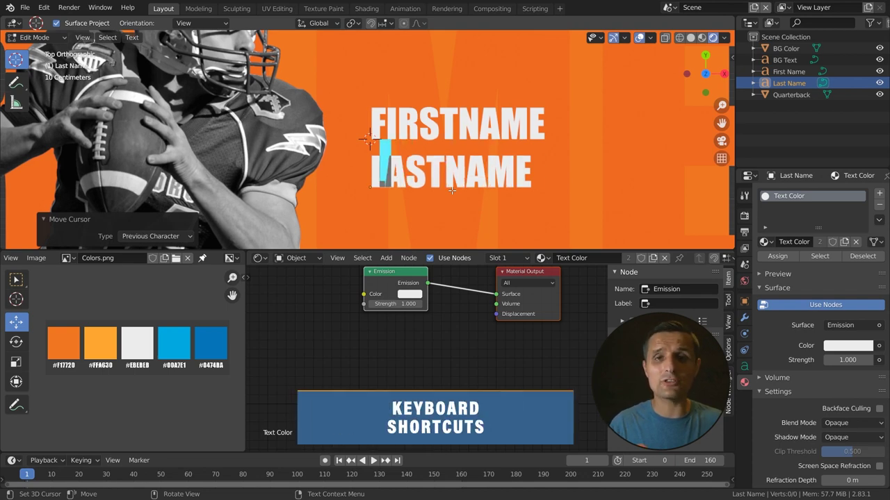
pyautogui.press('alt')
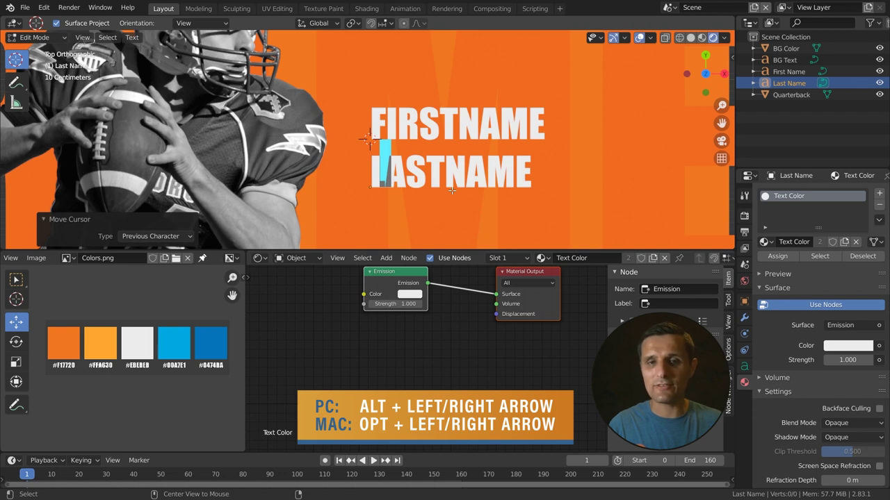
pyautogui.hotkey('alt', 'Right')
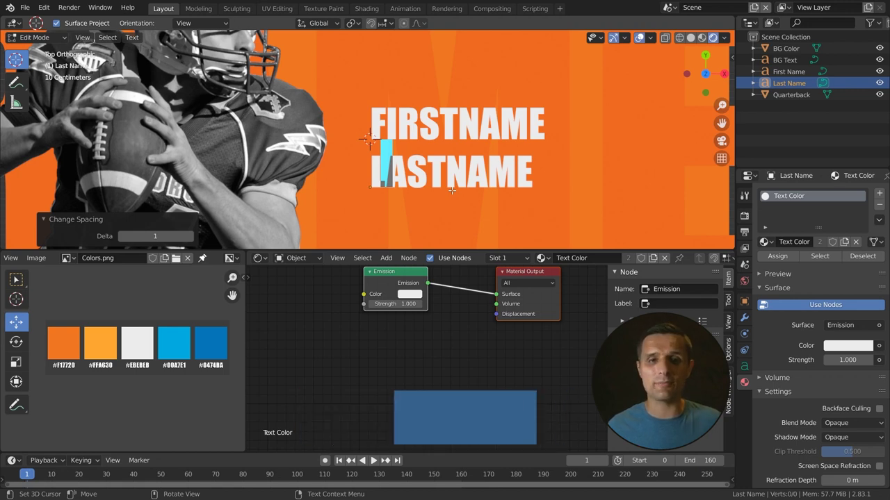
pyautogui.press('Tab')
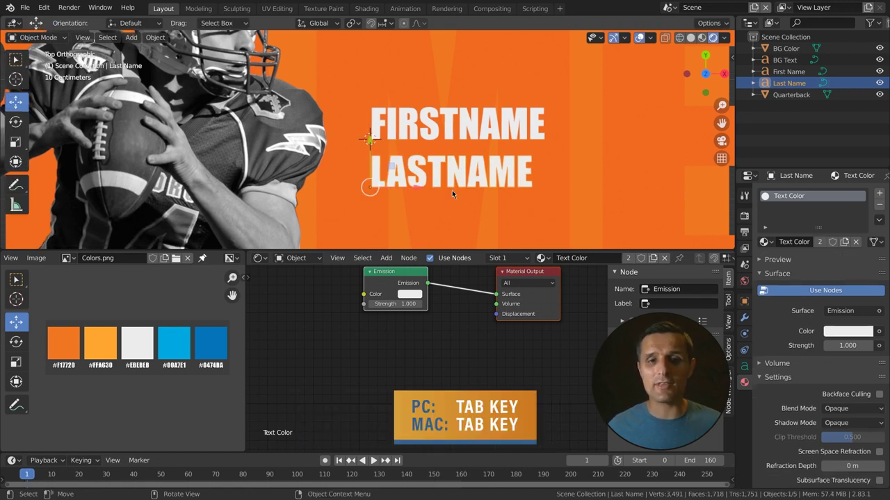
# Set the font size of the Last Name text object to 2.
pyautogui.scroll(-3, 450, 187)
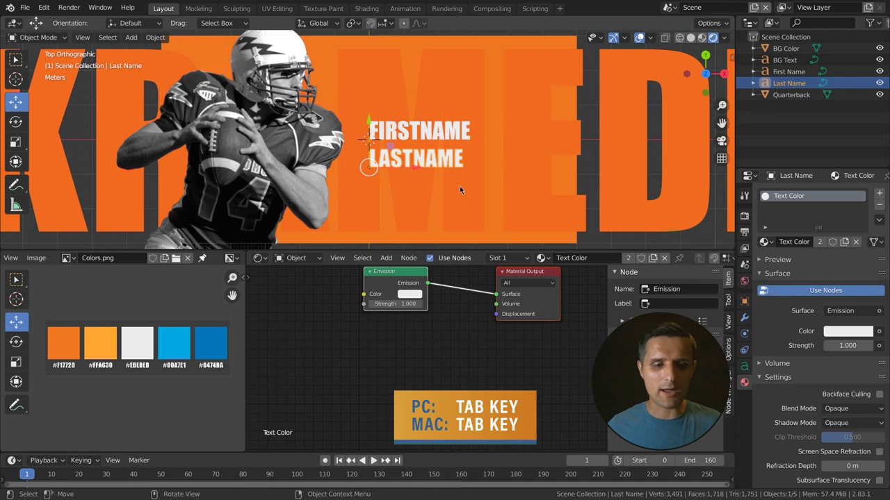
pyautogui.keyDown('shift'); pyautogui.moveTo(468, 186); pyautogui.dragTo(427, 166, button='middle'); pyautogui.keyUp('shift')
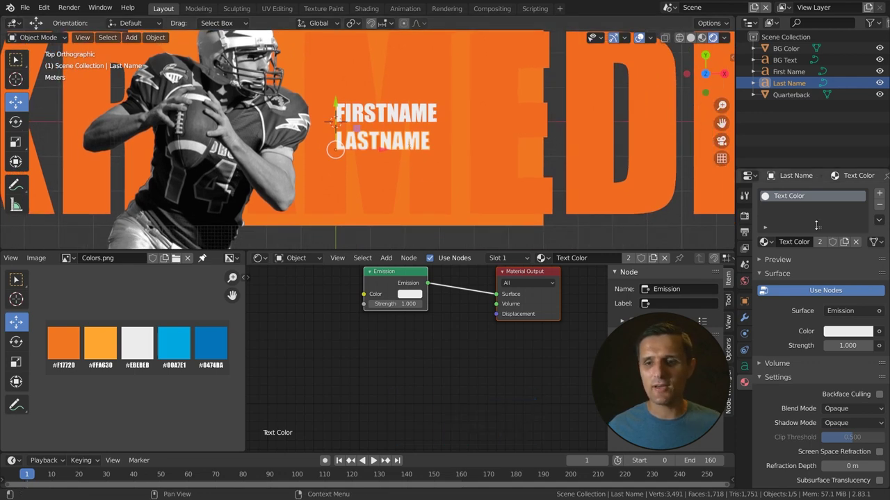
pyautogui.click(745, 366)
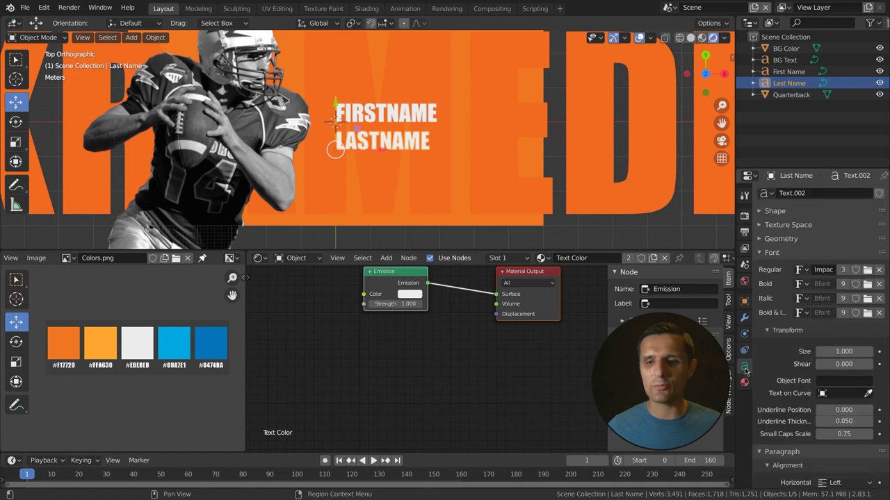
pyautogui.doubleClick(807, 354)
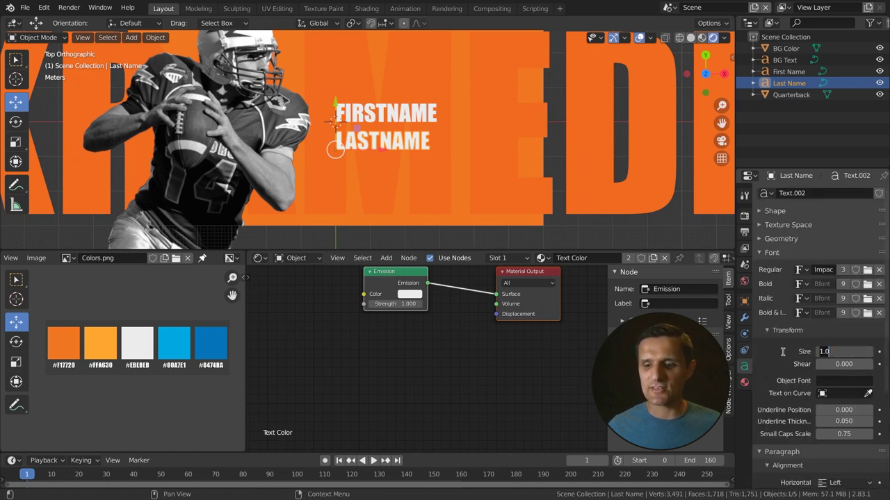
pyautogui.write('2')
pyautogui.press('Return')
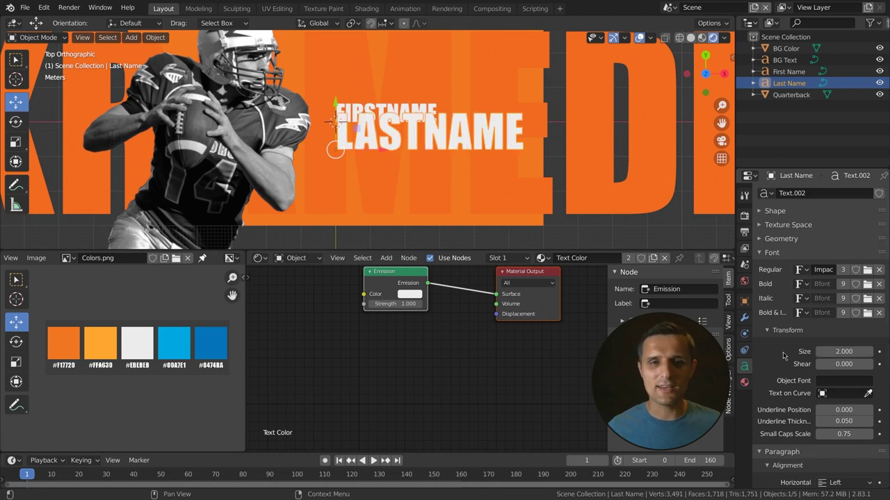
# Move the Last Name text about 0.33 m down along Y so it clears the First Name text.
pyautogui.scroll(3, 366, 122)
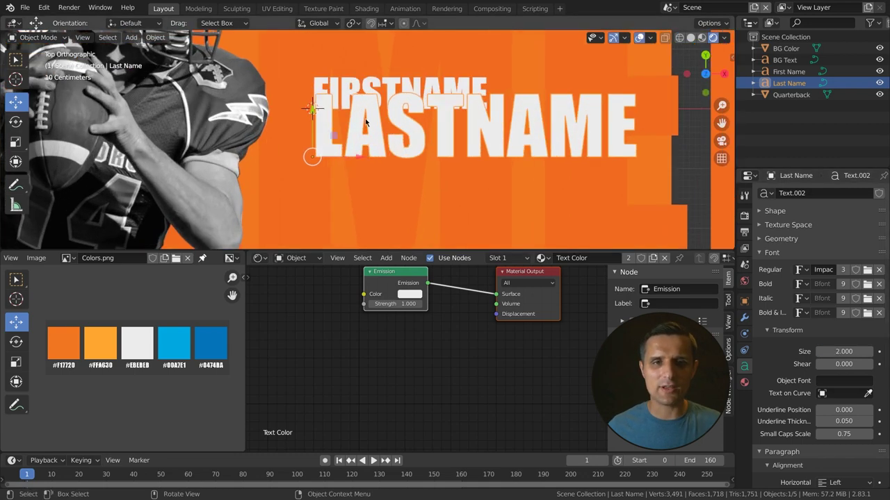
pyautogui.moveTo(315, 109); pyautogui.dragTo(316, 134)
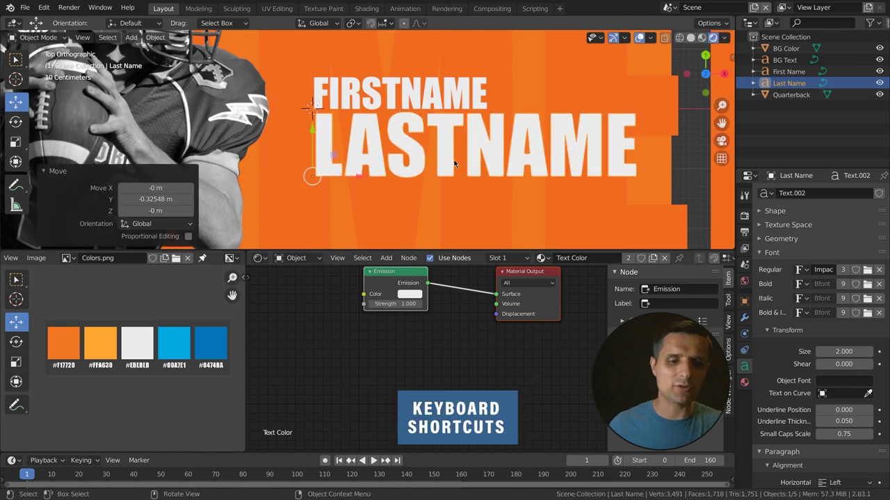
pyautogui.press('g')
pyautogui.press('y')
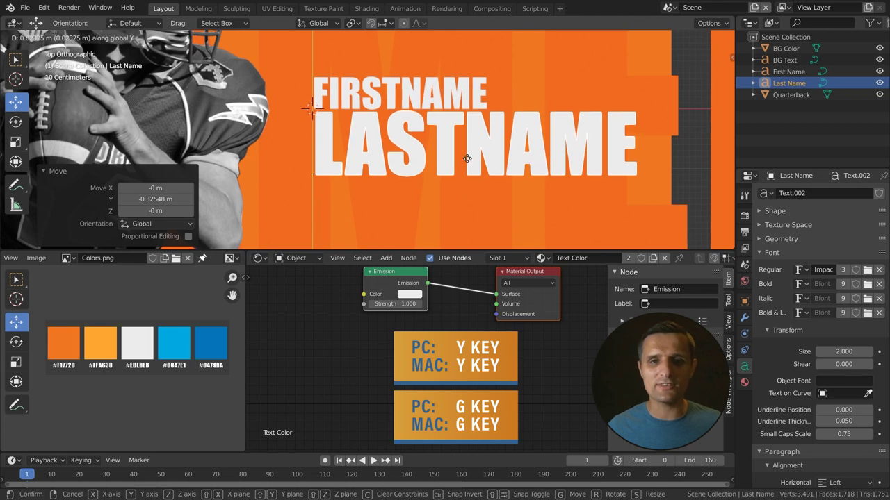
pyautogui.press('Escape')
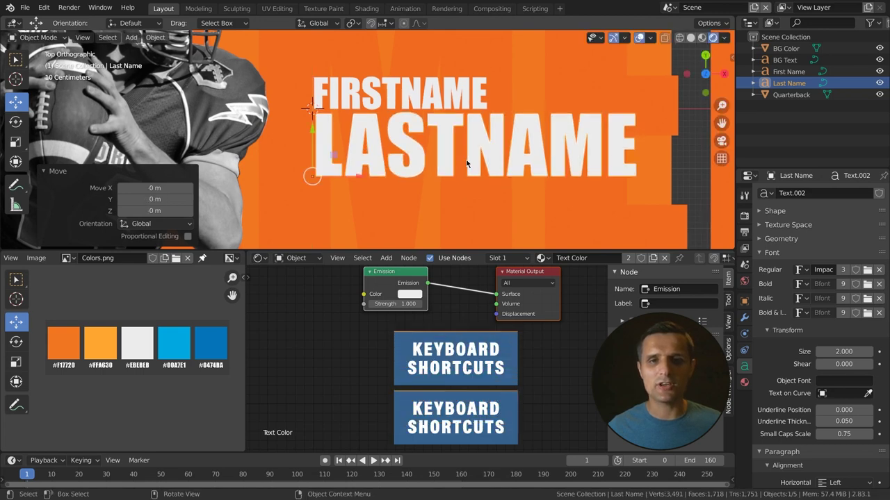
# Move the First Name and Last Name texts together about 0.5 m toward negative X and 1.25 m toward negative Y.
pyautogui.keyDown('shift'); pyautogui.click(392, 95); pyautogui.keyUp('shift')
pyautogui.scroll(-3, 394, 153)
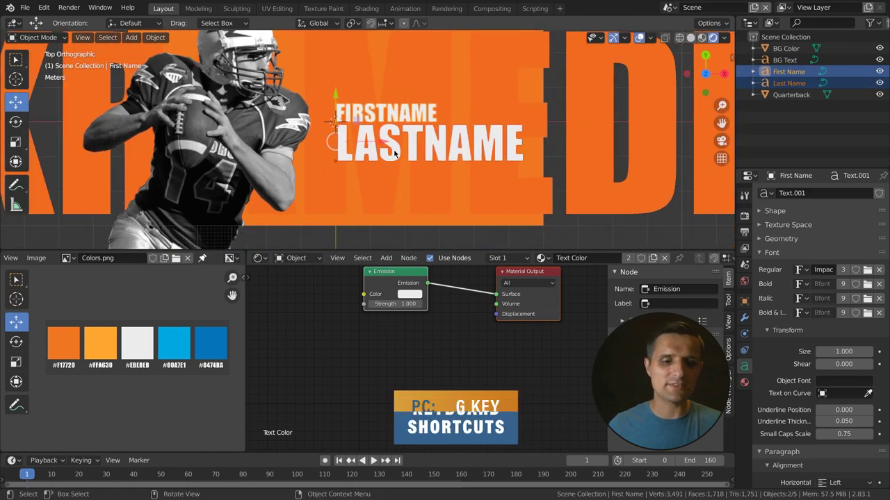
pyautogui.press('g')
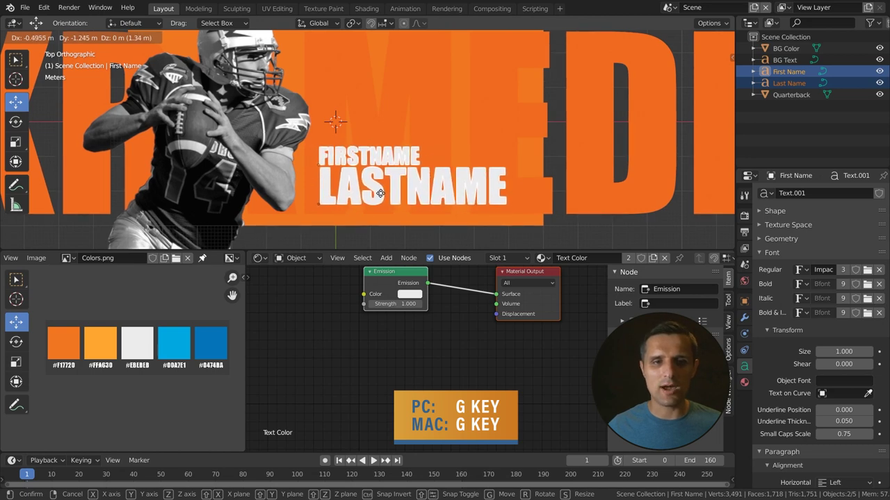
pyautogui.click(381, 194)
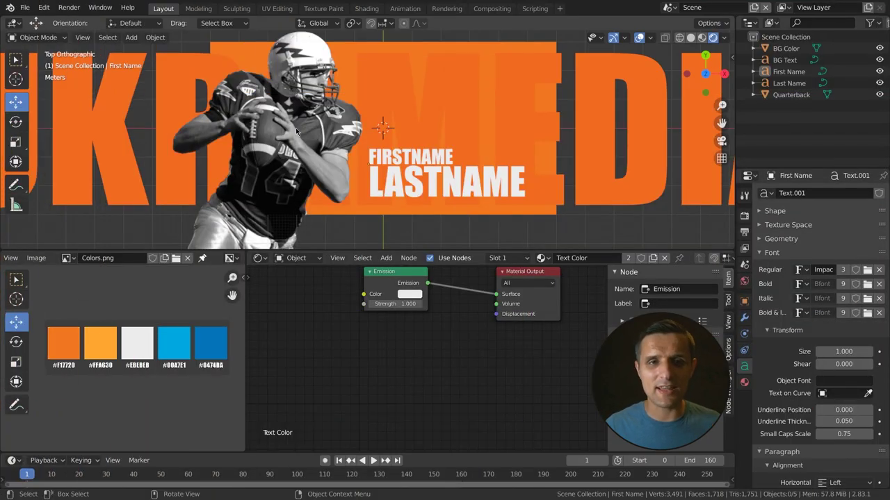
# Subdivide the Quarterback plane's mesh with 10 cuts and return to Object Mode.
pyautogui.click(278, 147)
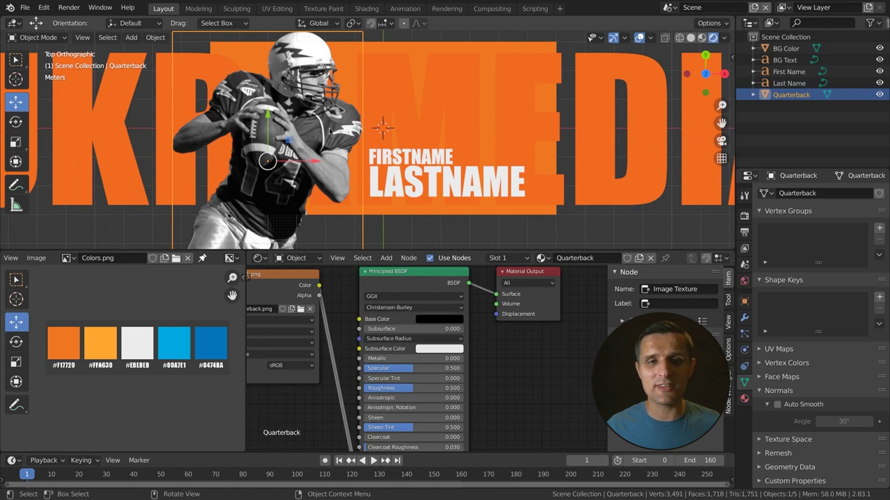
pyautogui.press('Tab')
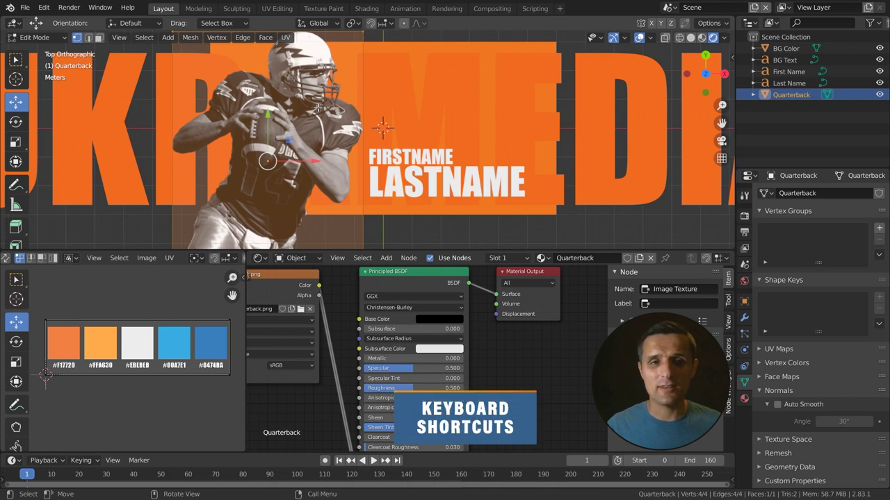
pyautogui.rightClick(285, 99)
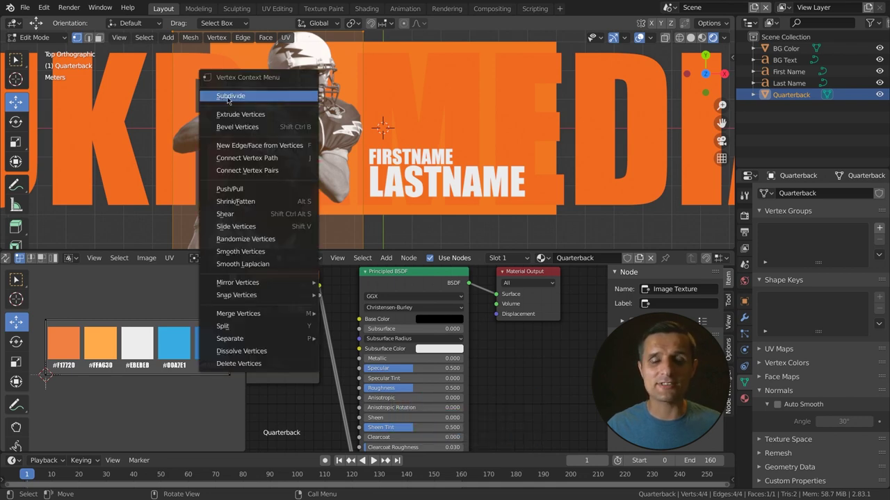
pyautogui.click(247, 97)
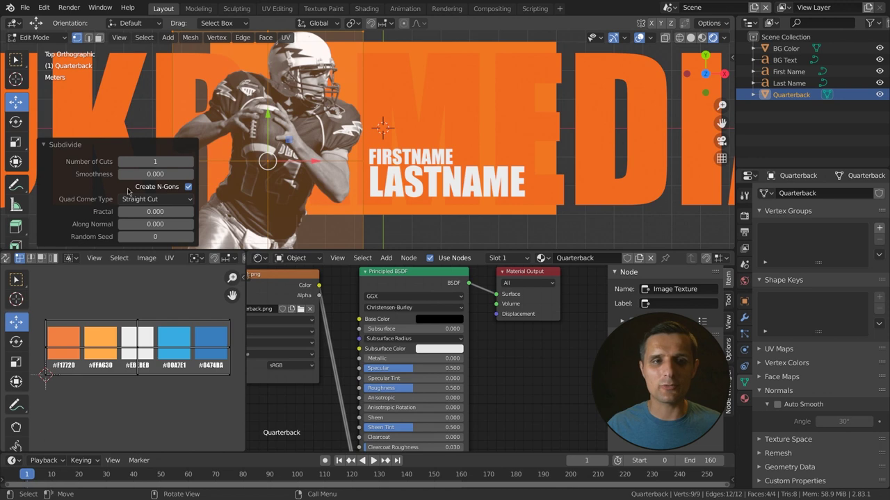
pyautogui.moveTo(155, 161); pyautogui.dragTo(228, 162)
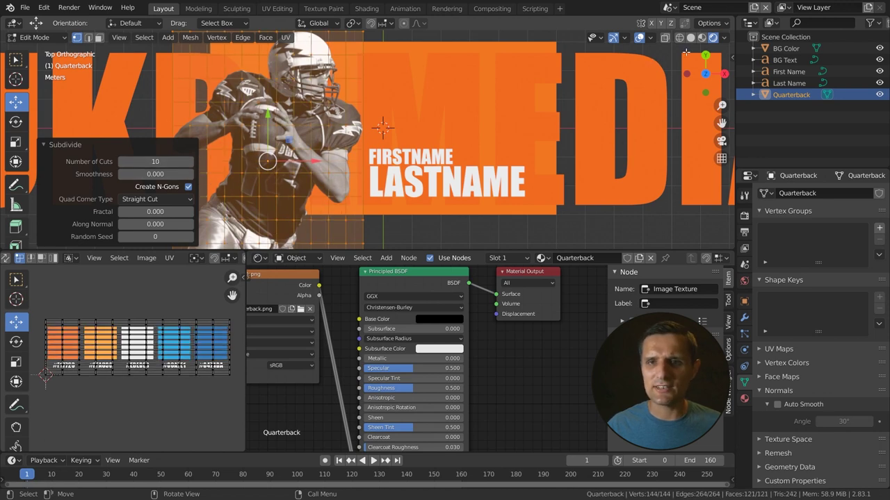
pyautogui.click(690, 38)
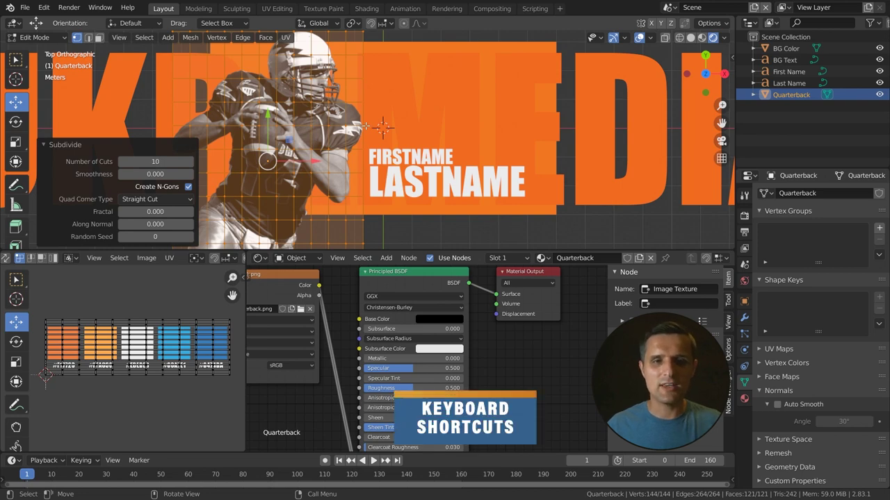
pyautogui.press('Tab')
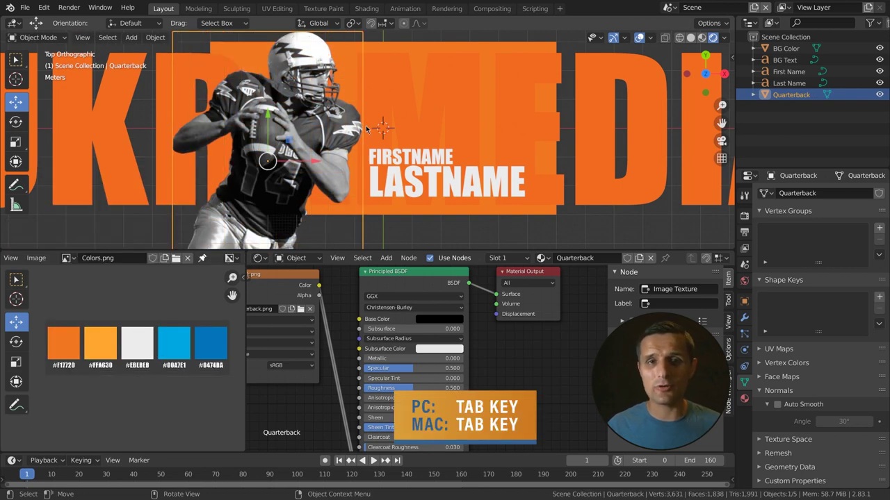
# Add a Build modifier to the BG Color plane.
pyautogui.click(421, 45)
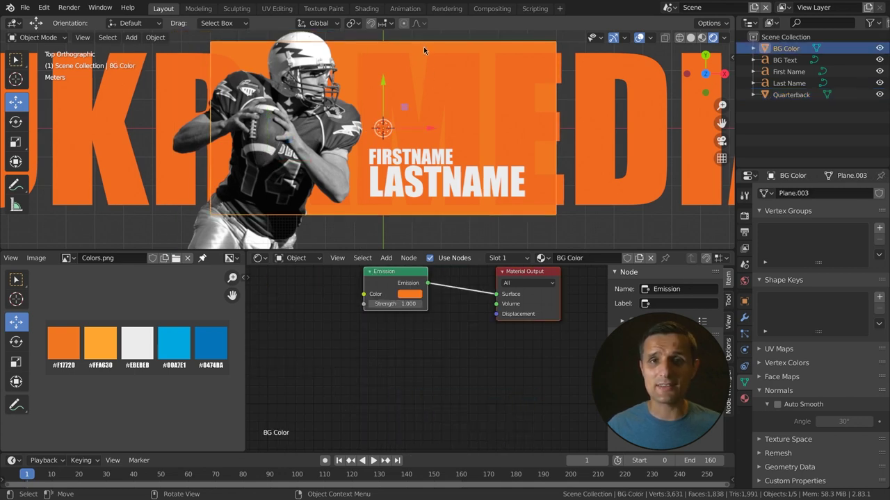
pyautogui.click(744, 318)
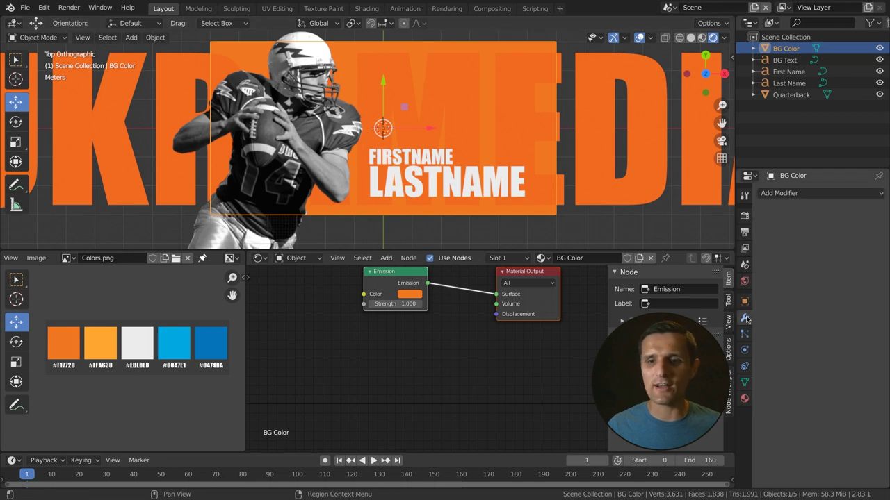
pyautogui.click(782, 194)
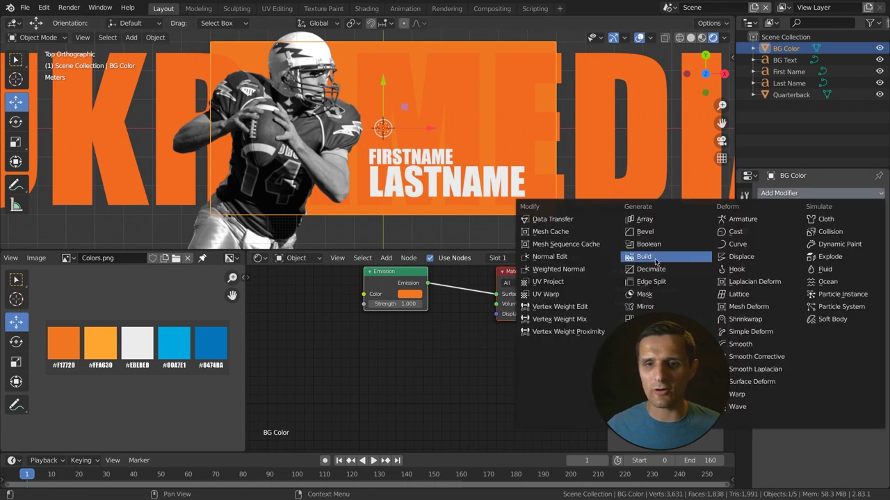
pyautogui.click(646, 258)
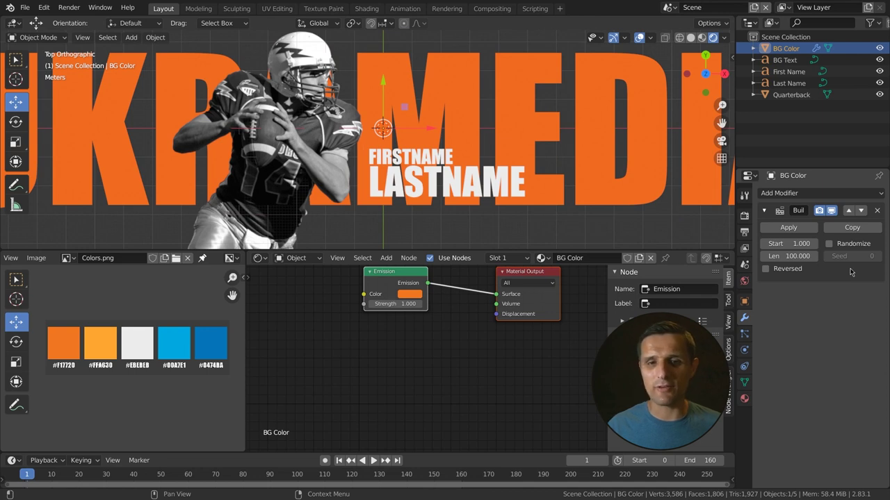
# Play and scrub the animation to preview how the BG Color plane builds on.
pyautogui.press('space')
pyautogui.click(22, 474)
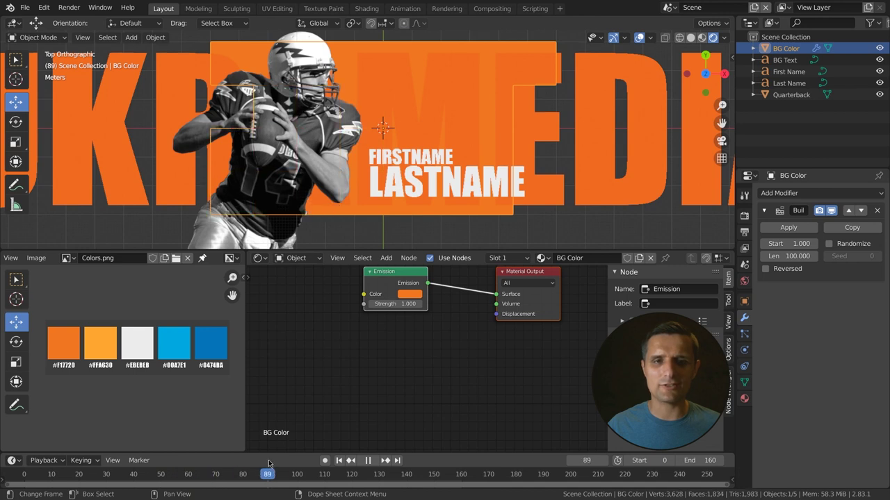
pyautogui.click(168, 466)
pyautogui.press('Escape')
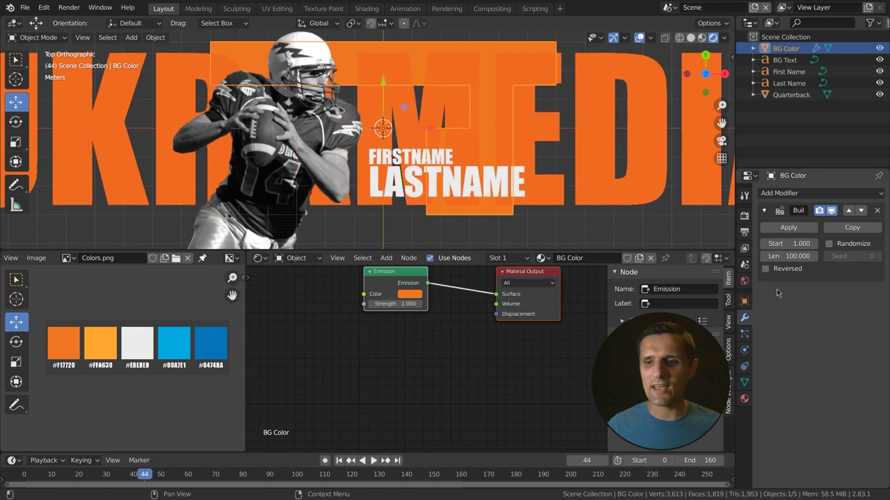
# Turn on Randomize for the BG Color Build modifier and play back the random build order.
pyautogui.click(829, 244)
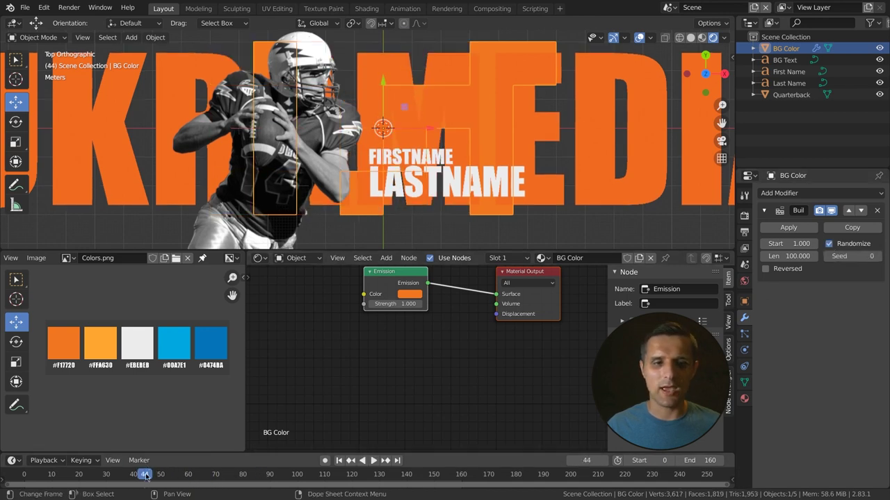
pyautogui.click(70, 470)
pyautogui.press('space')
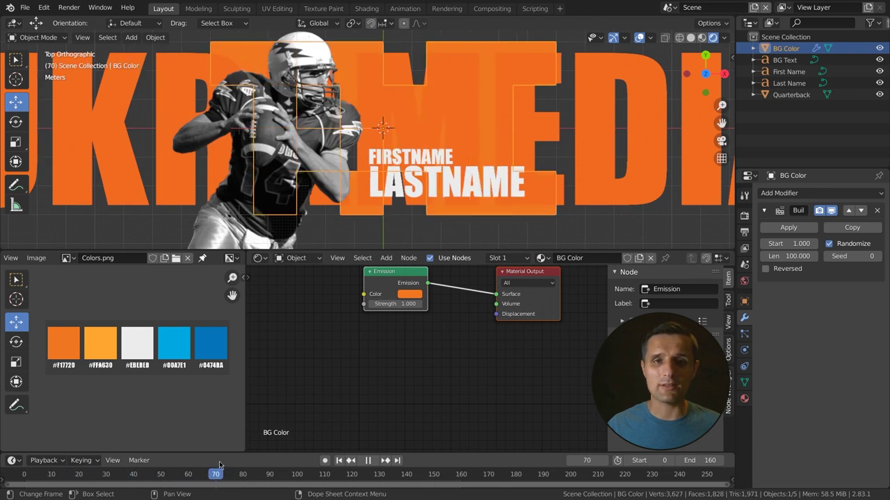
pyautogui.press('Escape')
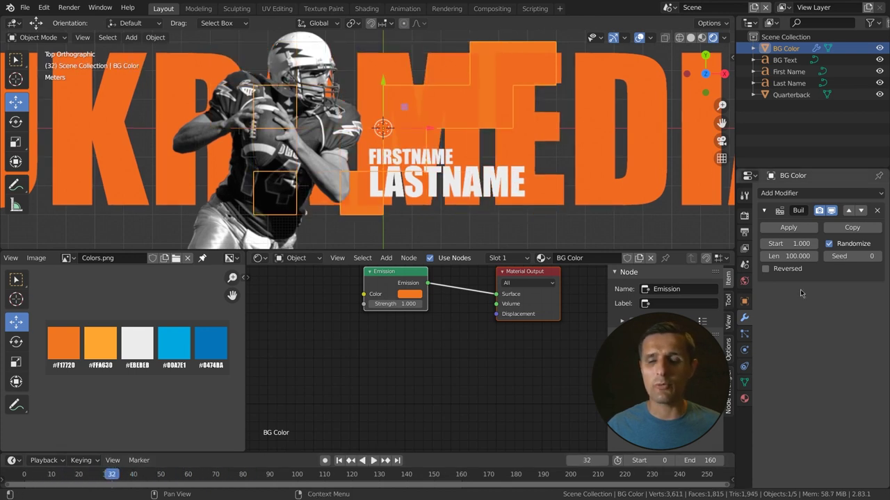
# Set the BG Color Build modifier's start to 0 and its length to 40.
pyautogui.click(789, 245)
pyautogui.write('0')
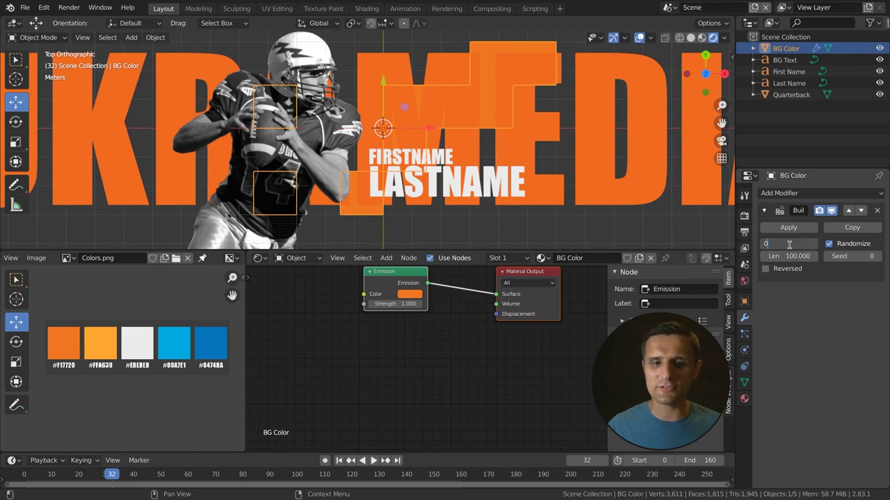
pyautogui.click(793, 257)
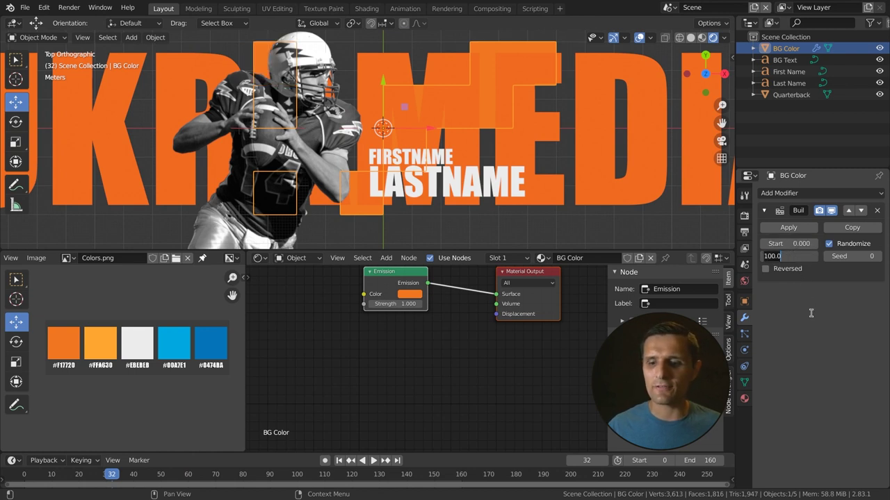
pyautogui.write('40')
pyautogui.press('Return')
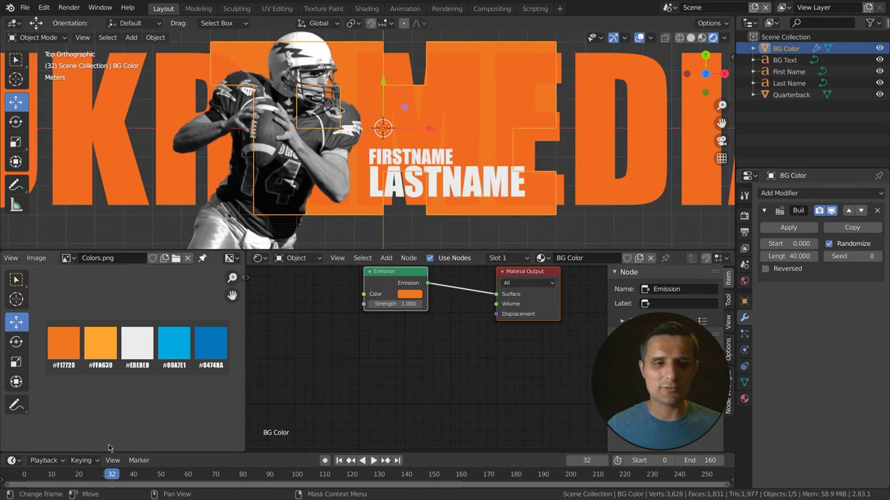
# Scrub the timeline to frame 41 to check the timing of the BG Color build.
pyautogui.moveTo(110, 474); pyautogui.dragTo(137, 474)
pyautogui.press('space')
pyautogui.press('space')
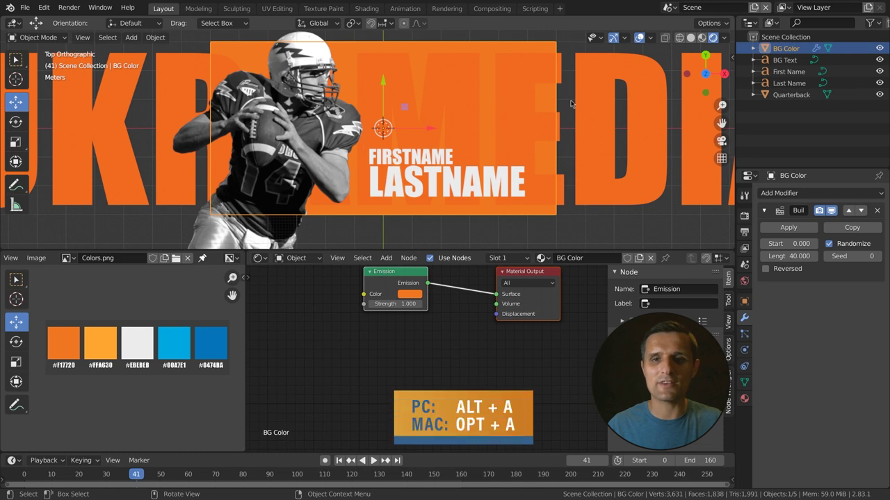
# Link BG Color's modifiers to the BG Text, Quarterback, First Name and Last Name objects, with BG Color as the active source.
pyautogui.hotkey('alt', 'a')
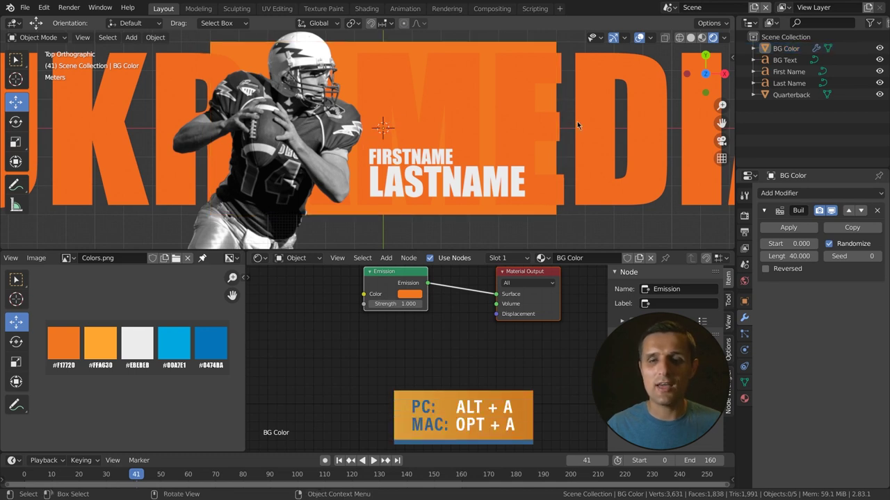
pyautogui.click(597, 82)
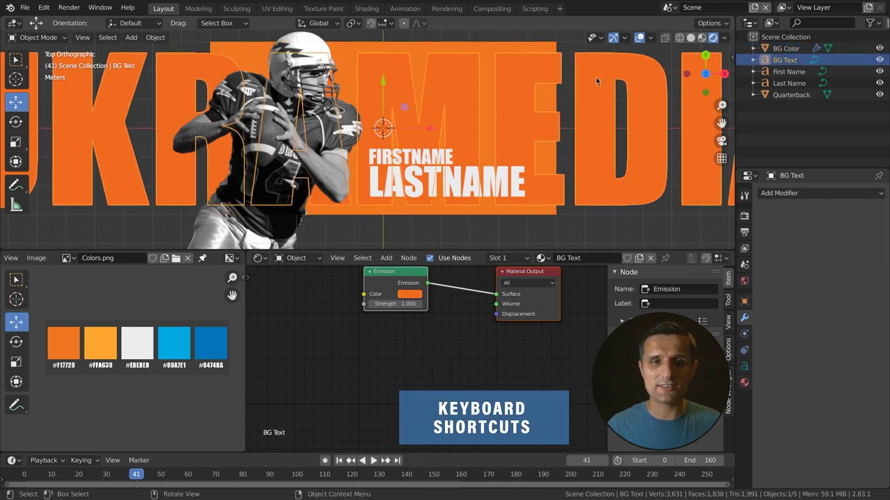
pyautogui.keyDown('shift'); pyautogui.click(354, 130); pyautogui.keyUp('shift')
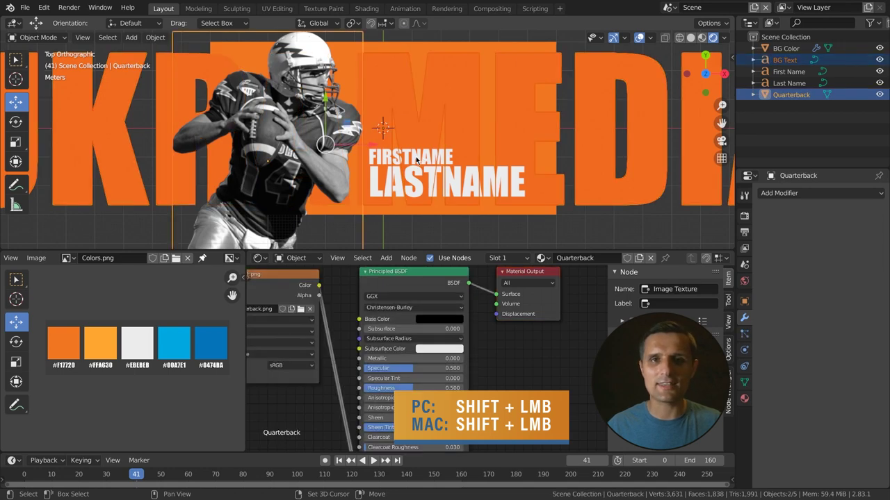
pyautogui.keyDown('shift'); pyautogui.click(416, 156); pyautogui.keyUp('shift')
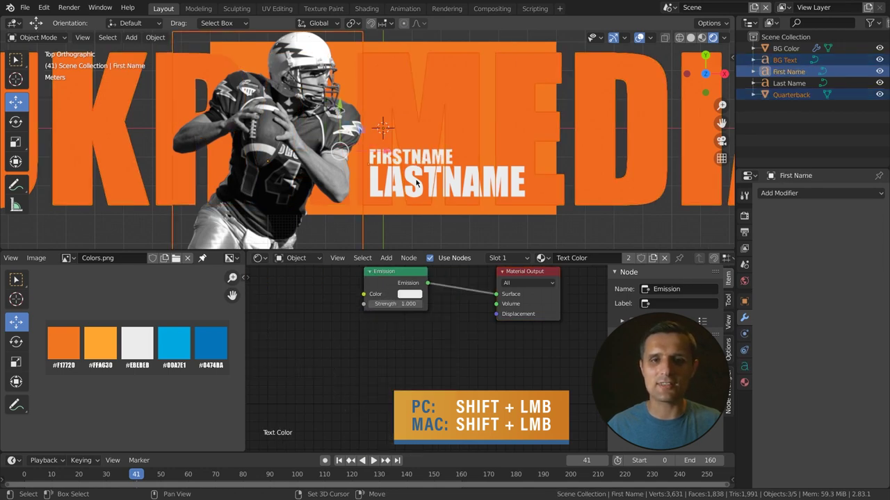
pyautogui.keyDown('shift'); pyautogui.click(416, 183); pyautogui.keyUp('shift')
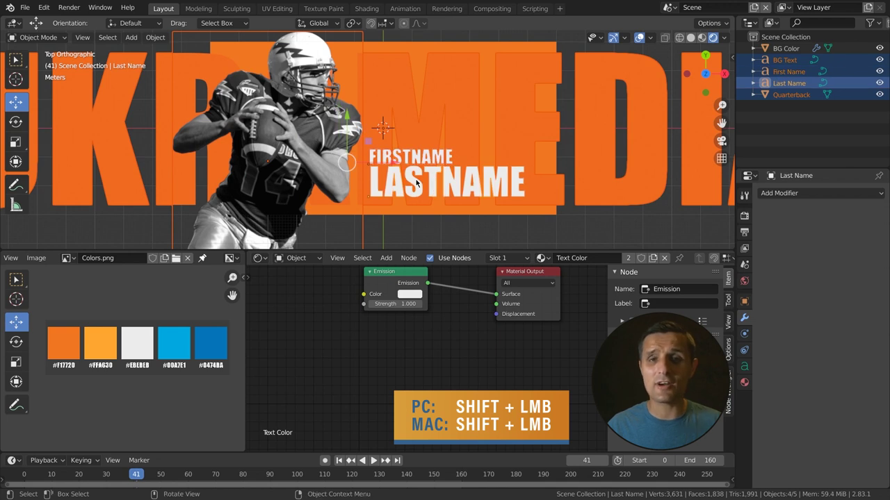
pyautogui.keyDown('shift'); pyautogui.click(489, 47); pyautogui.keyUp('shift')
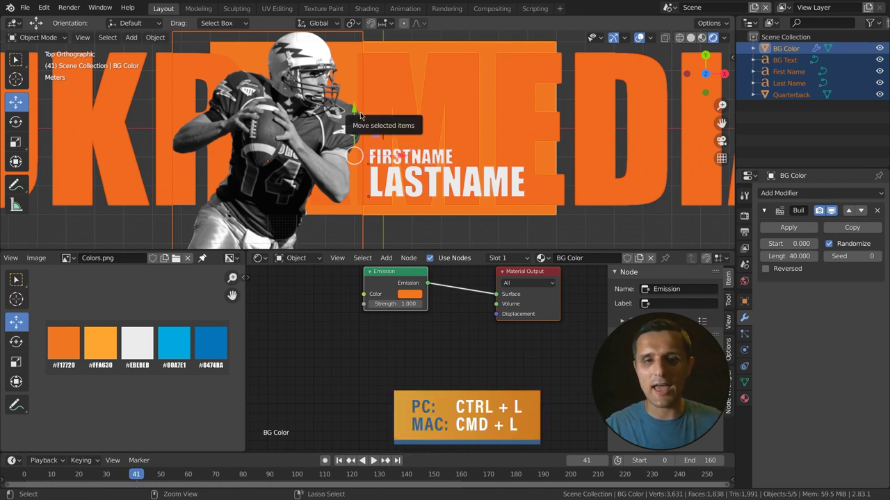
pyautogui.hotkey('ctrl', 'l')
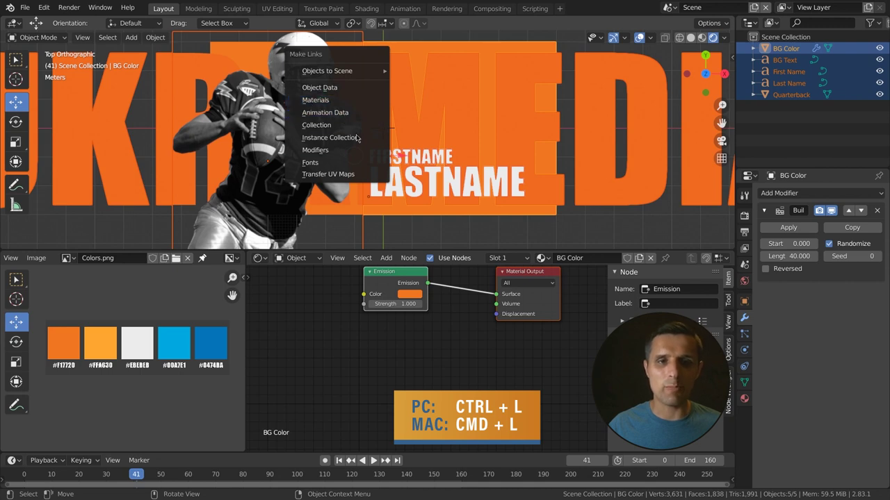
pyautogui.click(323, 151)
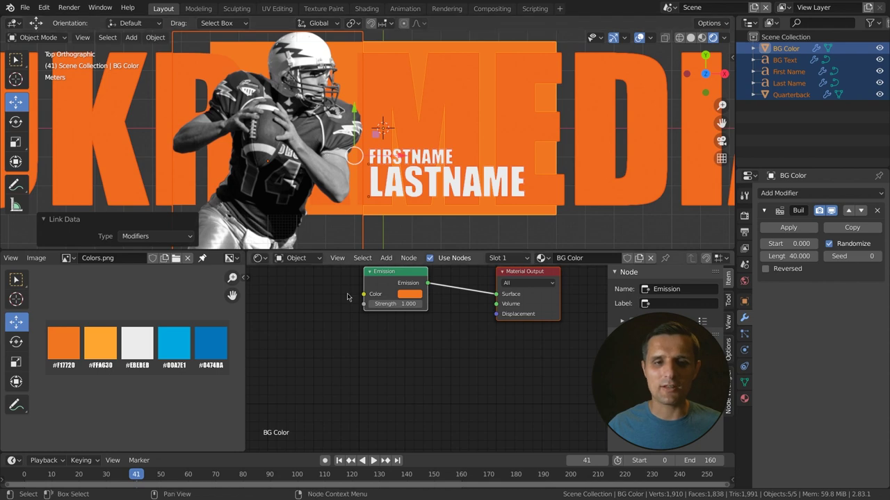
# Play back the linked build animation from near the start and return the timeline to frame 40.
pyautogui.click(33, 473)
pyautogui.press('space')
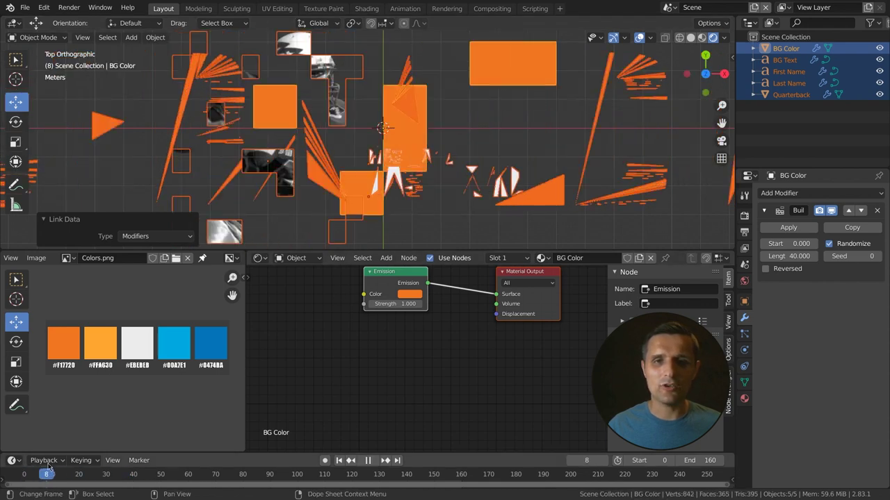
pyautogui.moveTo(171, 466); pyautogui.dragTo(136, 468)
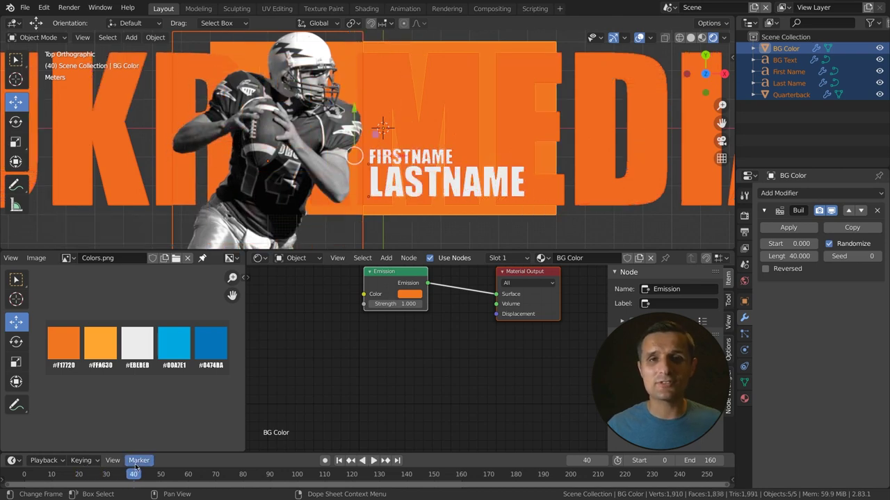
# Set the BG Text Build modifier's start to 10 and its length to 50.
pyautogui.click(395, 86)
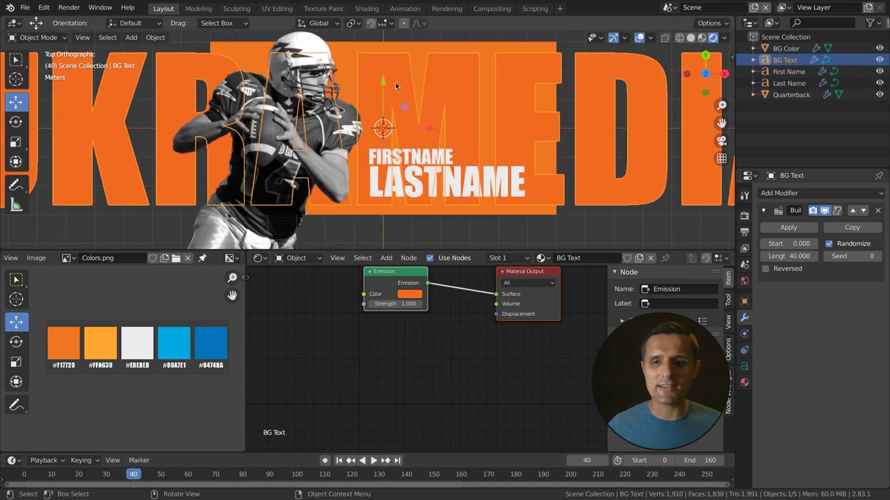
pyautogui.click(793, 243)
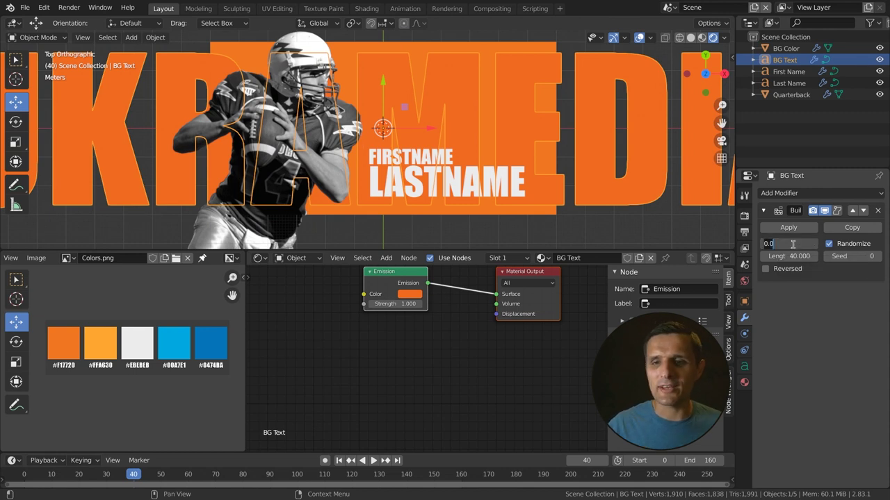
pyautogui.write('1')
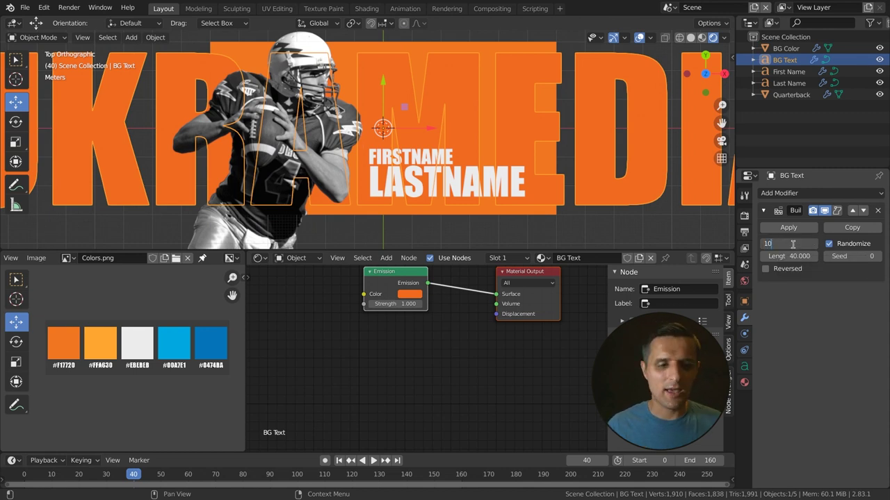
pyautogui.write('0')
pyautogui.press('Tab')
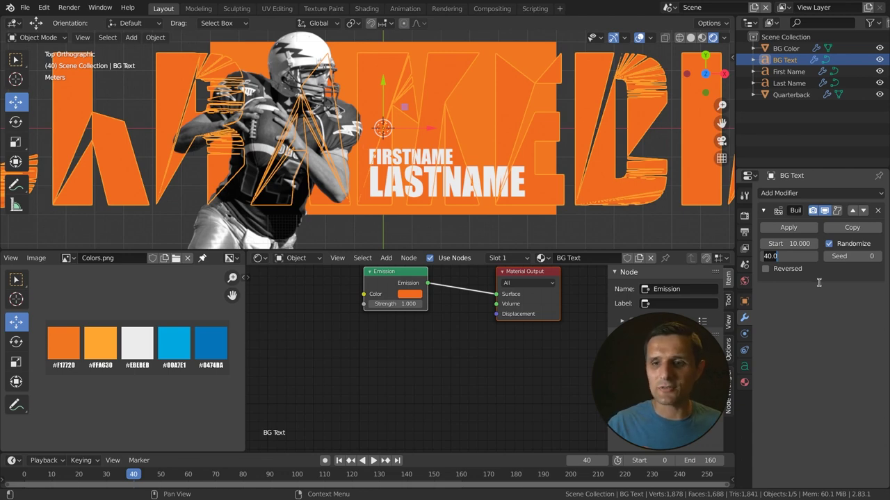
pyautogui.write('50')
pyautogui.press('Return')
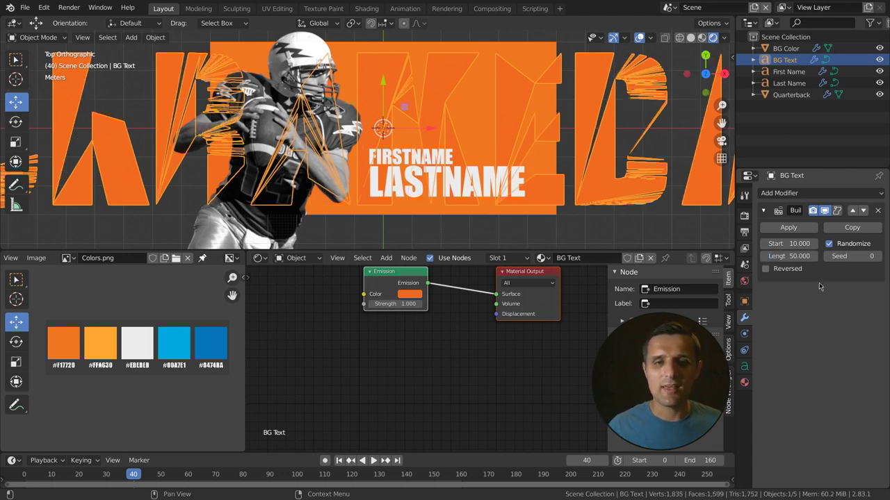
# Set the Quarterback Build modifier's start to 20 and its length to 60.
pyautogui.click(241, 233)
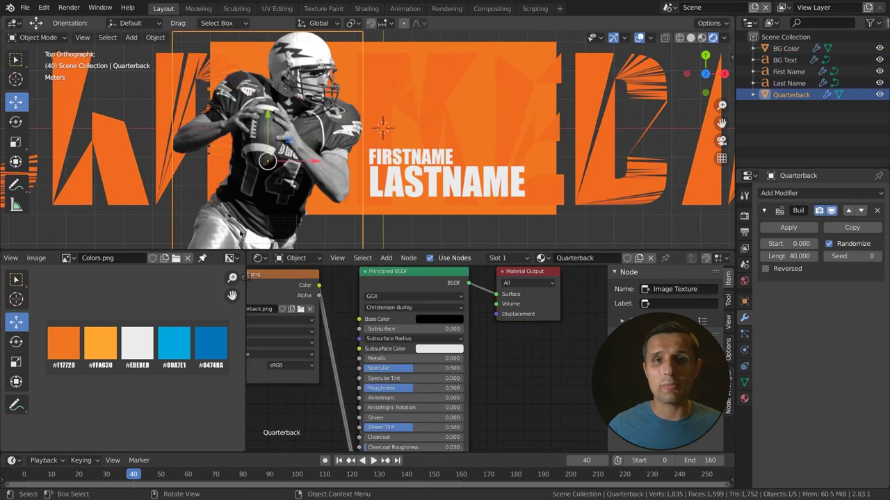
pyautogui.click(789, 244)
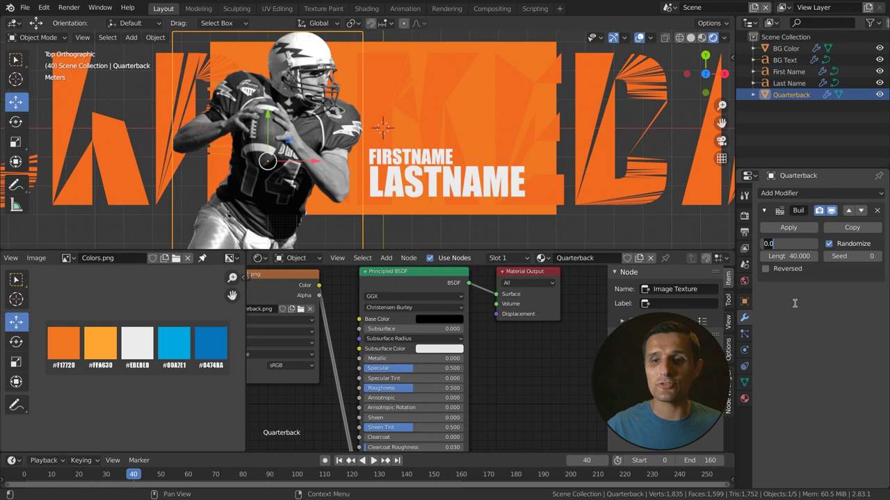
pyautogui.write('20')
pyautogui.press('Tab')
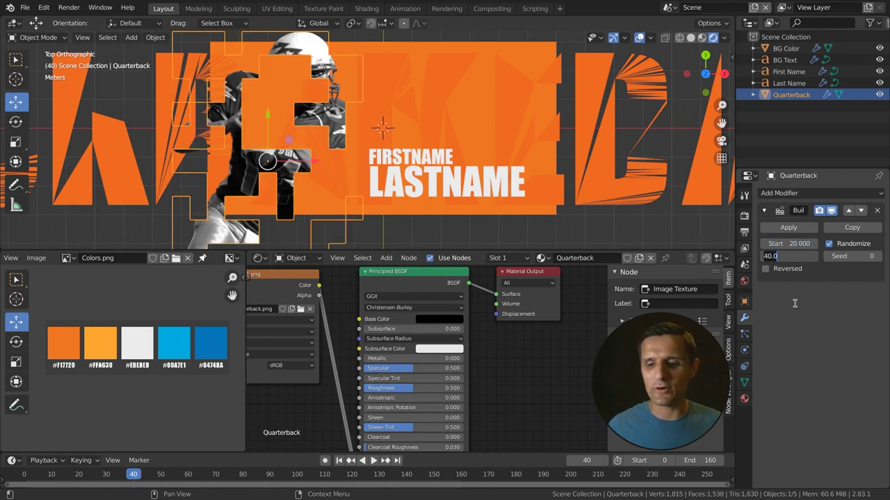
pyautogui.write('60')
pyautogui.press('Return')
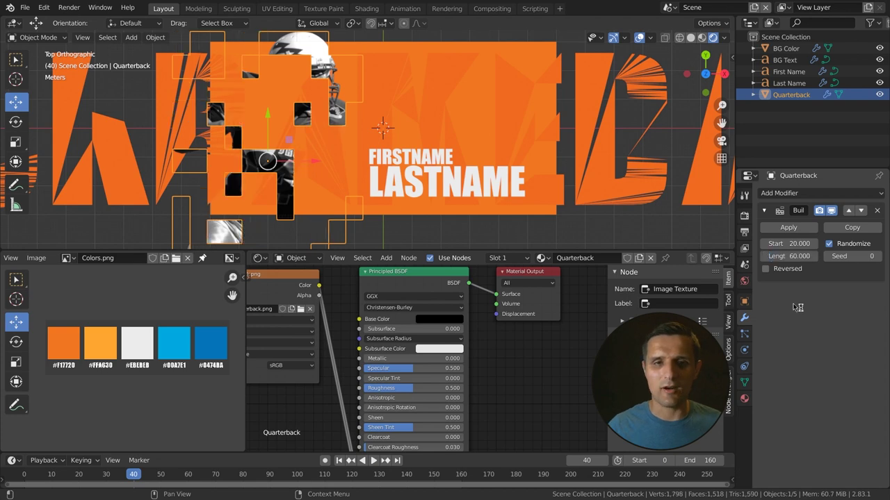
# Set the Last Name Build modifier's start to 10 and its length to 50.
pyautogui.click(438, 162)
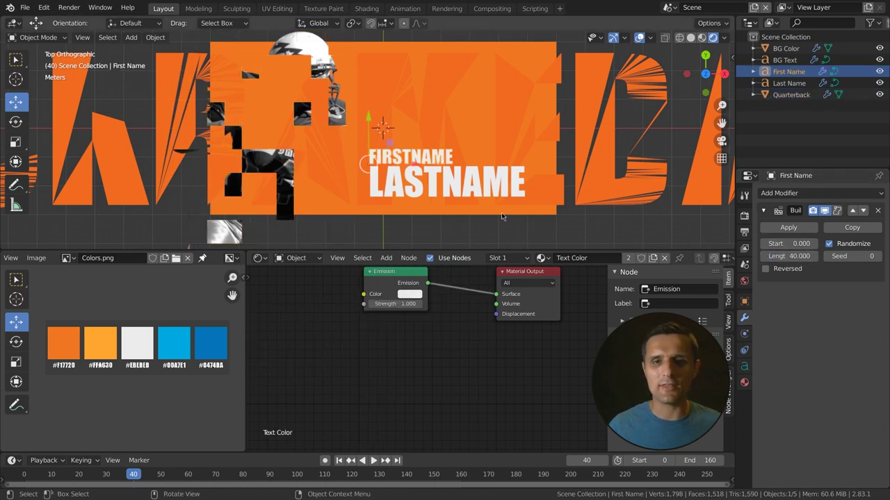
pyautogui.click(470, 193)
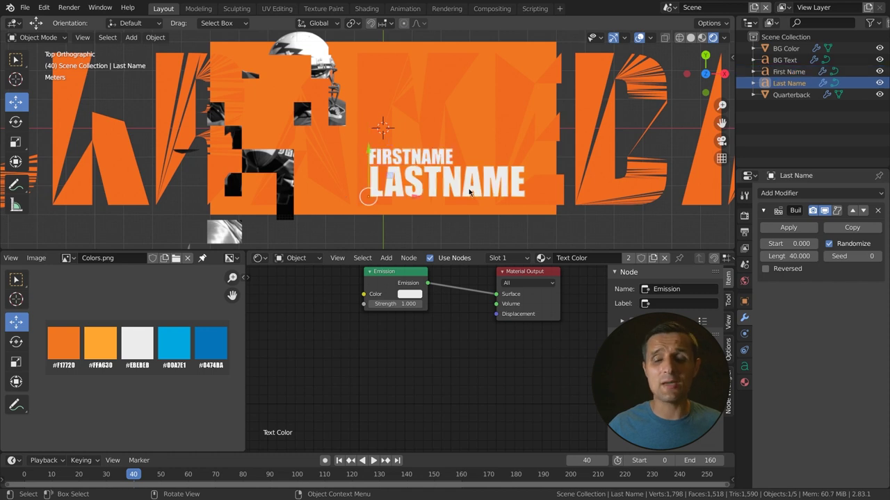
pyautogui.doubleClick(782, 243)
pyautogui.write('10')
pyautogui.press('Tab')
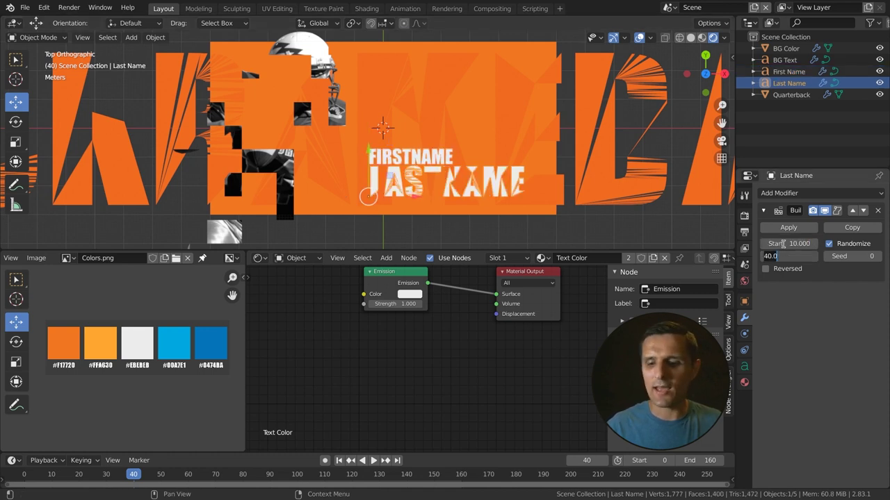
pyautogui.write('50')
pyautogui.press('Return')
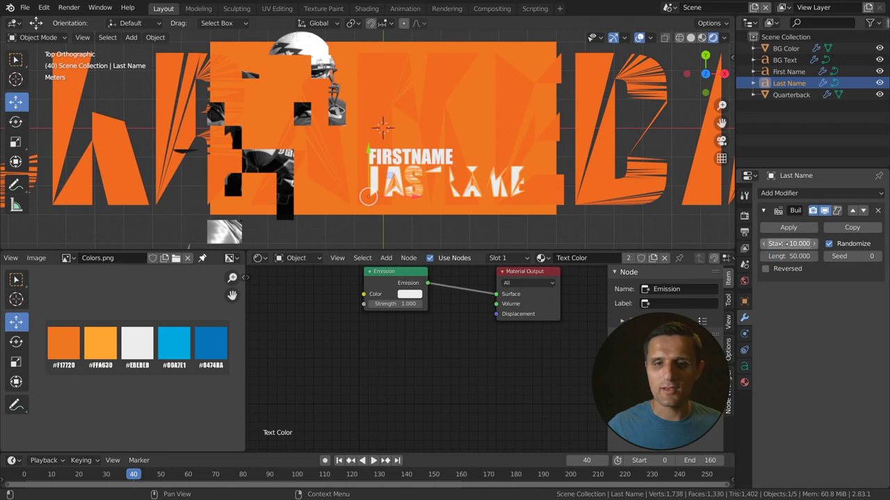
# Play back the animation from the beginning to review the staggered builds of the background, quarterback and texts.
pyautogui.hotkey('ctrl', 'space')
pyautogui.press('KP_0')
pyautogui.hotkey('shift', 'Left')
pyautogui.press('space')
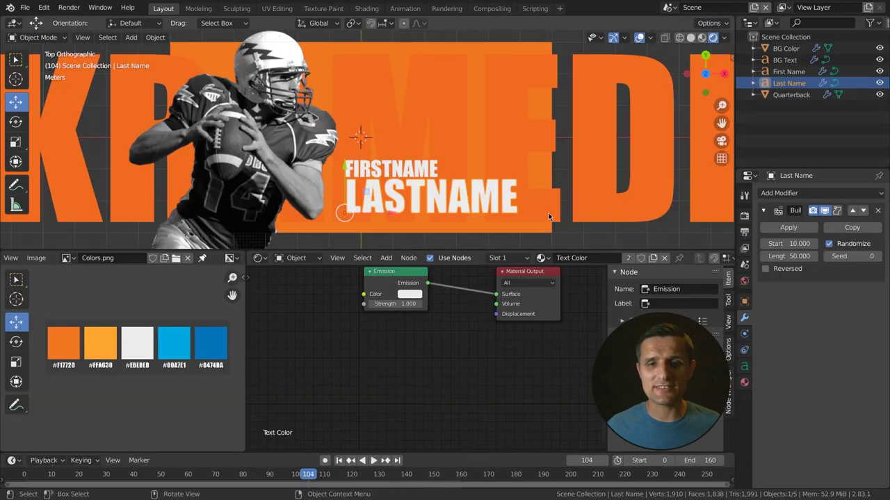
pyautogui.click(548, 218)
pyautogui.press('space')
pyautogui.click(53, 474)
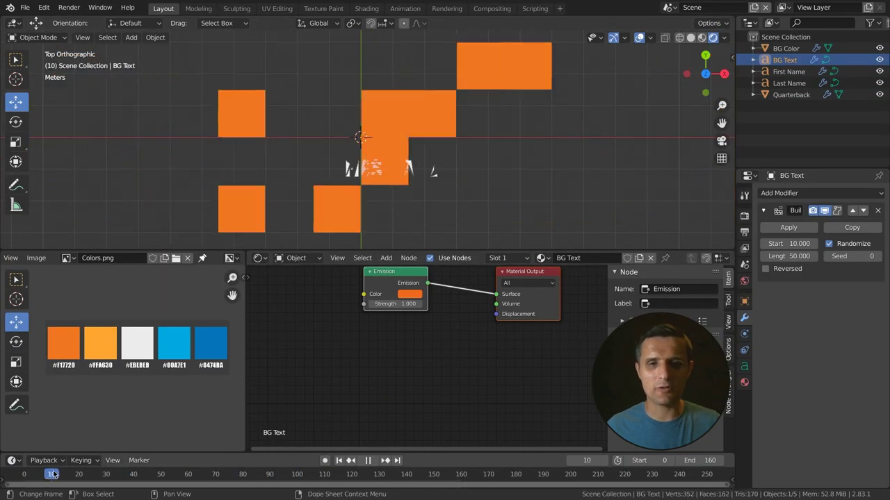
pyautogui.press('space')
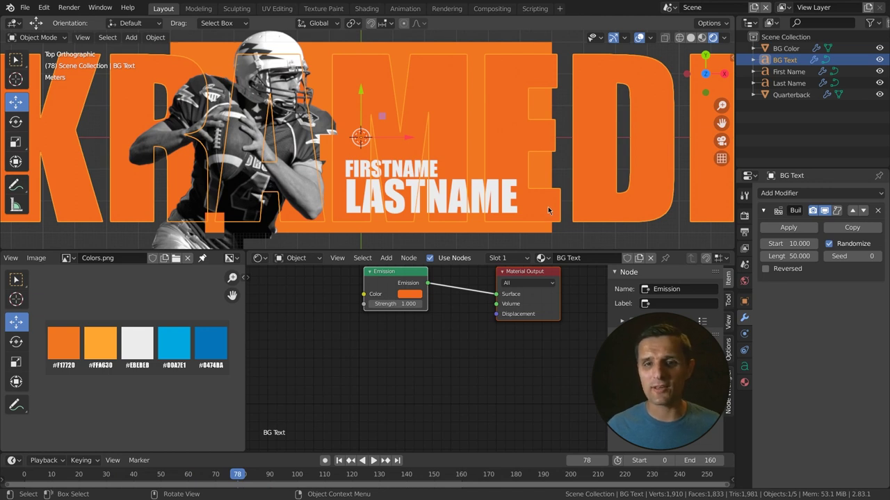
# Add a driver to BG Text's X location and remove the driver's default input variable.
pyautogui.click(744, 301)
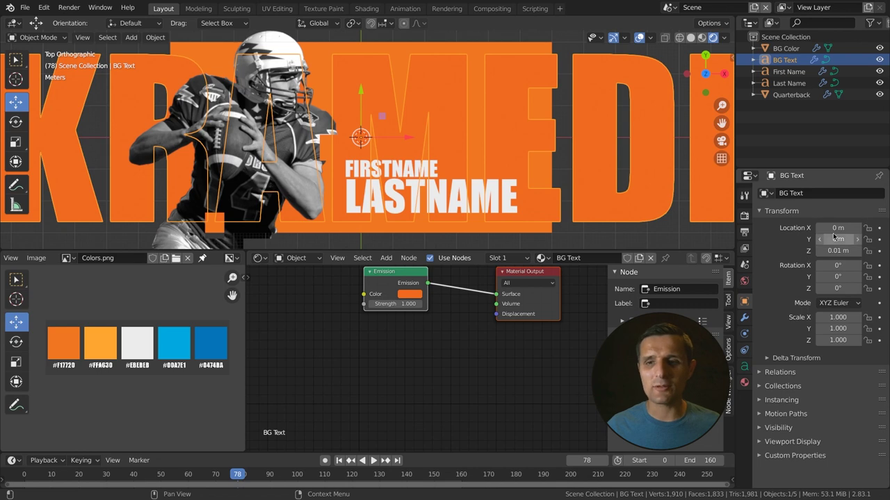
pyautogui.moveTo(837, 228)
pyautogui.mouseDown()
pyautogui.moveTo(826, 228)
pyautogui.moveTo(839, 228)
pyautogui.mouseUp()
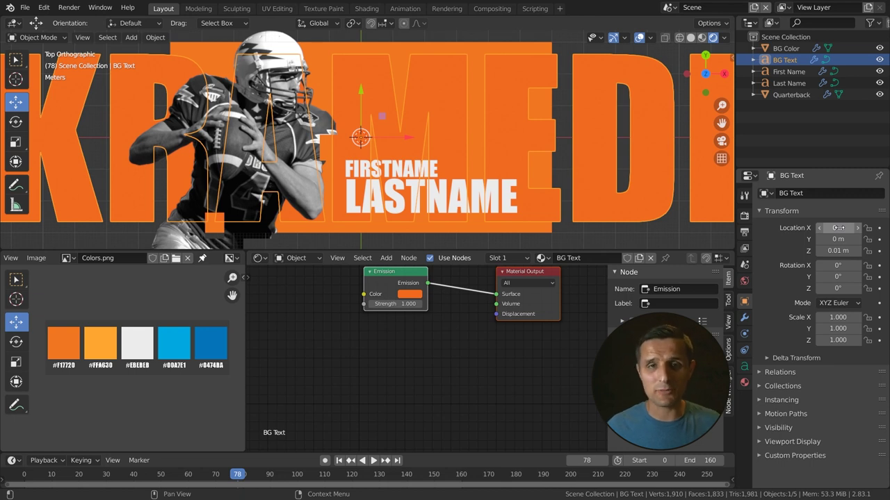
pyautogui.rightClick(838, 228)
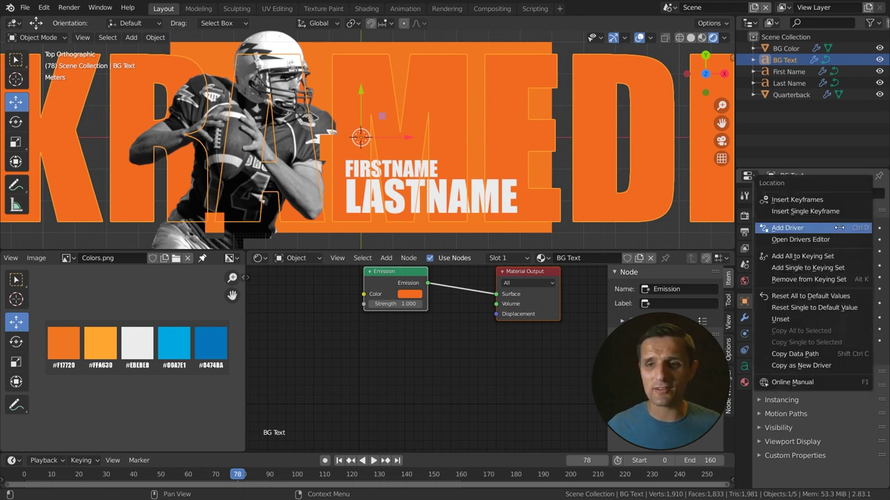
pyautogui.click(784, 228)
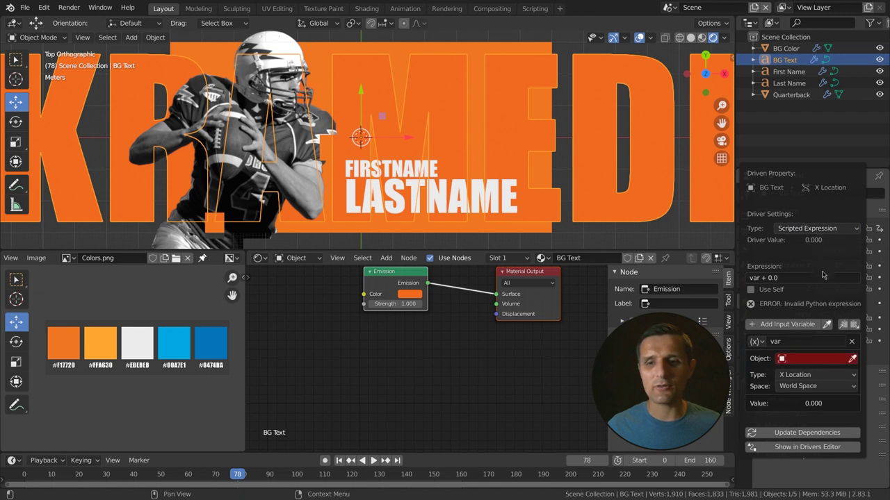
pyautogui.click(853, 343)
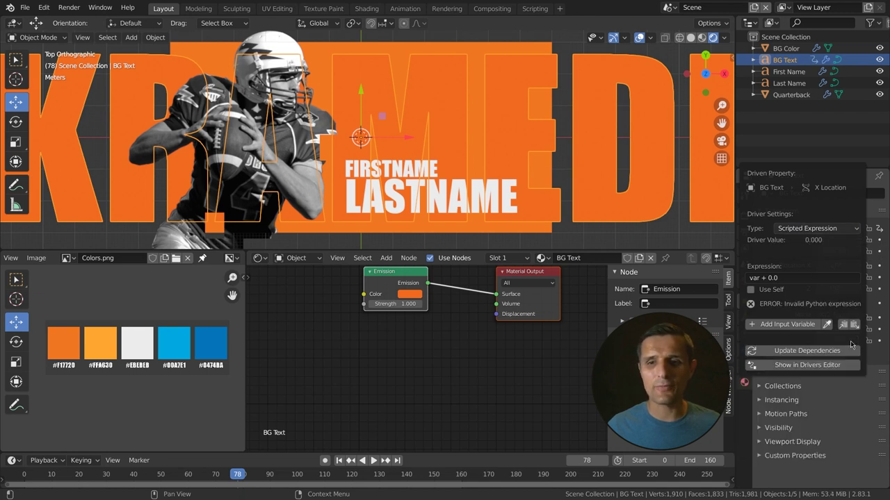
# Set the BG Text X location driver's expression to frame / -100 and play back the text's sideways drift.
pyautogui.click(799, 282)
pyautogui.press('BackSpace')
pyautogui.write('frame')
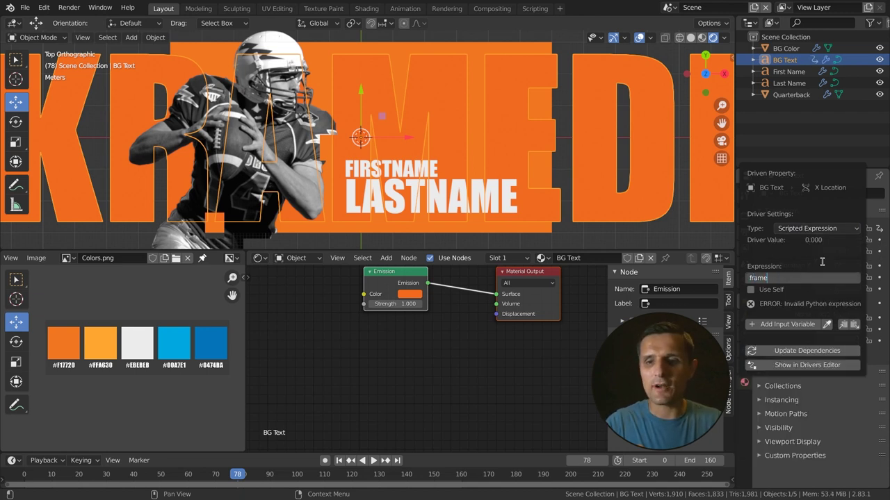
pyautogui.write(' / -1')
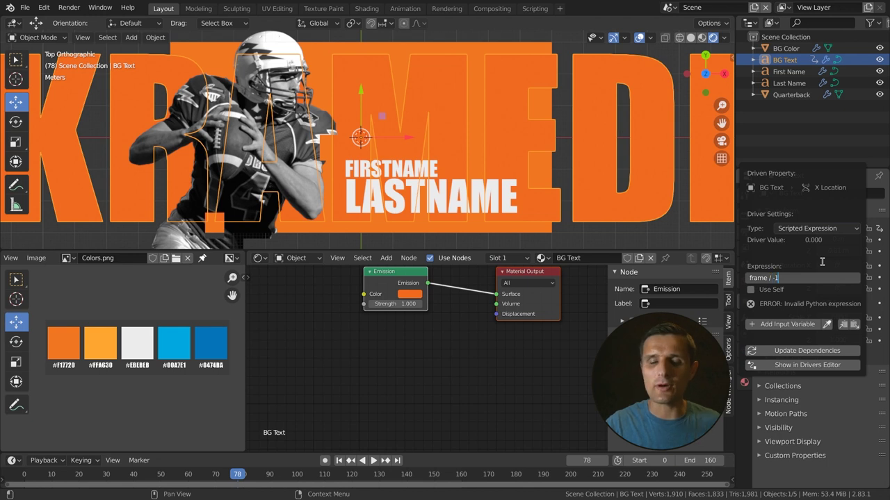
pyautogui.write('00')
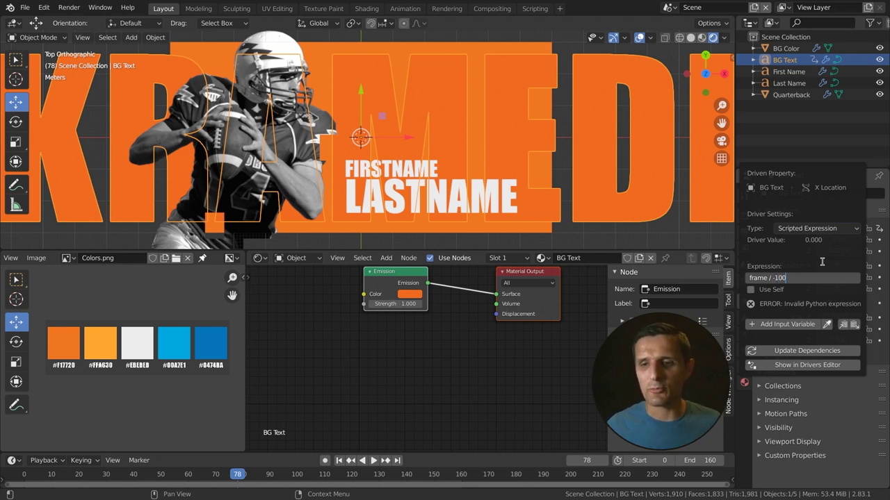
pyautogui.press('Return')
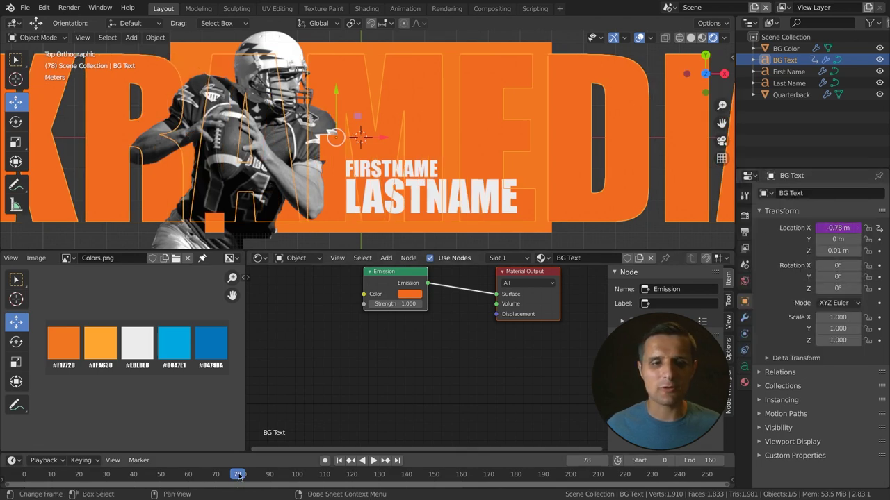
pyautogui.press('space')
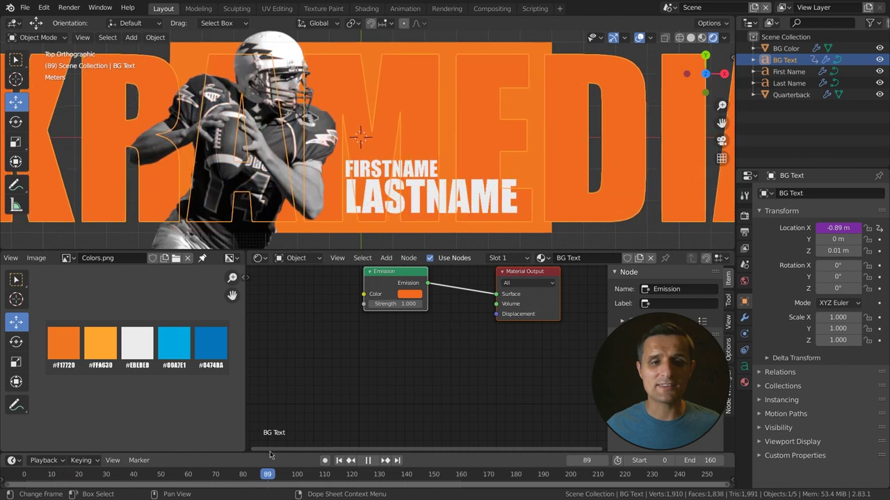
pyautogui.hotkey('shift', 'Left')
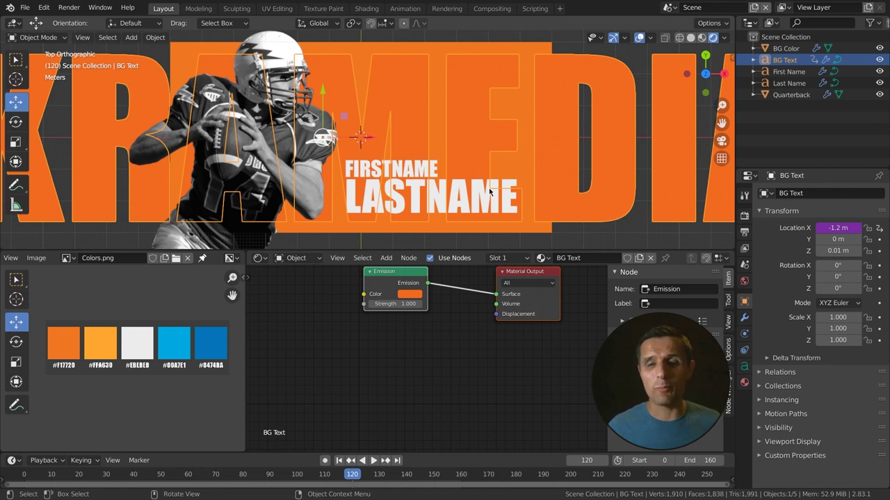
# Rename the scene to LED Screen Graphic.
pyautogui.doubleClick(705, 10)
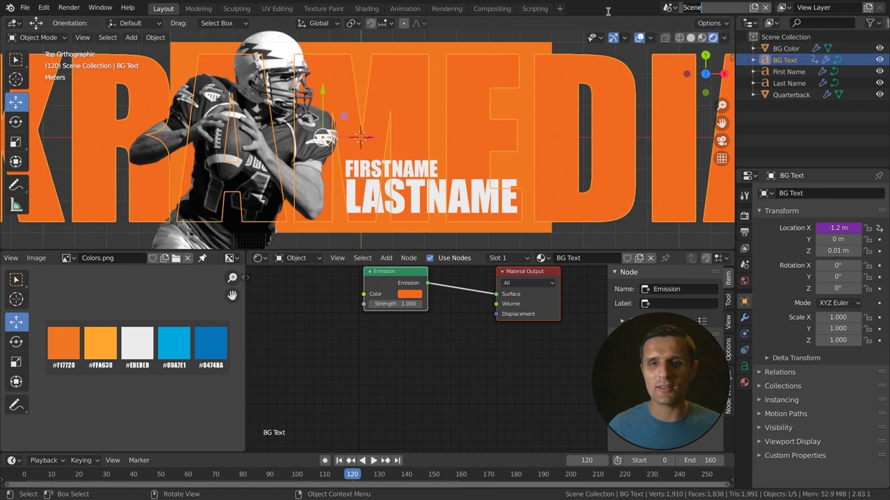
pyautogui.write('LED')
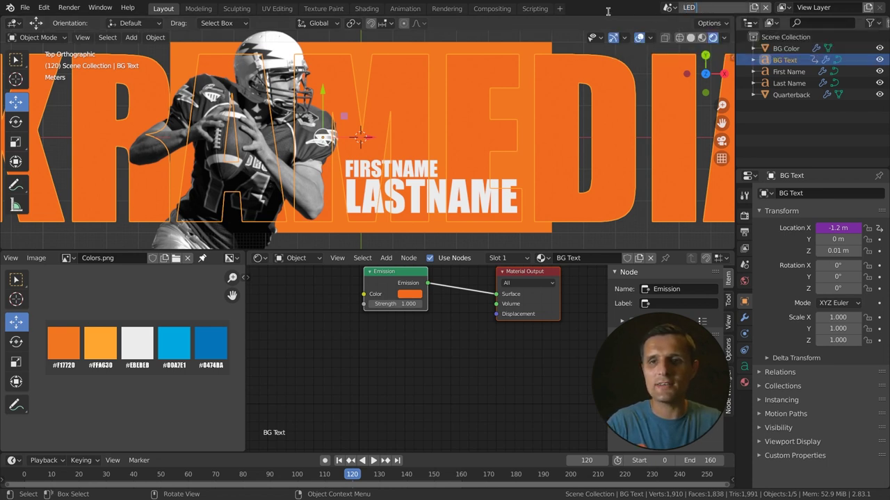
pyautogui.write(' Screen Graphic')
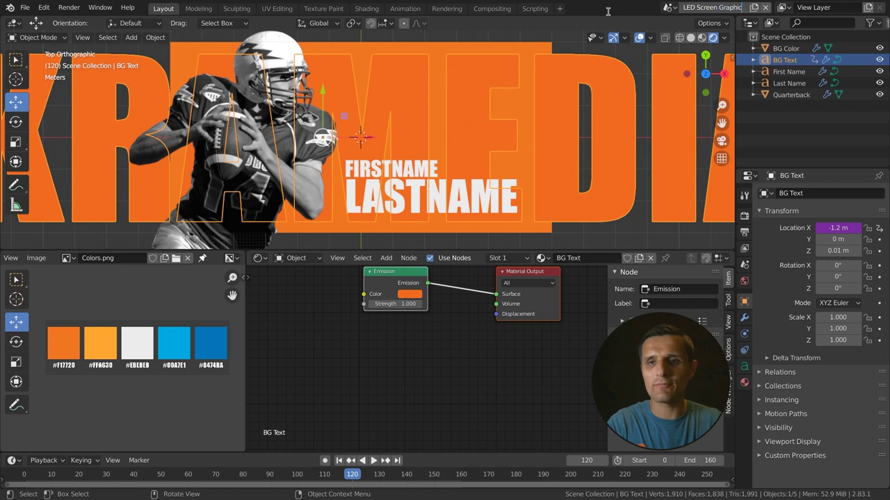
pyautogui.press('Return')
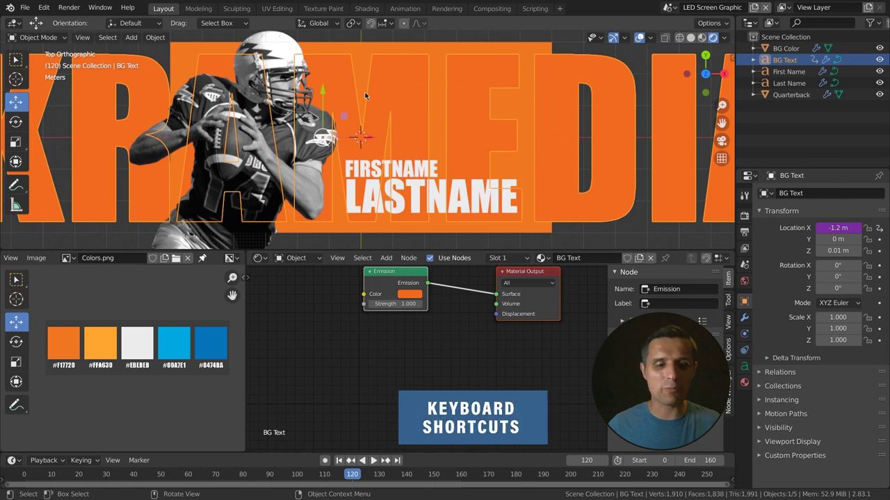
# Add a camera to the LED Screen Graphic scene.
pyautogui.hotkey('shift', 'a')
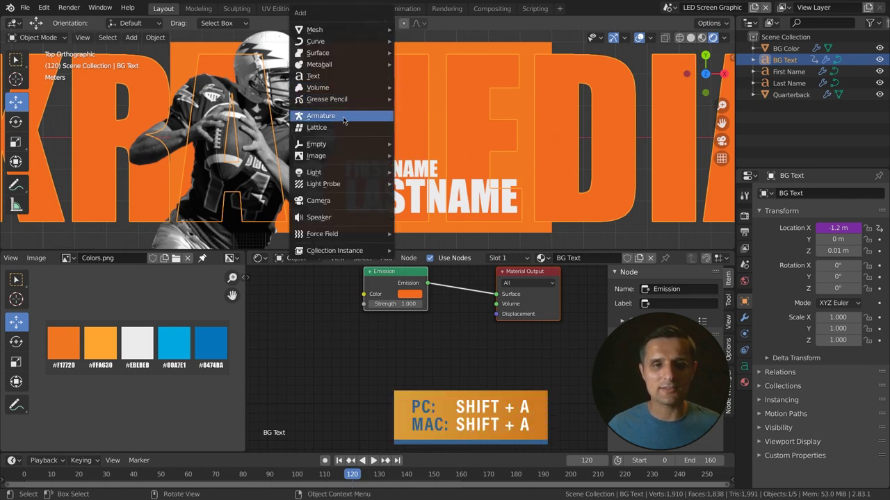
pyautogui.click(328, 204)
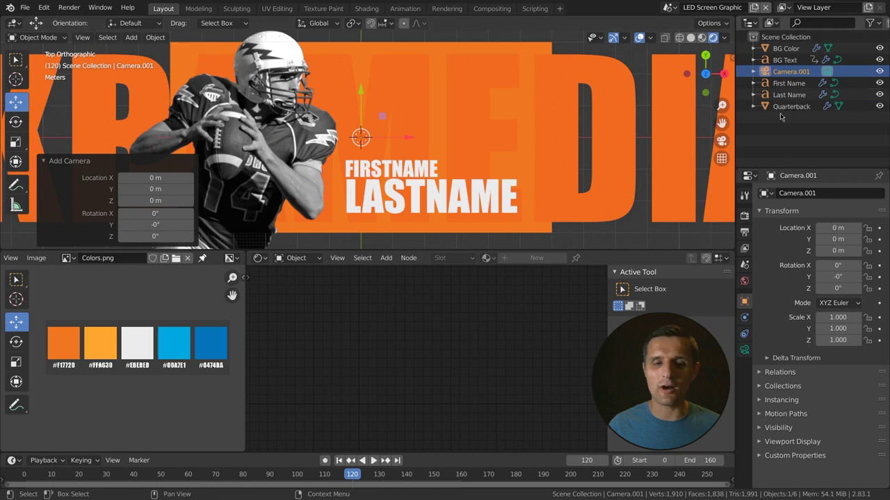
# Raise the camera straight up above the graphic and set its Z location to 10 m.
pyautogui.moveTo(421, 179); pyautogui.dragTo(374, 112, button='middle')
pyautogui.press('g')
pyautogui.press('z')
pyautogui.click(367, 30)
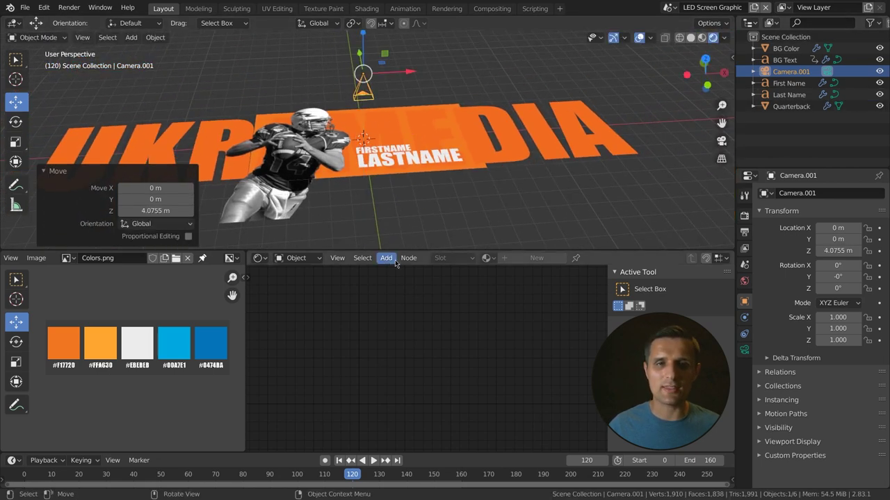
pyautogui.keyDown('shift'); pyautogui.moveTo(388, 129); pyautogui.dragTo(391, 167, button='middle'); pyautogui.keyUp('shift')
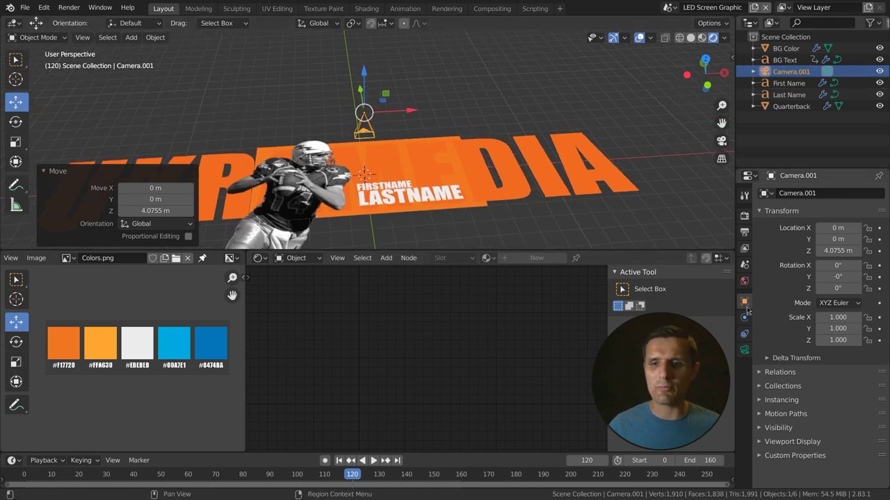
pyautogui.moveTo(824, 250); pyautogui.dragTo(830, 250)
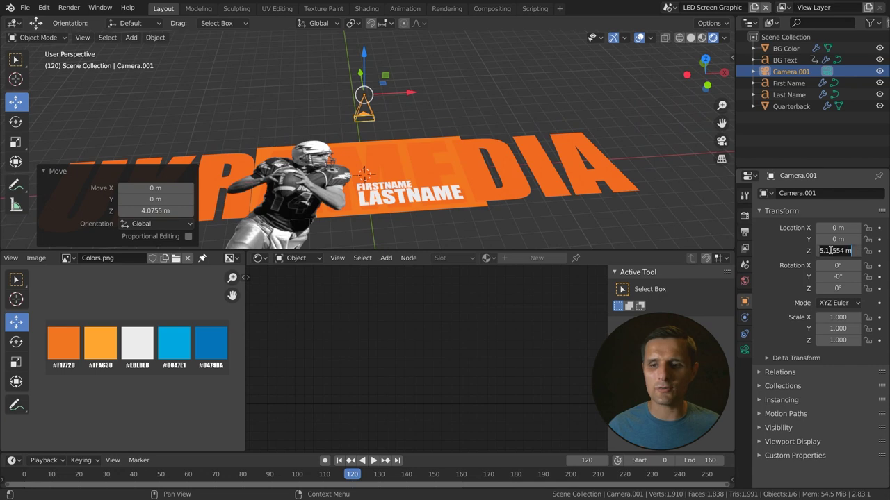
pyautogui.write('10')
pyautogui.press('Return')
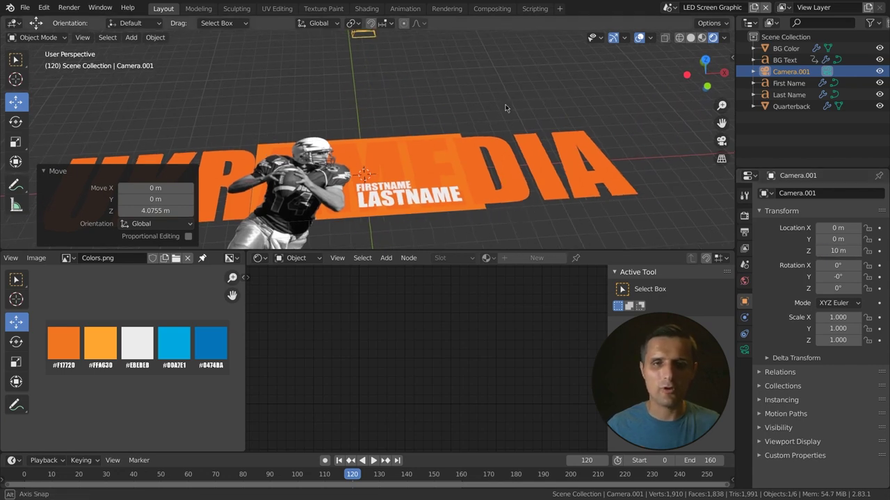
# Switch the 3D viewport to look through the LED Screen Graphic scene's camera.
pyautogui.moveTo(506, 108); pyautogui.dragTo(466, 103, button='middle')
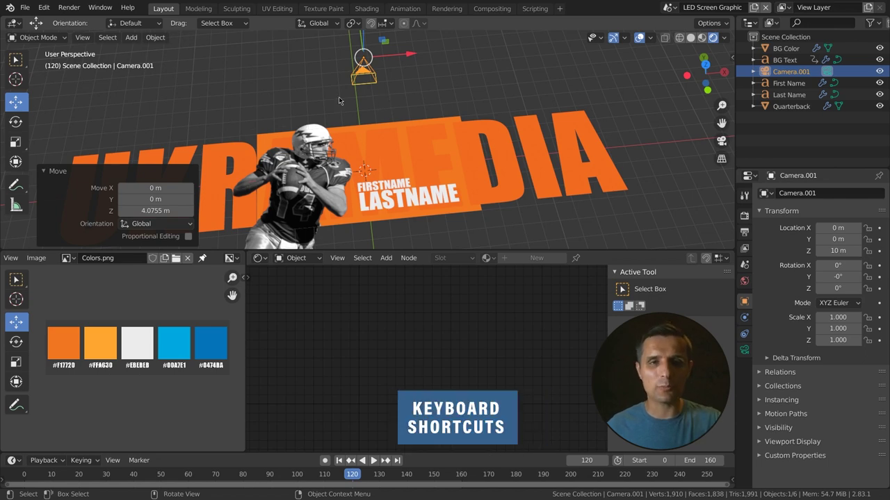
pyautogui.press('`')
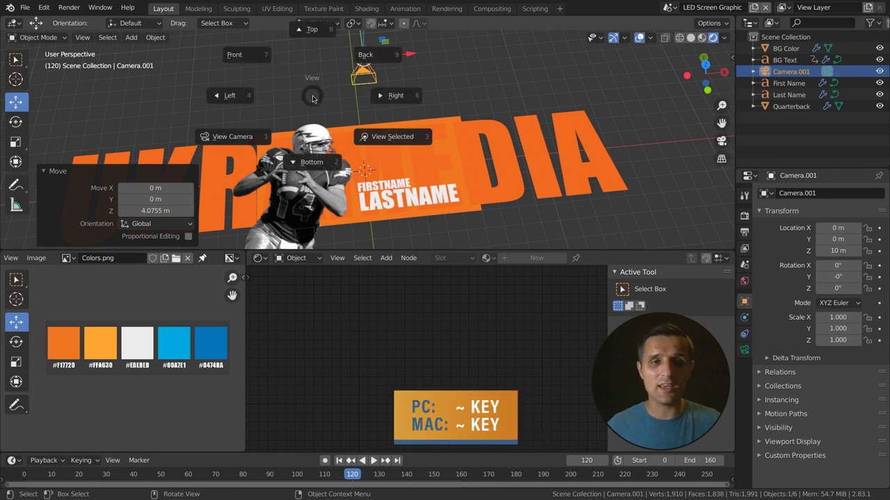
pyautogui.click(246, 139)
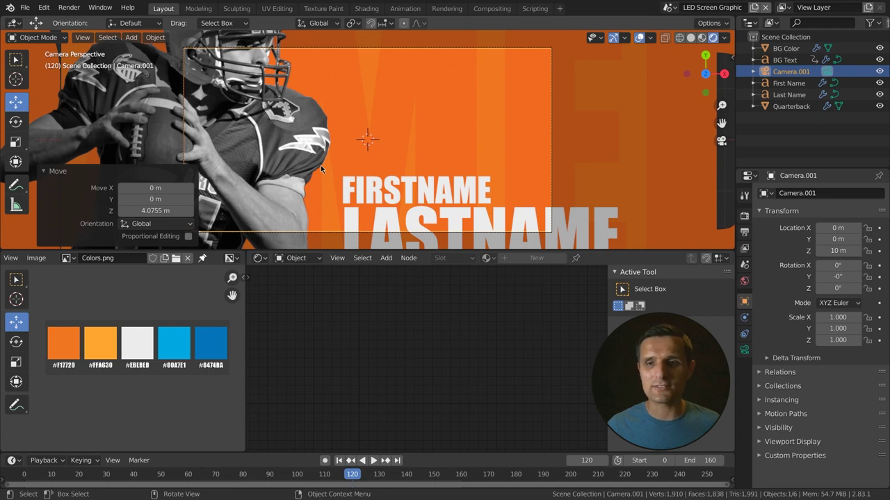
# Set the camera's focal length to 30 mm and play the animation from frame 0 to check the framing.
pyautogui.click(791, 72)
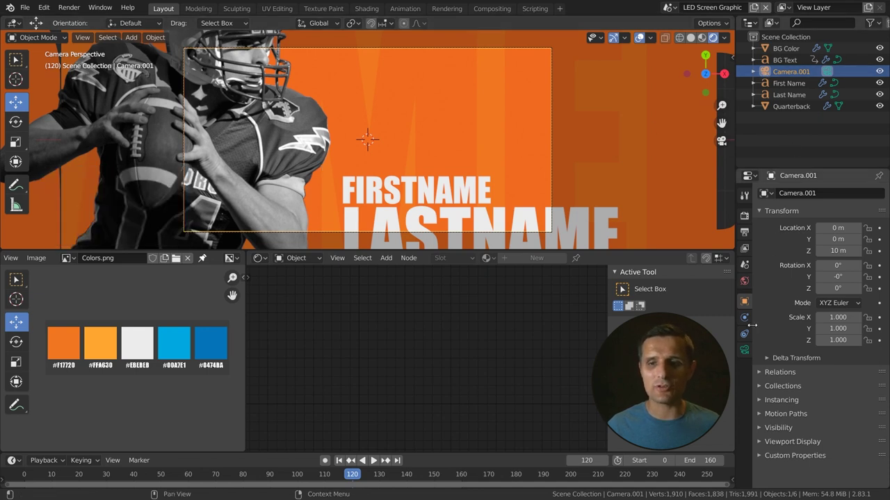
pyautogui.click(745, 350)
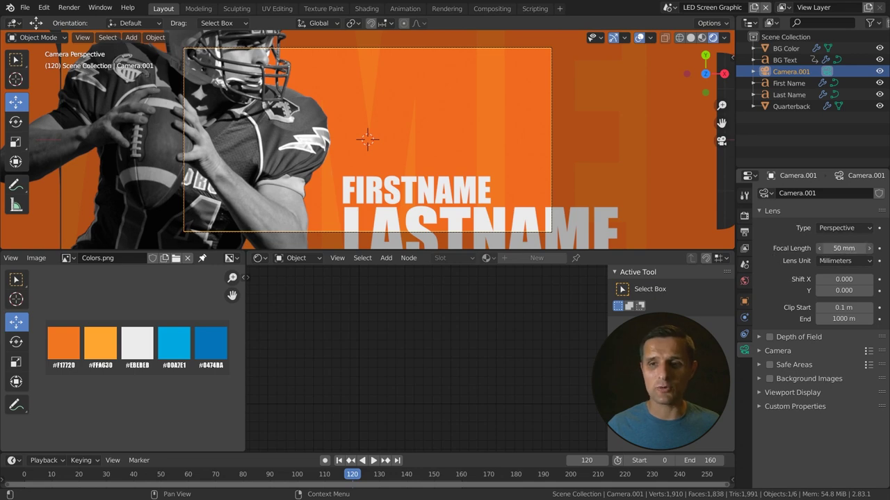
pyautogui.moveTo(823, 249); pyautogui.dragTo(844, 248)
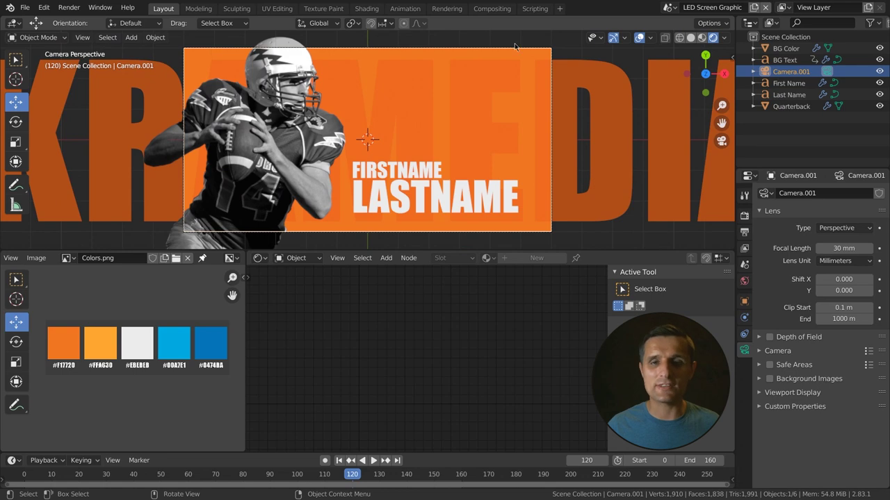
pyautogui.moveTo(230, 478); pyautogui.dragTo(4, 462)
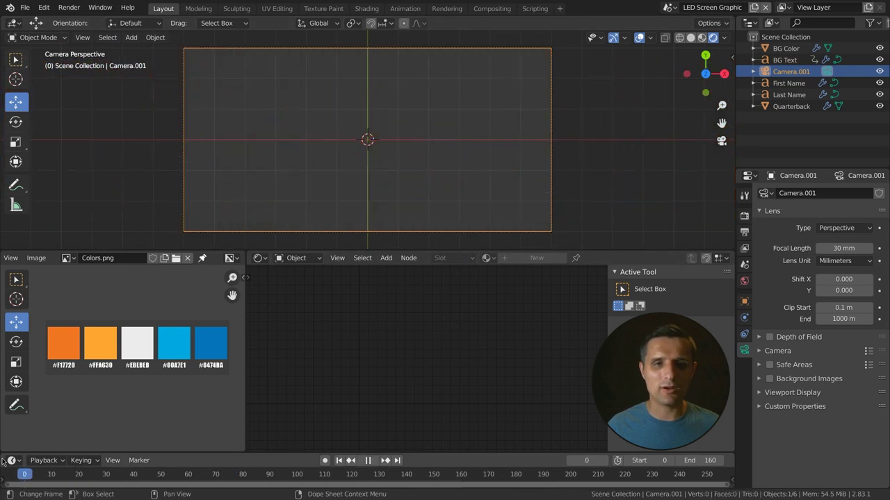
pyautogui.press('space')
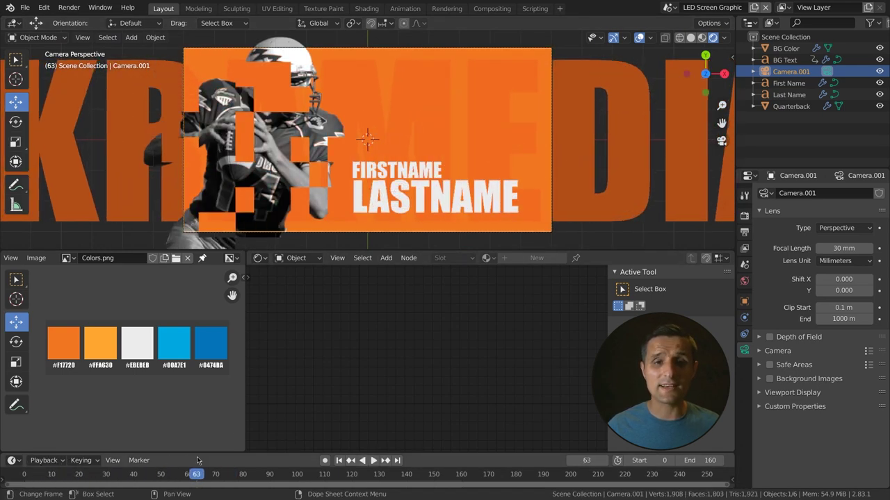
# Set the render output to LED Screen Graphic in the Tuotiral Assets\RENDERS\LED SCREEN RENDER folder and render the animation.
pyautogui.click(744, 233)
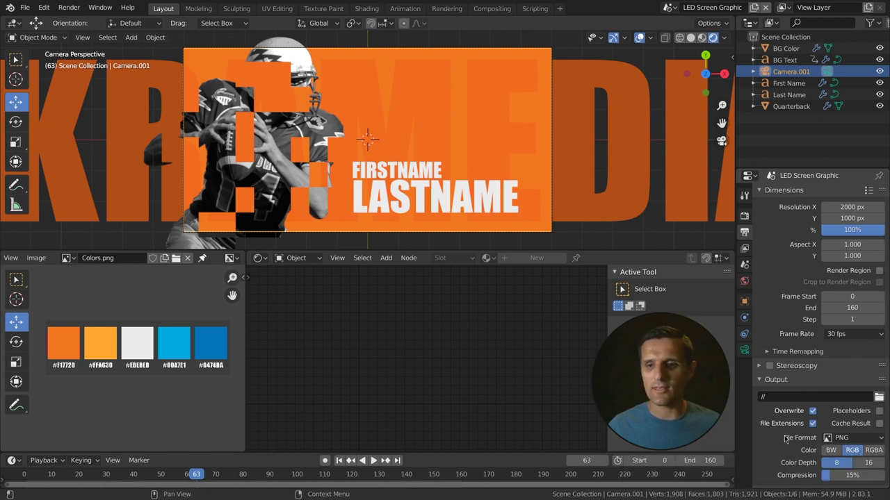
pyautogui.click(879, 398)
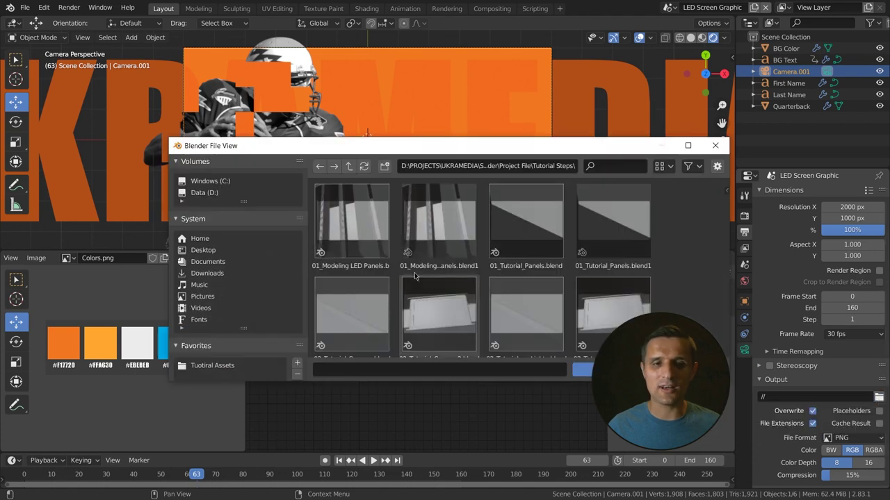
pyautogui.click(212, 365)
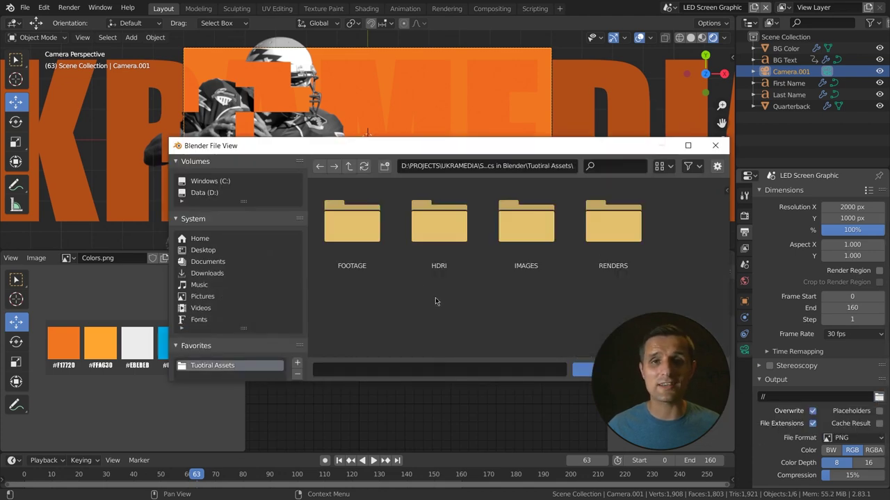
pyautogui.doubleClick(591, 251)
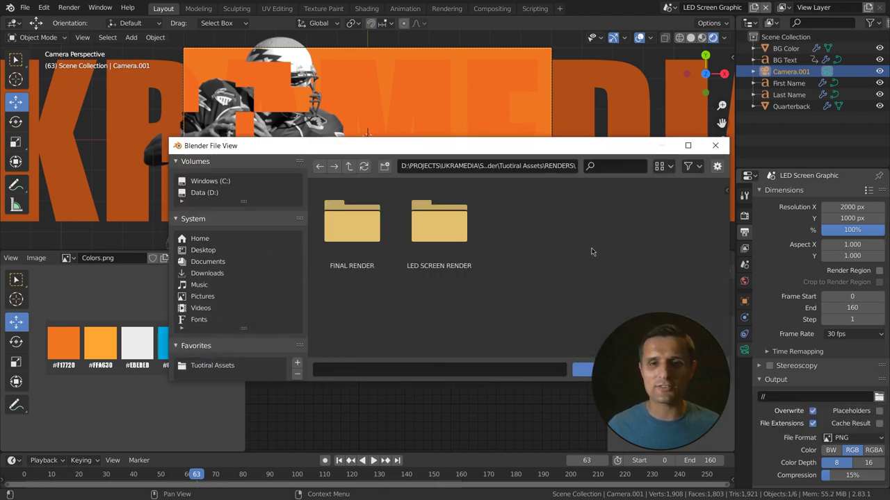
pyautogui.doubleClick(449, 233)
pyautogui.click(375, 367)
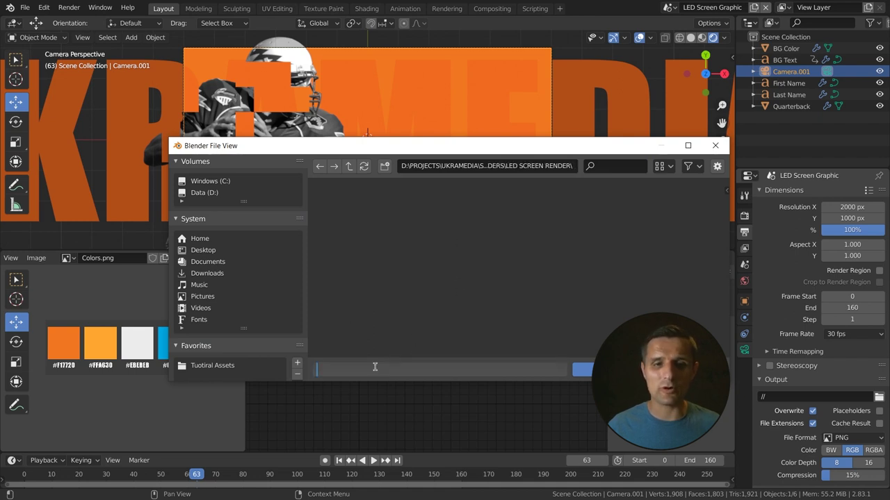
pyautogui.write('LED S')
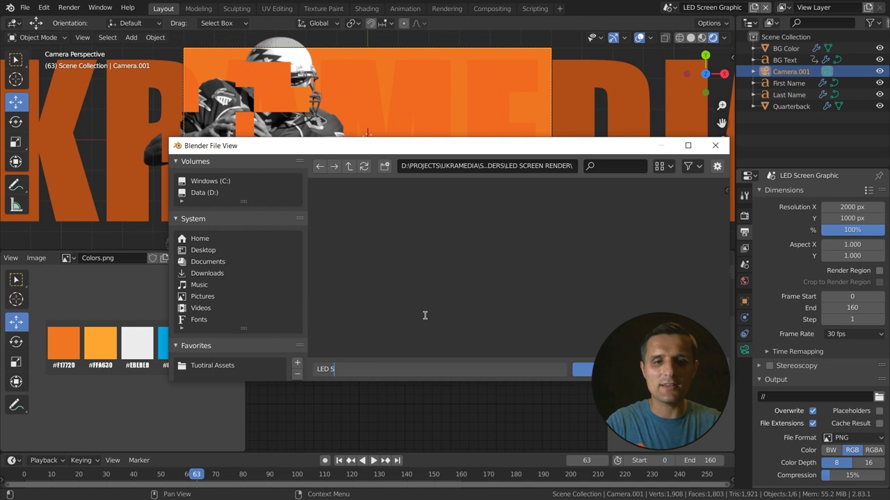
pyautogui.write('creen Graphic')
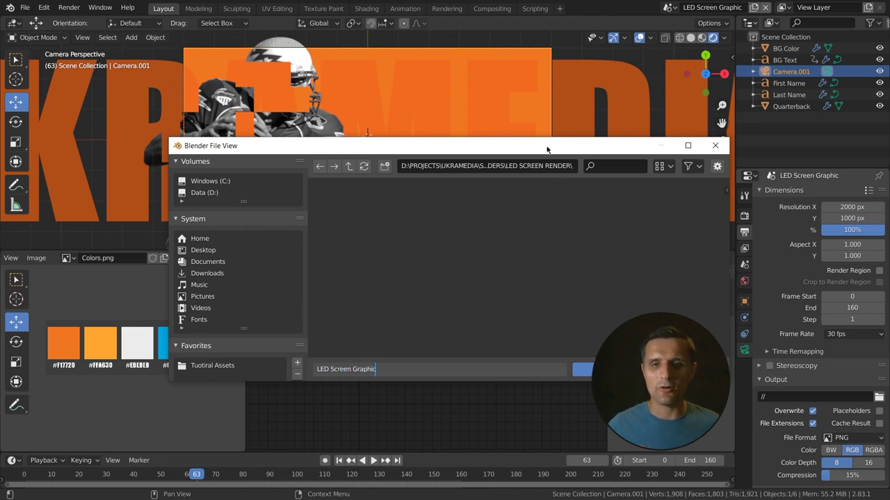
pyautogui.moveTo(546, 149); pyautogui.dragTo(475, 65)
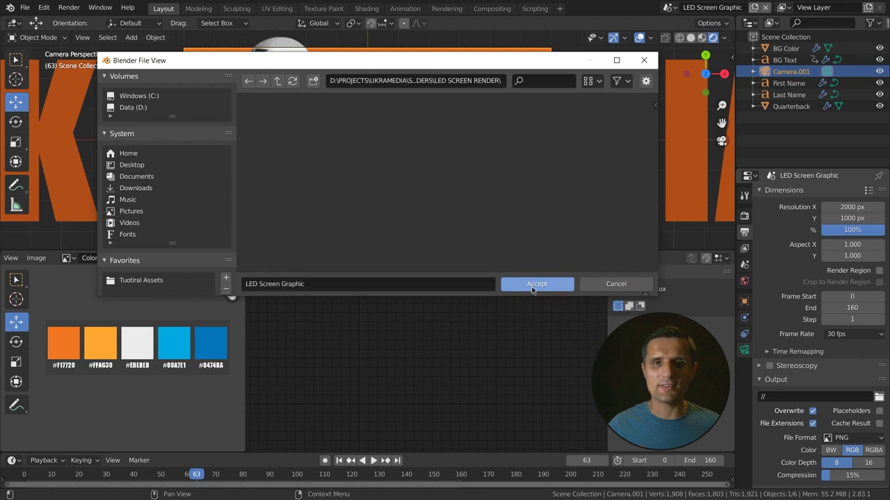
pyautogui.click(533, 285)
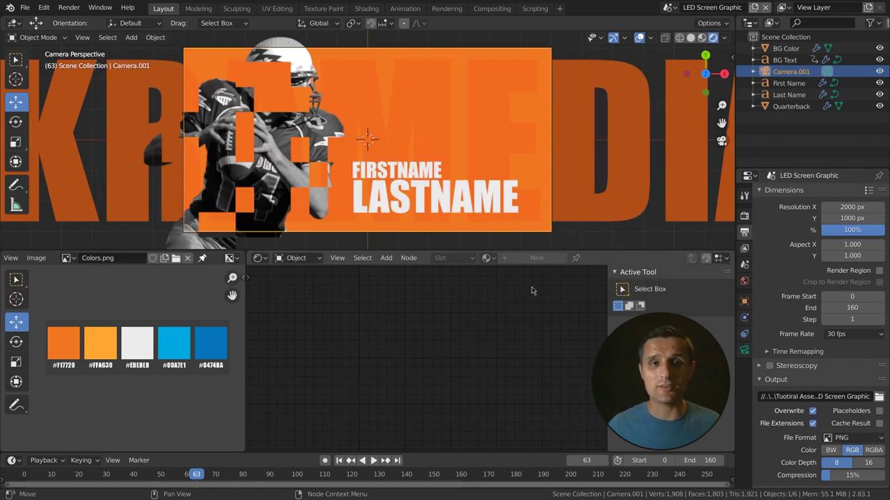
pyautogui.click(69, 7)
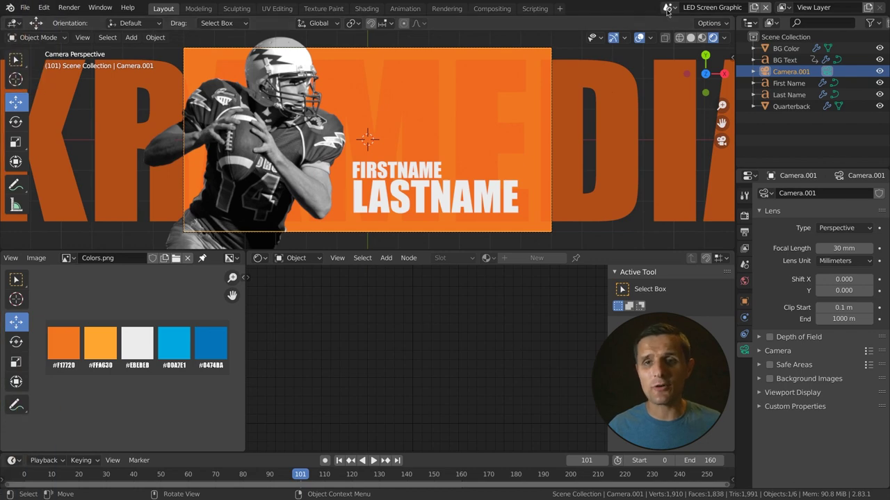
# Switch to the Main scene and select the LED Screen Graphic material on the LED panel near the middle of the screen.
pyautogui.click(667, 9)
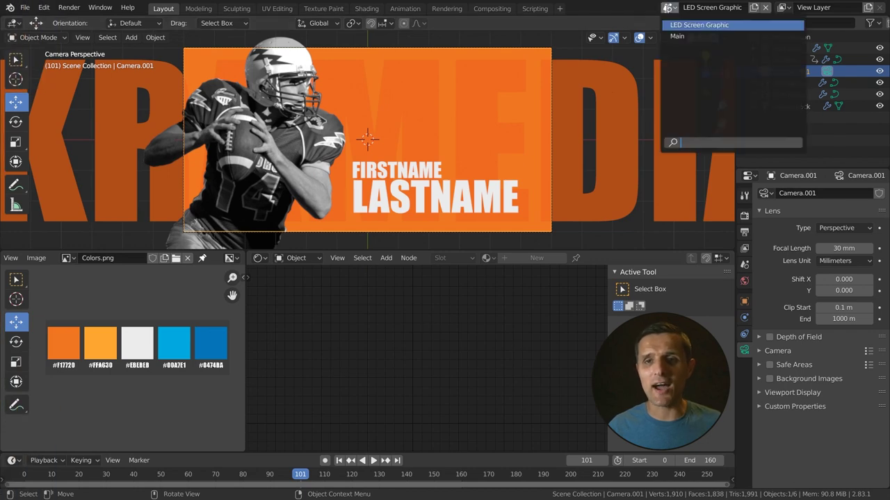
pyautogui.click(690, 36)
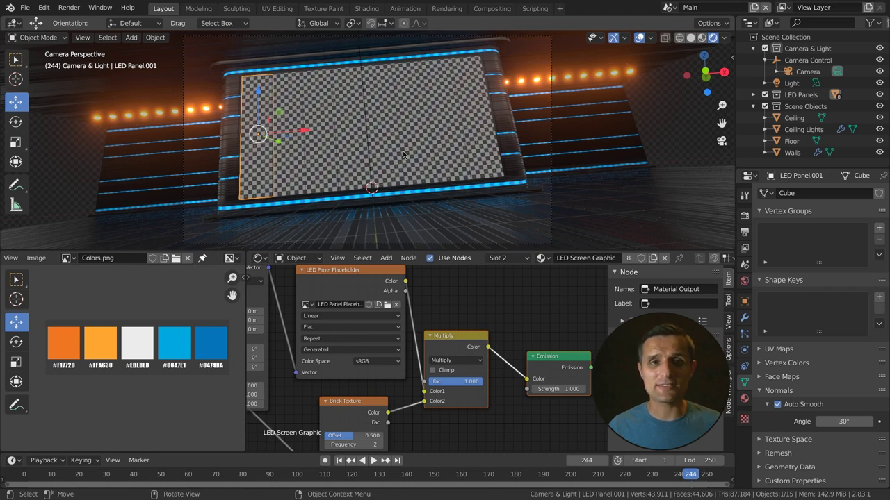
pyautogui.click(362, 149)
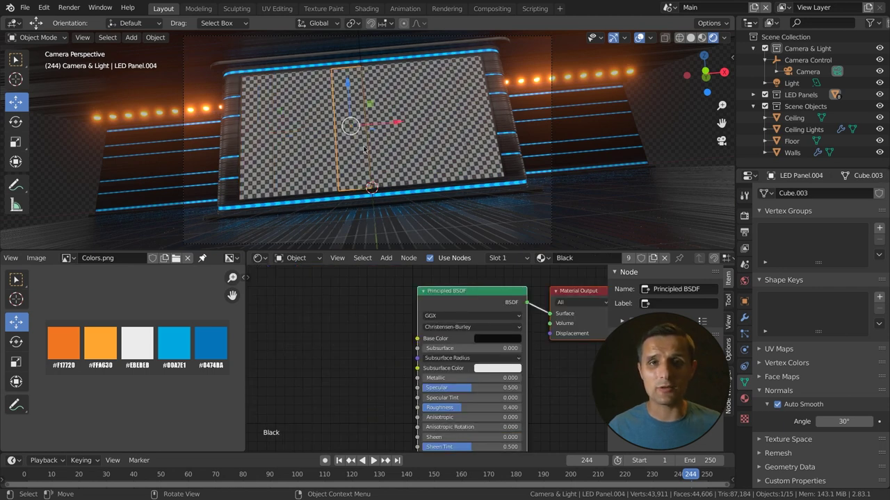
pyautogui.click(745, 399)
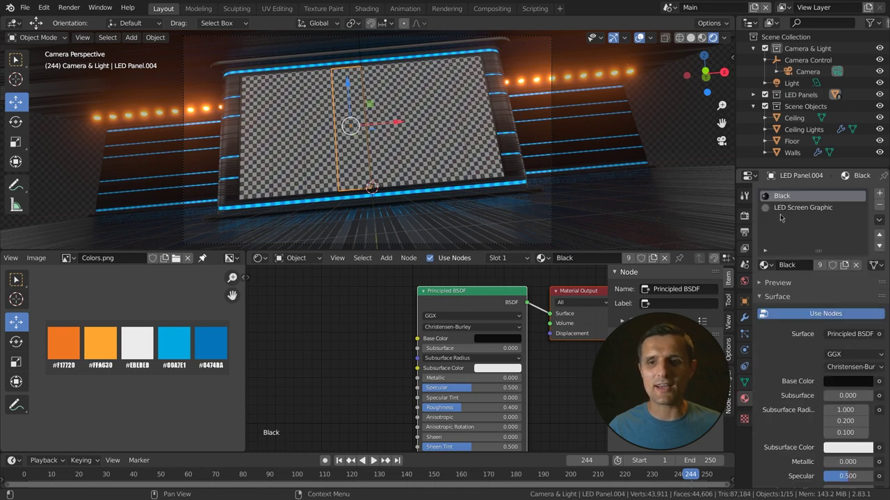
pyautogui.click(805, 210)
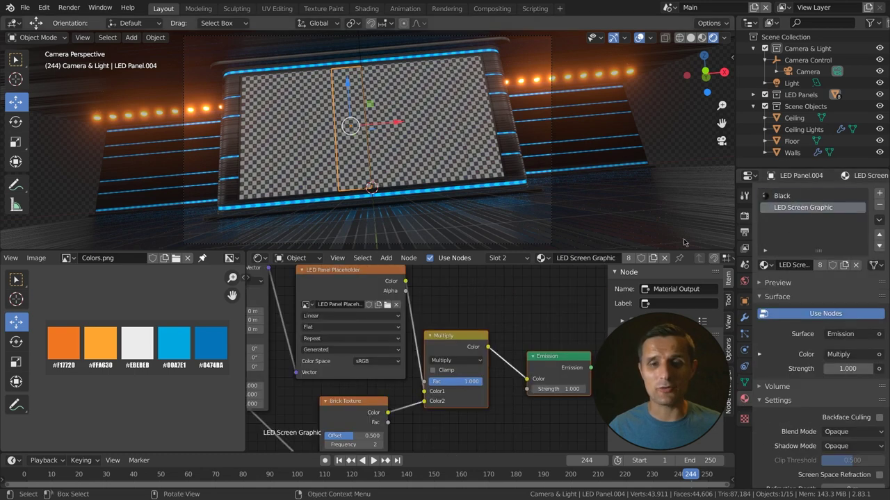
# Replace the LED Panel Placeholder image in the texture node with the full PNG sequence from Tuotiral Assets\RENDERS\LED SCREEN RENDER.
pyautogui.scroll(-3, 452, 358)
pyautogui.moveTo(429, 382); pyautogui.dragTo(451, 358, button='middle')
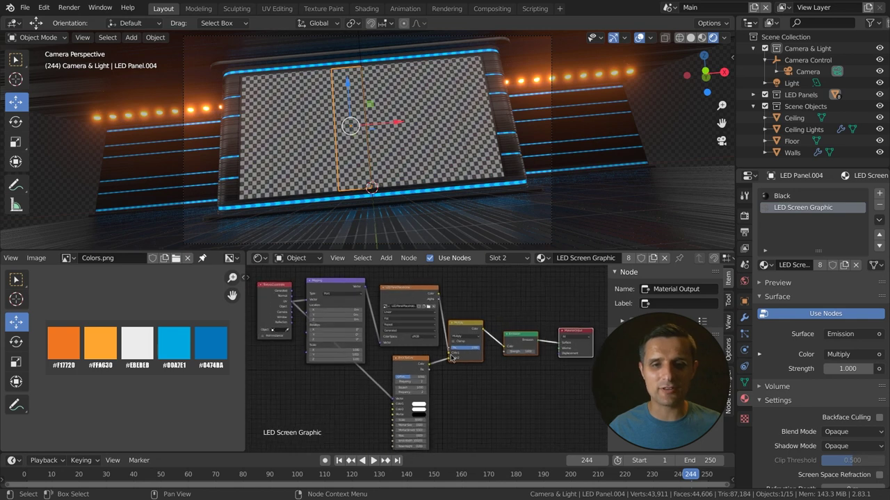
pyautogui.moveTo(372, 359); pyautogui.dragTo(362, 354, button='middle')
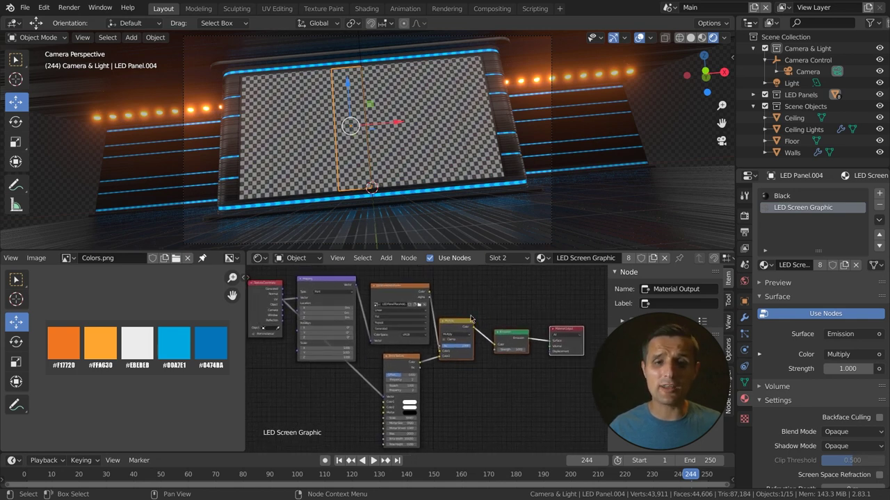
pyautogui.scroll(2, 374, 394)
pyautogui.moveTo(374, 394); pyautogui.dragTo(335, 328, button='middle')
pyautogui.scroll(1, 325, 361)
pyautogui.click(326, 324)
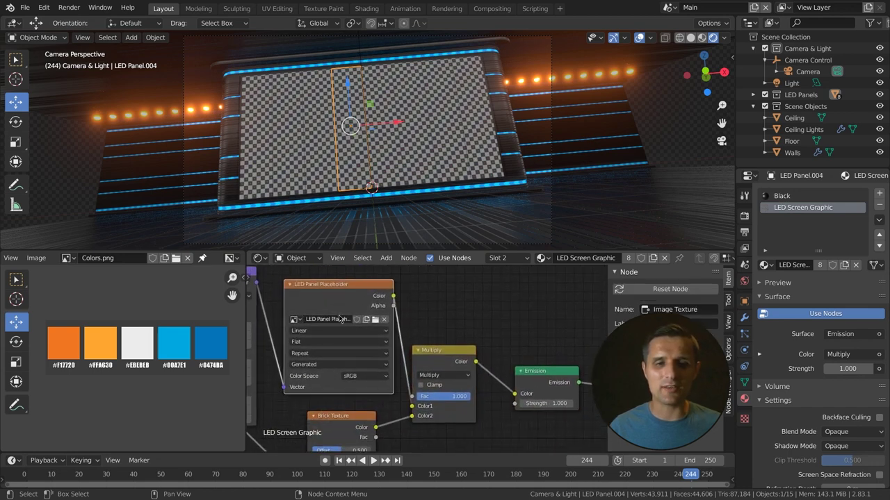
pyautogui.click(377, 320)
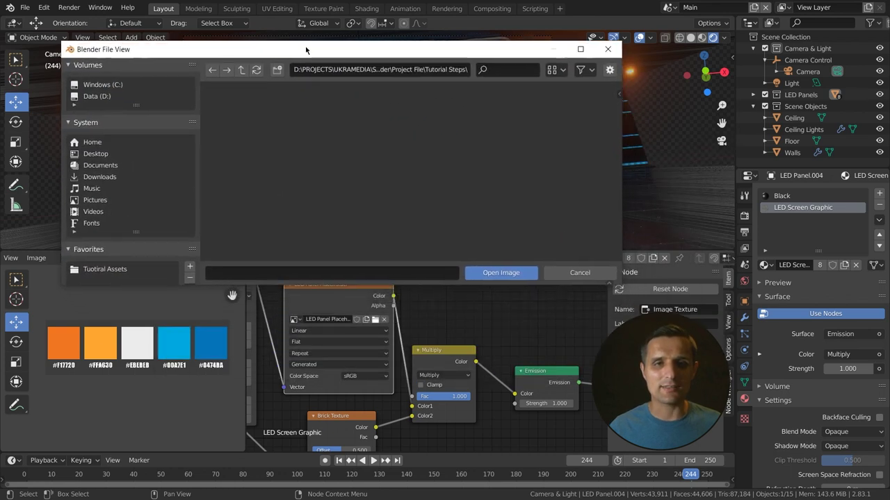
pyautogui.click(101, 264)
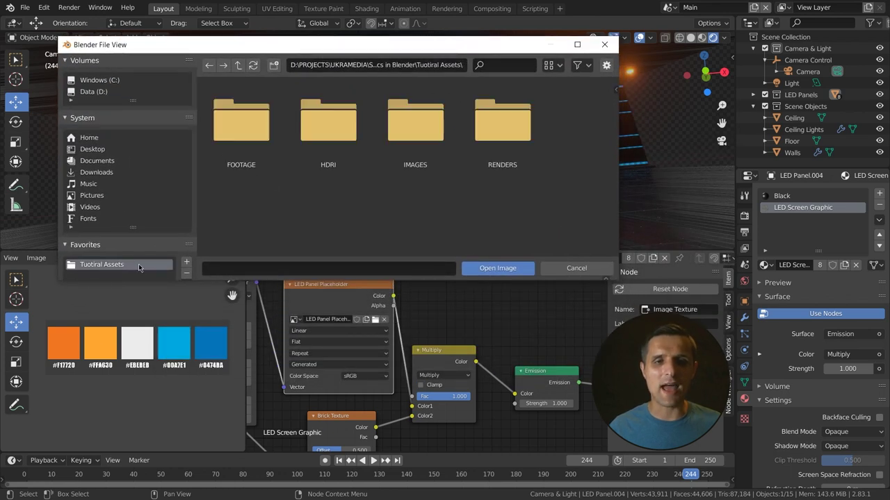
pyautogui.doubleClick(496, 137)
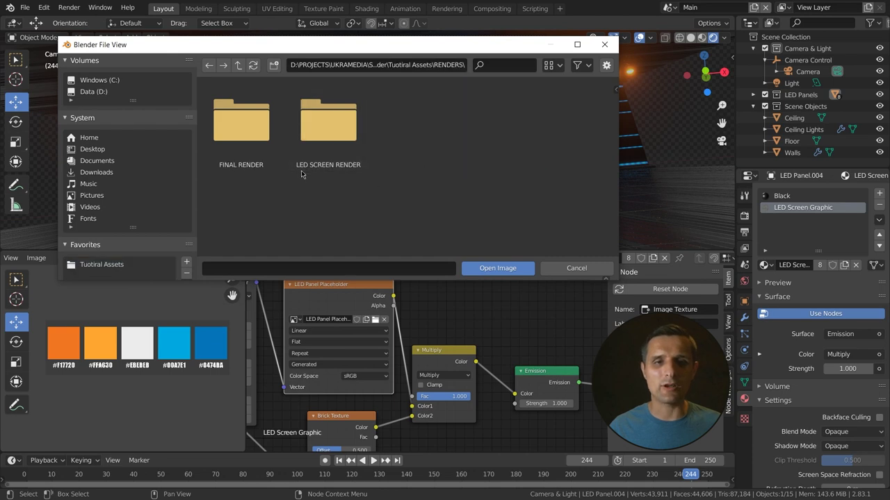
pyautogui.doubleClick(337, 126)
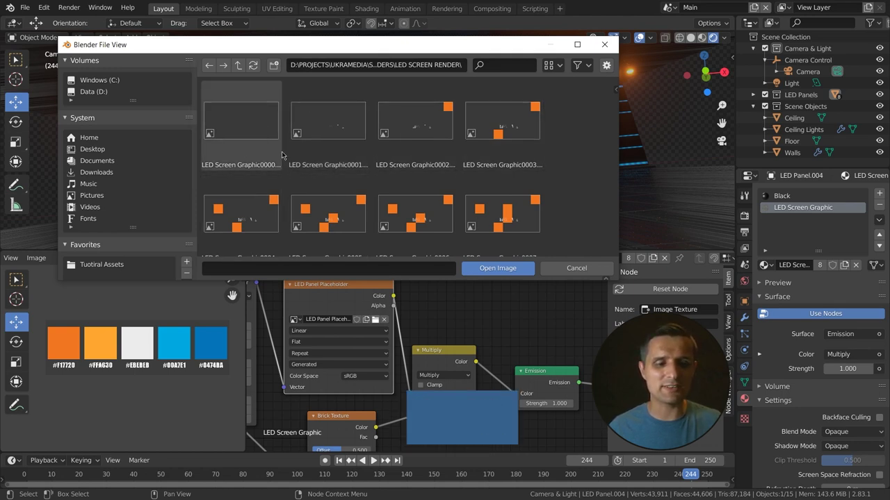
pyautogui.press('a')
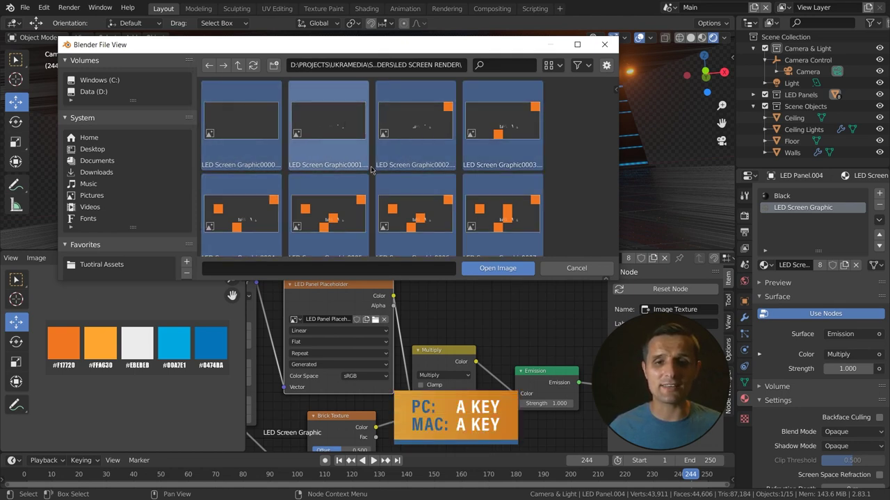
pyautogui.click(497, 270)
# Set the image sequence's Start Frame to 0 with Auto Refresh enabled, and play the animation from the start to check it.
pyautogui.scroll(-1, 417, 333)
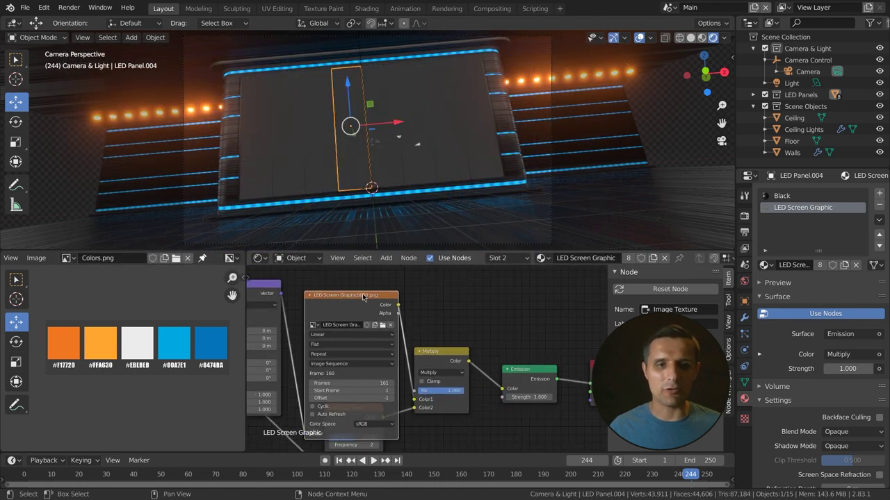
pyautogui.moveTo(363, 297); pyautogui.dragTo(367, 249)
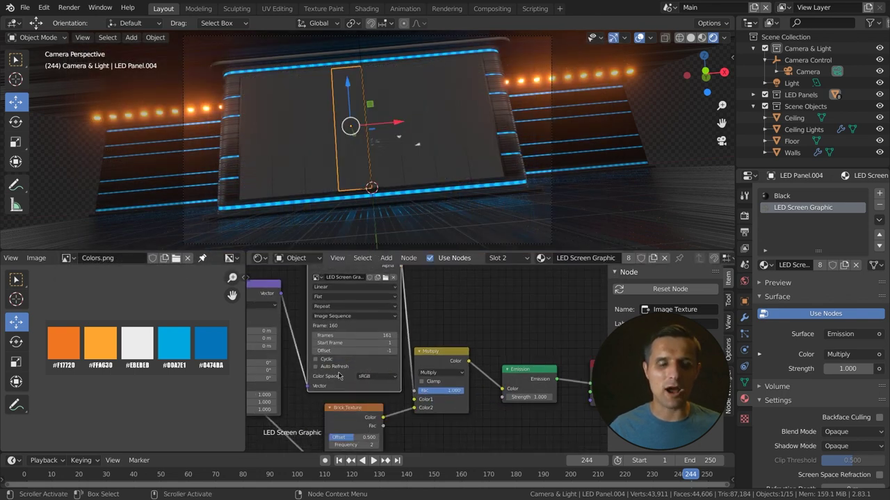
pyautogui.scroll(3, 339, 376)
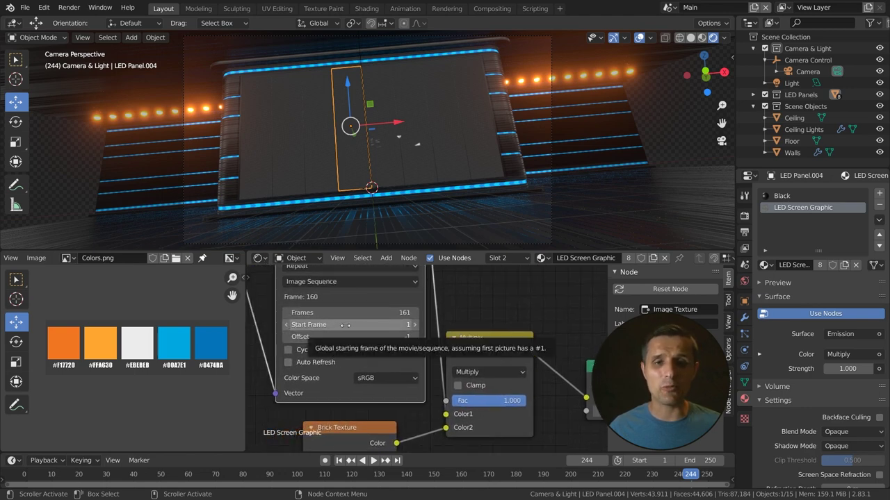
pyautogui.click(394, 327)
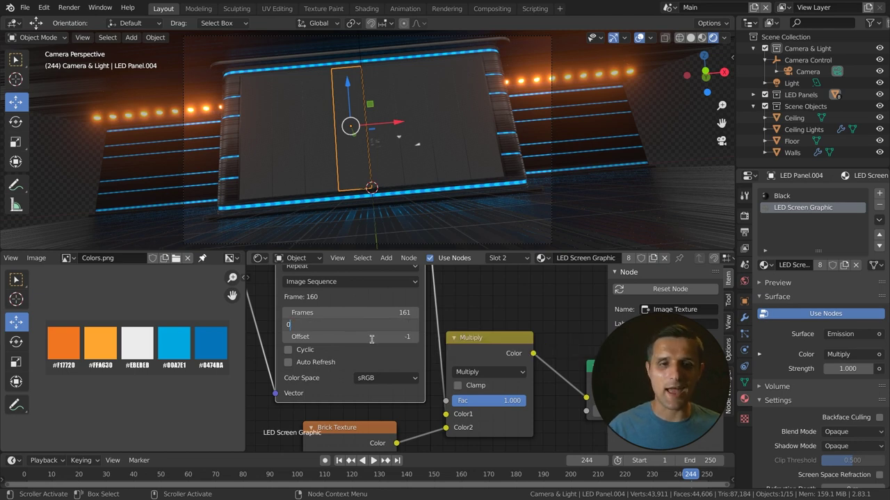
pyautogui.press('Return')
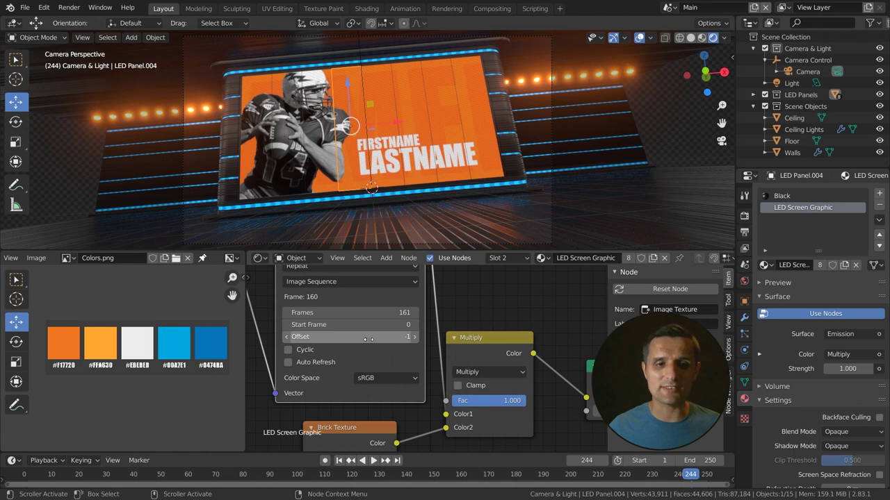
pyautogui.click(288, 363)
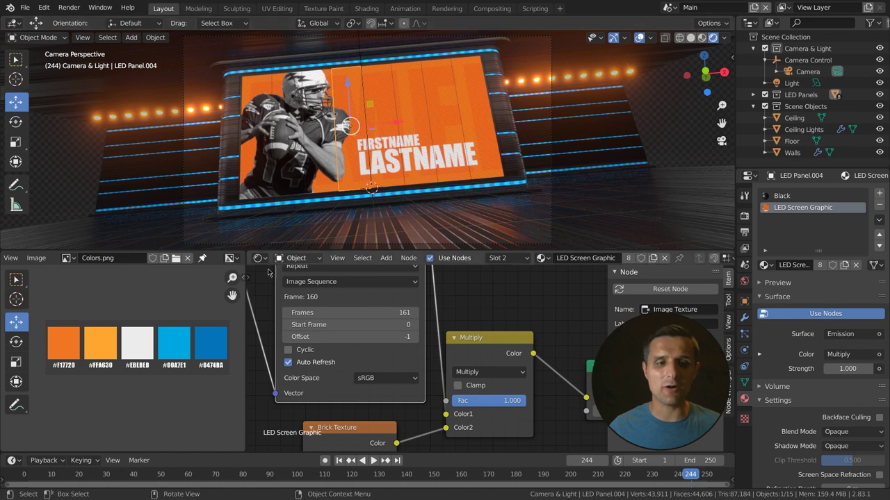
pyautogui.hotkey('shift', 'Left')
pyautogui.press('space')
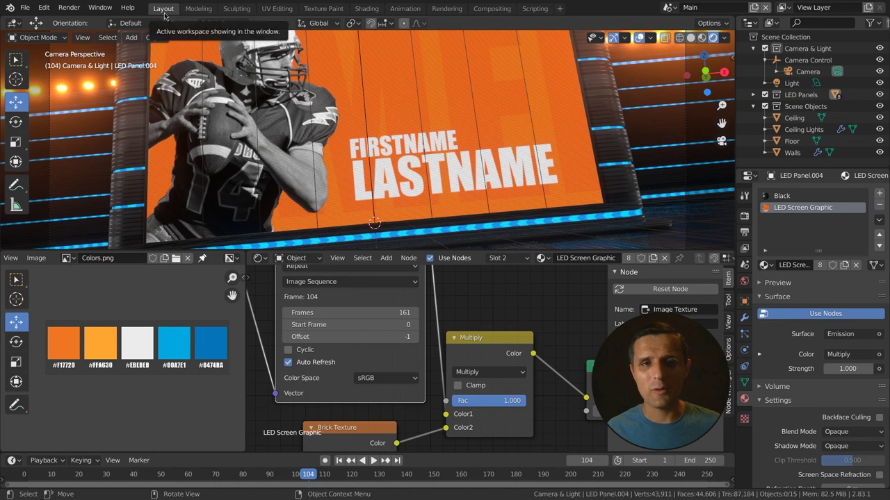
# Switch to the Animation workspace and enlarge the Dope Sheet and the camera viewport.
pyautogui.click(410, 10)
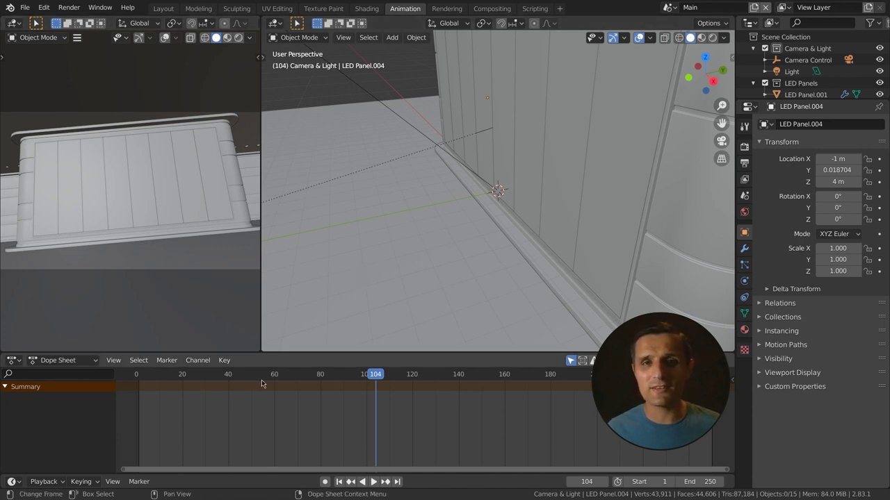
pyautogui.click(285, 350)
pyautogui.moveTo(286, 351); pyautogui.dragTo(289, 274)
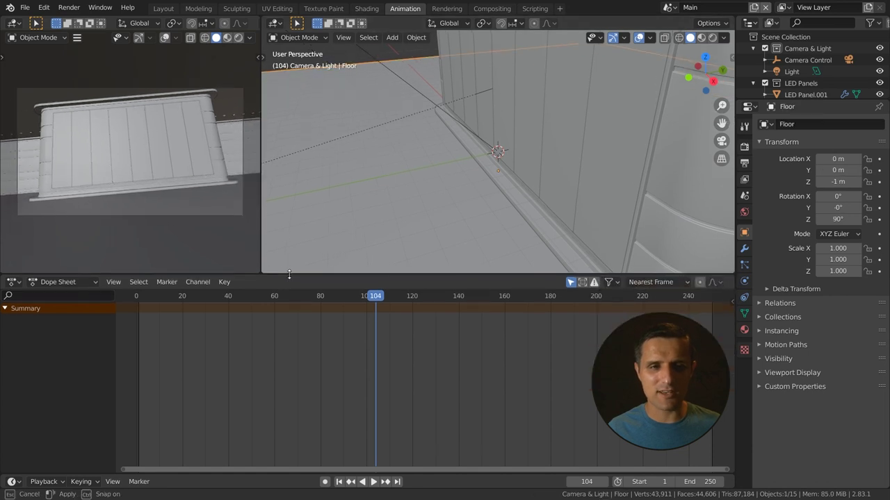
pyautogui.moveTo(261, 241); pyautogui.dragTo(334, 240)
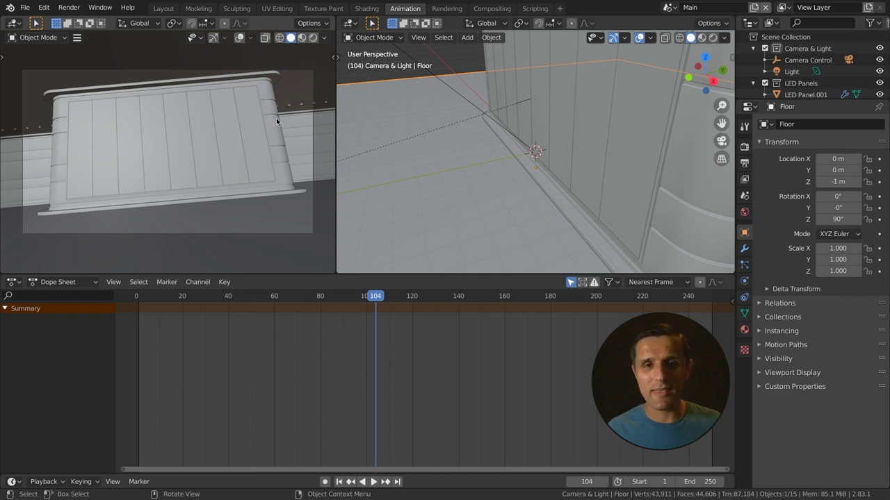
pyautogui.moveTo(451, 180); pyautogui.dragTo(498, 169, button='middle')
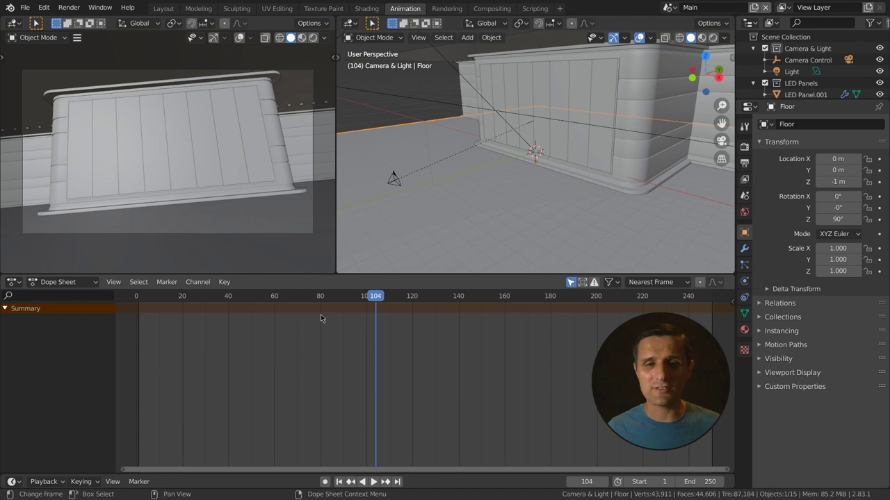
# Scrub to frame 19 and toggle the Dope Sheet to the Graph Editor and back.
pyautogui.moveTo(320, 315); pyautogui.dragTo(180, 298)
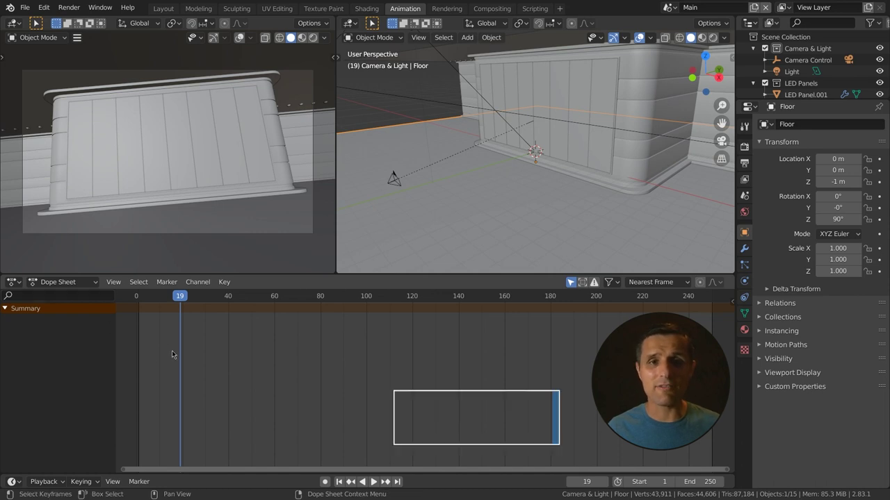
pyautogui.hotkey('ctrl', 'Tab')
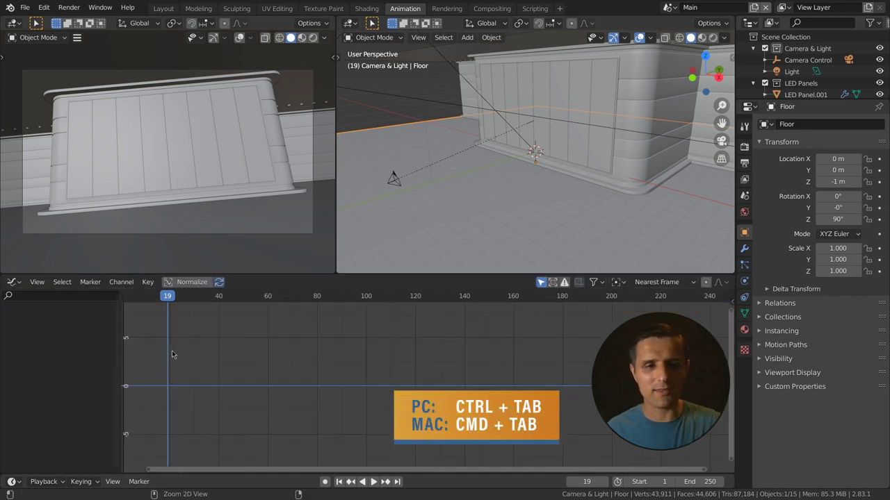
pyautogui.hotkey('ctrl', 'Tab')
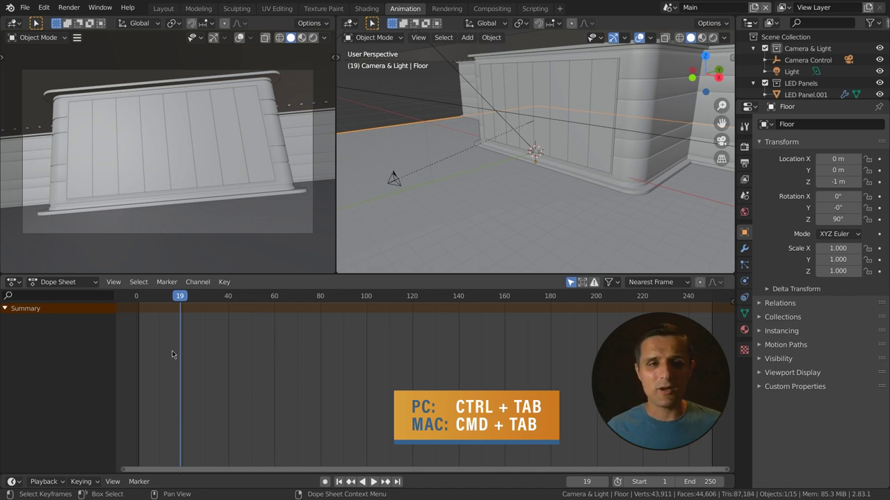
# Try playing the animation with rendered shading in the camera viewport, and return that viewport to solid shading.
pyautogui.click(313, 39)
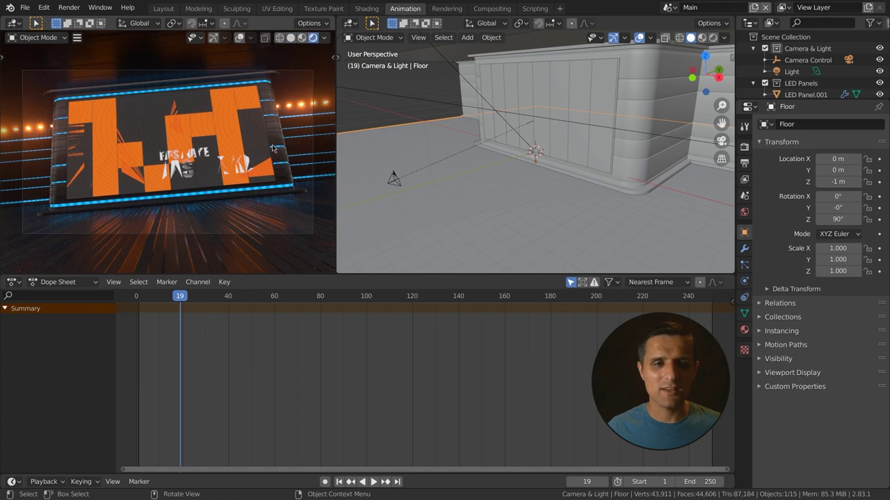
pyautogui.press('space')
pyautogui.press('space')
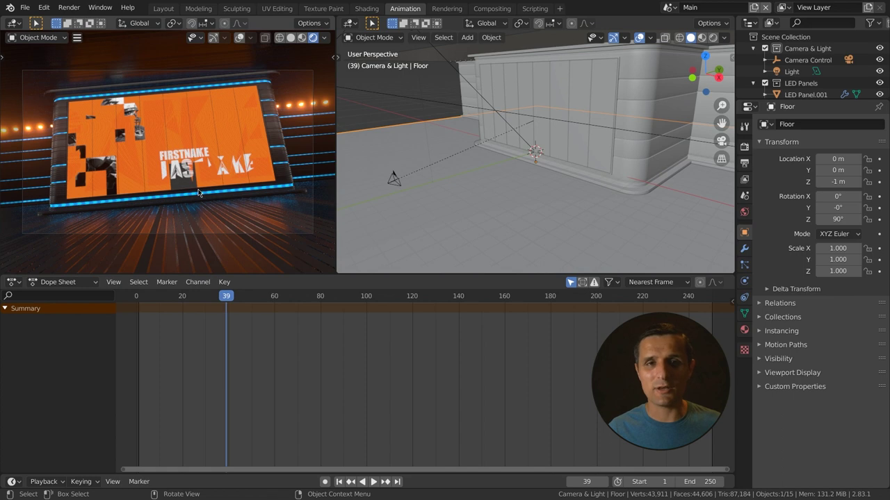
pyautogui.click(291, 38)
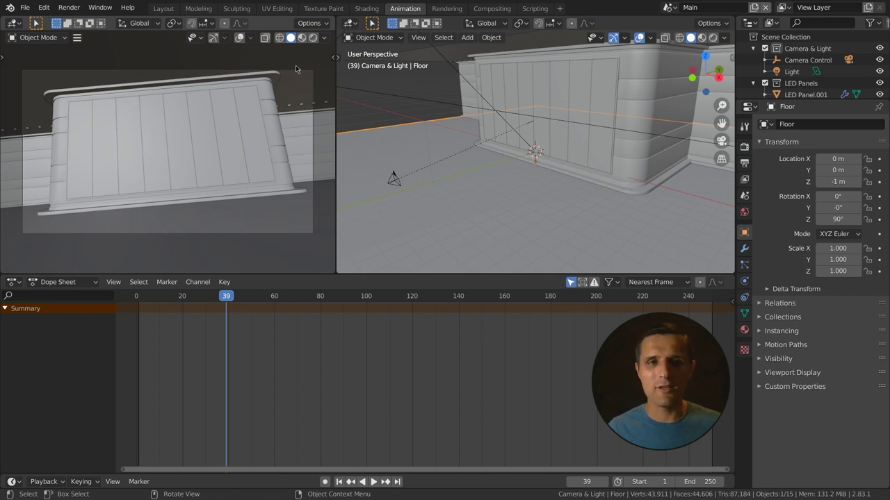
# Set the camera viewport's solid shading color to Texture and play and scrub the animation to check the LED graphic.
pyautogui.click(323, 39)
pyautogui.click(315, 194)
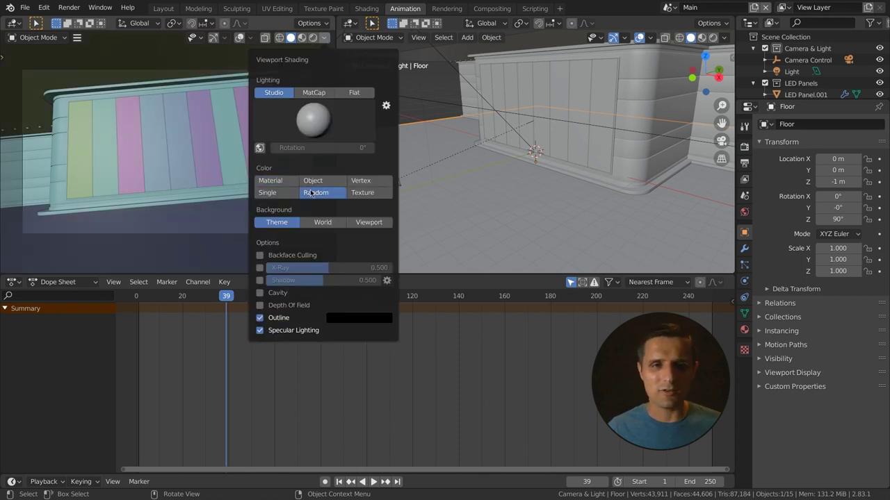
pyautogui.click(352, 195)
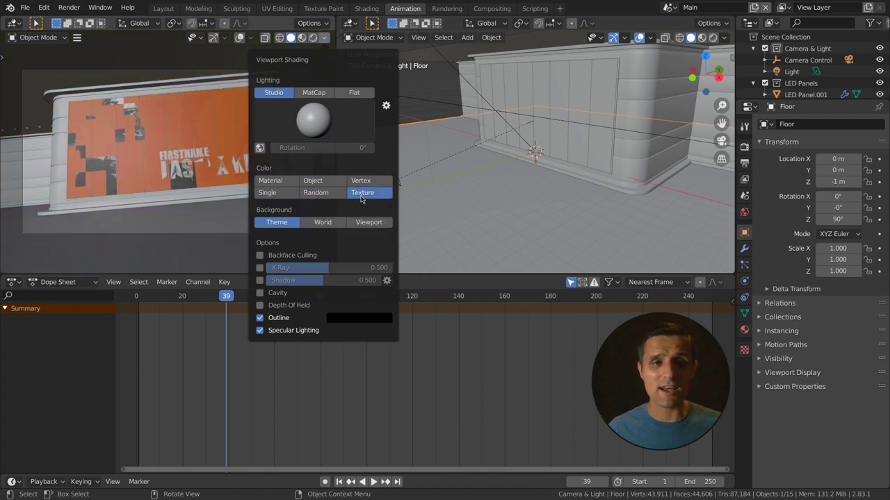
pyautogui.press('space')
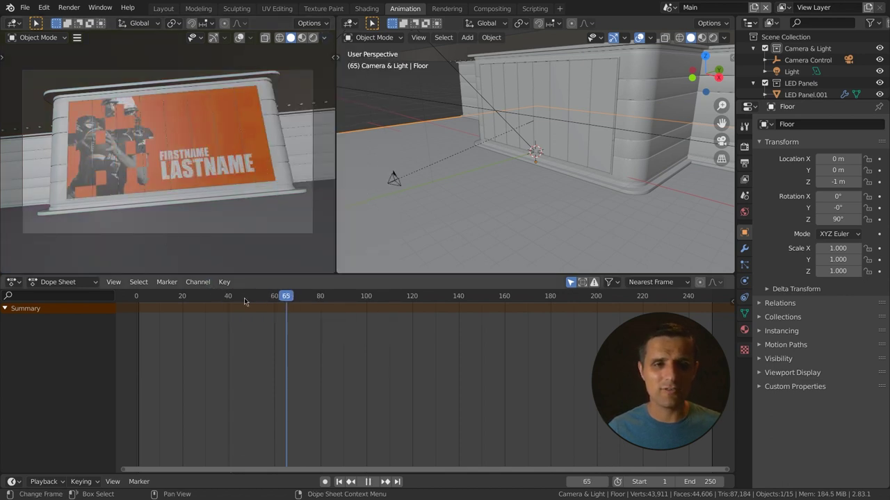
pyautogui.click(168, 297)
pyautogui.press('space')
pyautogui.click(233, 296)
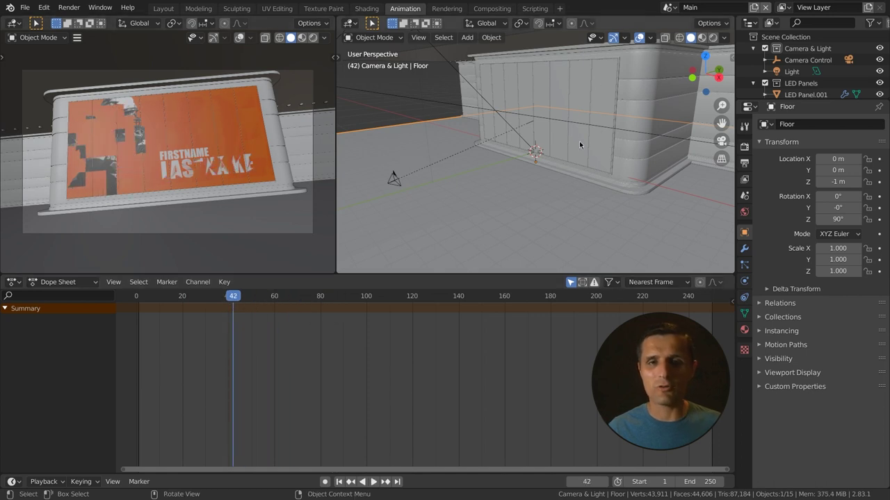
# Set the user perspective viewport's solid shading color to Random and orbit to face the LED panels.
pyautogui.moveTo(518, 177)
pyautogui.mouseDown(button='middle')
pyautogui.moveTo(555, 173)
pyautogui.moveTo(534, 173)
pyautogui.mouseUp(button='middle')
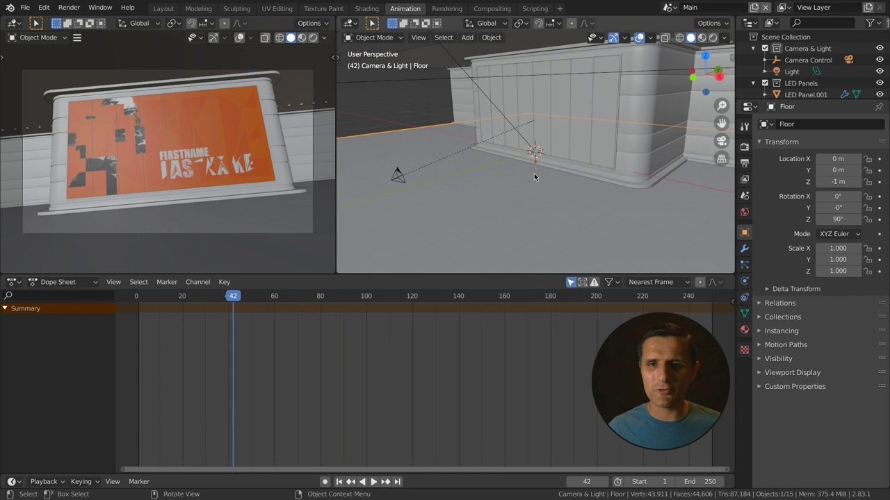
pyautogui.click(725, 38)
pyautogui.click(711, 183)
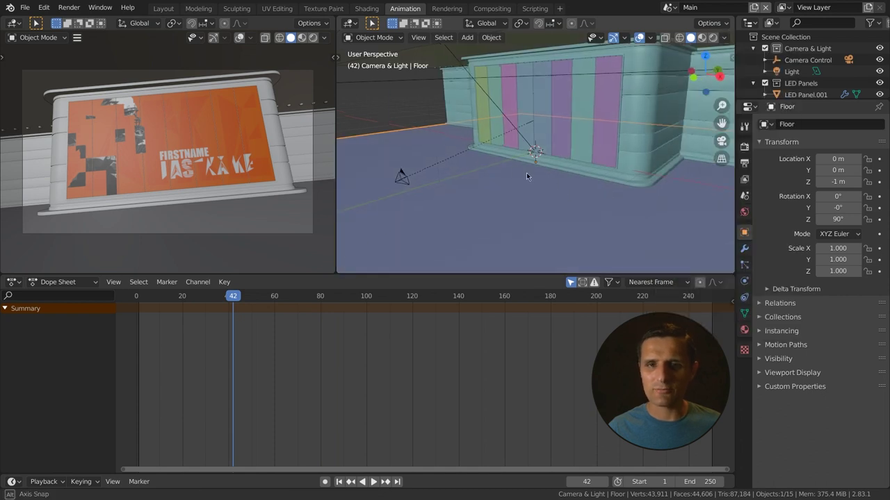
pyautogui.moveTo(526, 172)
pyautogui.mouseDown(button='middle')
pyautogui.moveTo(571, 170)
pyautogui.moveTo(521, 188)
pyautogui.moveTo(593, 187)
pyautogui.moveTo(566, 177)
pyautogui.moveTo(549, 200)
pyautogui.moveTo(503, 83)
pyautogui.mouseUp(button='middle')
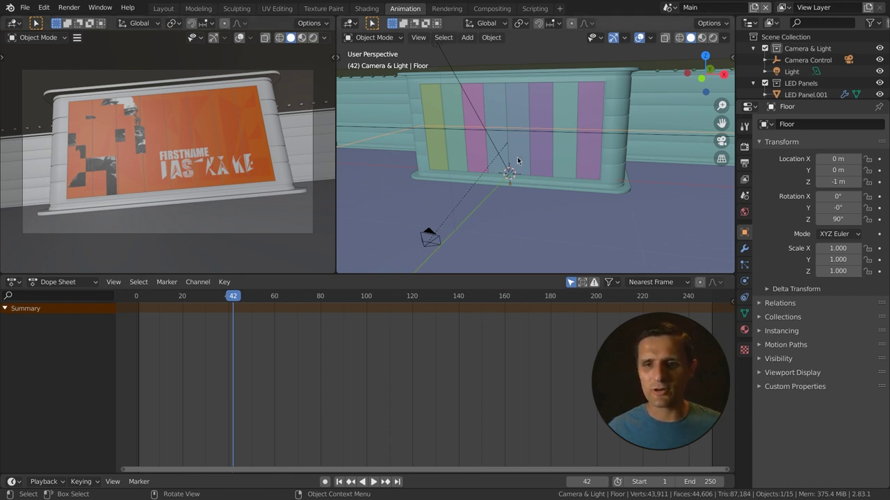
# Set the Main scene's Frame Start to 0 in the output dimensions.
pyautogui.click(744, 163)
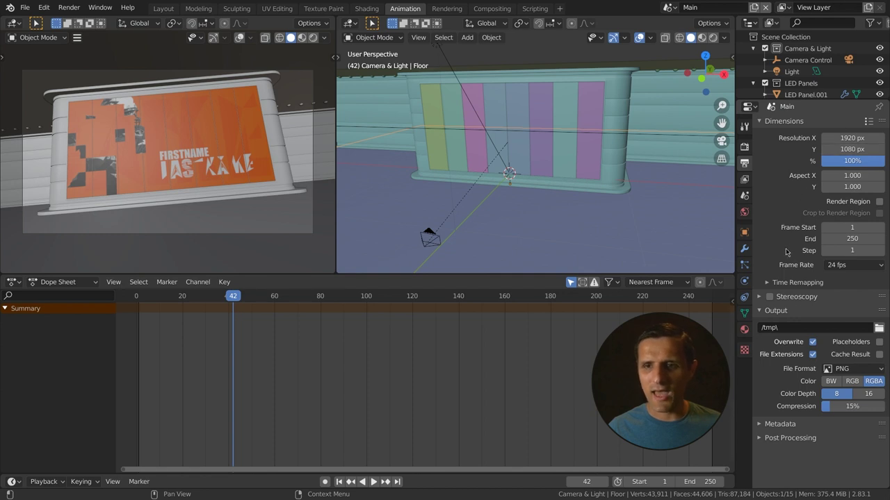
pyautogui.click(824, 228)
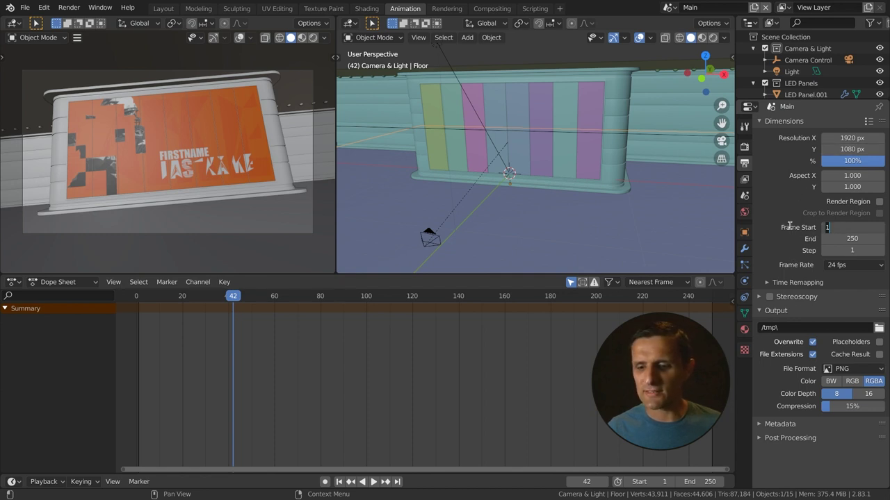
pyautogui.write('0')
pyautogui.press('Return')
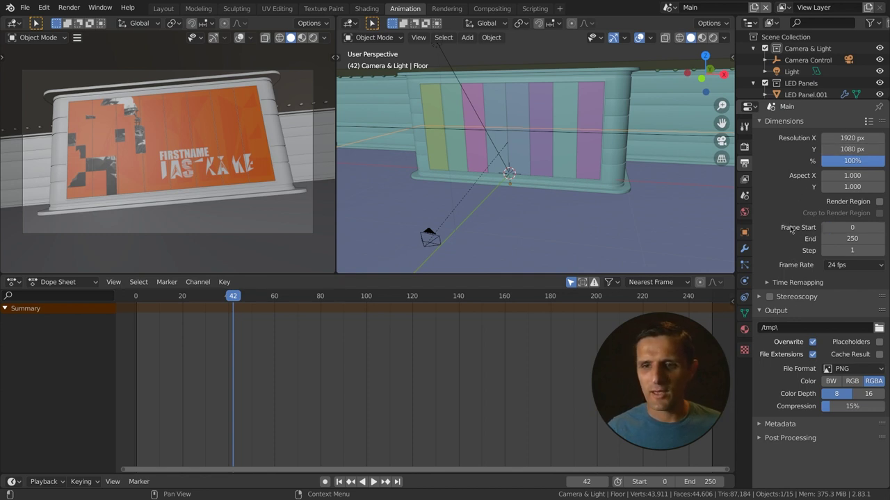
# Set the Main scene's end frame to 160 and its frame rate to 30 fps.
pyautogui.click(844, 238)
pyautogui.write('160')
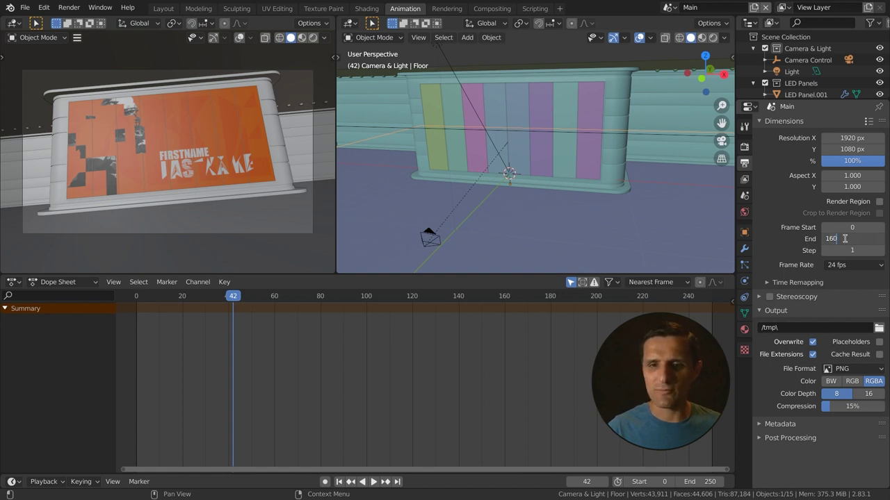
pyautogui.press('Return')
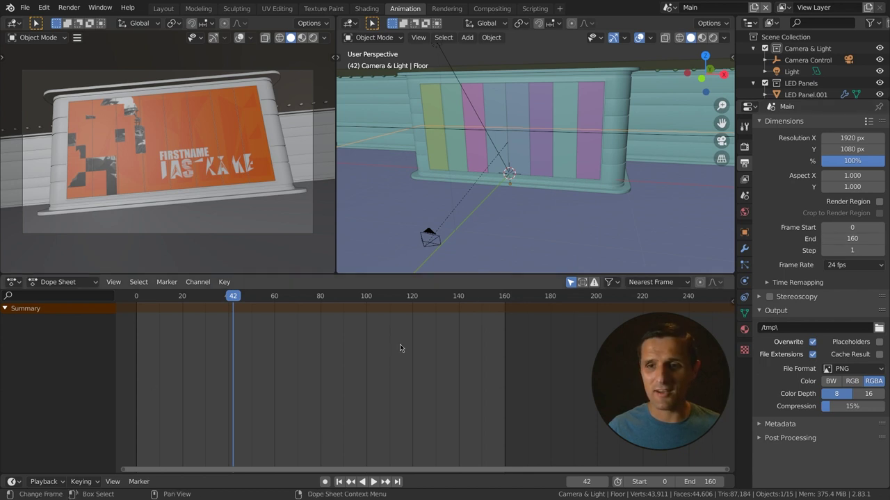
pyautogui.click(840, 264)
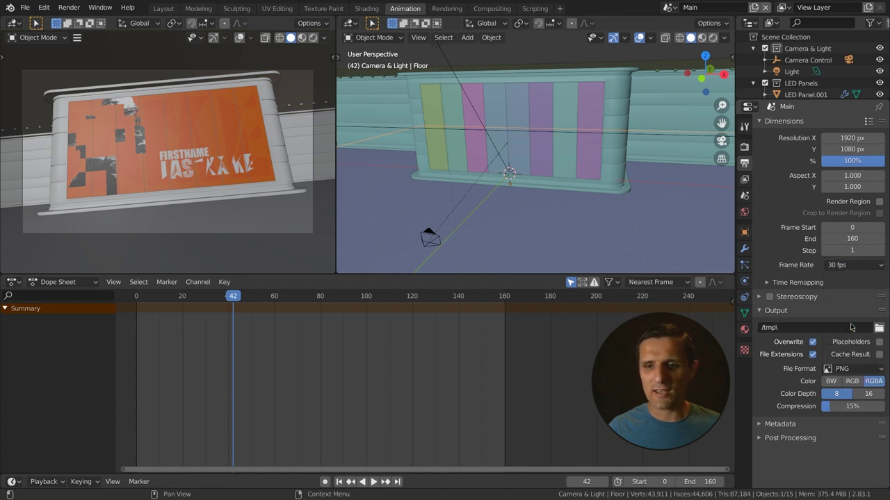
pyautogui.click(844, 324)
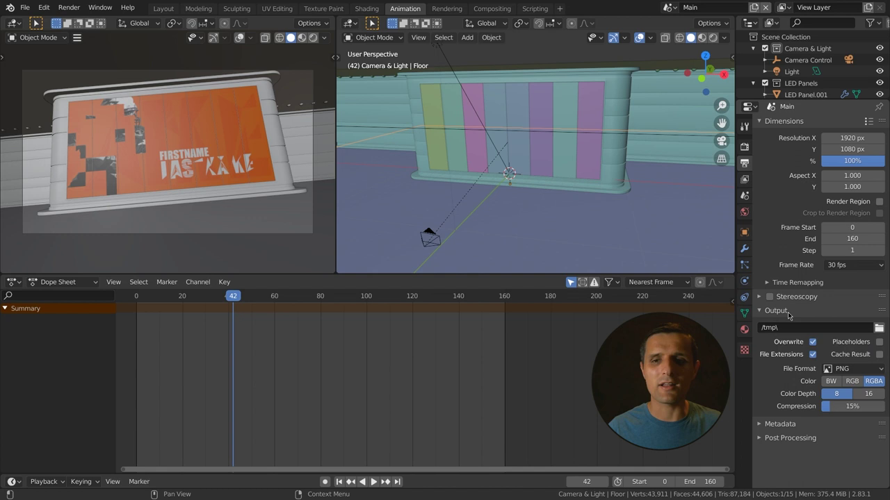
# Set the render output to the RENDERS/FINAL RENDER folder in Tuotiral Assets with the file name Sports Bumper.
pyautogui.click(879, 328)
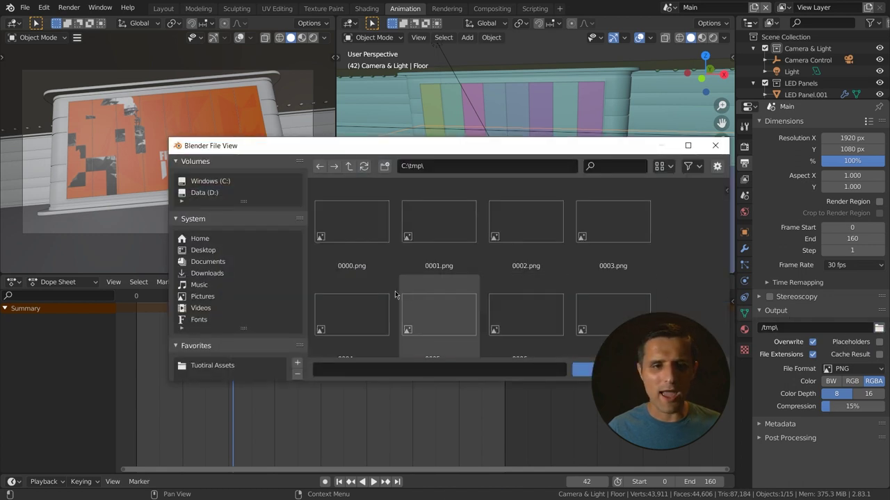
pyautogui.click(212, 365)
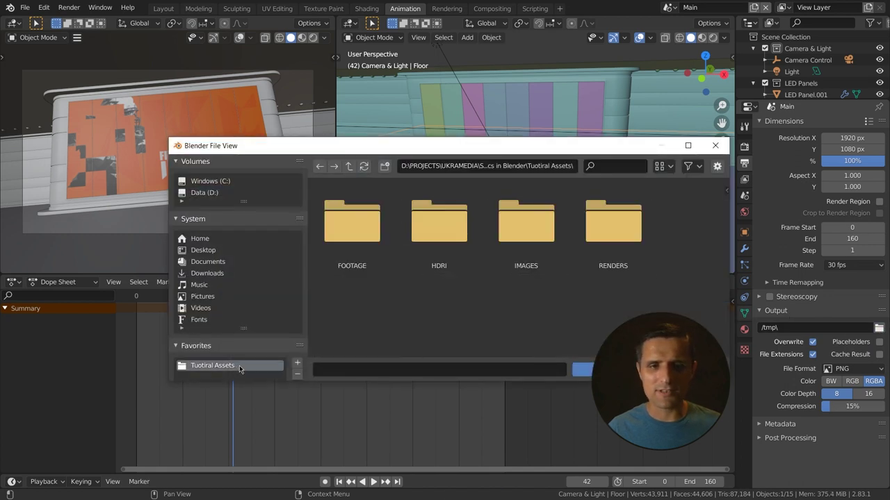
pyautogui.doubleClick(602, 237)
pyautogui.doubleClick(358, 235)
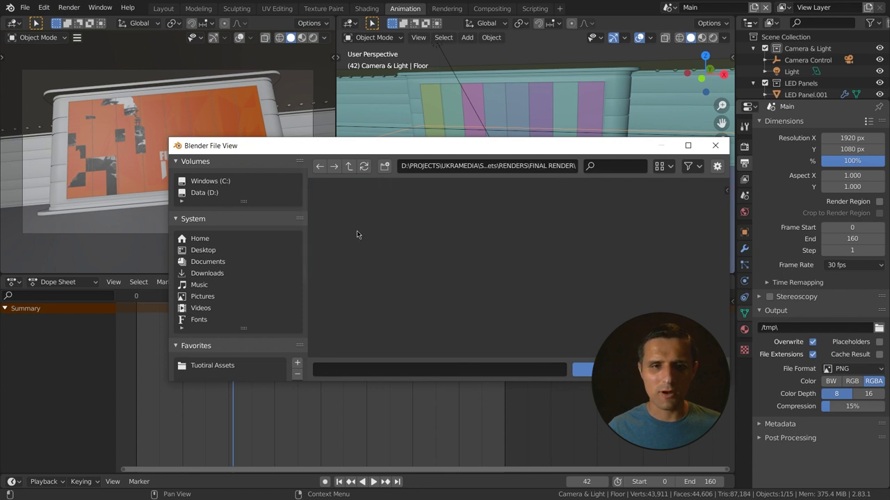
pyautogui.click(338, 369)
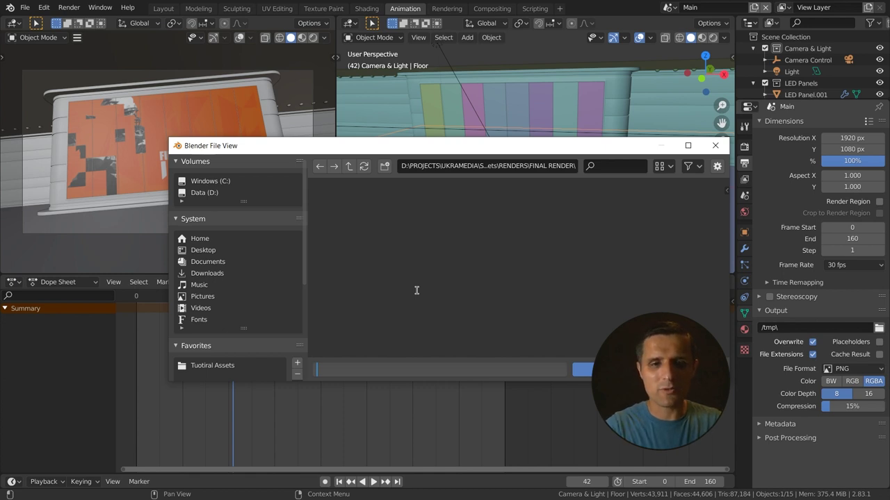
pyautogui.write('Sports Bumper')
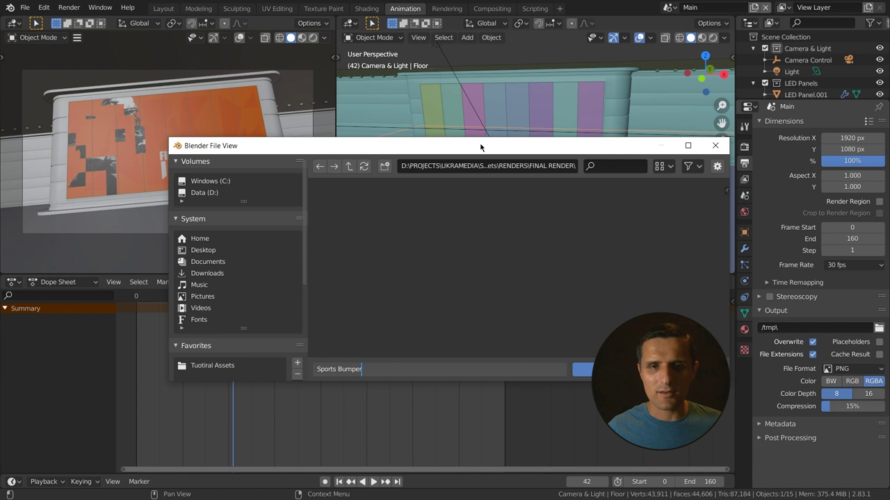
pyautogui.moveTo(480, 146); pyautogui.dragTo(367, 69)
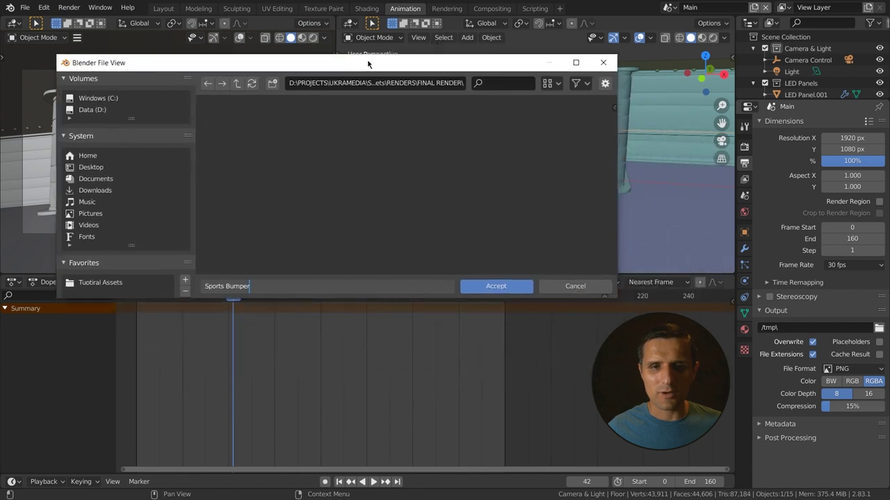
pyautogui.click(482, 284)
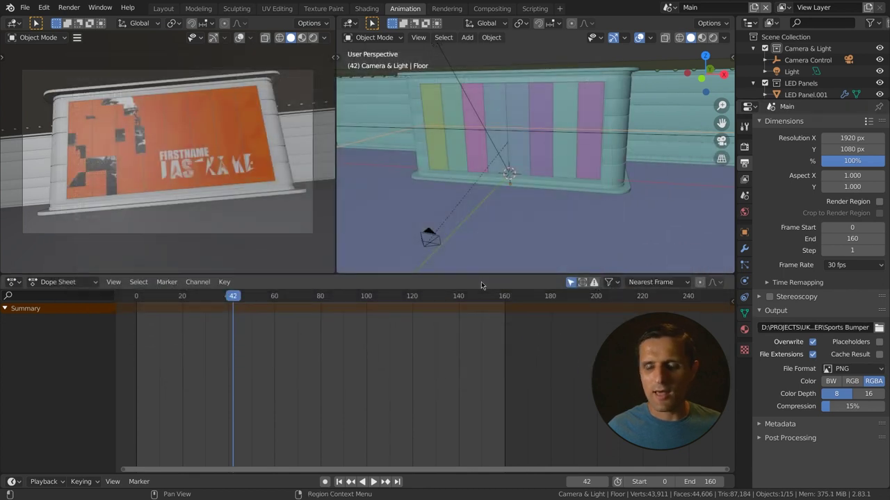
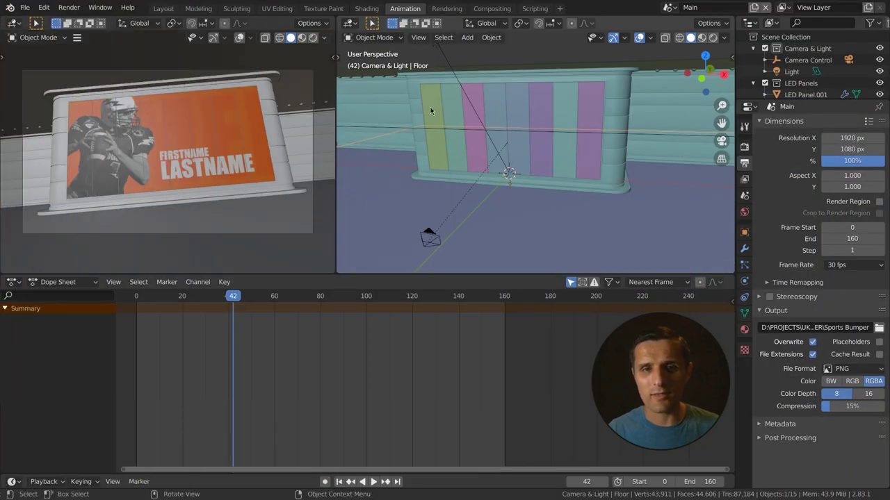
# Select LED Panel.001, frame it in the user perspective viewport, and try rotating it to -43° about Z in its object transforms.
pyautogui.click(434, 112)
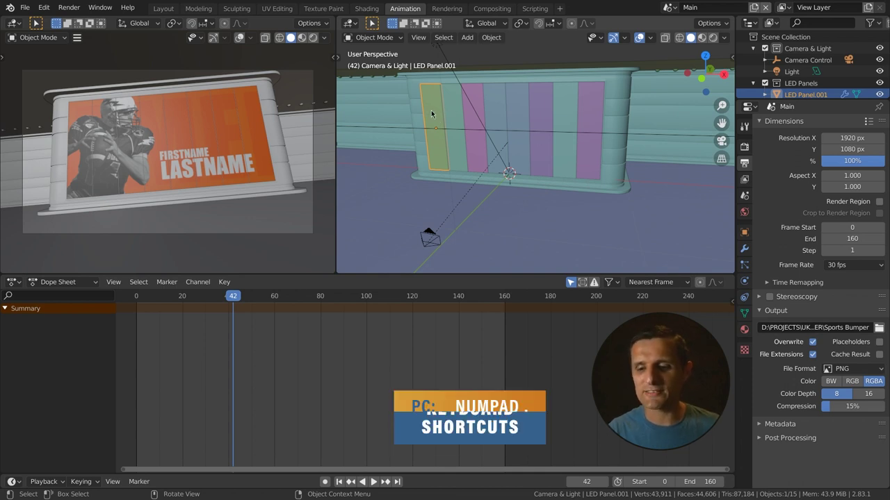
pyautogui.press('KP_Decimal')
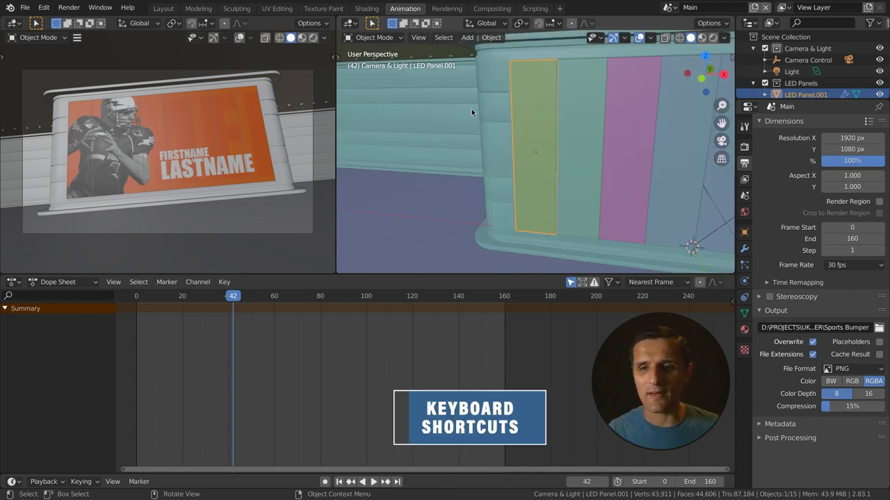
pyautogui.click(744, 233)
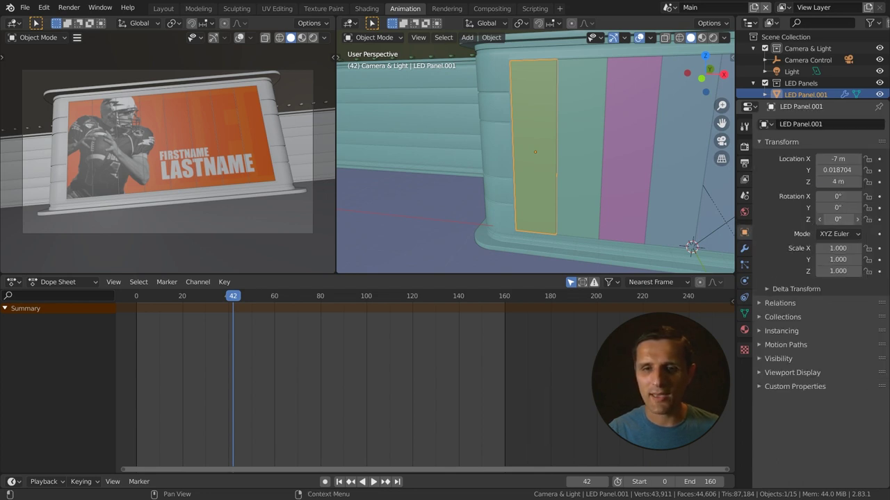
pyautogui.moveTo(838, 219); pyautogui.dragTo(817, 219)
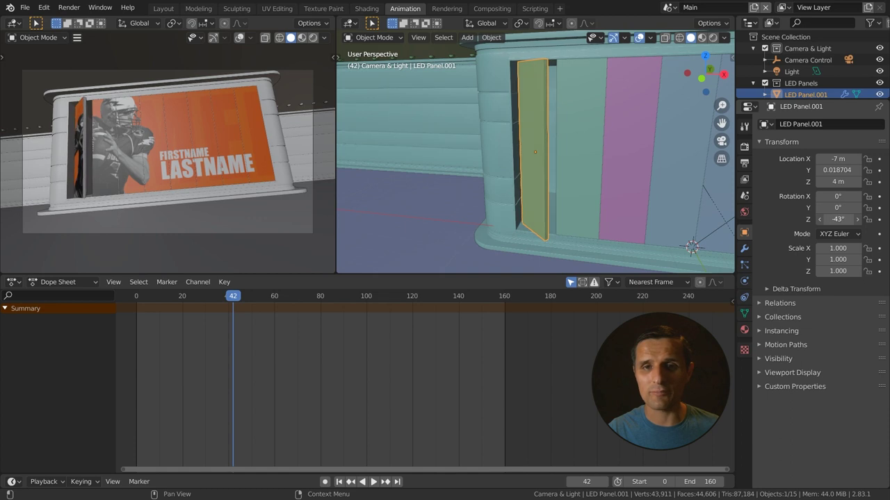
# At frame 0, set LED Panel.001's Z rotation to -90° and keyframe it.
pyautogui.moveTo(237, 299); pyautogui.dragTo(136, 310)
pyautogui.press('space')
pyautogui.press('space')
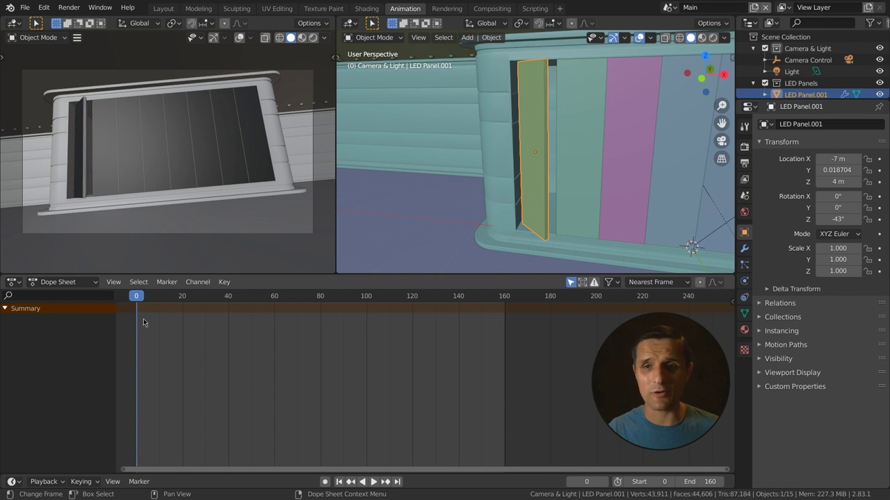
pyautogui.click(835, 221)
pyautogui.write('-90')
pyautogui.press('Return')
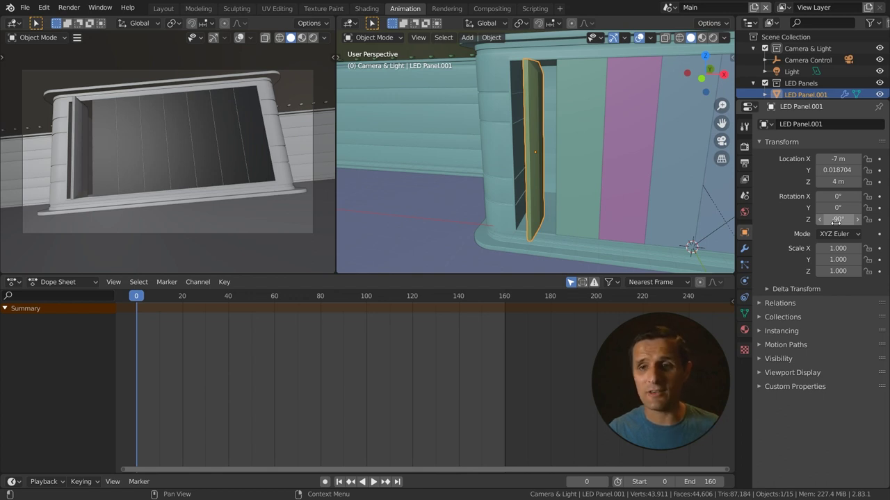
pyautogui.click(879, 220)
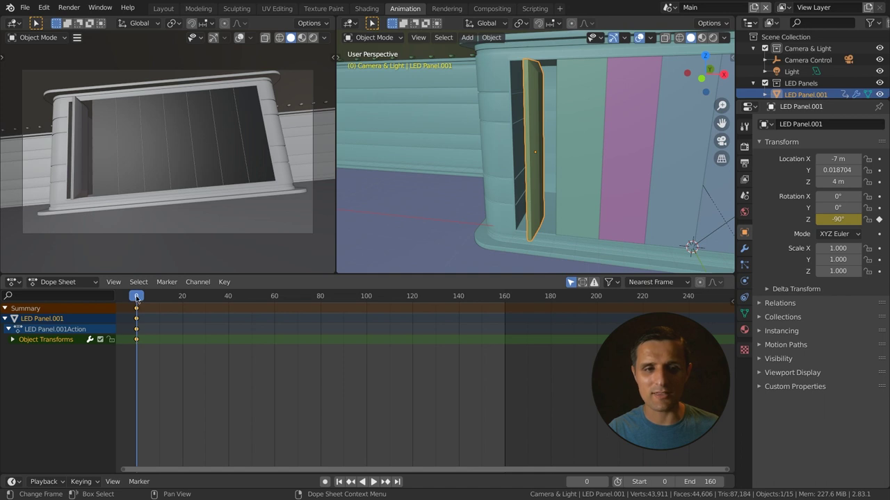
# At frame 50, set LED Panel.001's Z rotation to 0° and keyframe it.
pyautogui.press('space')
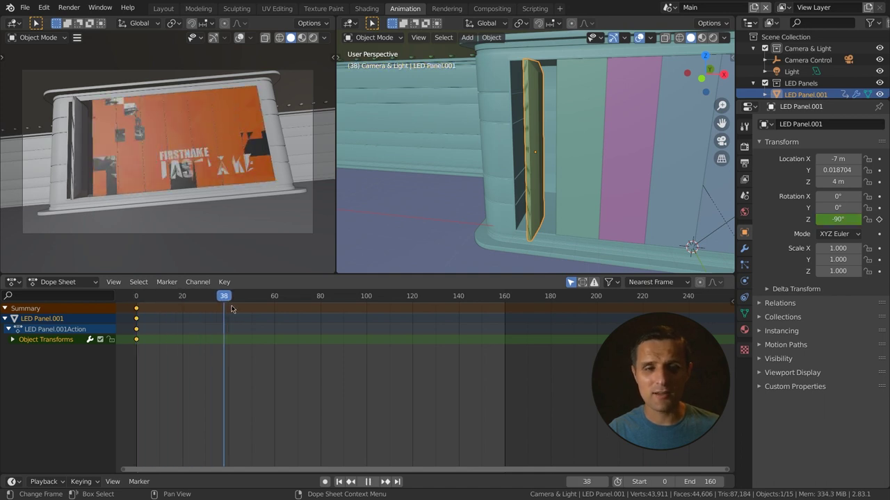
pyautogui.press('space')
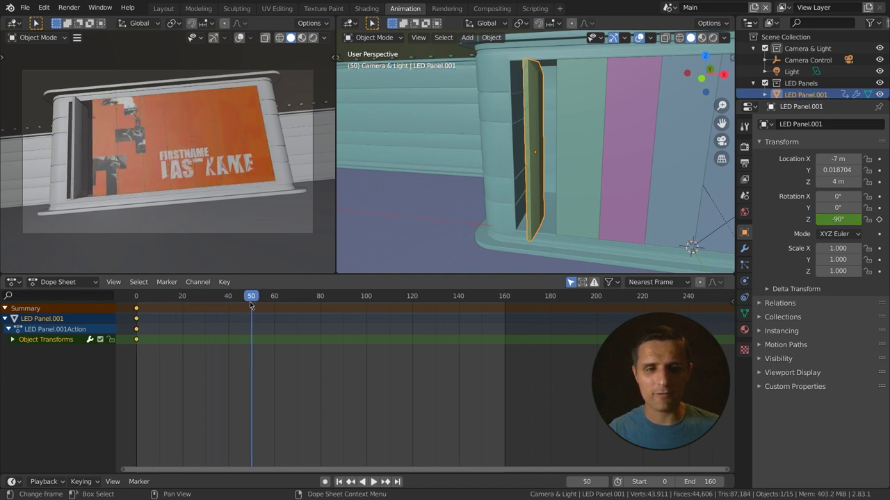
pyautogui.click(842, 219)
pyautogui.write('0')
pyautogui.press('Return')
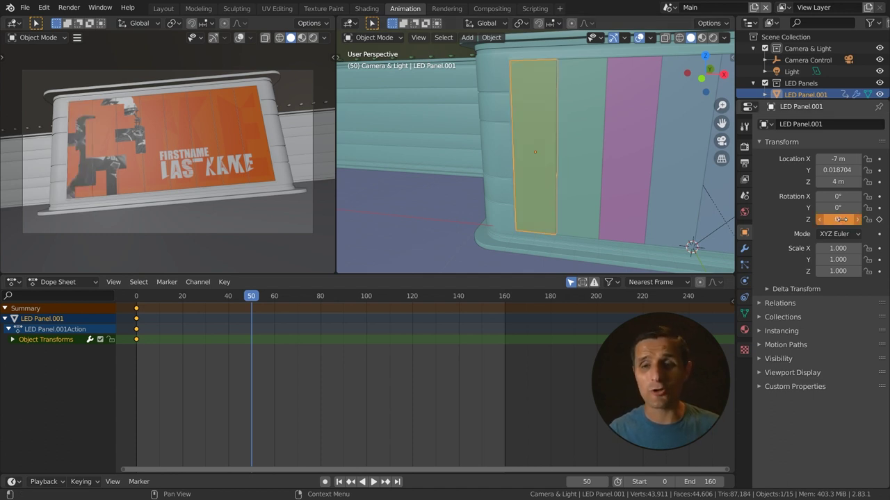
pyautogui.click(879, 219)
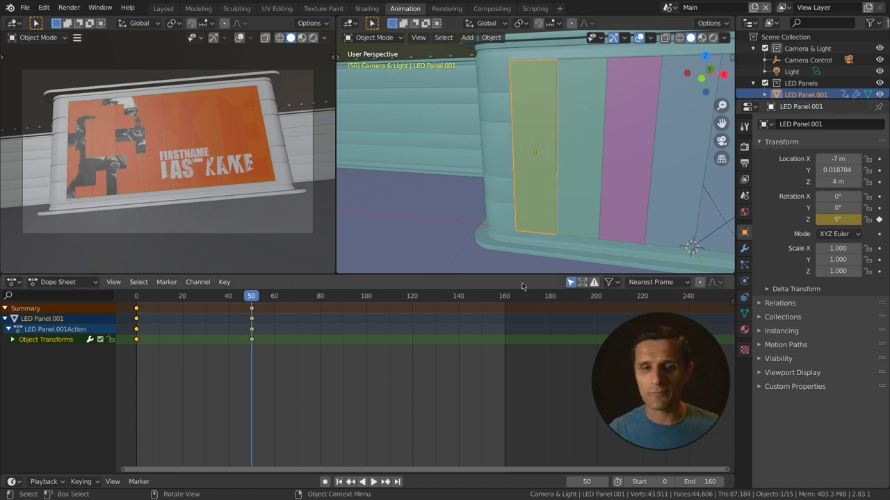
# Play the animation from frame 0 to check LED Panel.001's closing rotation against the LED graphic.
pyautogui.moveTo(250, 298); pyautogui.dragTo(136, 313)
pyautogui.press('space')
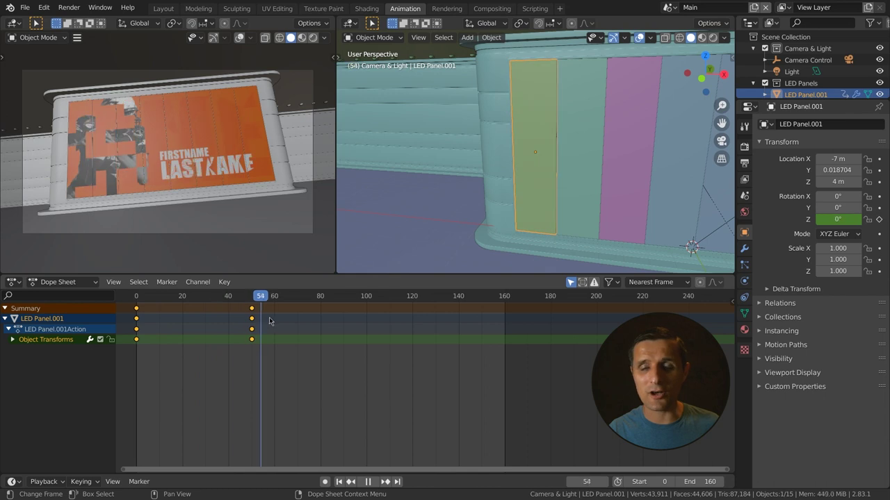
pyautogui.press('space')
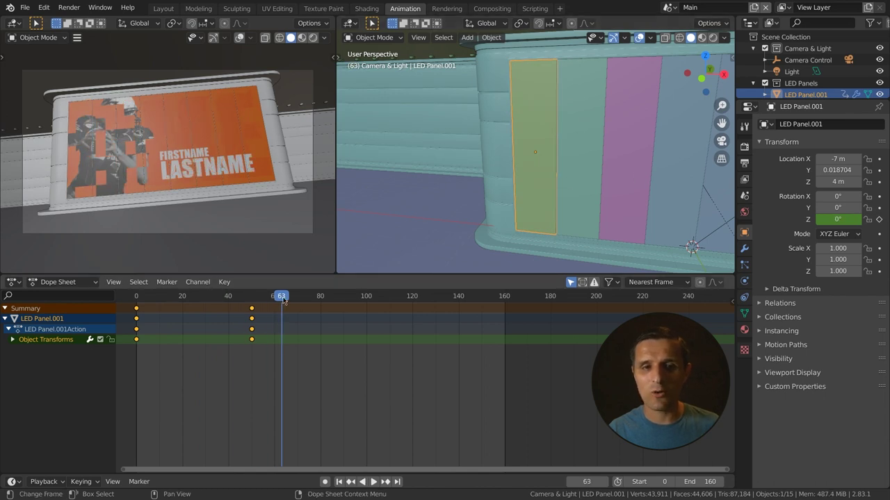
# Add a hold keyframe for LED Panel.001's Z rotation of 0° at frame 120.
pyautogui.press('space')
pyautogui.moveTo(287, 298); pyautogui.dragTo(413, 311)
pyautogui.press('space')
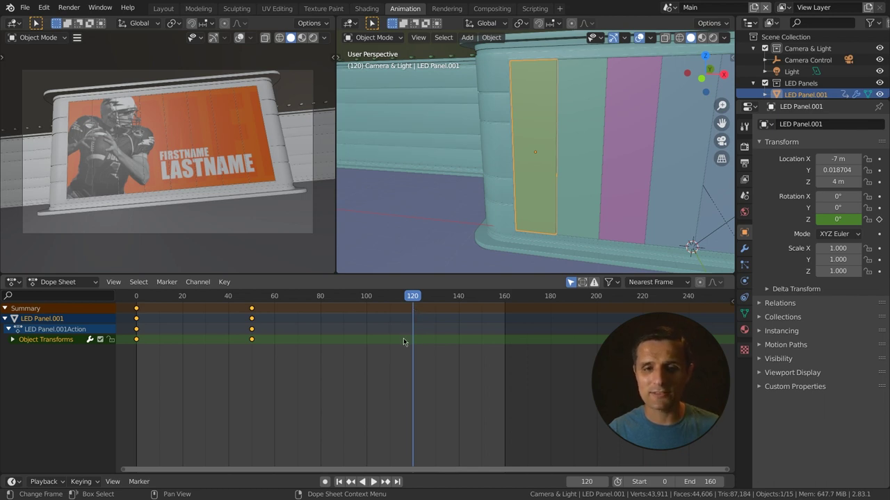
pyautogui.click(879, 219)
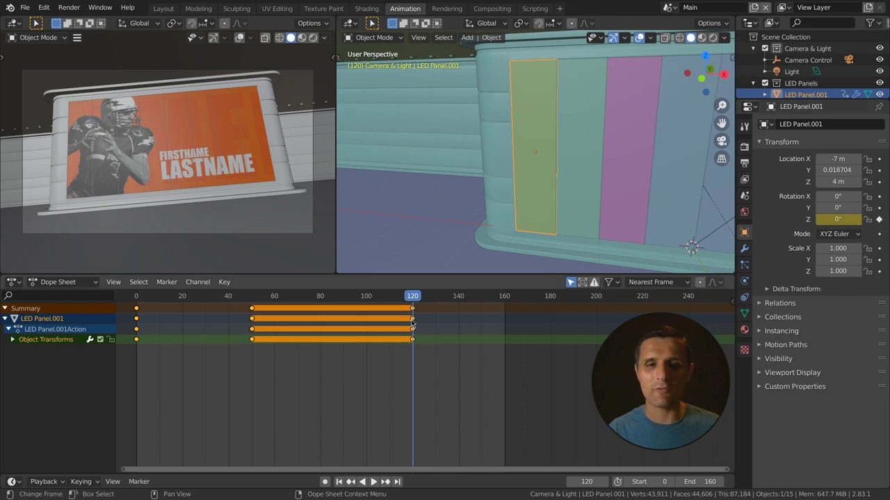
# At frame 160, keyframe LED Panel.001's Z rotation at -90°, and play the animation from near the start.
pyautogui.moveTo(413, 300); pyautogui.dragTo(504, 309)
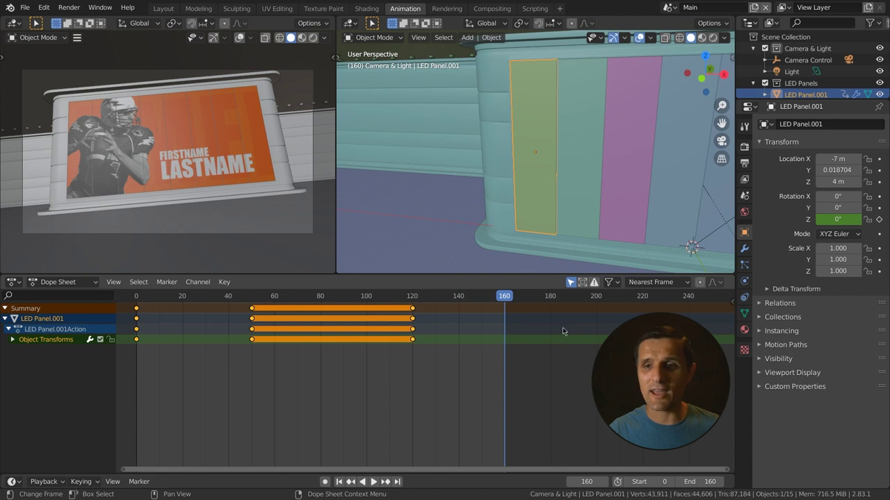
pyautogui.click(842, 219)
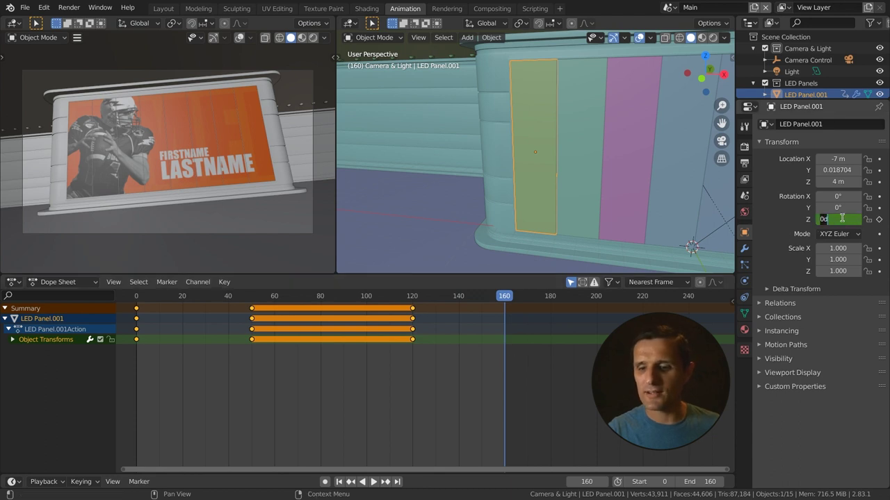
pyautogui.write('-90')
pyautogui.press('Return')
pyautogui.click(879, 220)
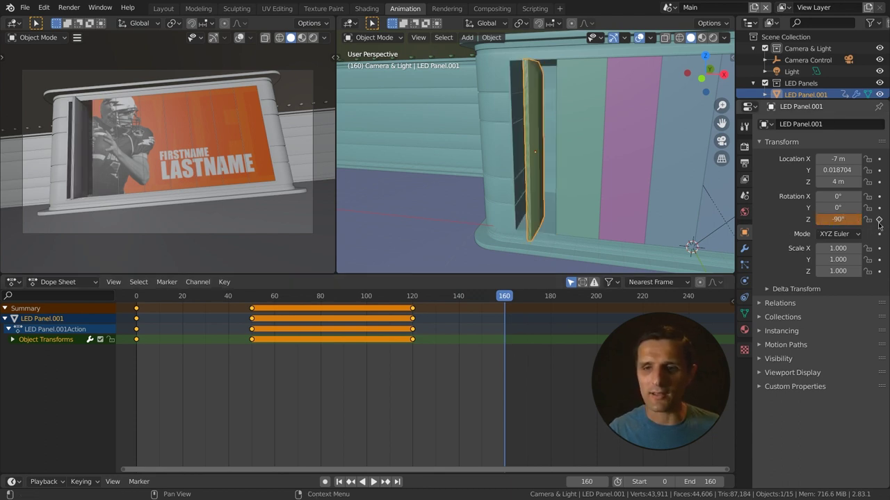
pyautogui.moveTo(435, 301); pyautogui.dragTo(148, 316)
pyautogui.press('space')
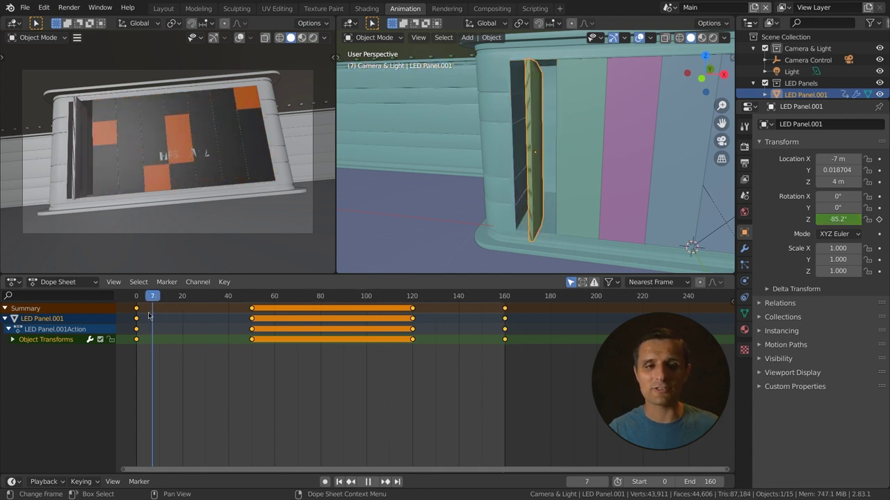
# Play and scrub through the timeline to examine the first LED panel's rotation animation.
pyautogui.hotkey('shift', 'Left')
pyautogui.press('space')
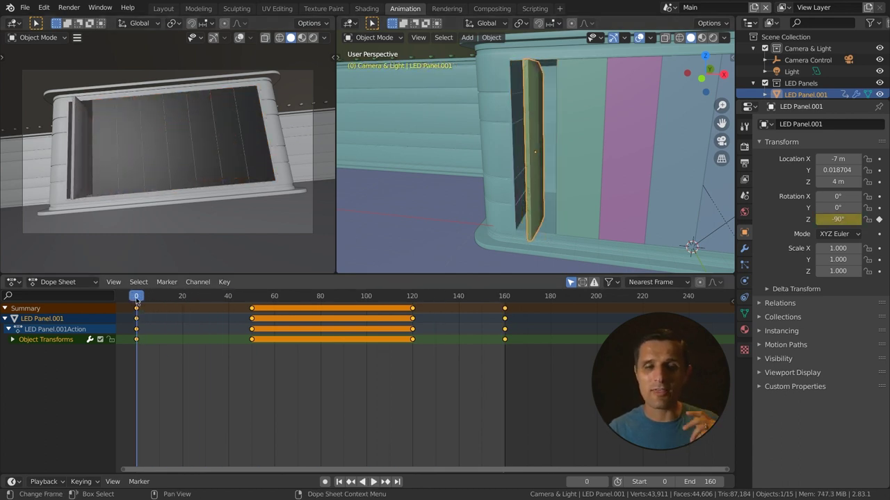
pyautogui.moveTo(137, 299); pyautogui.dragTo(298, 297)
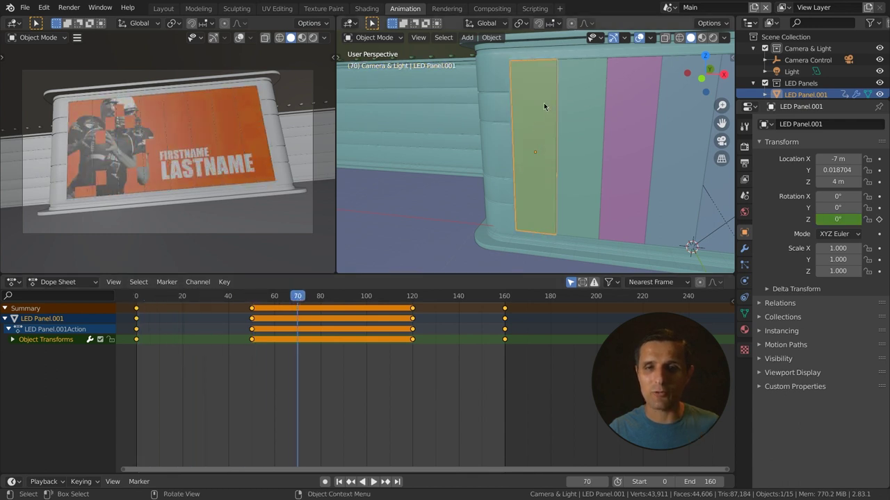
pyautogui.moveTo(378, 297); pyautogui.dragTo(324, 298)
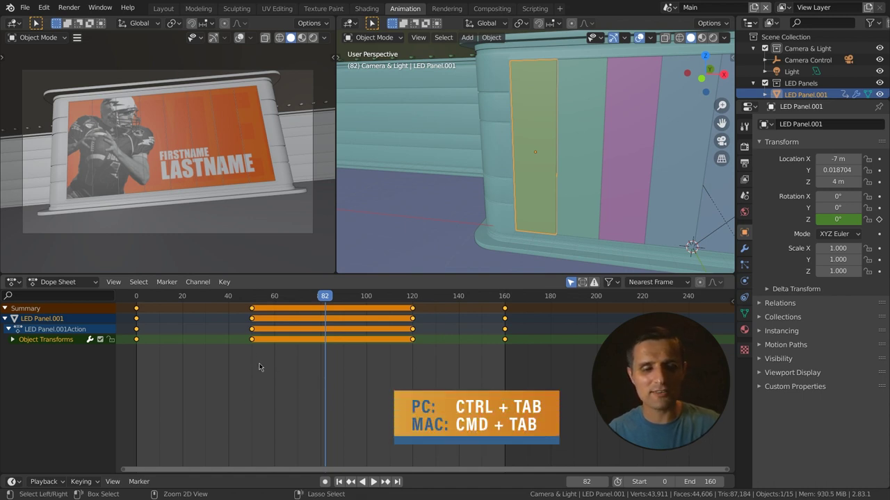
# Switch the Dope Sheet to the Graph Editor and fit the first LED panel's whole rotation curve in it.
pyautogui.hotkey('ctrl', 'Tab')
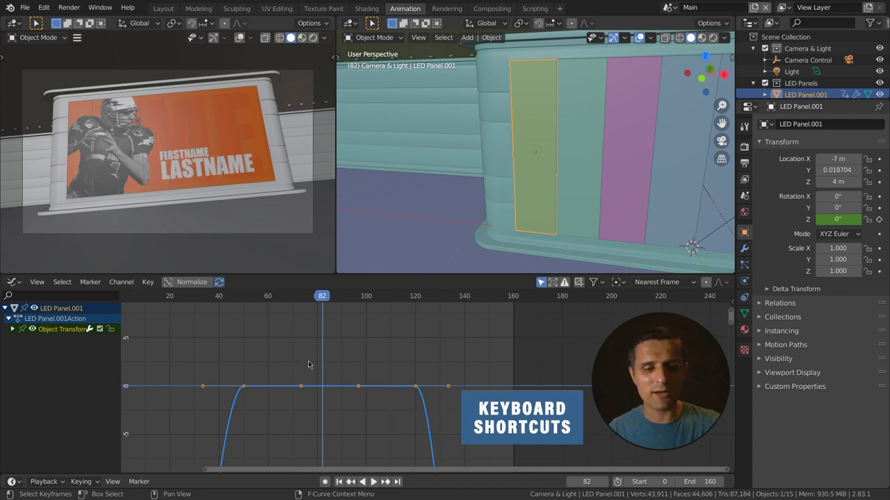
pyautogui.press('Home')
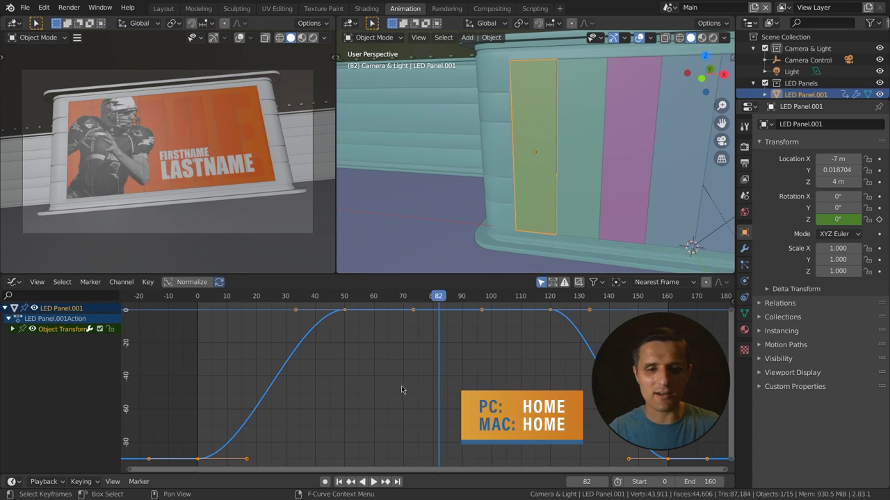
pyautogui.keyDown('ctrl'); pyautogui.moveTo(401, 390); pyautogui.dragTo(353, 389, button='middle'); pyautogui.keyUp('ctrl')
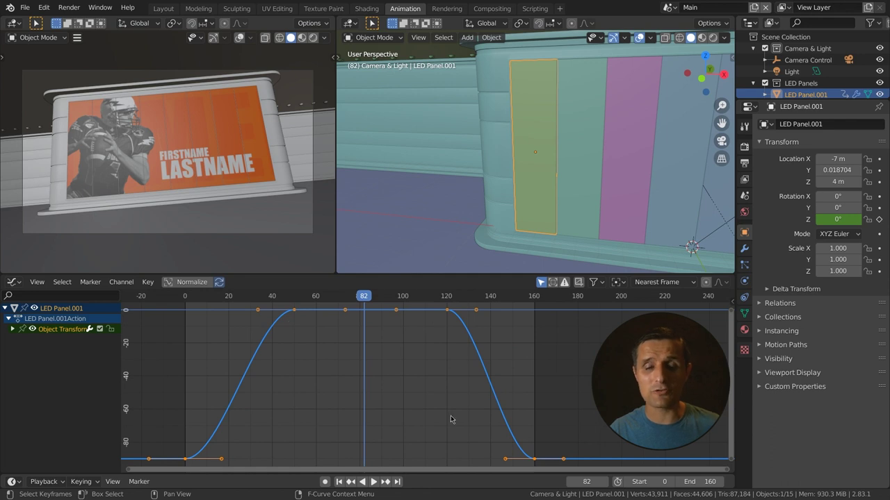
# Play and scrub the animation against the F-curve to examine how the panel eases into and out of its closed position.
pyautogui.moveTo(358, 314); pyautogui.dragTo(293, 327)
pyautogui.press('space')
pyautogui.press('space')
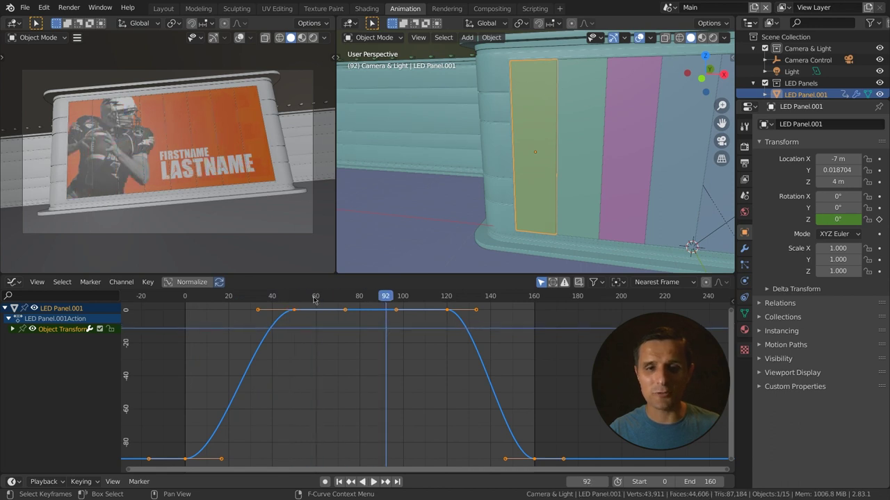
pyautogui.press('space')
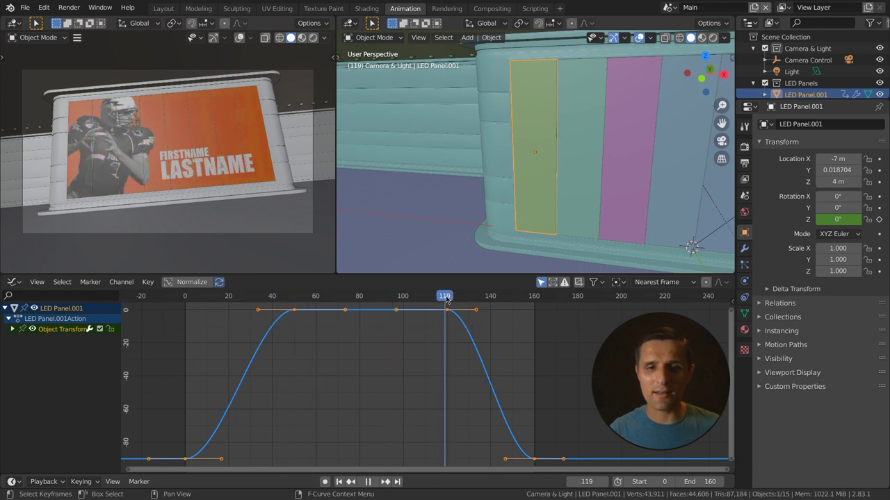
pyautogui.press('space')
pyautogui.moveTo(432, 312); pyautogui.dragTo(297, 317)
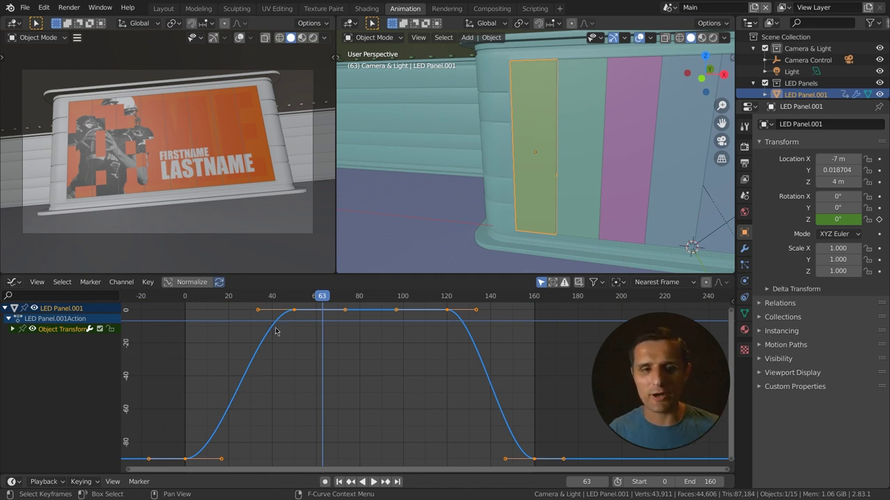
# Scale the incoming handle of the frame 50 keyframe so it extends back to about frame 0.
pyautogui.click(258, 312)
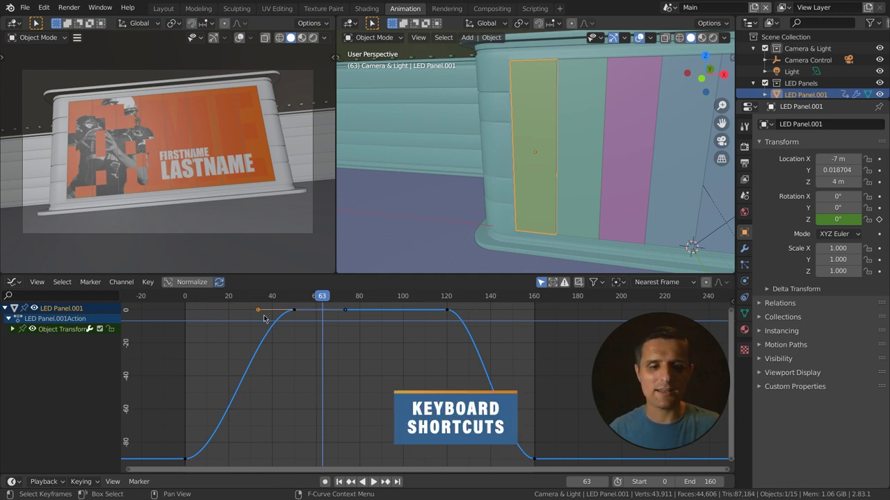
pyautogui.press('s')
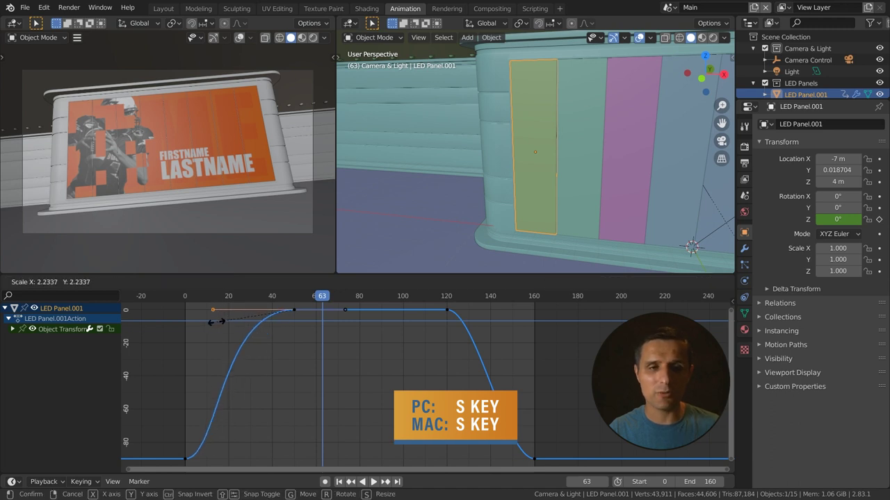
pyautogui.click(197, 324)
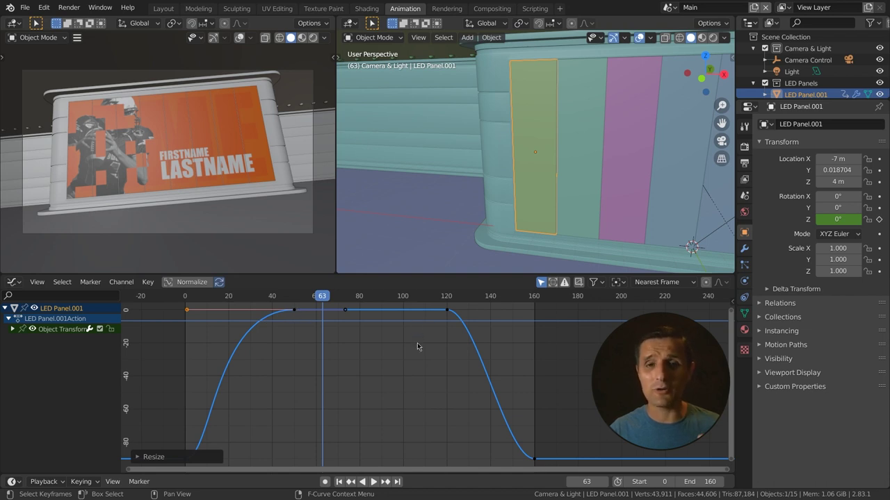
# Scale the outgoing handle of the frame 120 keyframe so it extends forward to about frame 160.
pyautogui.click(448, 298)
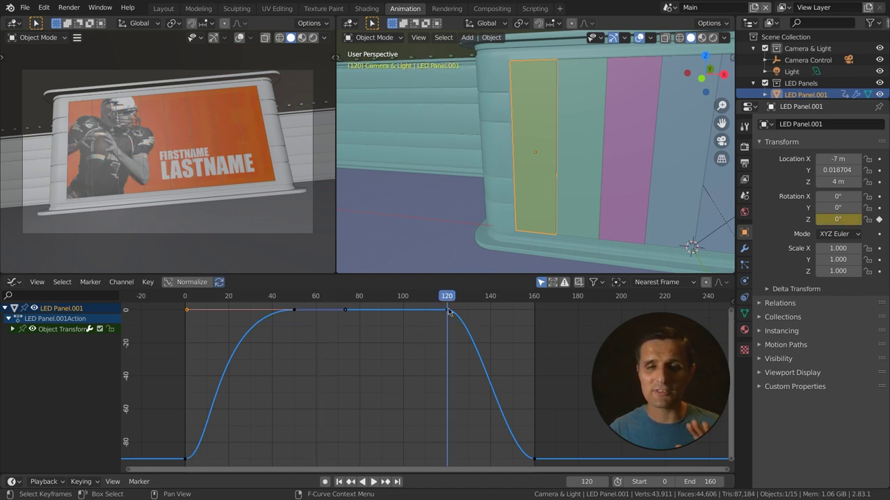
pyautogui.click(448, 313)
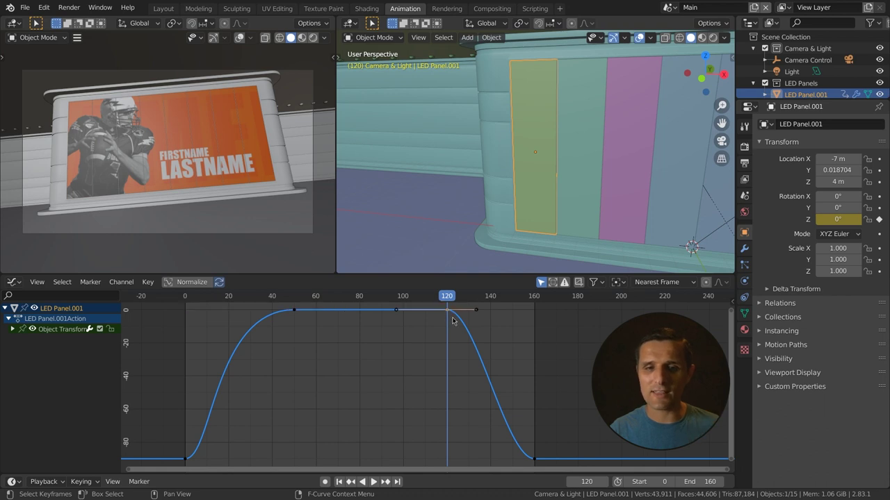
pyautogui.click(475, 311)
pyautogui.press('s')
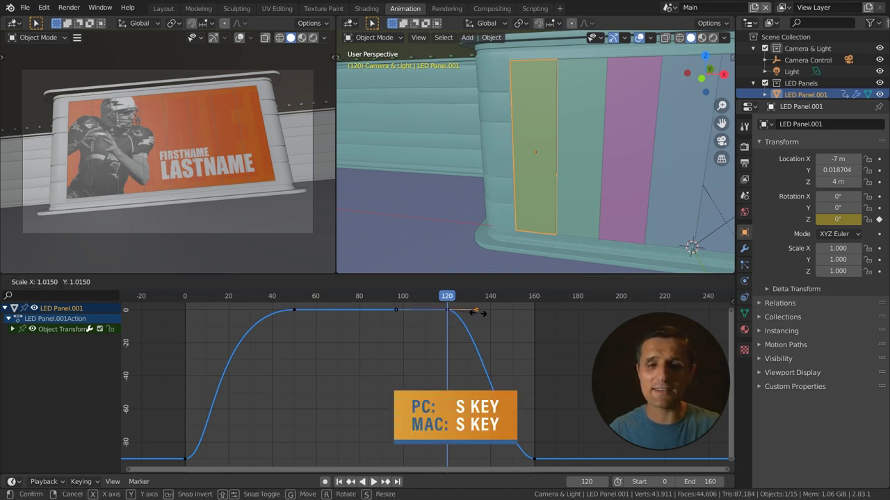
pyautogui.click(538, 325)
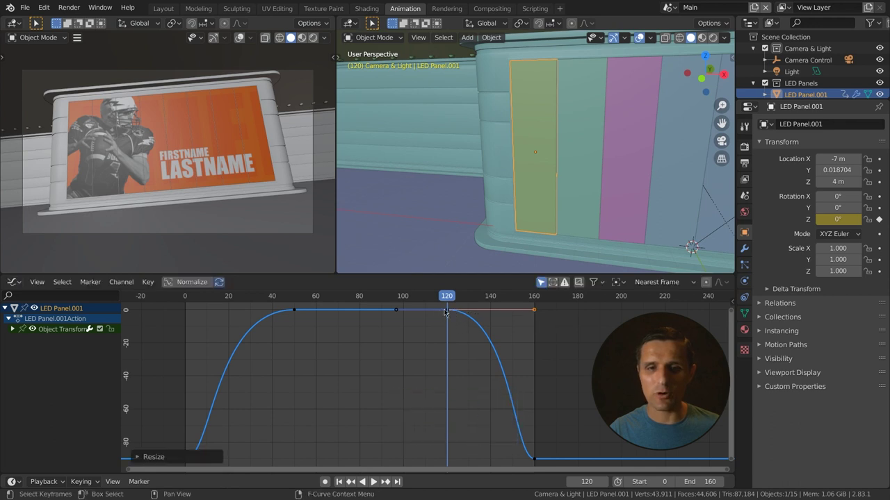
# Play back the panel animation to check the adjusted easing of the opening and closing motion.
pyautogui.press('space')
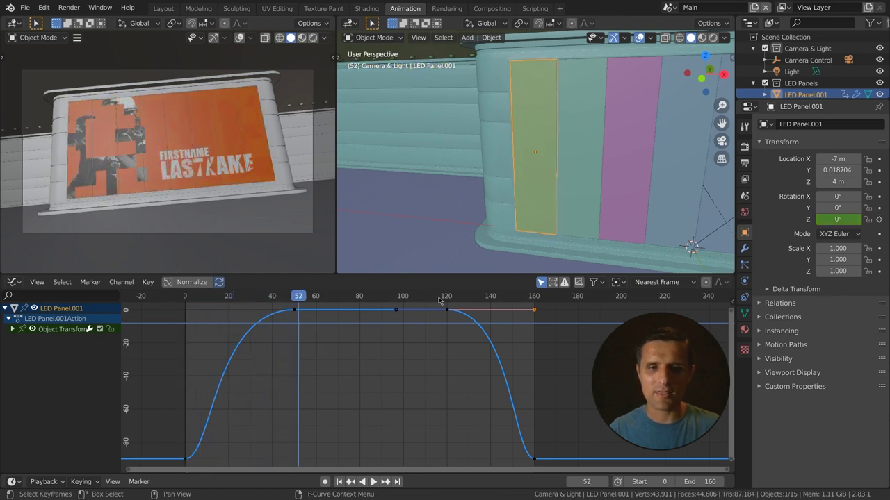
pyautogui.press('space')
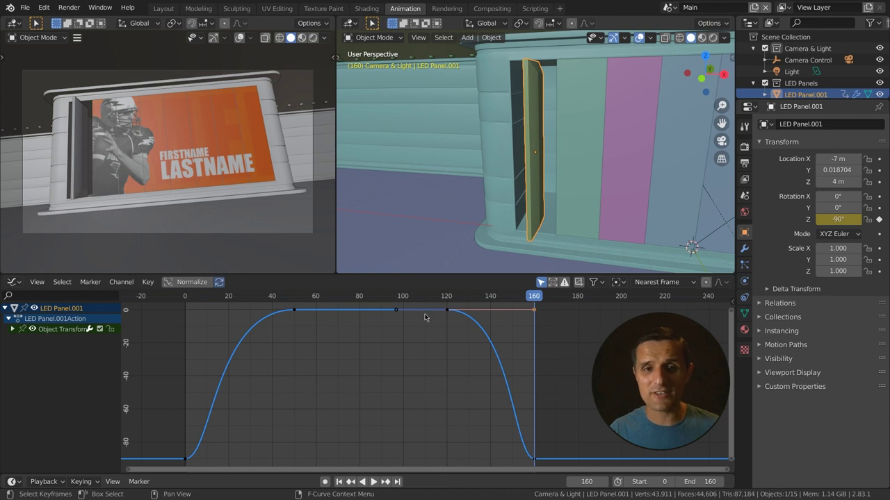
pyautogui.moveTo(396, 296); pyautogui.dragTo(387, 296)
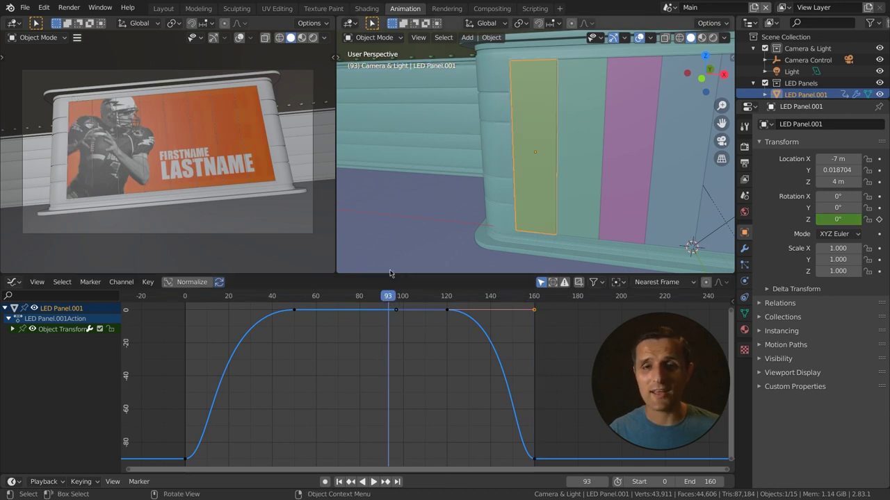
# Link LED Panel.001's animation data to the other seven LED panels and scrub through the timeline to check the shared rotation.
pyautogui.moveTo(551, 189); pyautogui.dragTo(485, 199, button='middle')
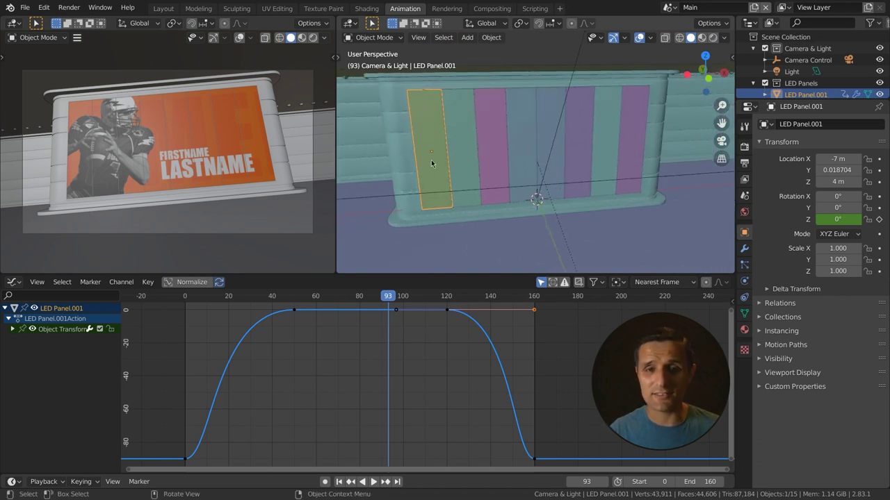
pyautogui.click(634, 132)
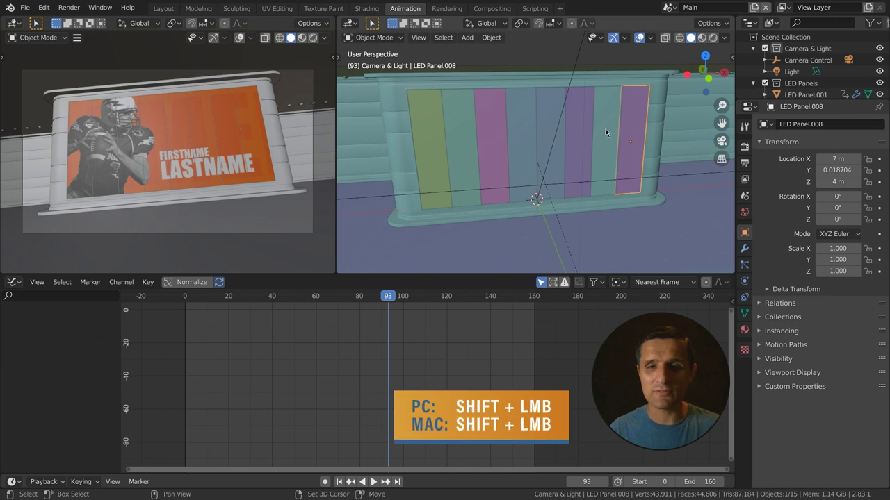
pyautogui.keyDown('shift'); pyautogui.click(606, 128); pyautogui.keyUp('shift')
pyautogui.keyDown('shift'); pyautogui.click(577, 129); pyautogui.keyUp('shift')
pyautogui.keyDown('shift'); pyautogui.click(549, 122); pyautogui.keyUp('shift')
pyautogui.keyDown('shift'); pyautogui.click(522, 124); pyautogui.keyUp('shift')
pyautogui.keyDown('shift'); pyautogui.click(492, 123); pyautogui.keyUp('shift')
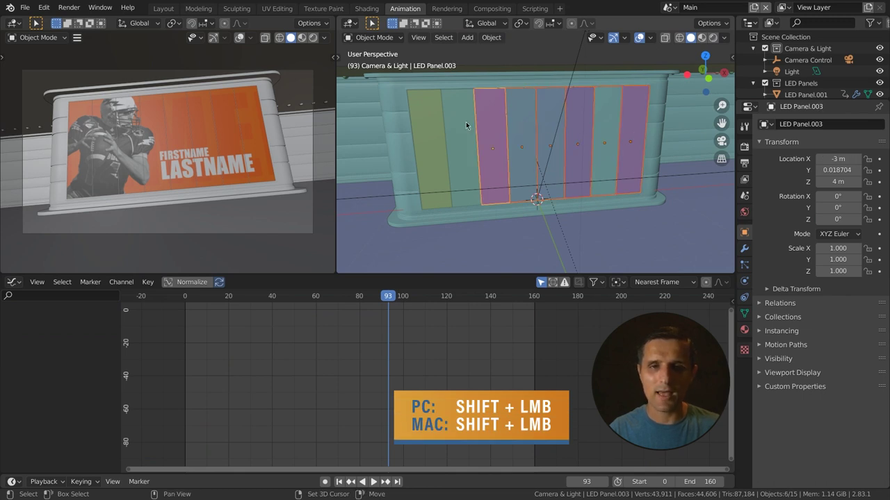
pyautogui.keyDown('shift'); pyautogui.click(464, 124); pyautogui.keyUp('shift')
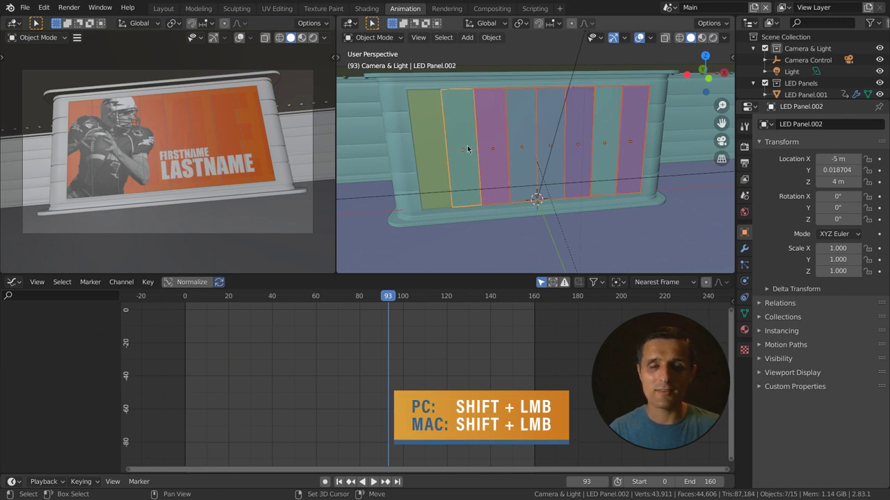
pyautogui.keyDown('shift'); pyautogui.click(431, 142); pyautogui.keyUp('shift')
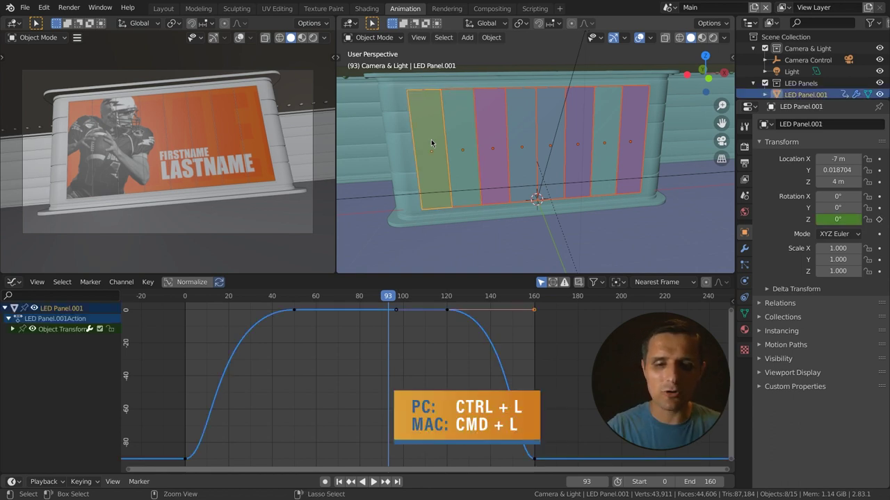
pyautogui.hotkey('ctrl', 'l')
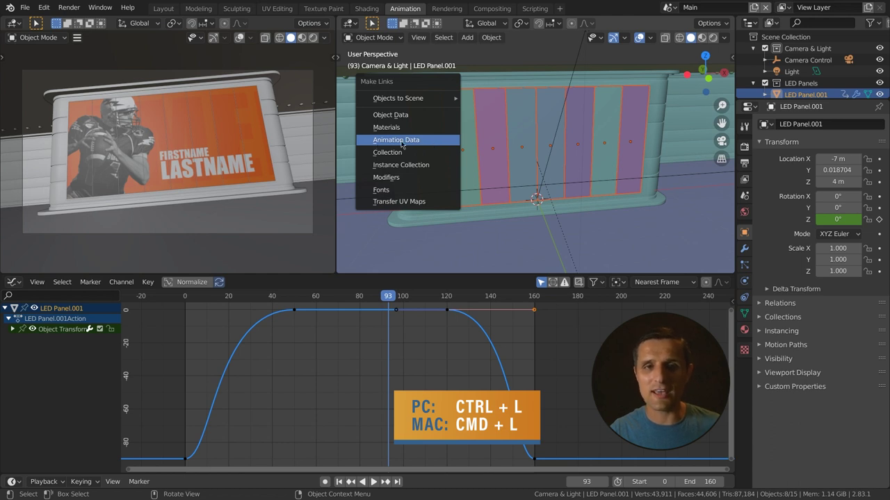
pyautogui.click(402, 143)
pyautogui.click(347, 302)
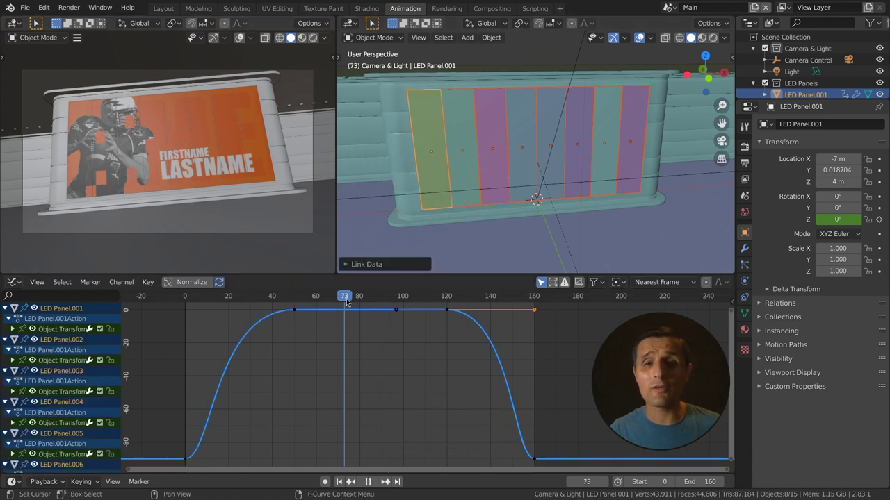
pyautogui.moveTo(347, 303); pyautogui.dragTo(192, 302)
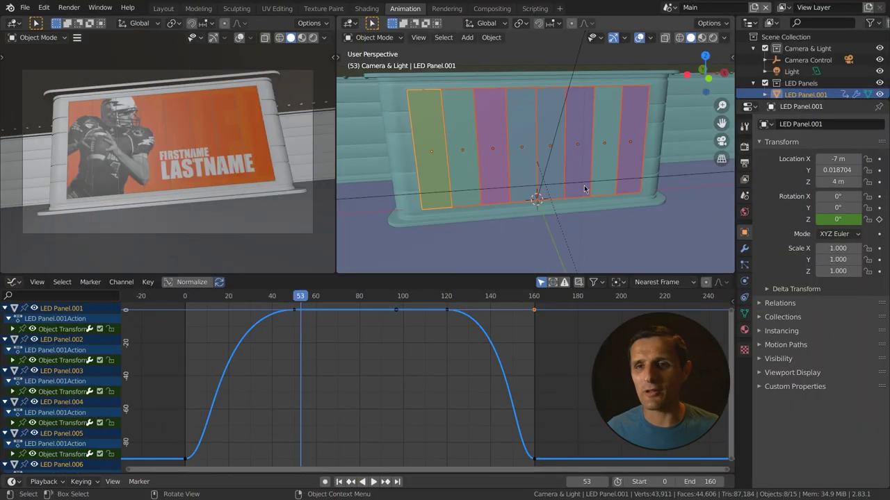
# Set the Camera Control object's Z rotation to 15° and keyframe it at frame 0.
pyautogui.click(765, 61)
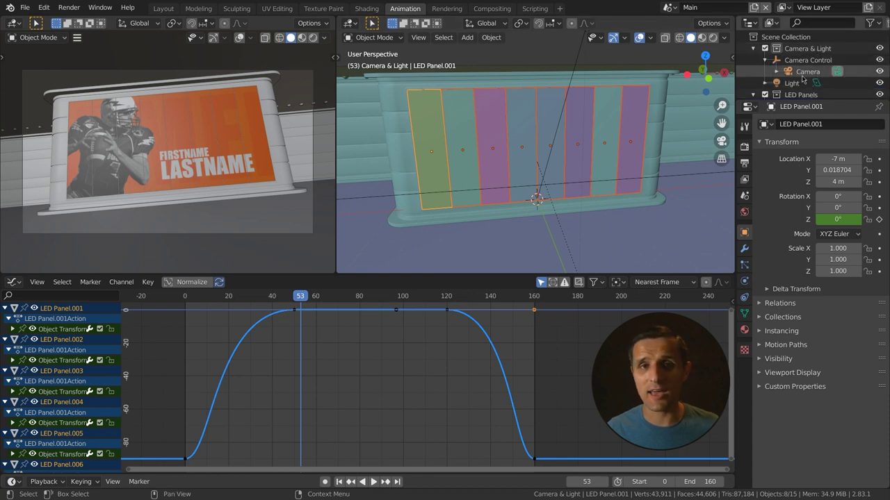
pyautogui.click(800, 63)
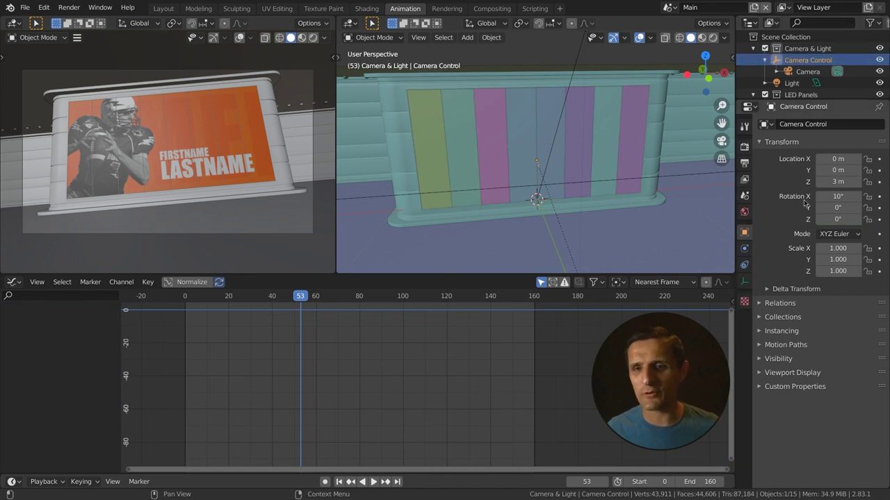
pyautogui.moveTo(832, 221); pyautogui.dragTo(881, 221)
pyautogui.click(834, 219)
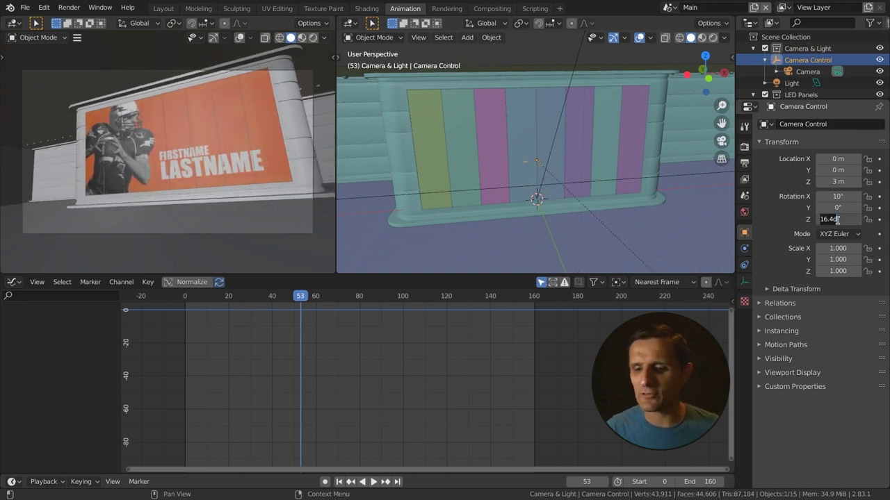
pyautogui.write('15')
pyautogui.press('Return')
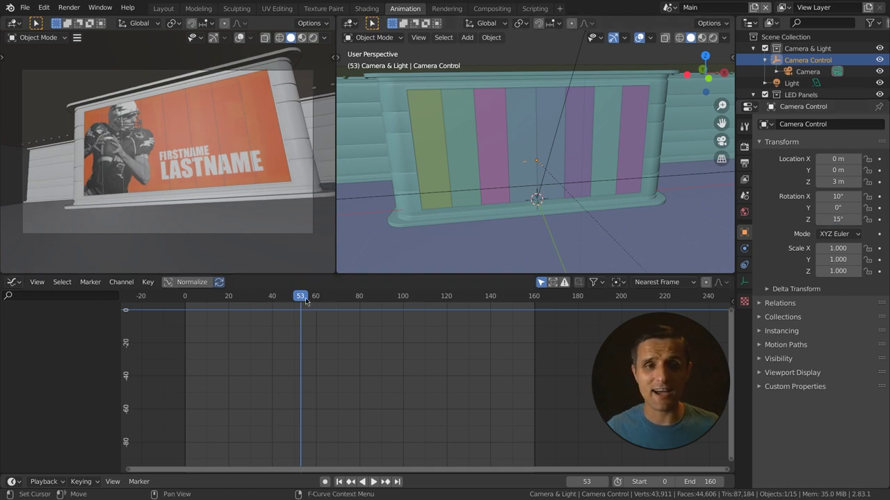
pyautogui.moveTo(303, 299); pyautogui.dragTo(181, 307)
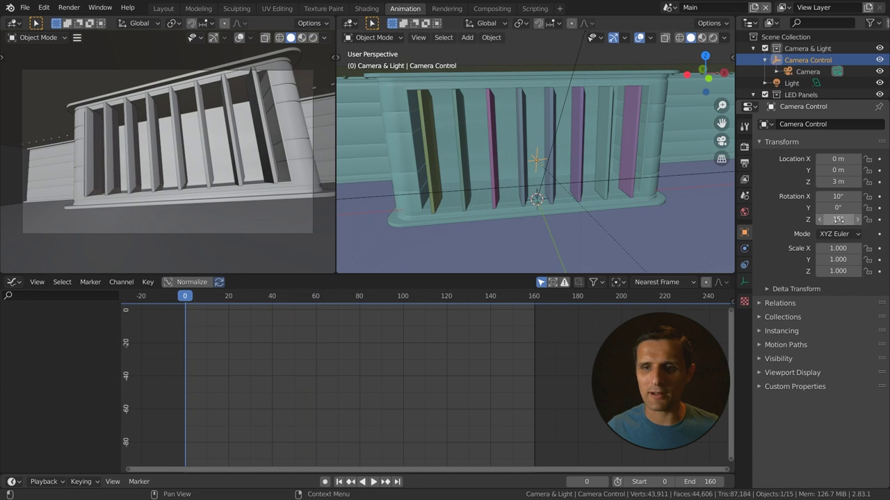
pyautogui.click(879, 222)
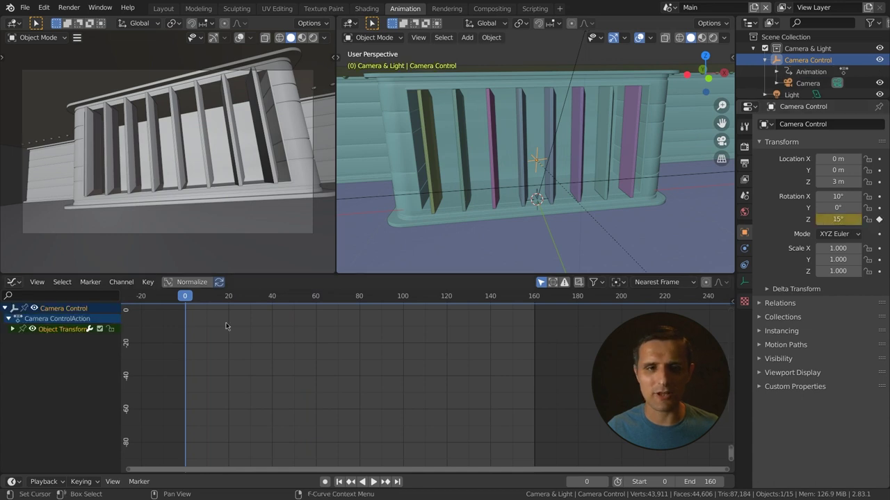
# Keyframe the Camera Control object's Z rotation at -5° on frame 160.
pyautogui.moveTo(185, 308); pyautogui.dragTo(534, 312)
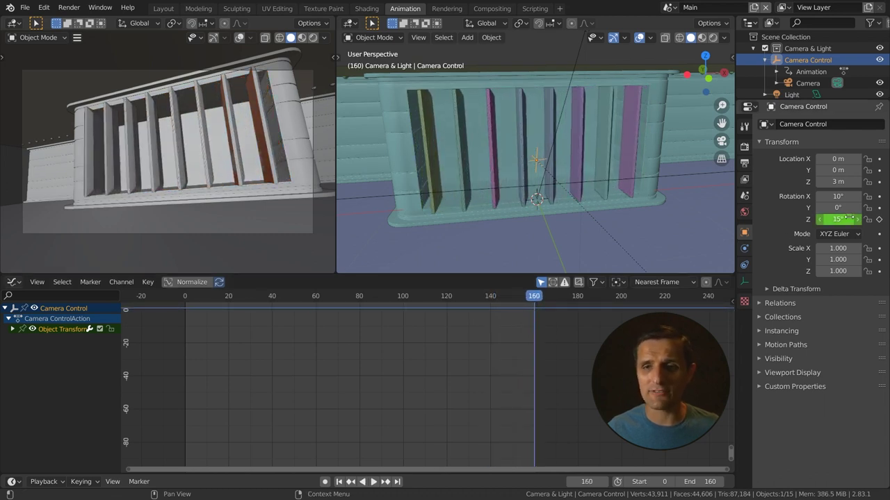
pyautogui.moveTo(849, 219); pyautogui.dragTo(842, 219)
pyautogui.click(878, 219)
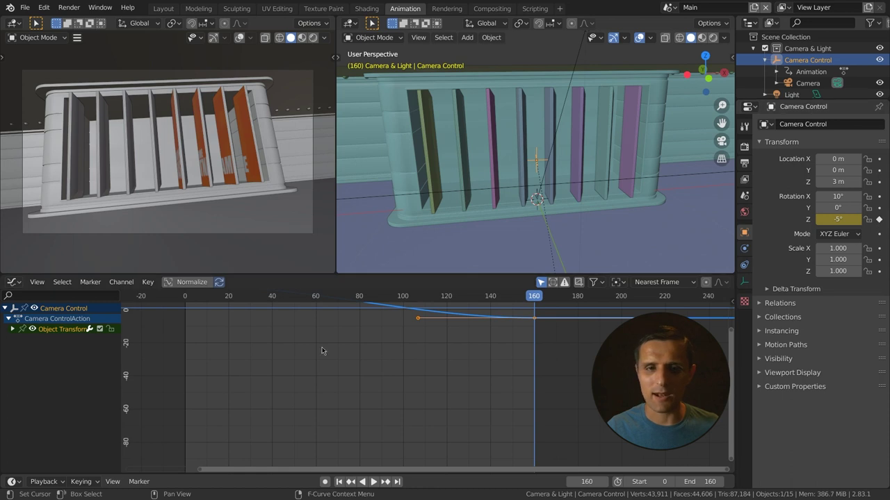
# Examine the full Camera Control rotation curve and play back the camera move with its current easing.
pyautogui.press('Home')
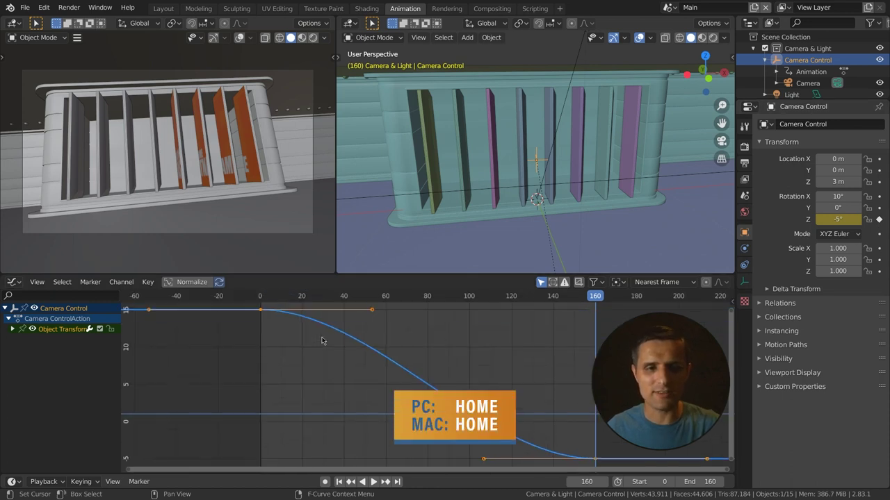
pyautogui.keyDown('ctrl'); pyautogui.moveTo(355, 346); pyautogui.dragTo(328, 368, button='middle'); pyautogui.keyUp('ctrl')
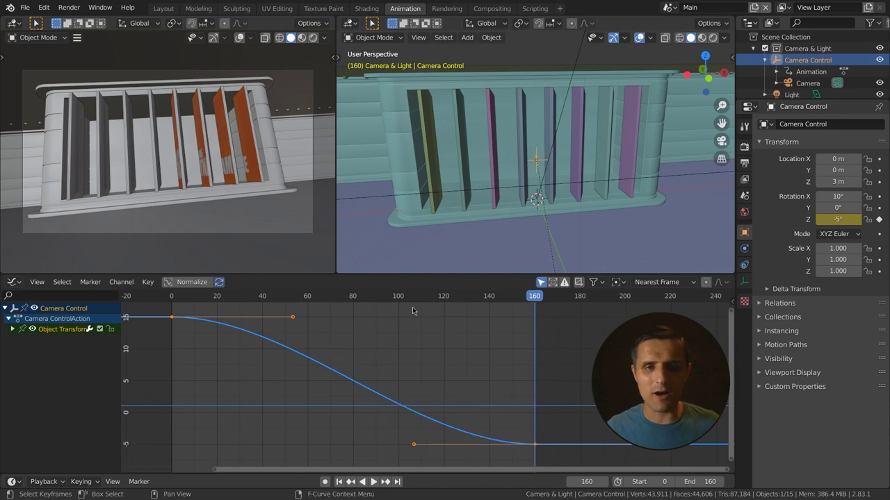
pyautogui.press('space')
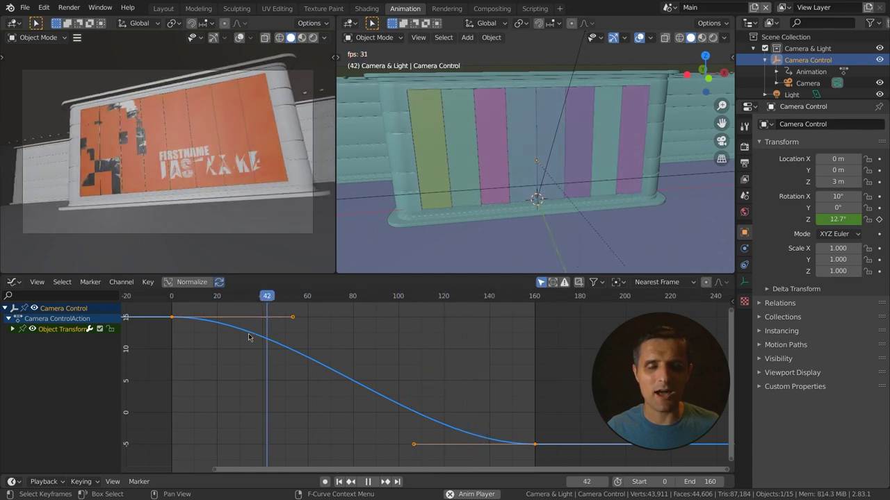
pyautogui.press('space')
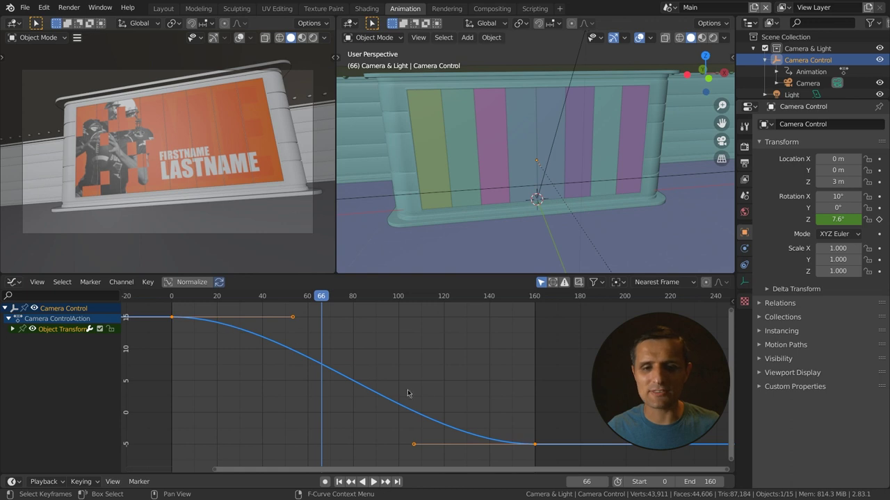
# Set the interpolation mode of the Camera Control rotation keyframes to Linear.
pyautogui.rightClick(199, 336)
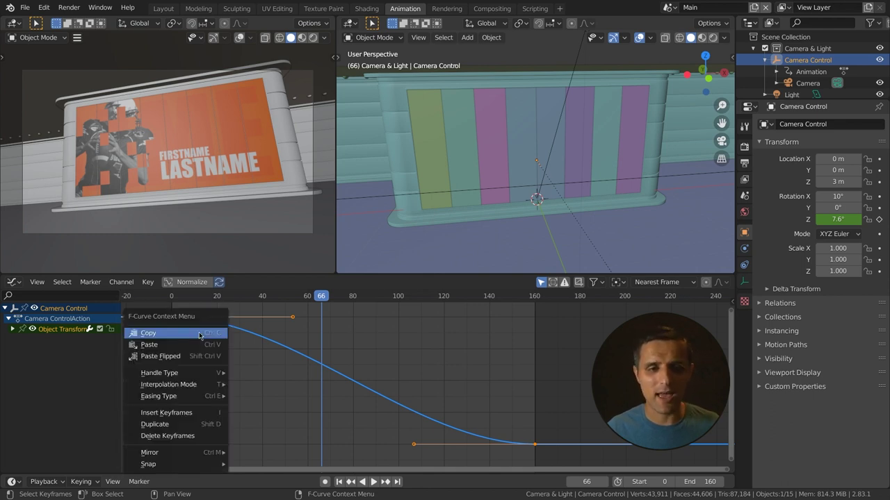
pyautogui.moveTo(169, 386)
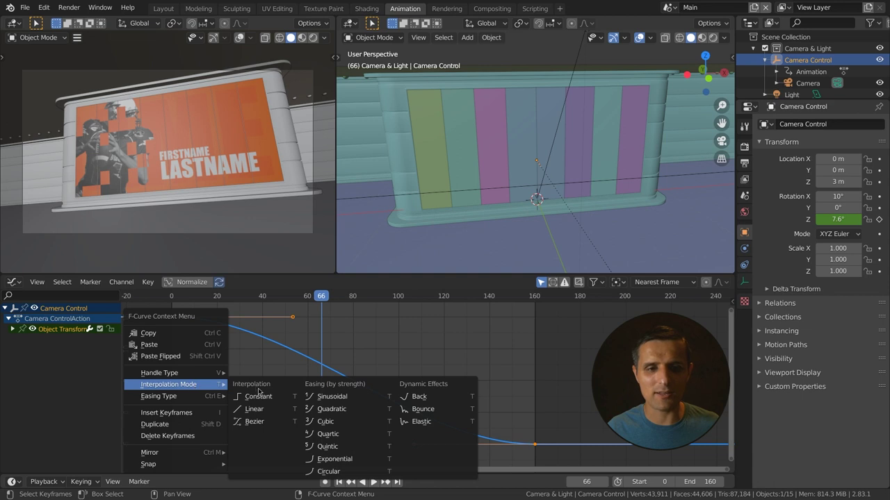
pyautogui.click(261, 410)
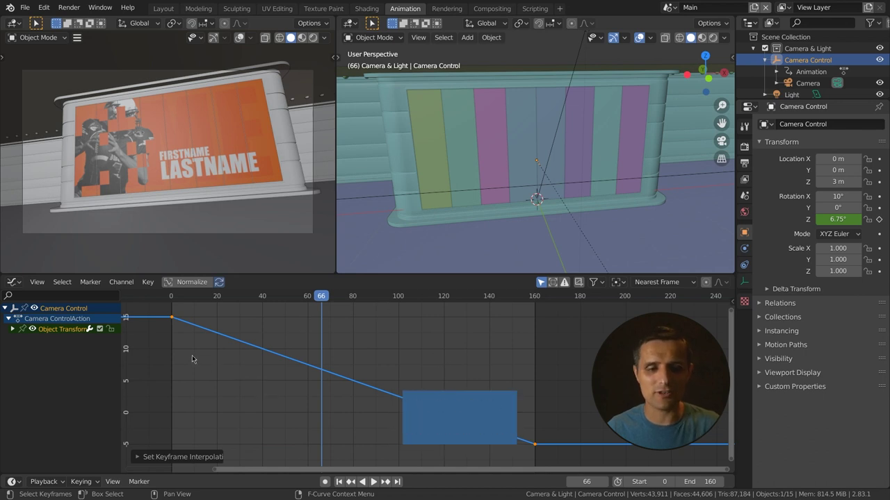
# Switch the Camera Control keyframes to Bezier interpolation for comparison and return them to Linear.
pyautogui.press('t')
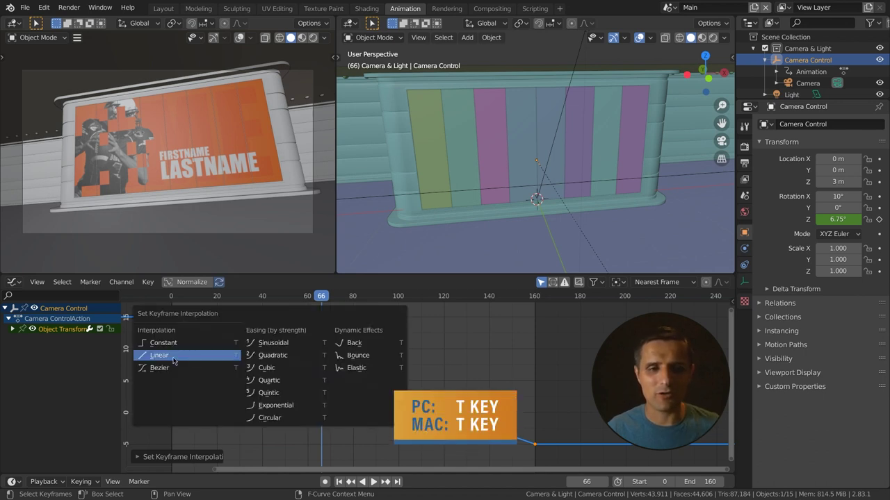
pyautogui.click(173, 359)
pyautogui.press('t')
pyautogui.click(217, 376)
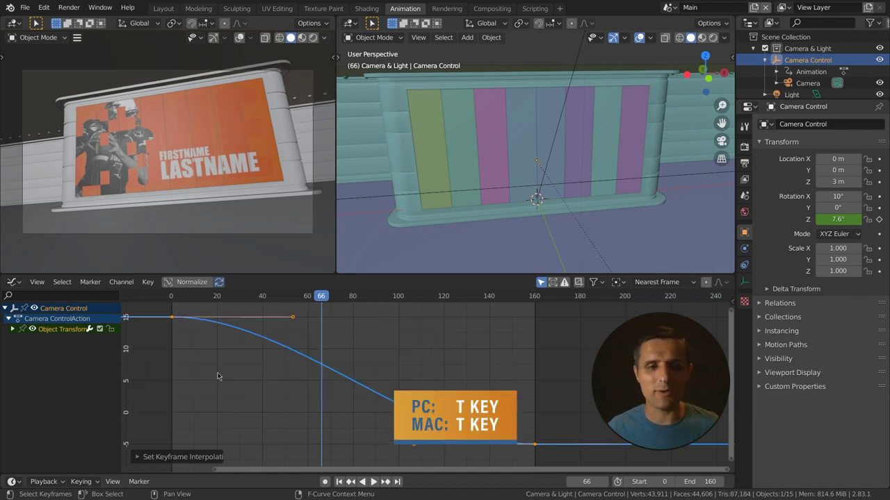
pyautogui.press('t')
pyautogui.click(222, 365)
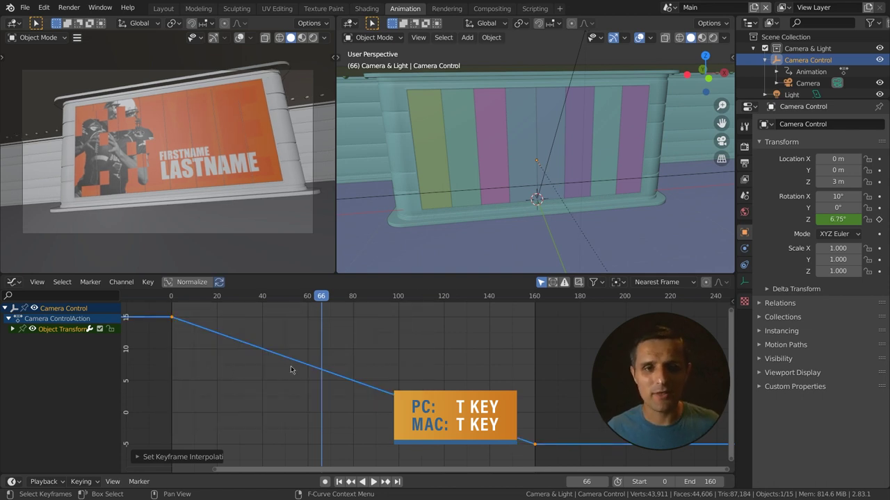
# Play the animation from the first frame and scrub the timeline to check the linear camera rotation.
pyautogui.hotkey('shift', 'Left')
pyautogui.press('space')
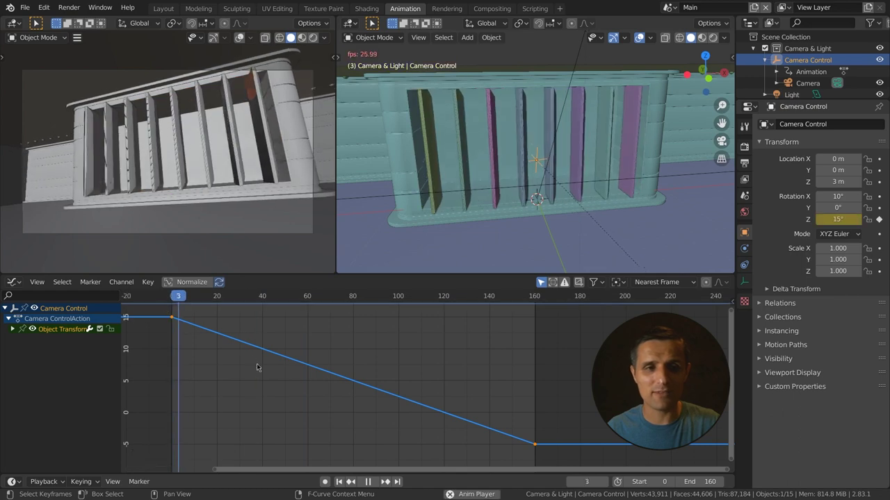
pyautogui.press('space')
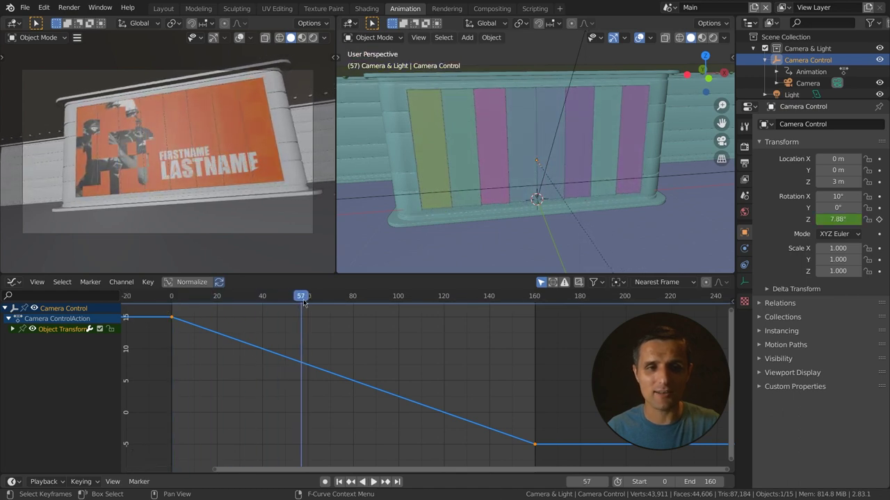
pyautogui.moveTo(303, 302); pyautogui.dragTo(258, 302)
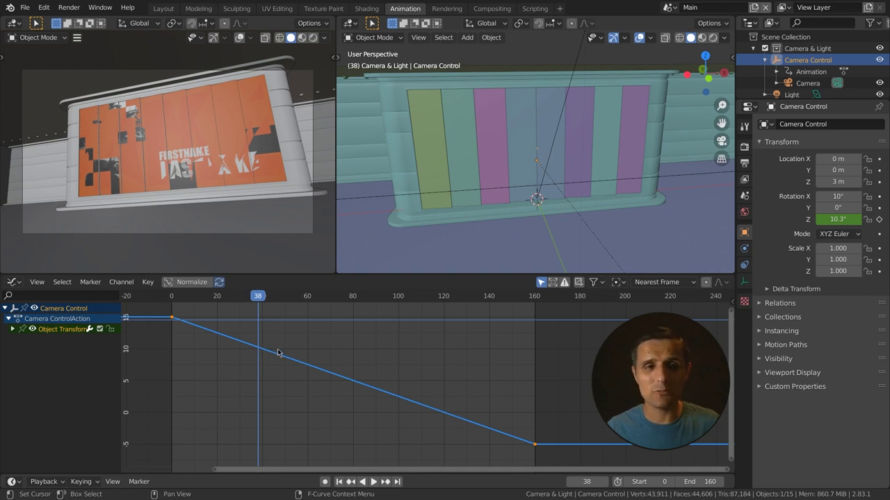
# Set the Camera object's Y location to 1 m at frame 0 and keyframe it.
pyautogui.moveTo(256, 299); pyautogui.dragTo(173, 298)
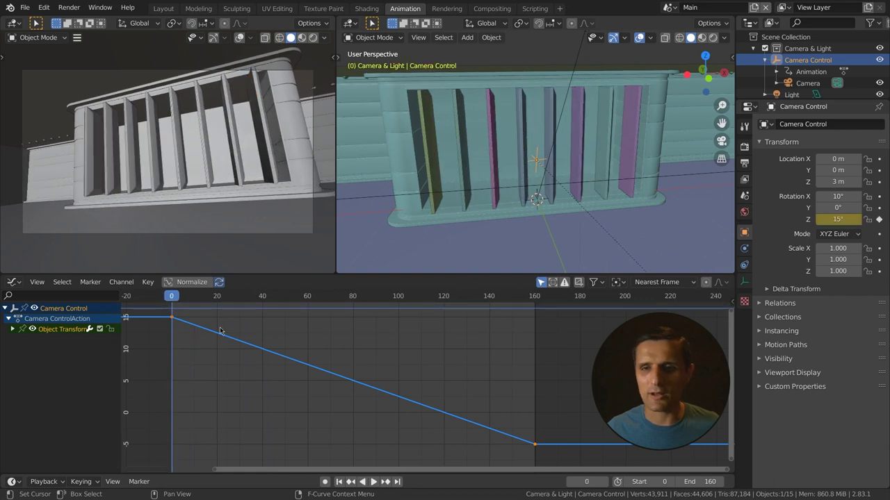
pyautogui.click(807, 83)
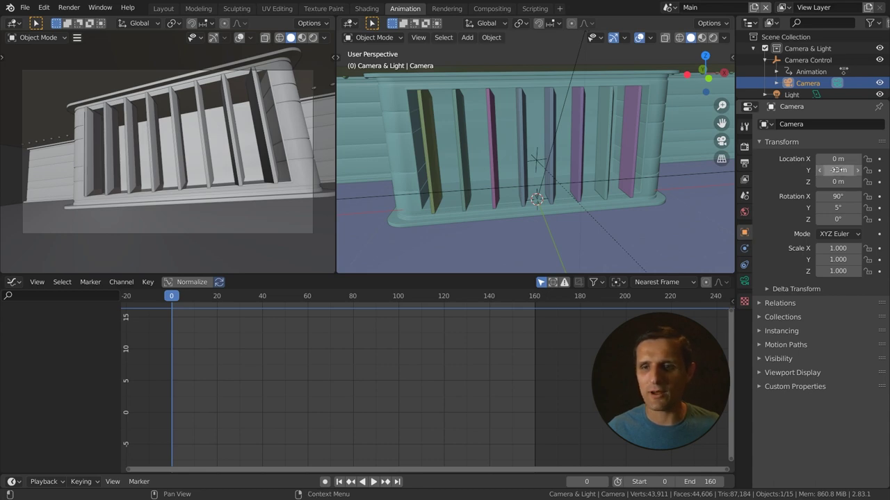
pyautogui.moveTo(838, 169); pyautogui.dragTo(887, 170)
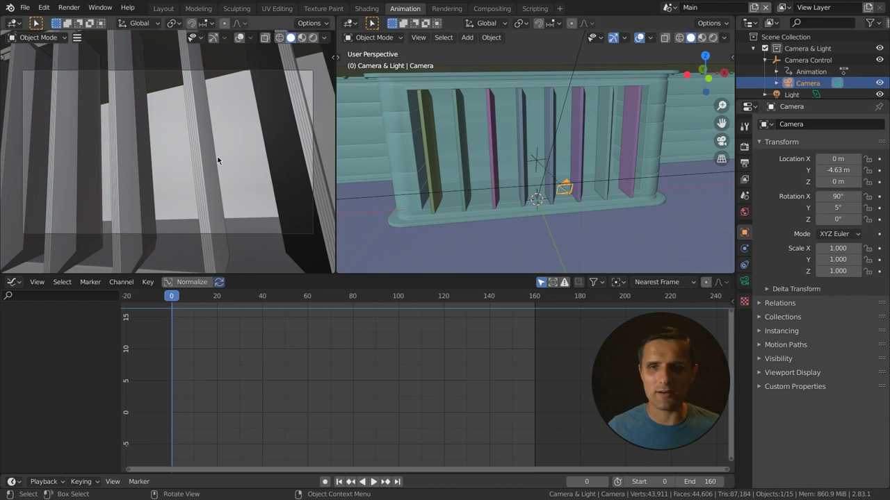
pyautogui.moveTo(834, 169); pyautogui.dragTo(842, 169)
pyautogui.click(835, 170)
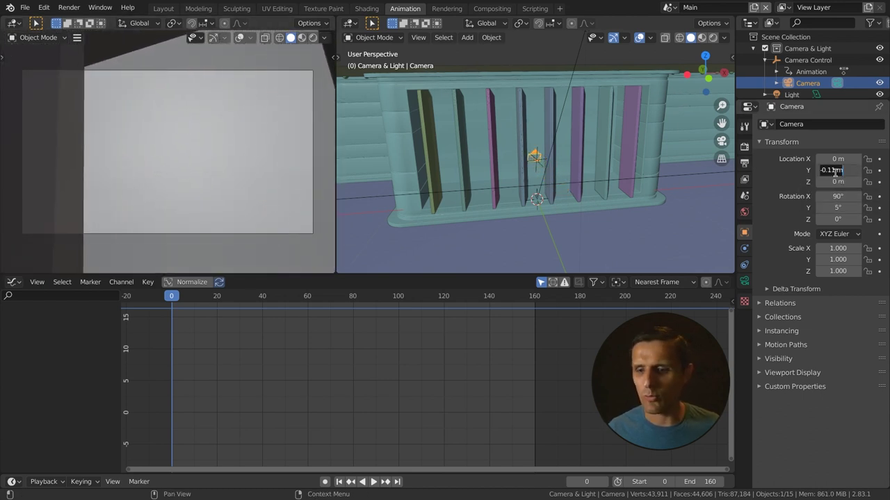
pyautogui.write('-1')
pyautogui.press('Return')
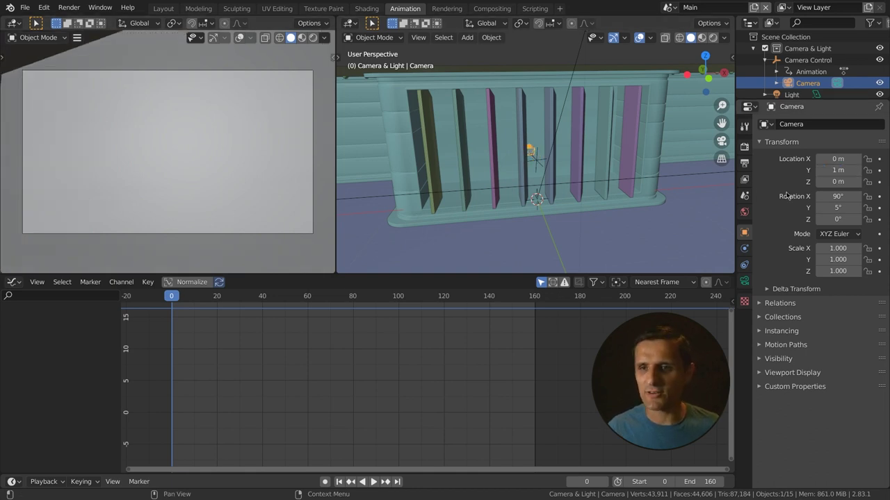
pyautogui.click(880, 171)
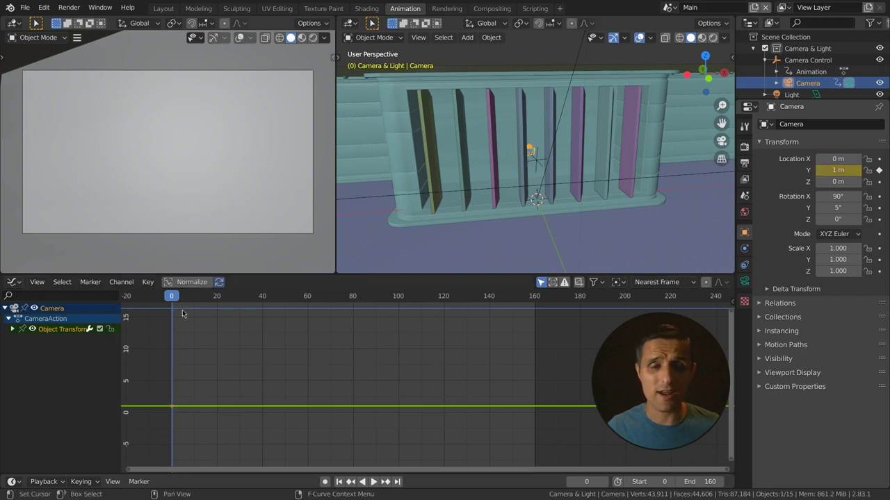
# Set the Camera's Y location to -13 m at frame 40 and keyframe it.
pyautogui.moveTo(171, 299); pyautogui.dragTo(263, 305)
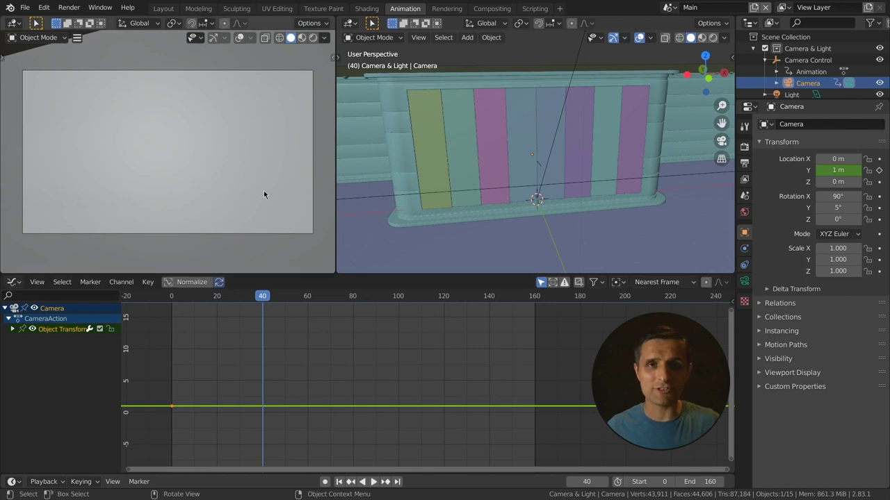
pyautogui.press('i')
pyautogui.click(838, 170)
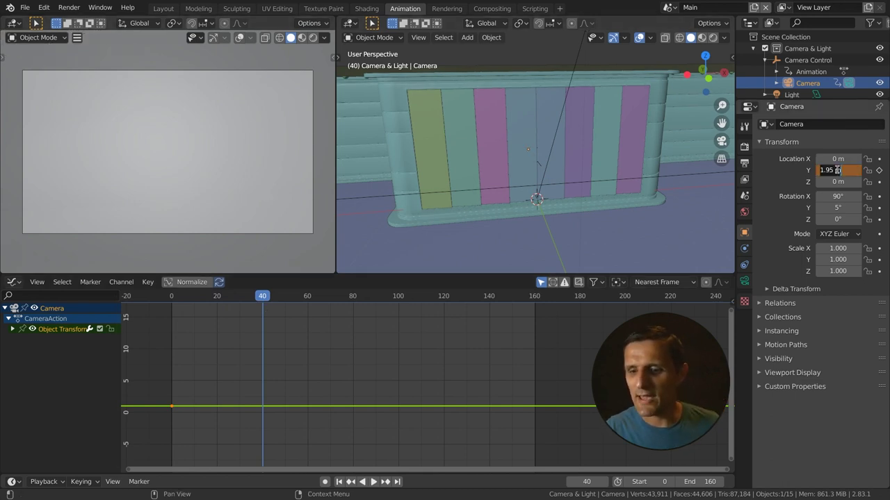
pyautogui.write('-15')
pyautogui.press('Return')
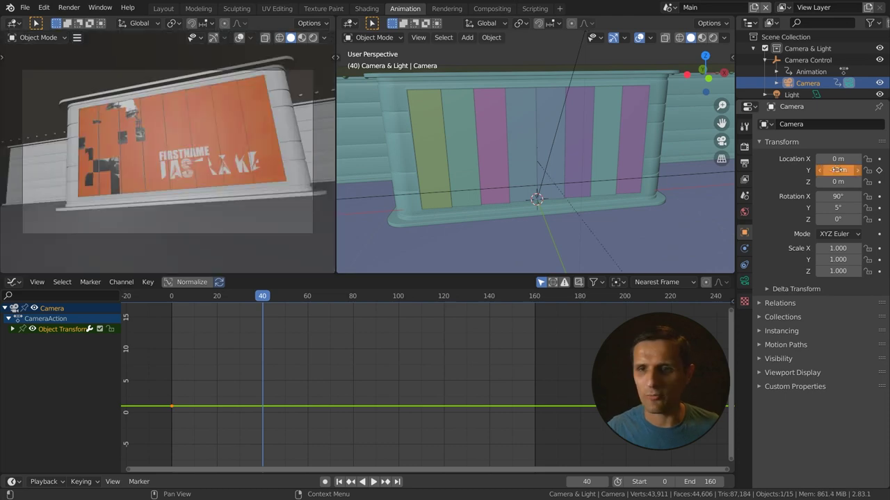
pyautogui.press('i')
# Add a keyframe holding the Camera's Y location at -13 m on frame 120.
pyautogui.hotkey('shift', 'ctrl', 'space')
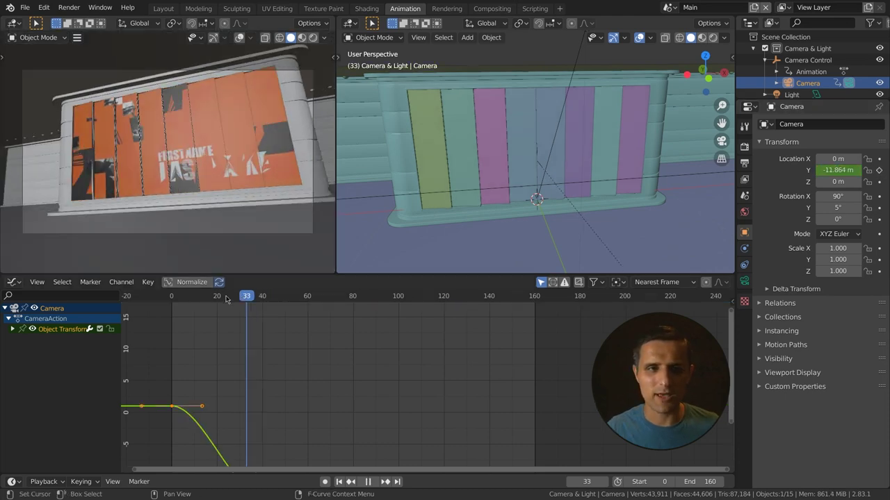
pyautogui.moveTo(226, 299); pyautogui.dragTo(445, 313)
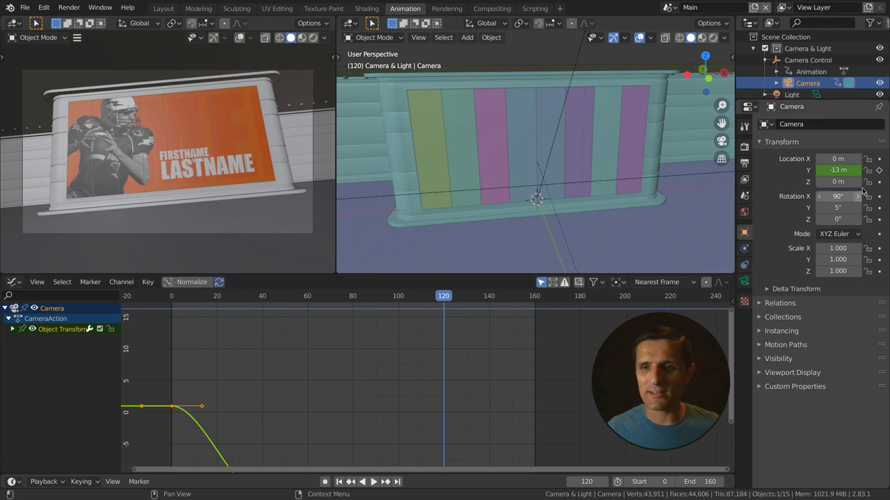
pyautogui.click(879, 170)
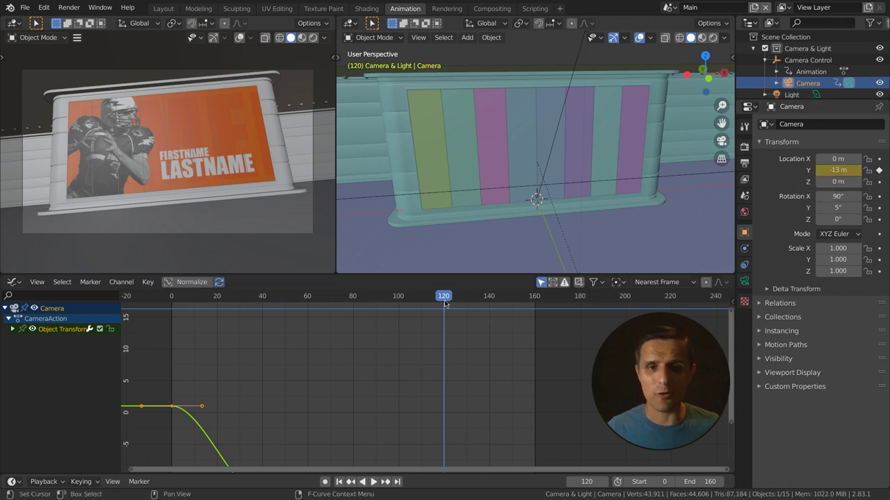
# Set the Camera's Y location to 1 m at frame 160 and keyframe it.
pyautogui.moveTo(444, 299); pyautogui.dragTo(536, 304)
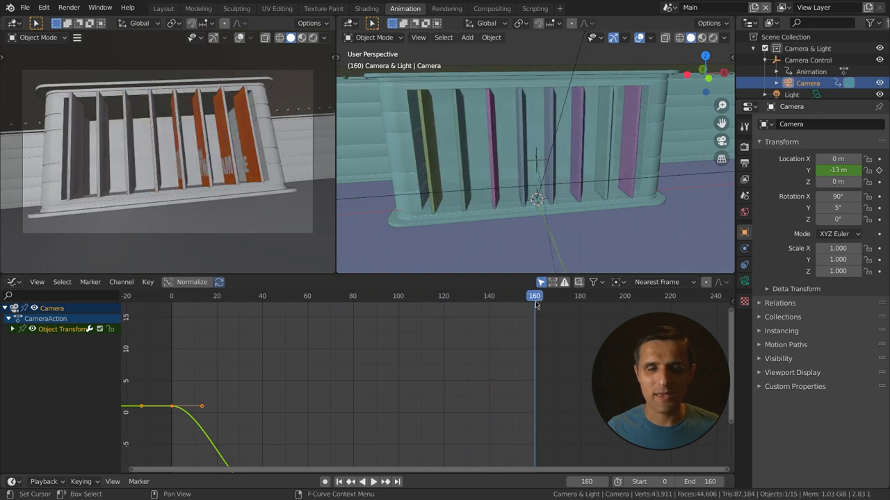
pyautogui.click(834, 171)
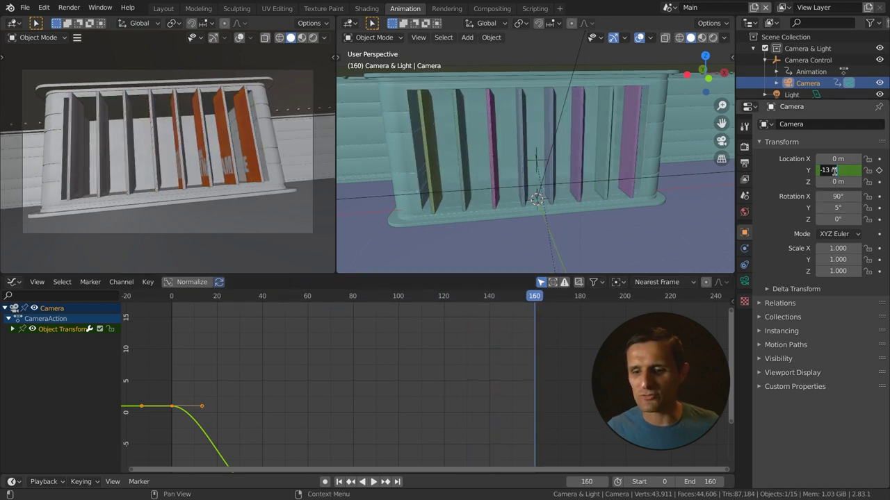
pyautogui.press('Return')
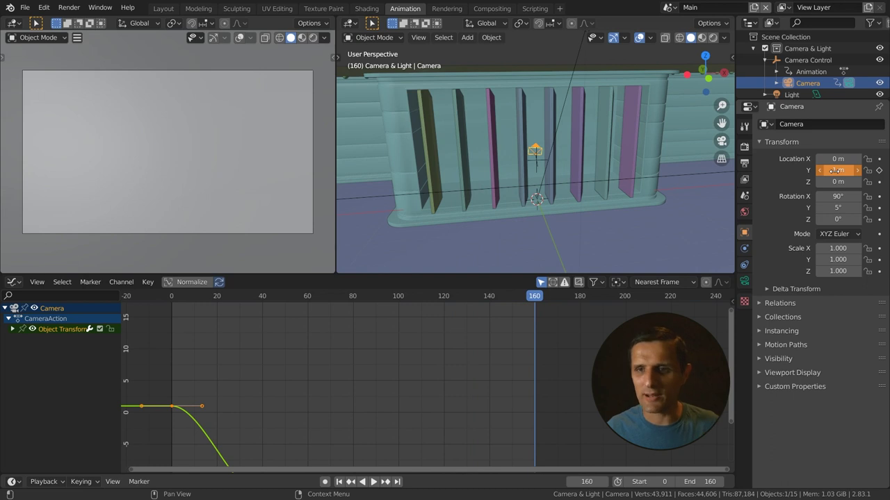
pyautogui.click(879, 170)
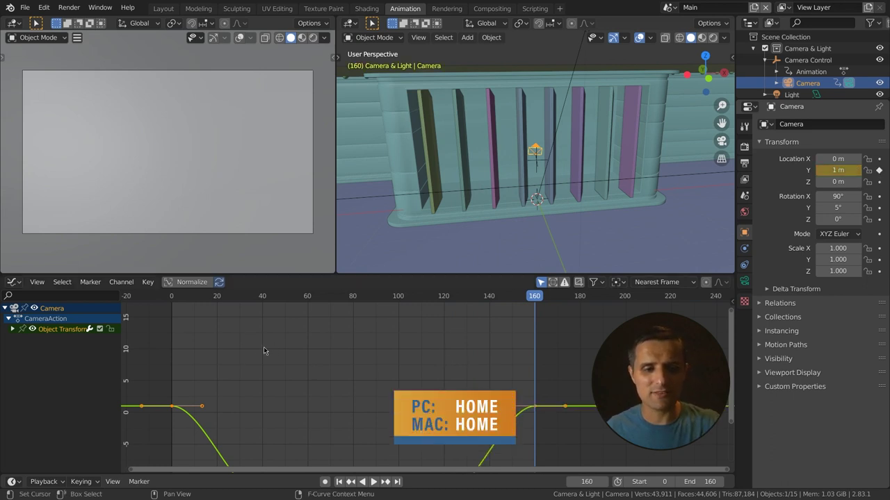
# Examine the Camera's complete Y location curve and play the animation from frame 0 to check the pull-out move.
pyautogui.press('Home')
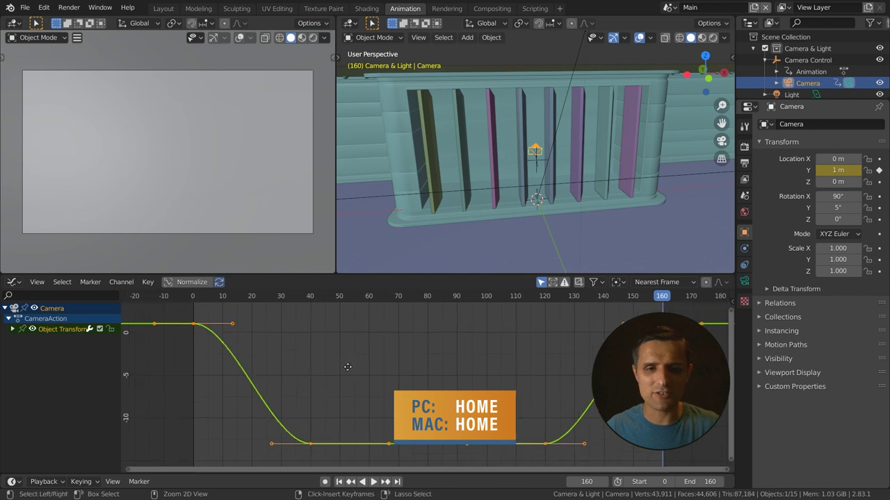
pyautogui.scroll(-2, 339, 368)
pyautogui.scroll(-1, 340, 368)
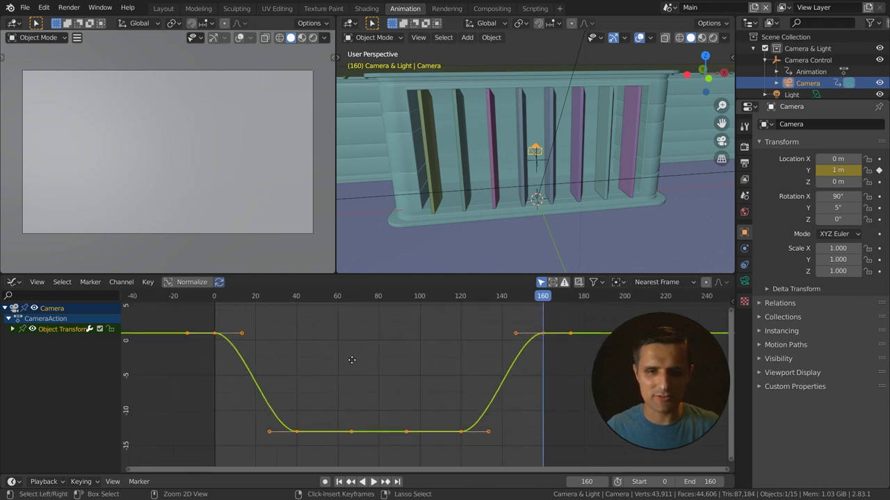
pyautogui.keyDown('ctrl'); pyautogui.scroll(-2, 349, 359); pyautogui.keyUp('ctrl')
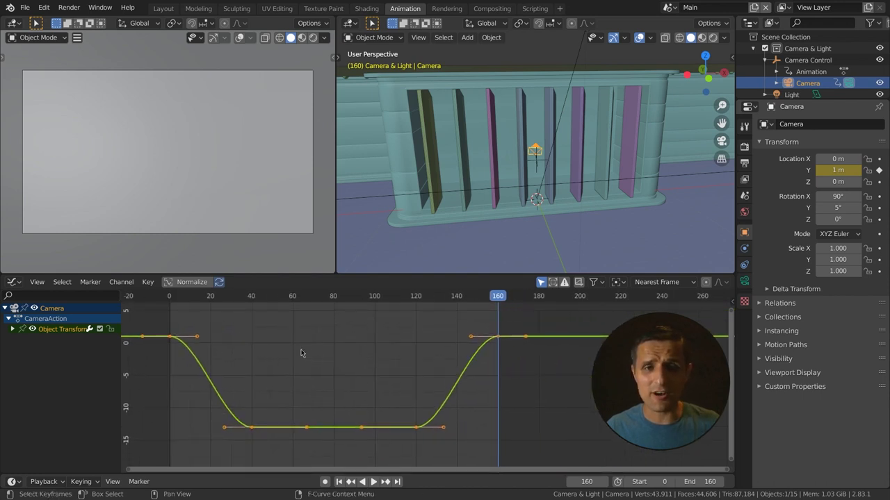
pyautogui.hotkey('shift', 'Left')
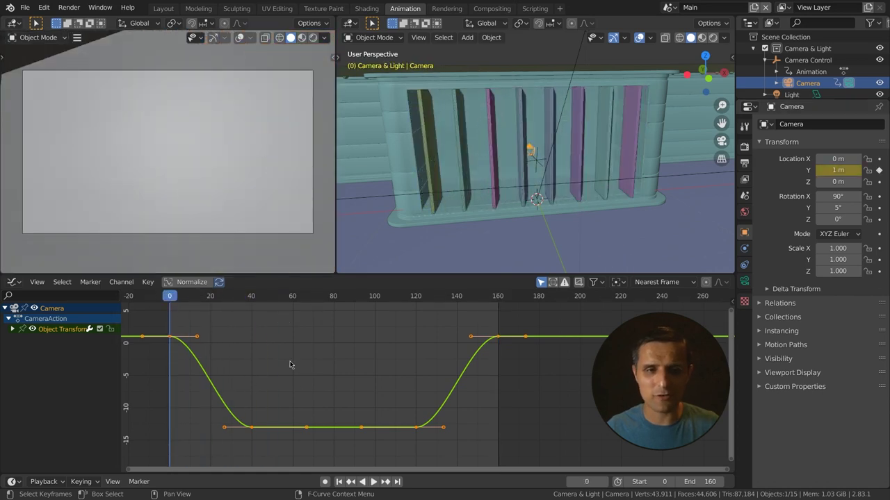
pyautogui.press('space')
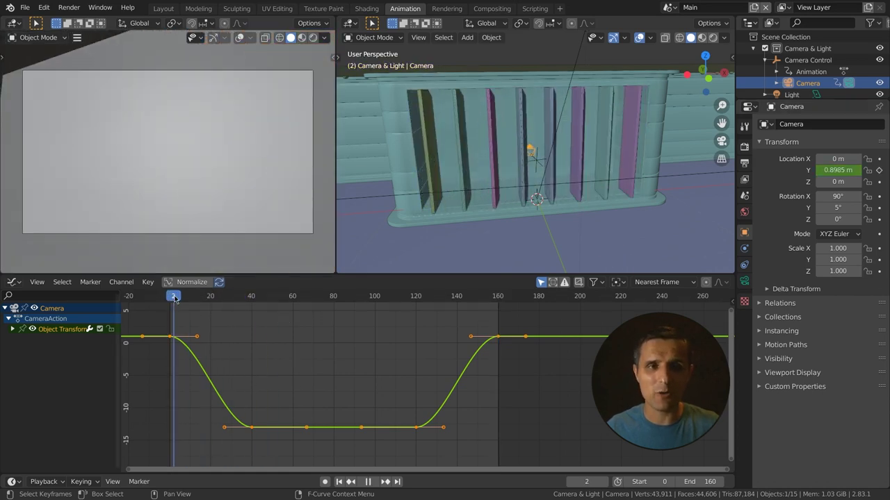
pyautogui.press('space')
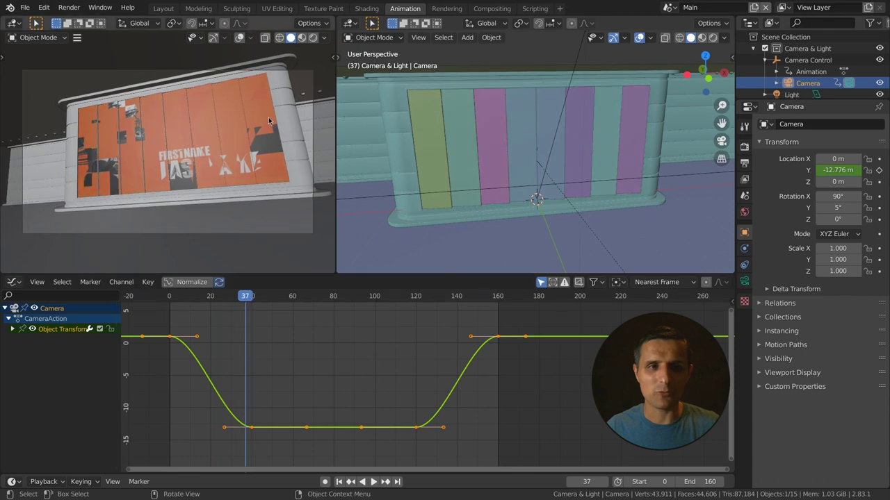
# Play the camera animation and examine how abruptly the pull-out move settles around frame 40.
pyautogui.press('space')
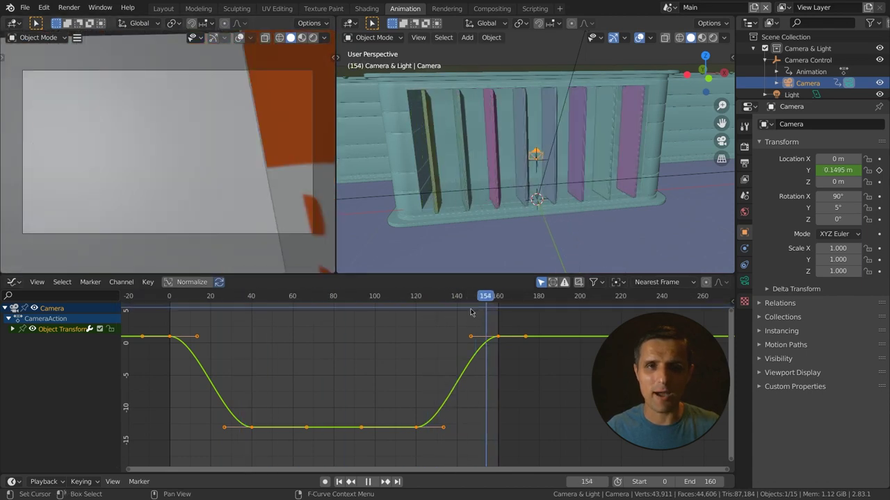
pyautogui.moveTo(418, 310); pyautogui.dragTo(253, 331)
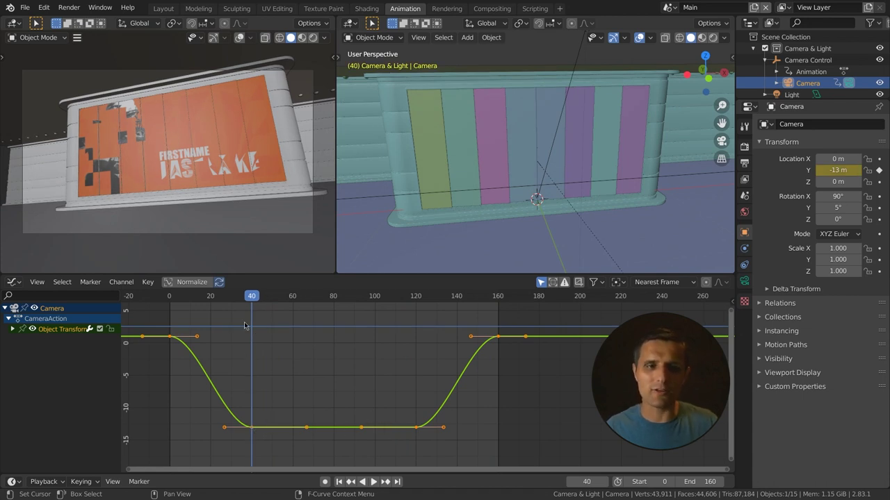
pyautogui.hotkey('shift', 'Left')
pyautogui.press('space')
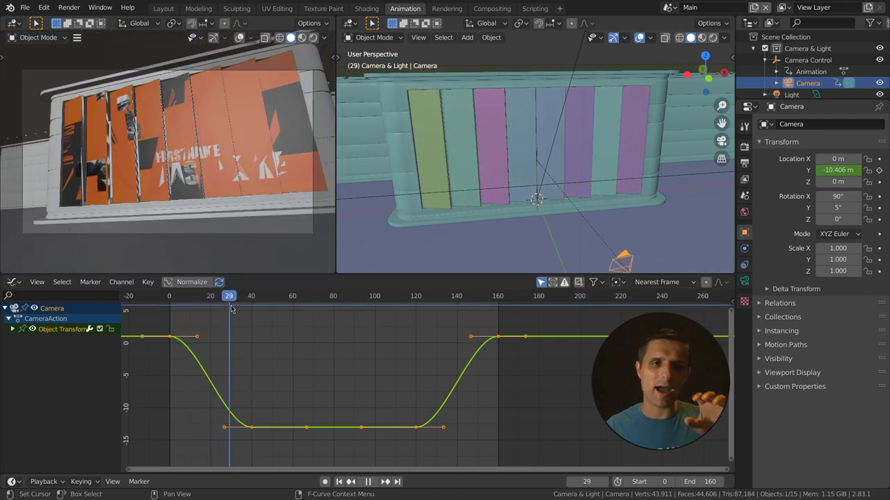
pyautogui.press('space')
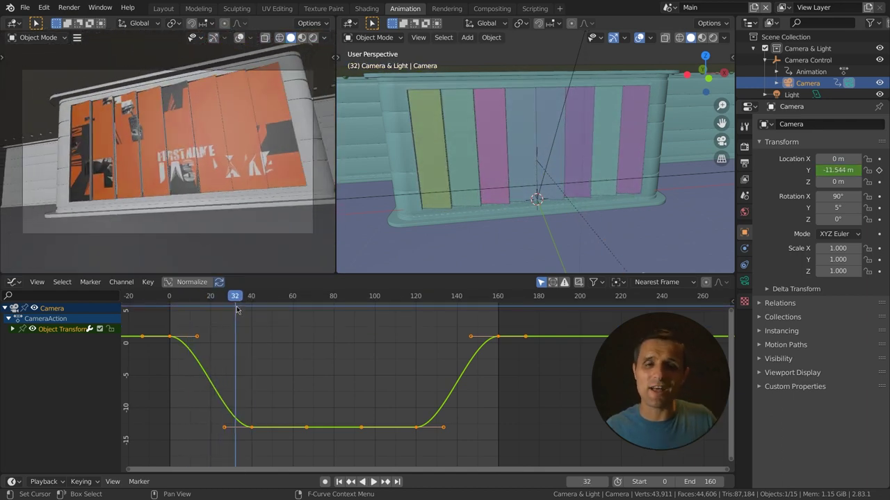
# Raise the Camera's Y location keyframe at frame 40 vertically to about -11.5 m and play the animation from the start.
pyautogui.moveTo(276, 400); pyautogui.dragTo(241, 446)
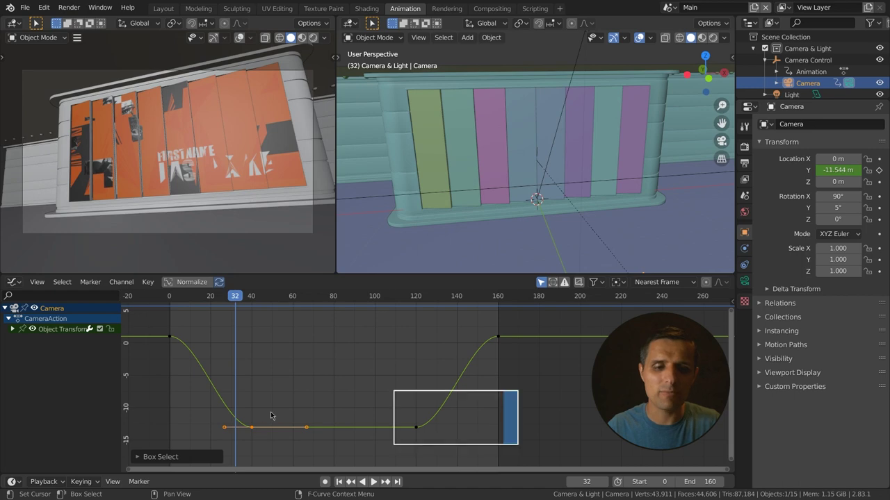
pyautogui.press('g')
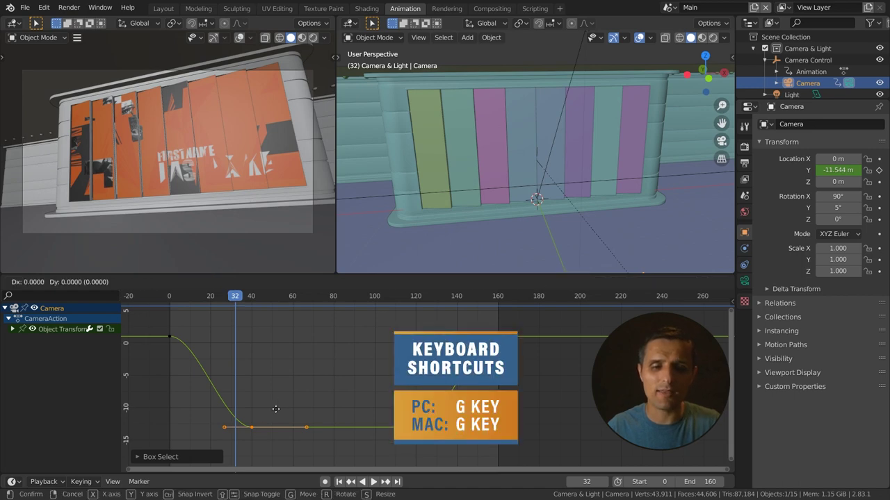
pyautogui.press('y')
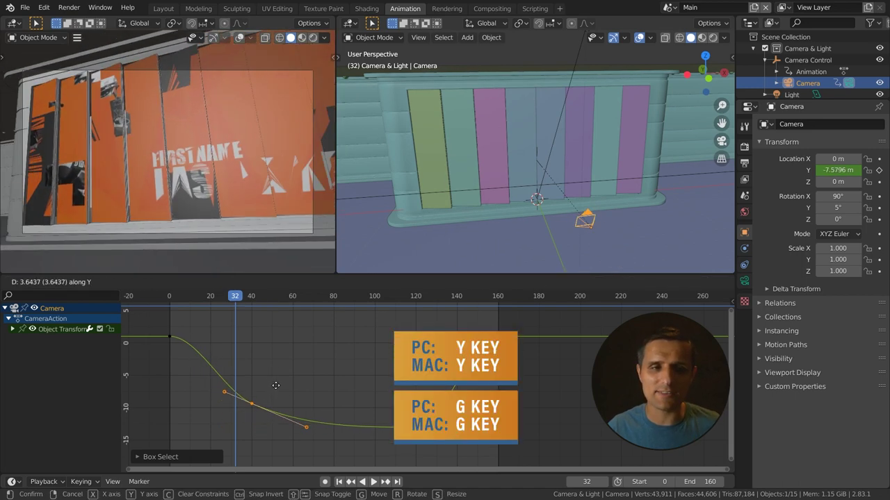
pyautogui.click(276, 399)
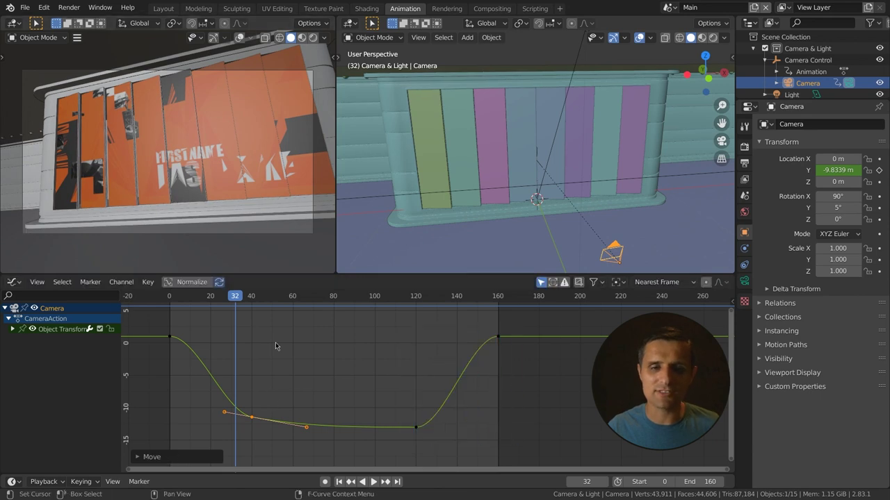
pyautogui.hotkey('shift', 'Left')
pyautogui.press('space')
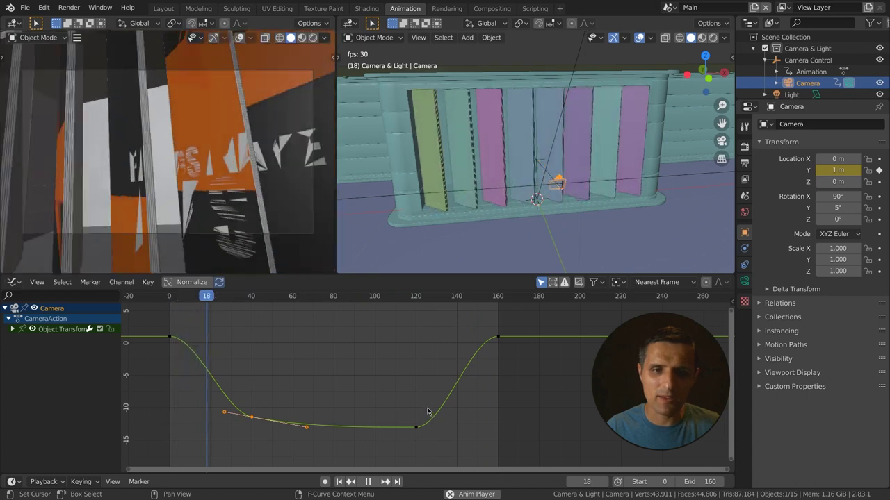
pyautogui.press('space')
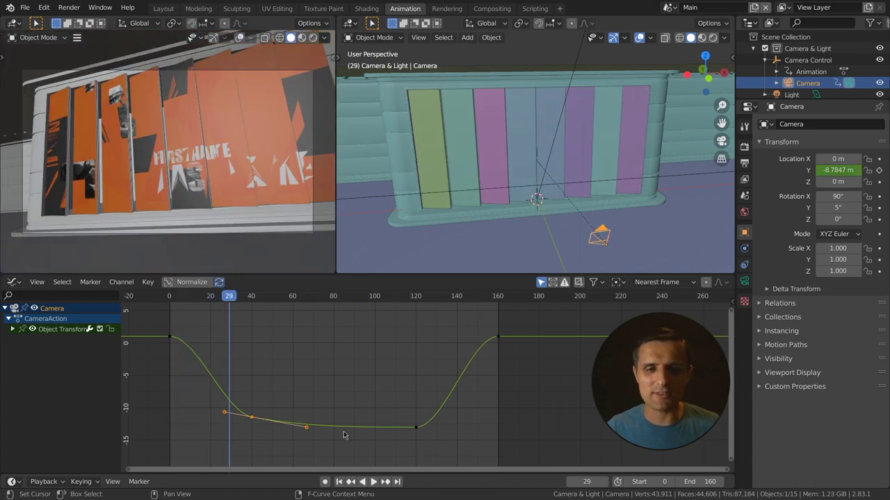
# Check the camera motion around frame 120 and rotate that keyframe's handles about -9 degrees so the curve dips before it.
pyautogui.click(415, 429)
pyautogui.moveTo(394, 296); pyautogui.dragTo(410, 297)
pyautogui.press('space')
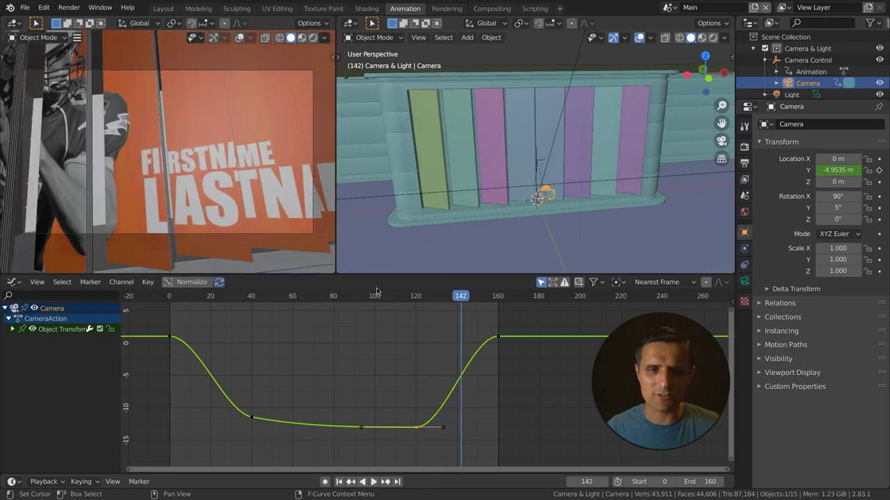
pyautogui.moveTo(421, 400); pyautogui.dragTo(378, 431)
pyautogui.press('space')
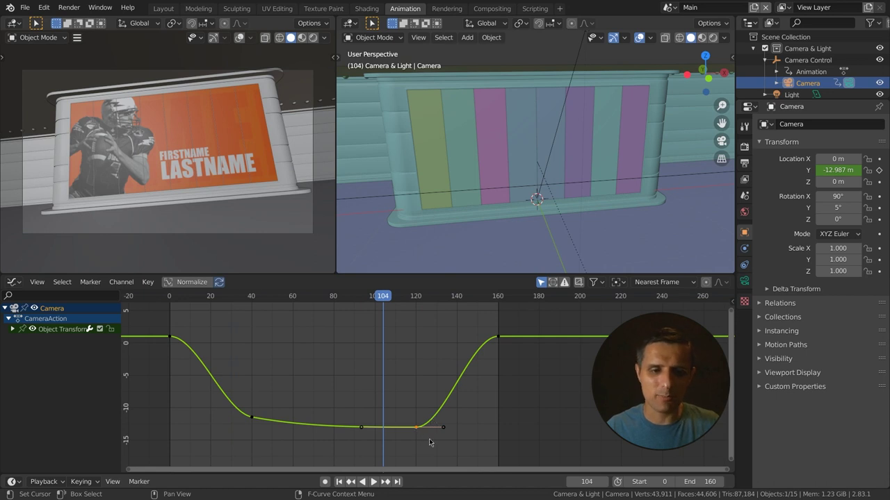
pyautogui.press('r')
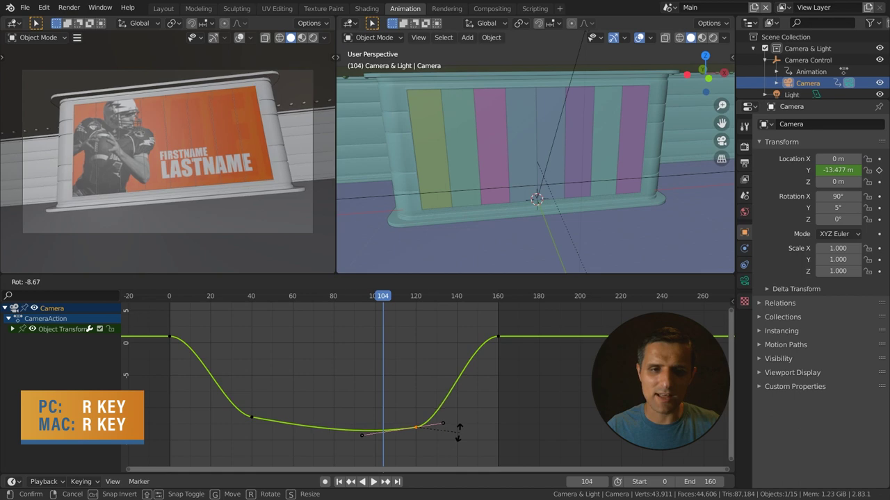
pyautogui.click(457, 429)
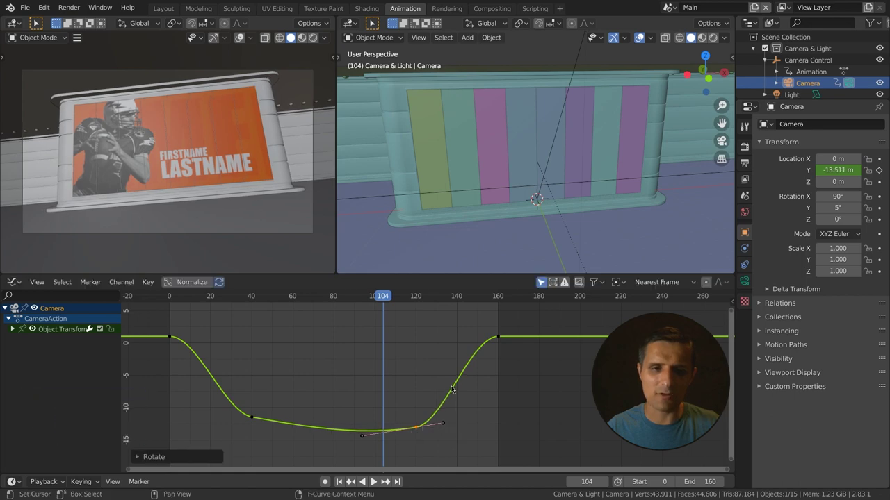
# Play the motion through frame 120, return to frame 0 and slightly flatten the rotated handles of the frame 120 keyframe.
pyautogui.moveTo(387, 389); pyautogui.dragTo(348, 309)
pyautogui.press('space')
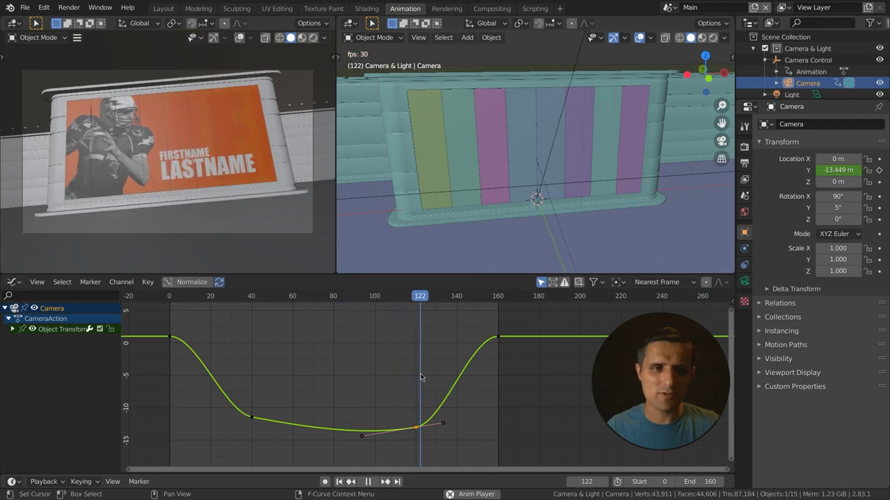
pyautogui.press('space')
pyautogui.hotkey('shift', 'Left')
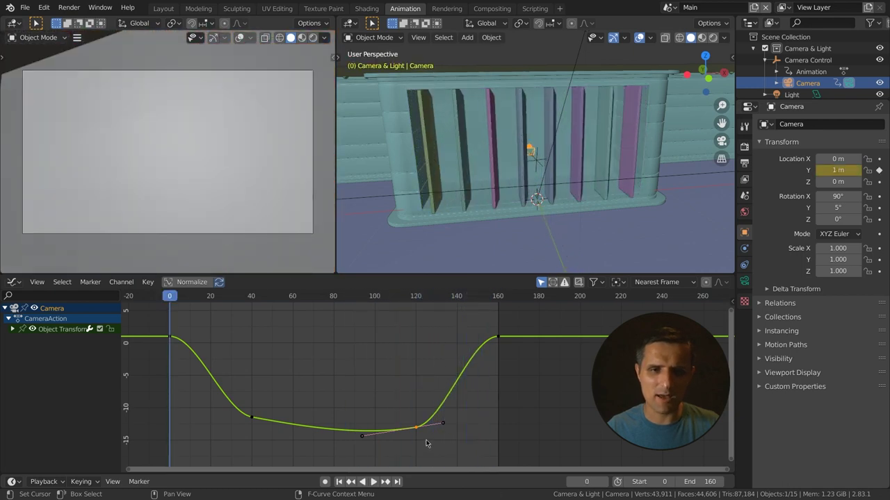
pyautogui.press('r')
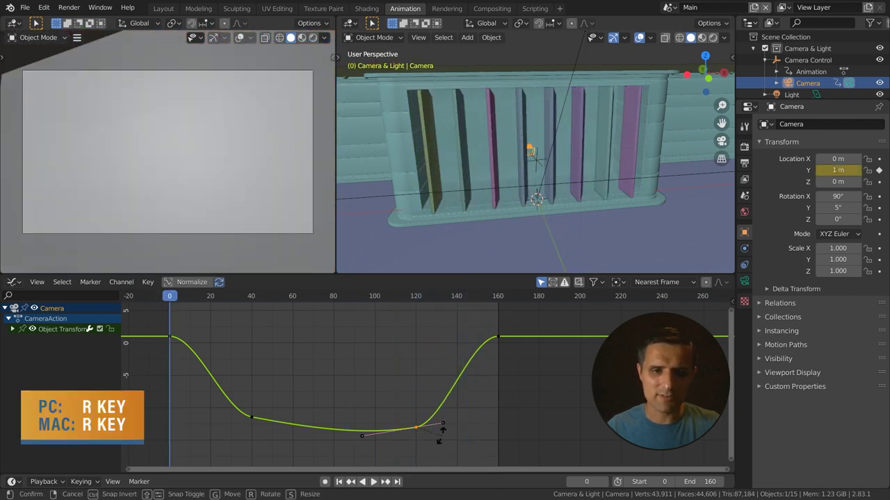
pyautogui.click(441, 441)
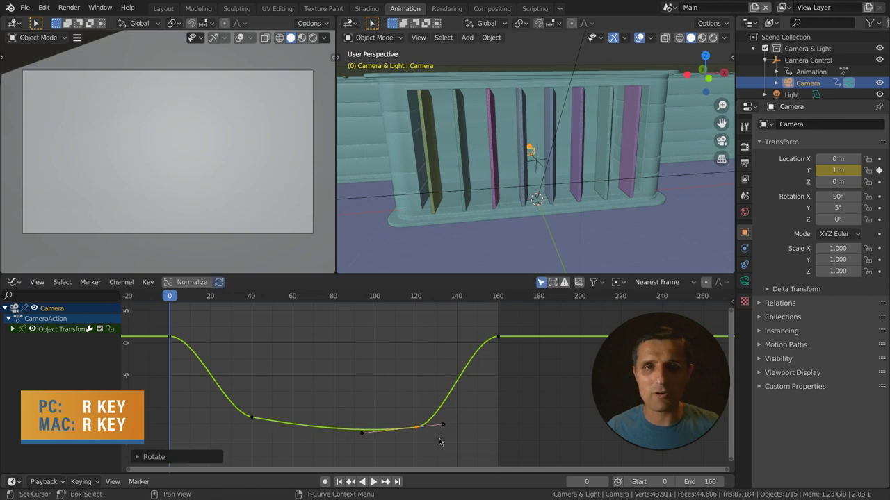
# Scale the outgoing handle of the frame 120 keyframe to about three times its length, so it reaches frame 160.
pyautogui.click(442, 425)
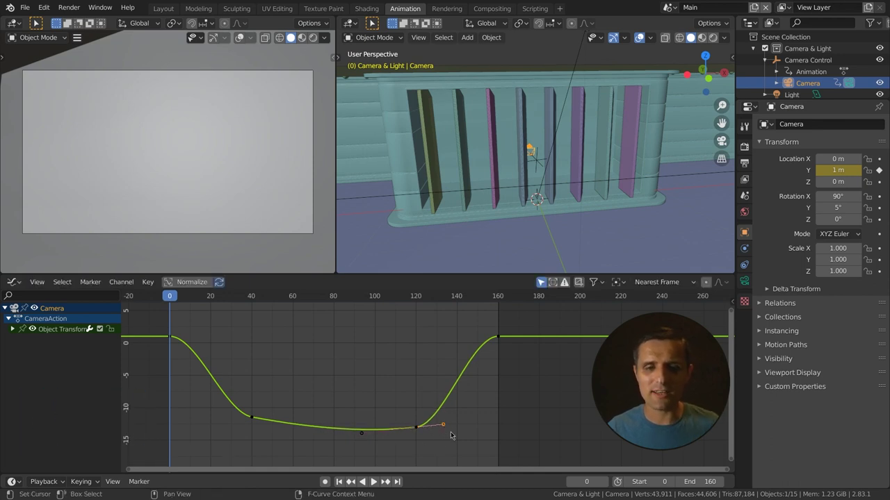
pyautogui.press('s')
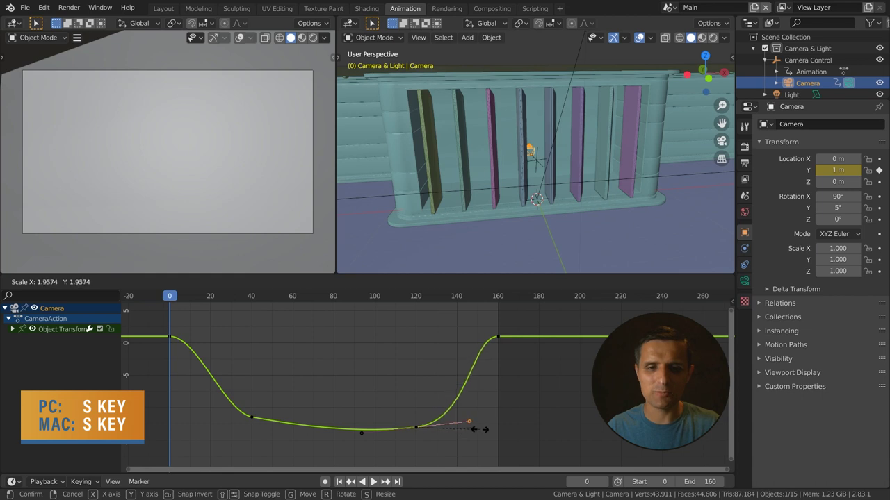
pyautogui.click(511, 425)
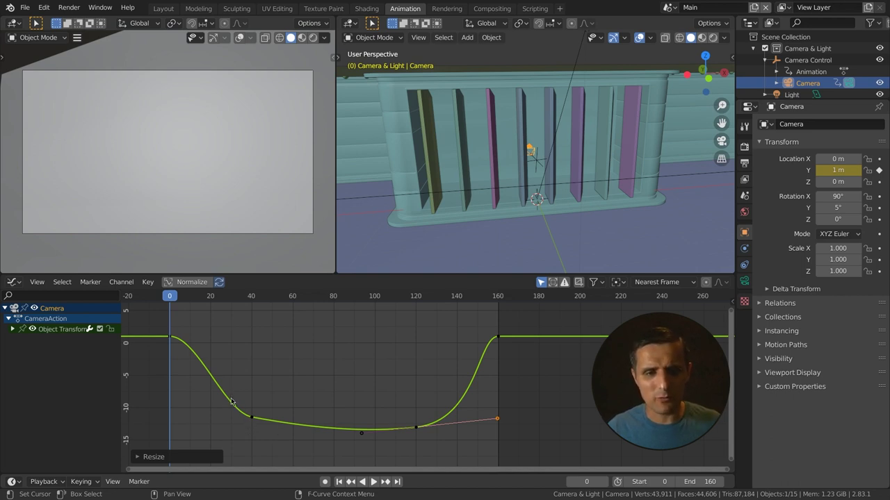
# Scale the incoming handle of the frame 40 keyframe about 3 times, reaching frame 0, and play the animation.
pyautogui.click(253, 419)
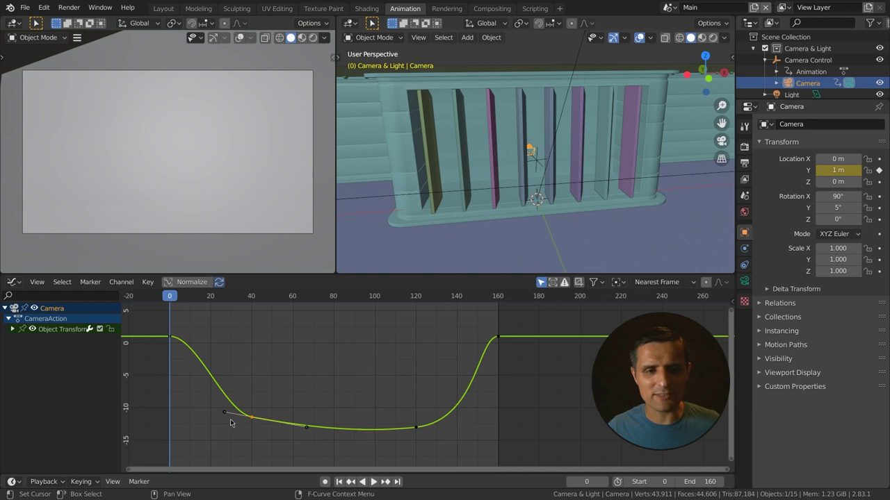
pyautogui.click(225, 412)
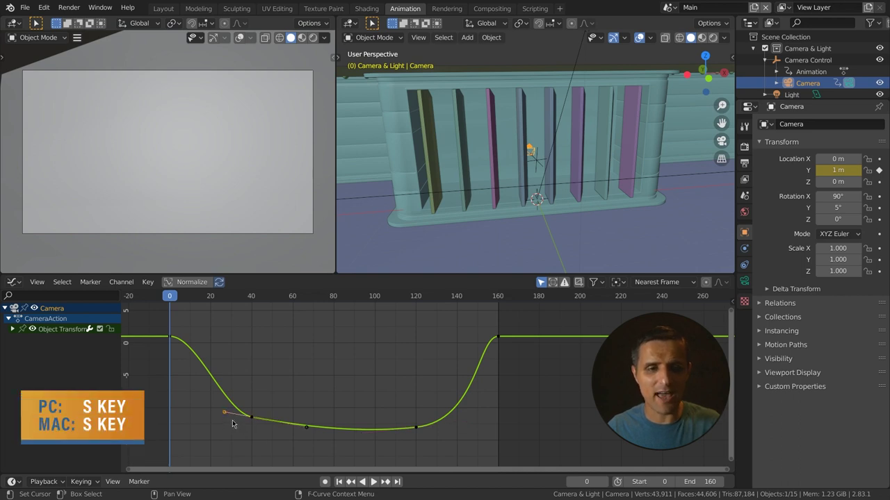
pyautogui.press('s')
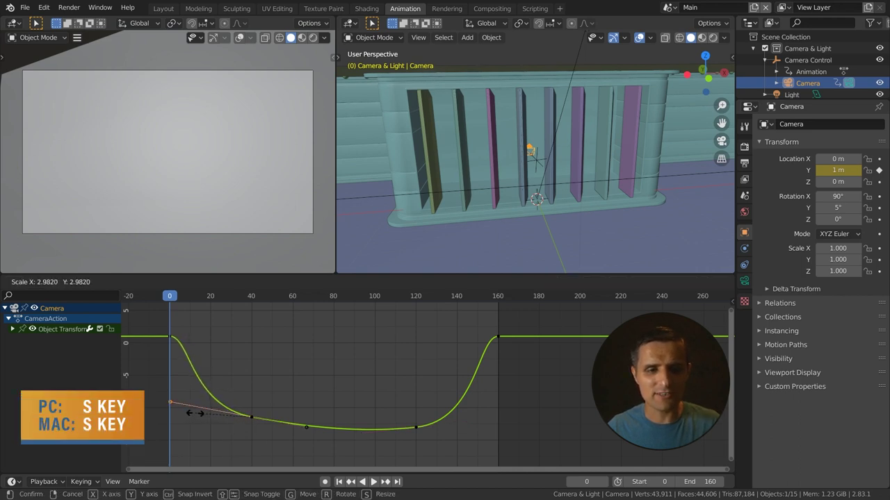
pyautogui.click(191, 415)
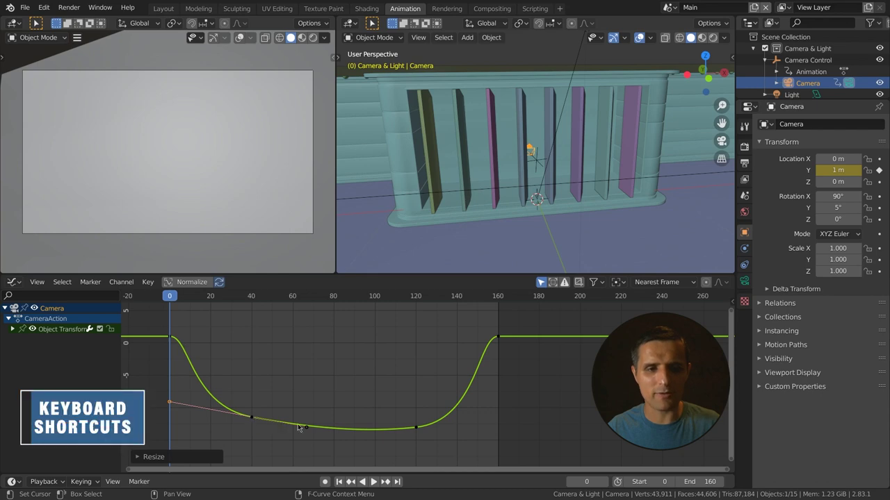
pyautogui.press('space')
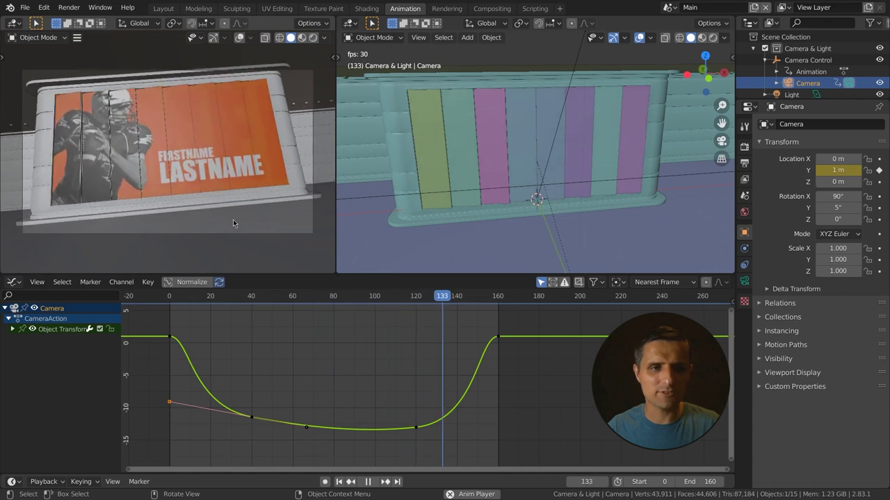
pyautogui.press('space')
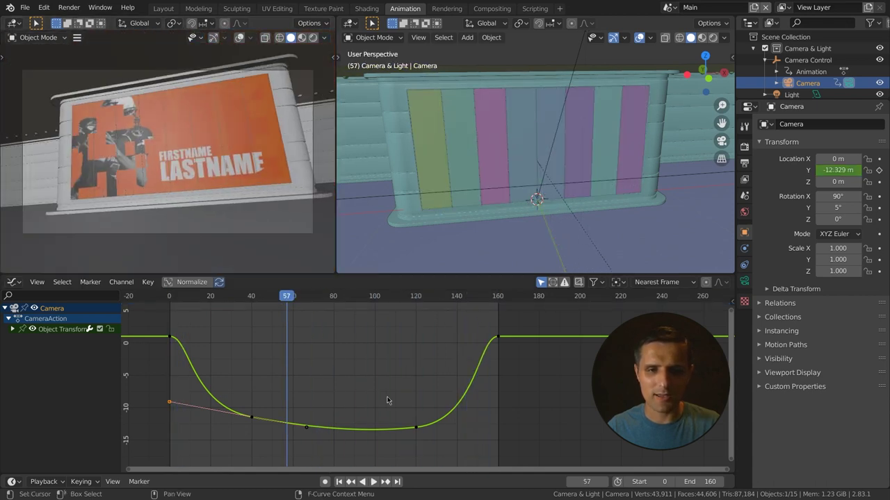
# Fine-tune the lengths of the two inner handles, the incoming one at frame 120 and the outgoing one at frame 40.
pyautogui.click(415, 428)
pyautogui.click(362, 434)
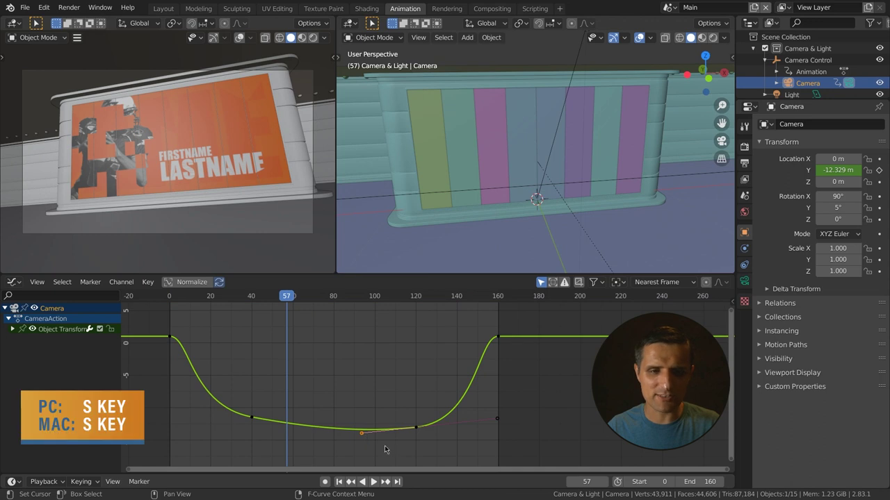
pyautogui.press('s')
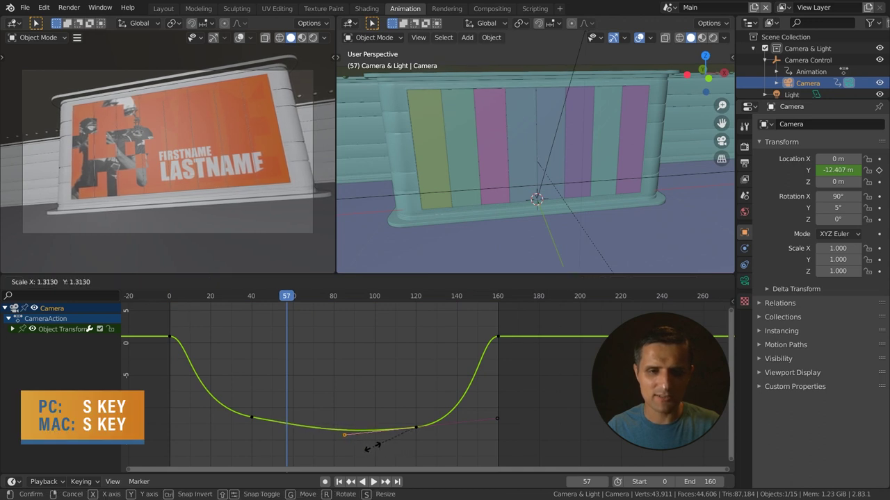
pyautogui.click(381, 446)
pyautogui.click(253, 419)
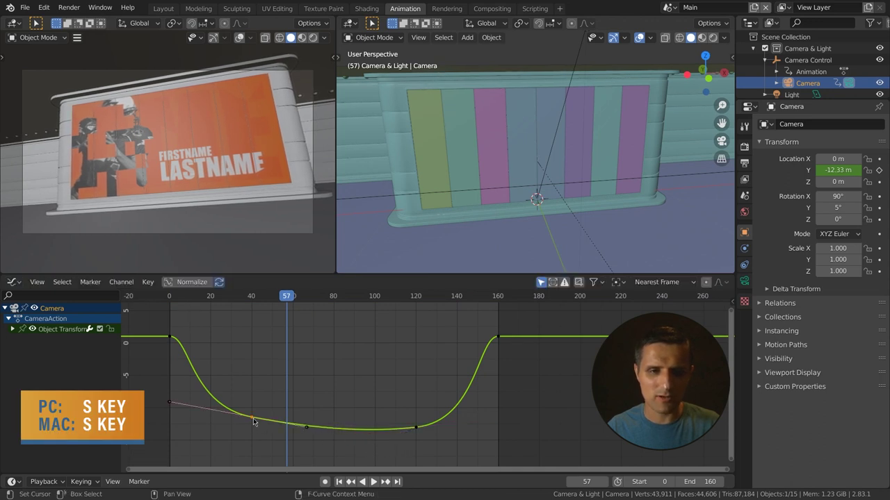
pyautogui.click(306, 428)
pyautogui.press('s')
pyautogui.click(332, 440)
# Deselect the Camera's Y location curve and play the animation to review the smoothed camera move.
pyautogui.click(415, 427)
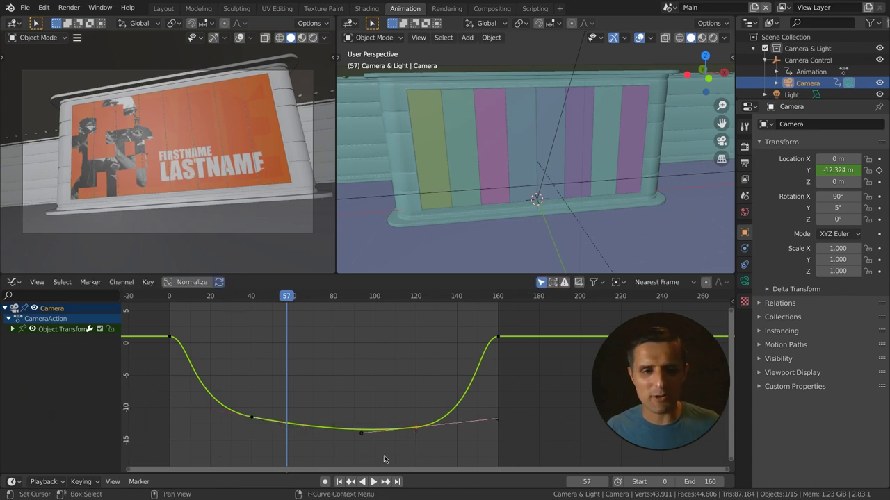
pyautogui.click(322, 433)
pyautogui.hotkey('shift', 'ctrl', 'space')
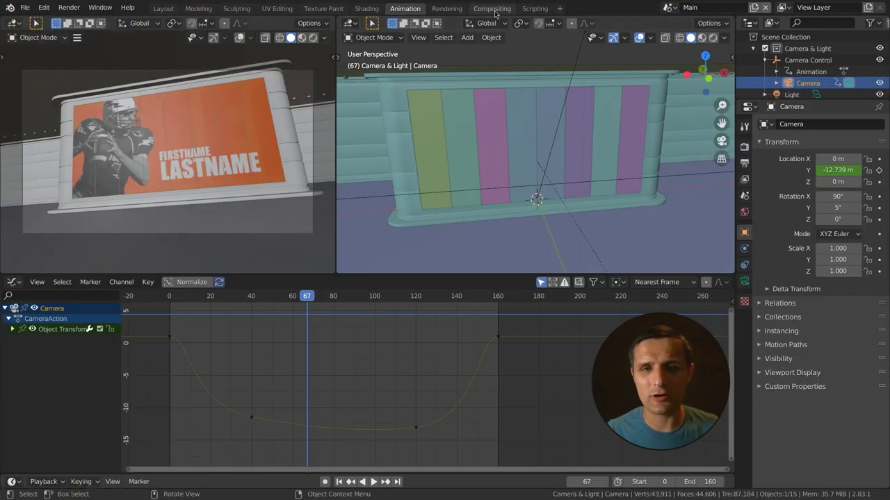
# Enable compositing nodes for the Main scene in the Compositing workspace and move Render Layers away from Composite to make room between them.
pyautogui.click(494, 9)
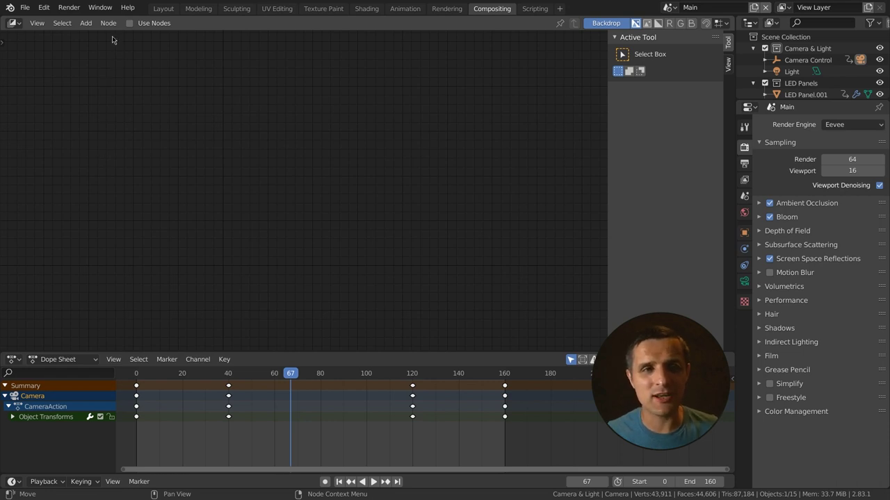
pyautogui.click(129, 23)
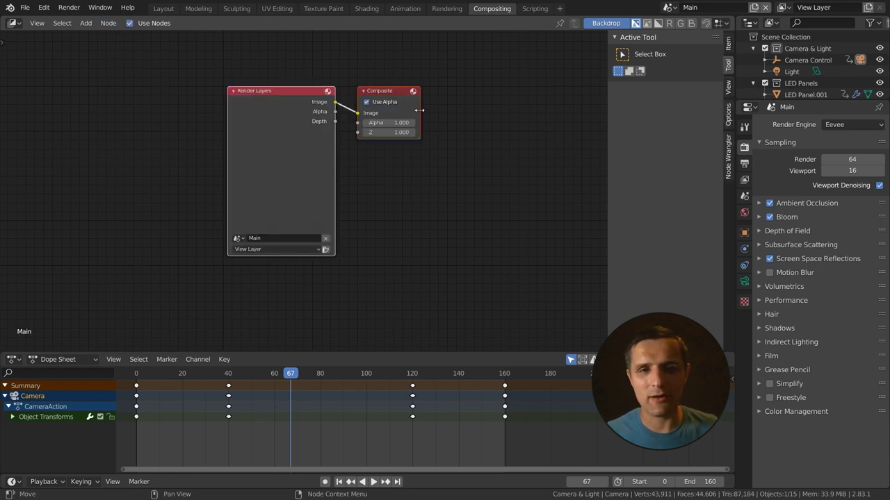
pyautogui.moveTo(270, 101); pyautogui.dragTo(157, 87)
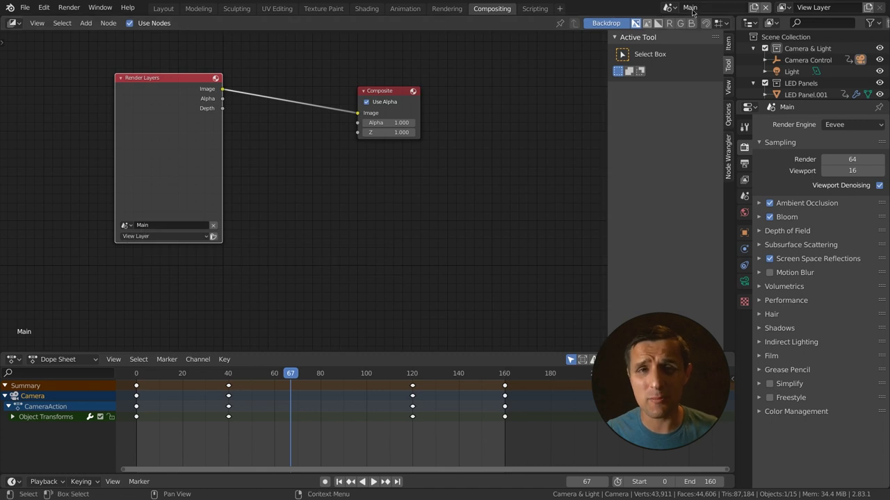
# Move the Render Layers and Composite nodes farther apart to leave room for more nodes between them.
pyautogui.click(125, 225)
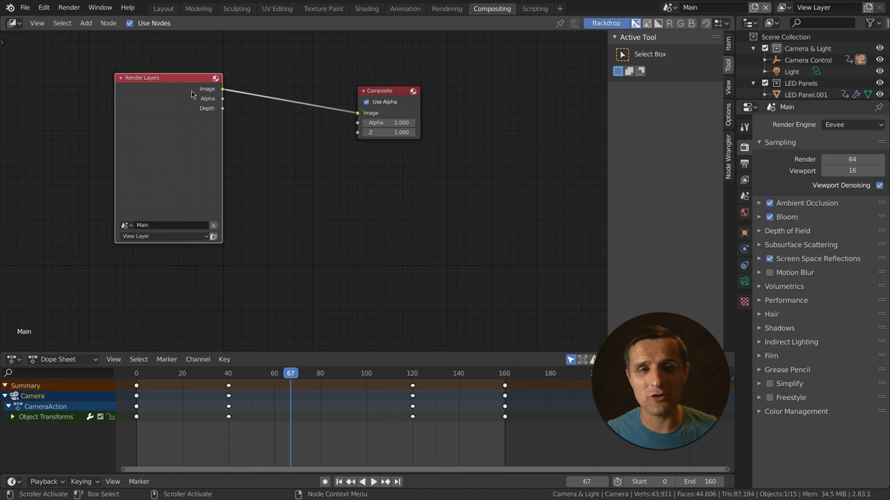
pyautogui.moveTo(192, 94); pyautogui.dragTo(126, 102)
pyautogui.moveTo(392, 92); pyautogui.dragTo(534, 86)
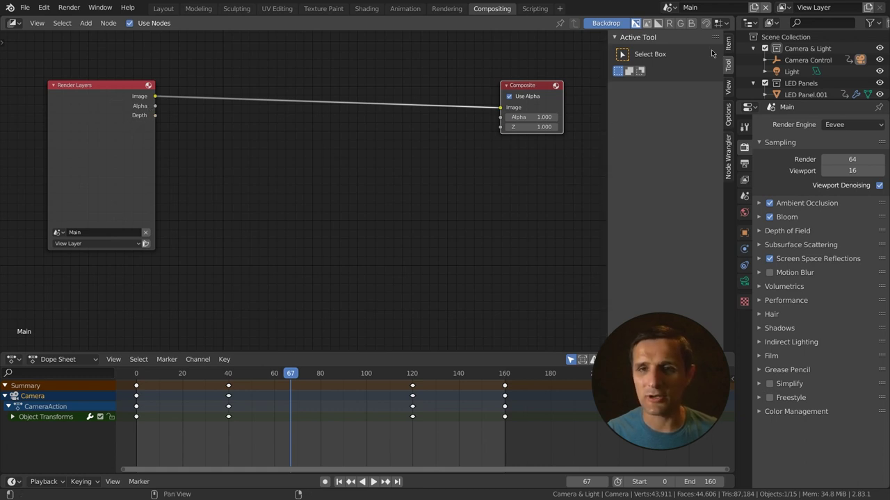
# Toggle the Z data pass off and back on in the Main scene's view layer properties.
pyautogui.click(744, 181)
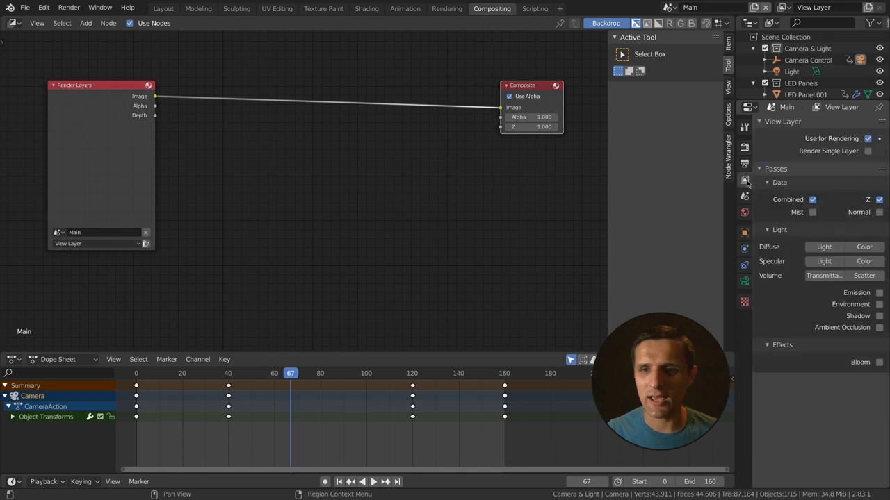
pyautogui.click(878, 200)
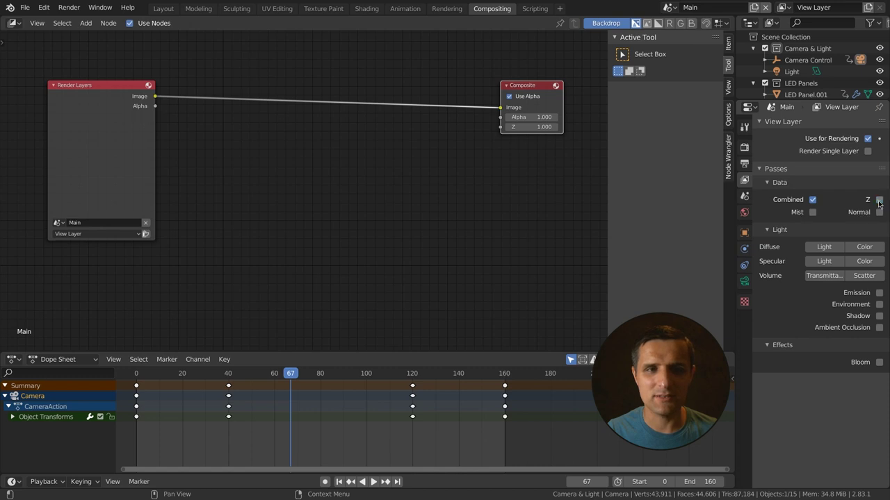
pyautogui.click(878, 200)
pyautogui.click(879, 201)
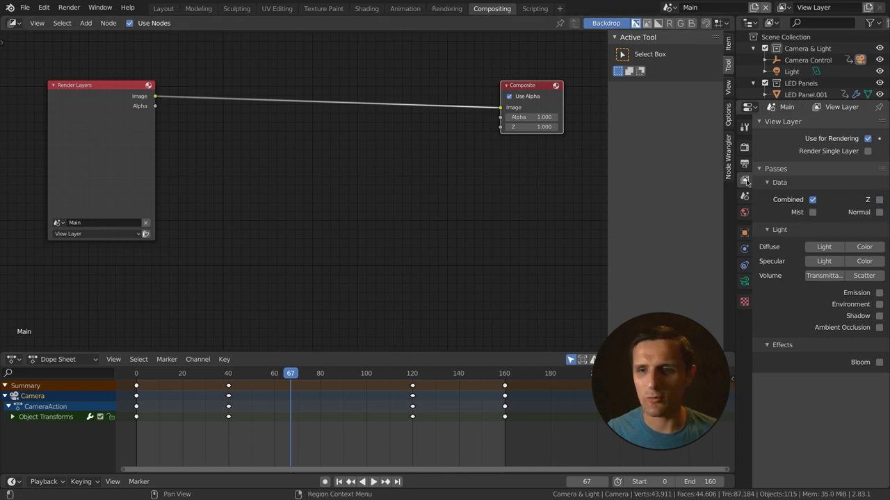
pyautogui.click(879, 201)
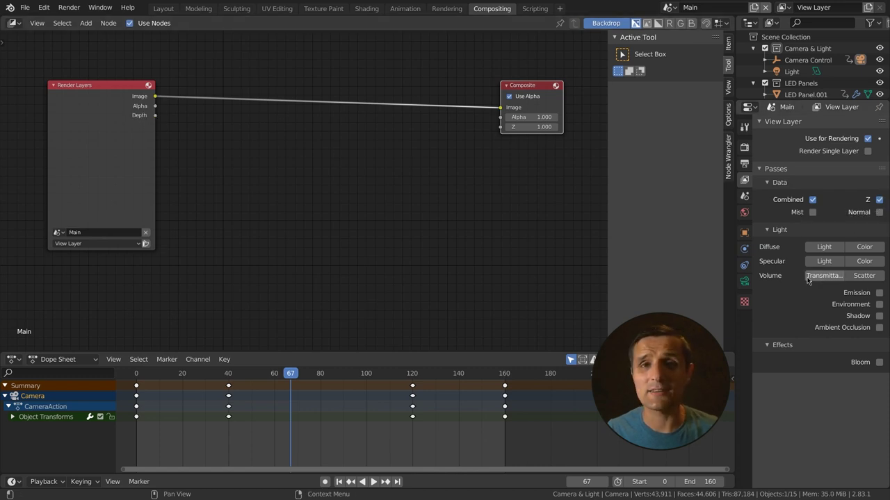
# Enable the Diffuse, Specular and Volume light passes for the view layer and switch them all off again.
pyautogui.click(824, 248)
pyautogui.click(864, 247)
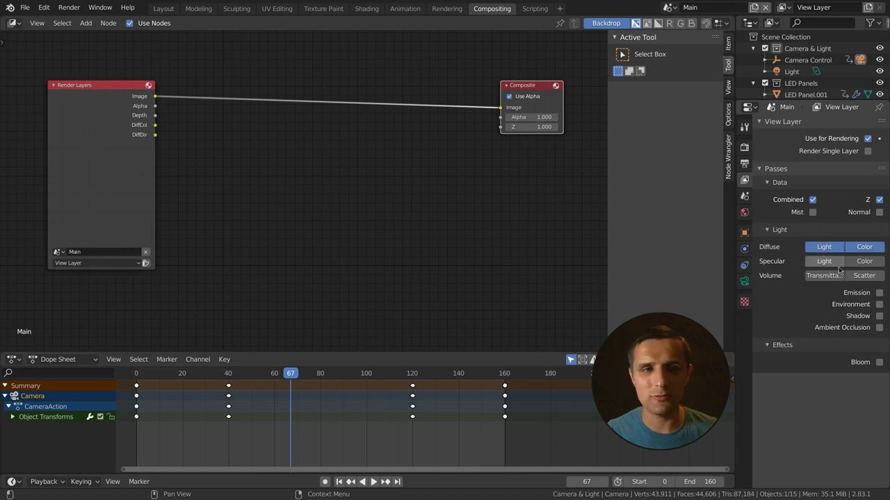
pyautogui.click(824, 261)
pyautogui.click(864, 261)
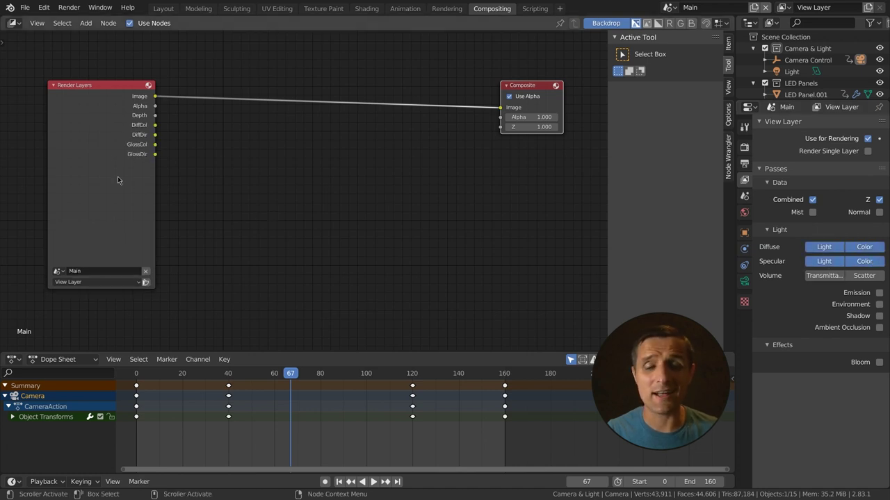
pyautogui.click(824, 276)
pyautogui.click(869, 276)
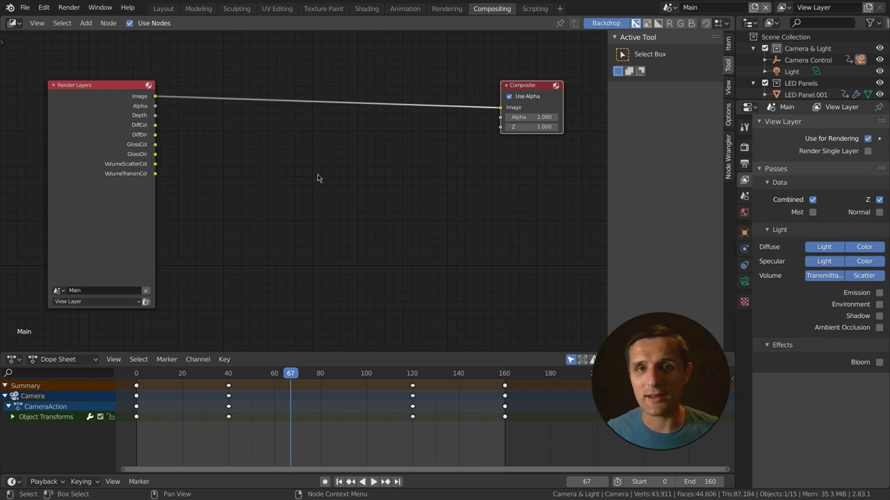
pyautogui.moveTo(832, 282); pyautogui.dragTo(863, 250)
# Enable the Bloom effects pass for the view layer and render the current frame.
pyautogui.click(879, 363)
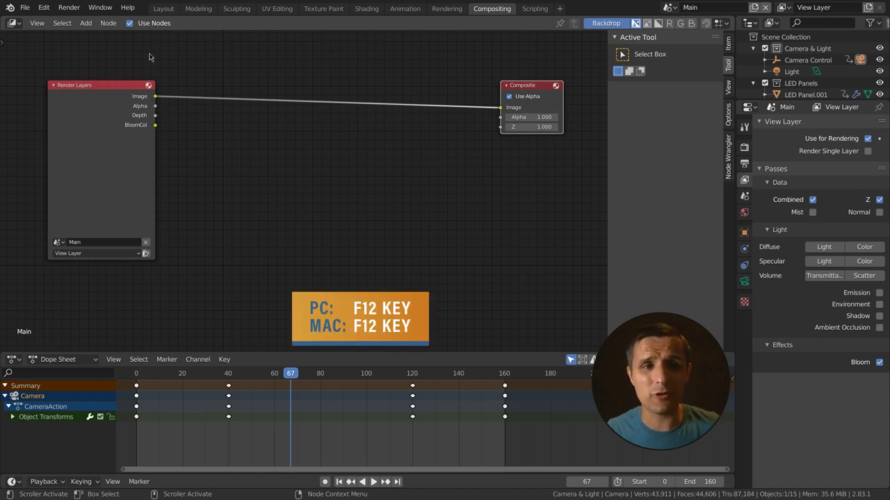
pyautogui.click(68, 7)
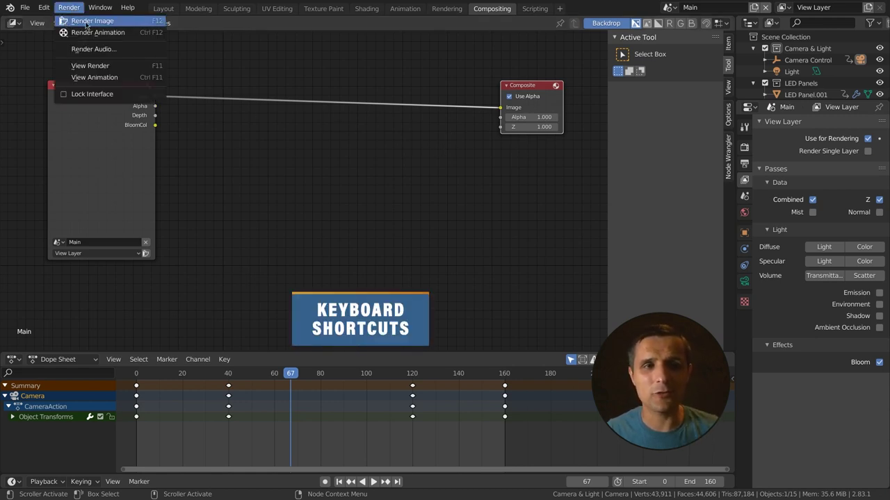
pyautogui.click(86, 21)
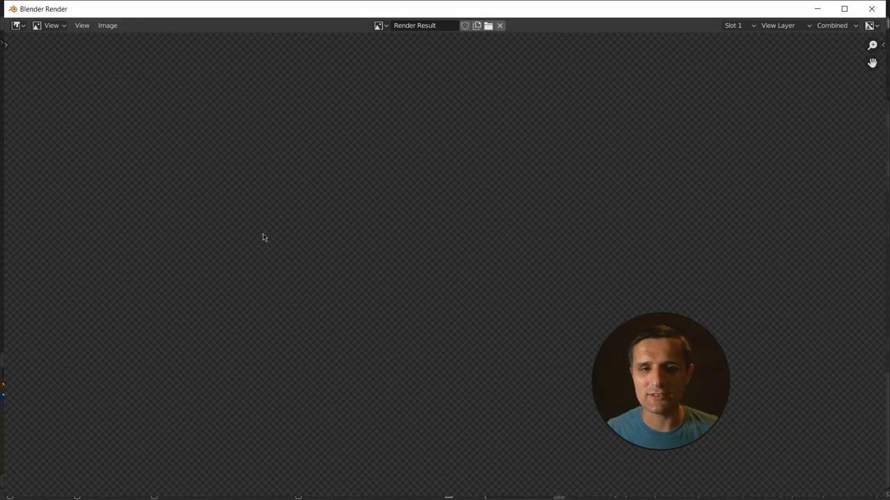
pyautogui.press('Escape')
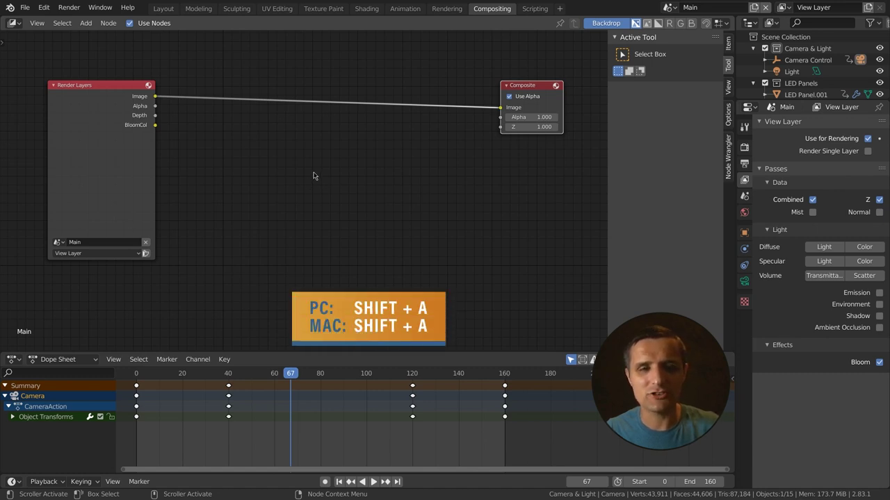
# Add a Viewer node below Composite and connect the Render Layers Image output to its Image input.
pyautogui.click(86, 24)
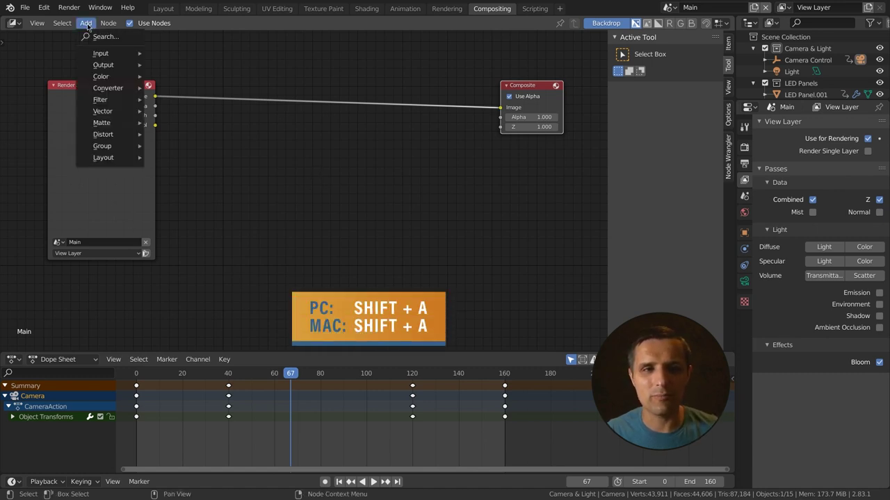
pyautogui.moveTo(105, 64)
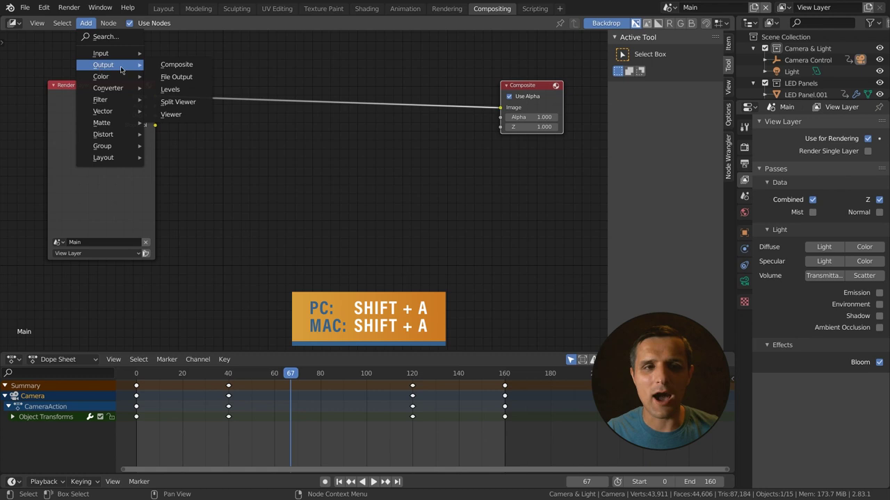
pyautogui.click(170, 114)
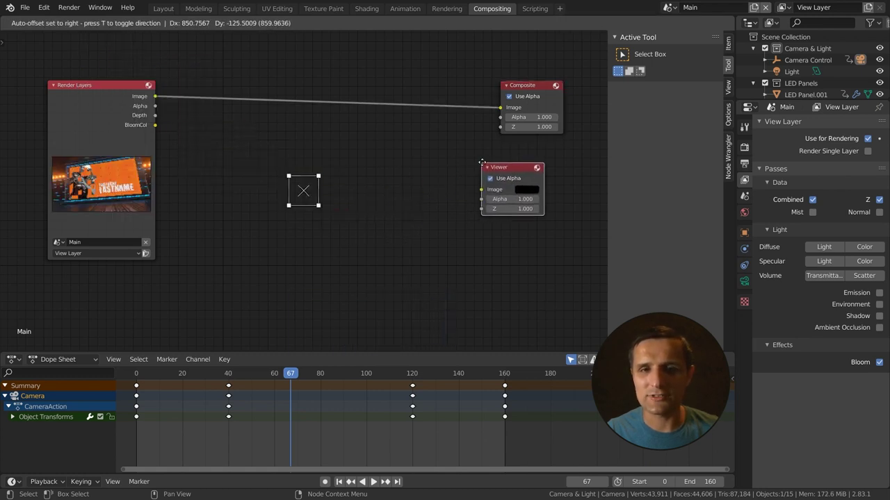
pyautogui.click(502, 163)
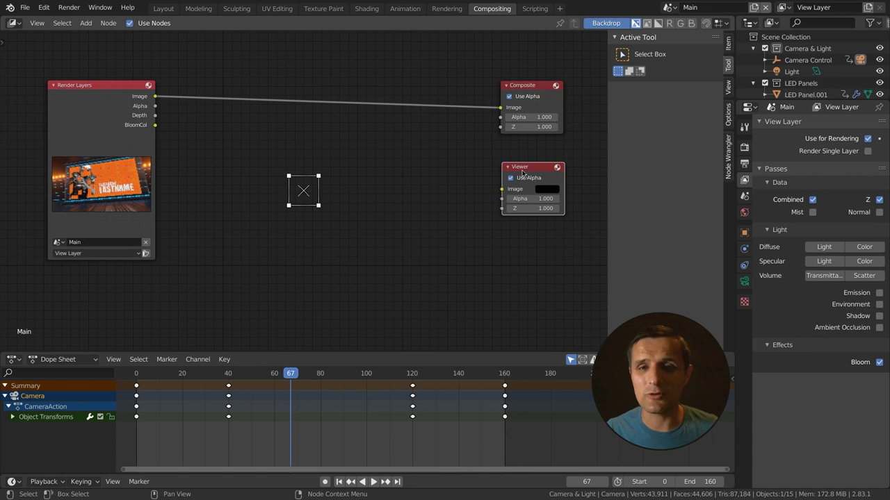
pyautogui.moveTo(155, 96); pyautogui.dragTo(502, 190)
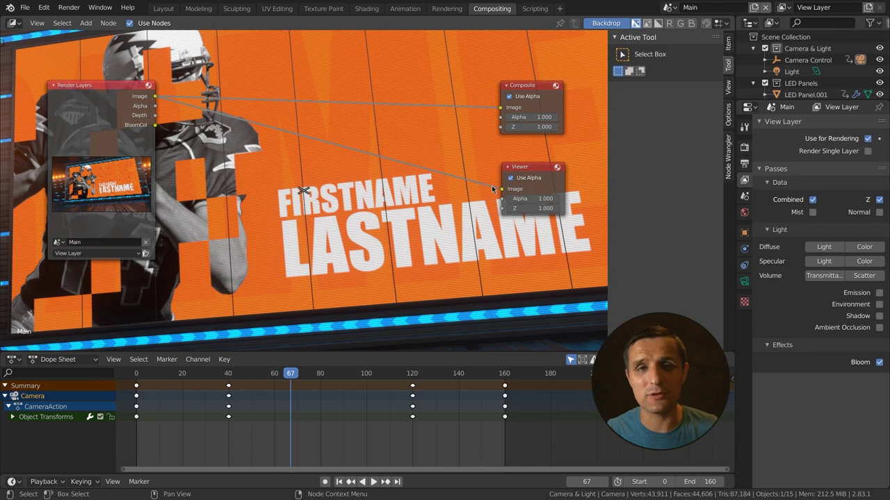
# Feed the BloomCol output into the Viewer node and render the frame to compare it with the composite.
pyautogui.moveTo(154, 125); pyautogui.dragTo(502, 189)
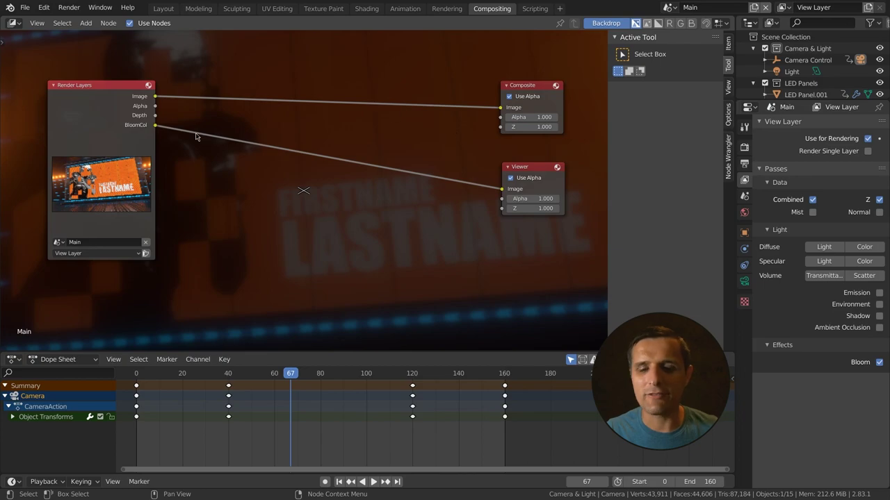
pyautogui.press('F12')
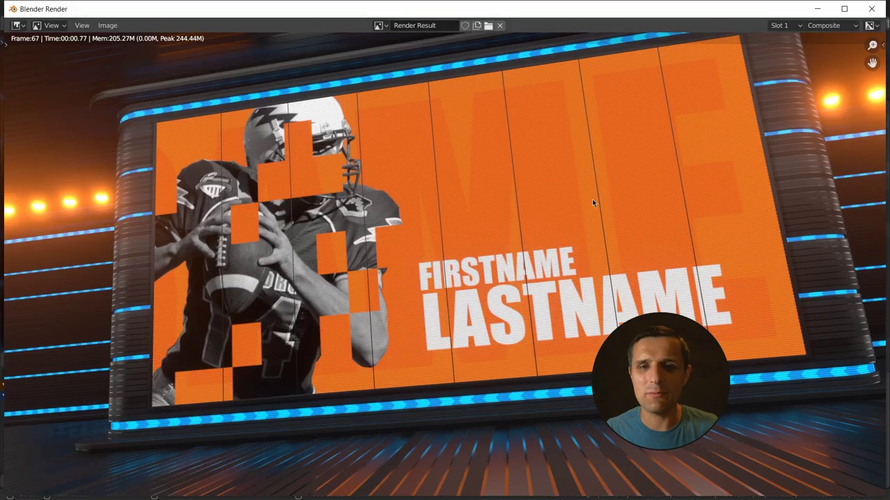
pyautogui.click(871, 8)
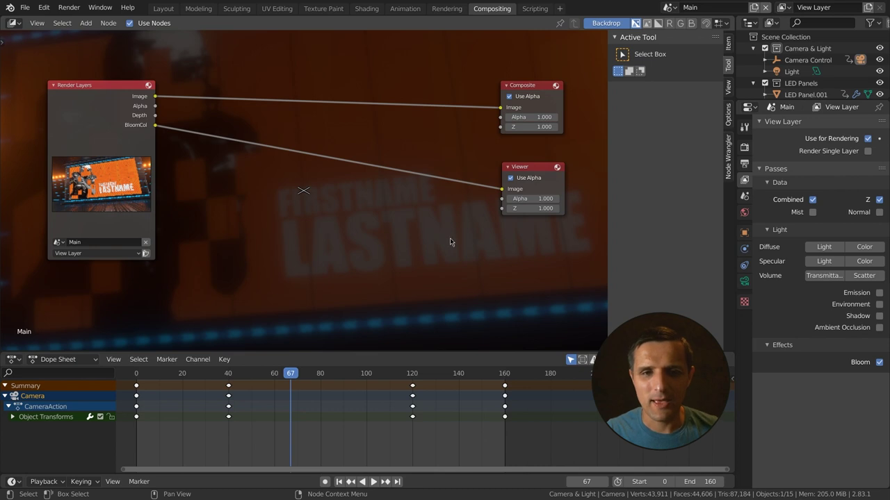
pyautogui.click(533, 168)
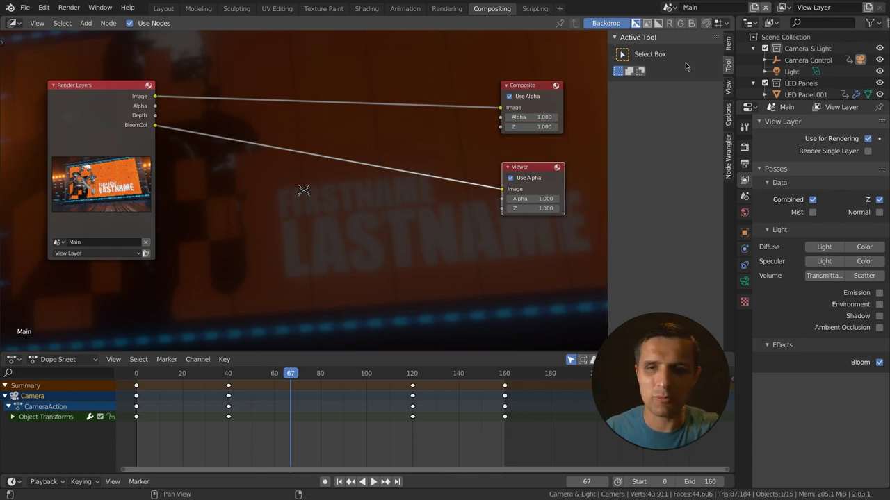
# Preview only the Red channel in the backdrop and return its channels to Color and Alpha.
pyautogui.press('n')
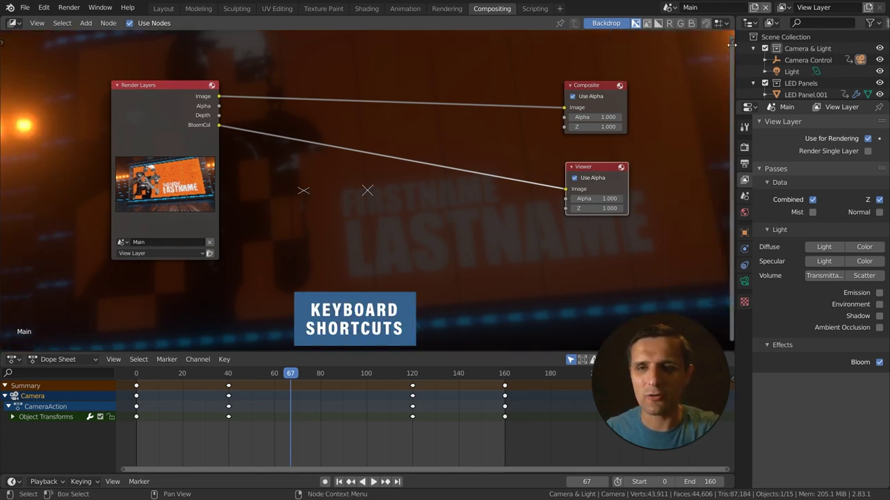
pyautogui.click(731, 44)
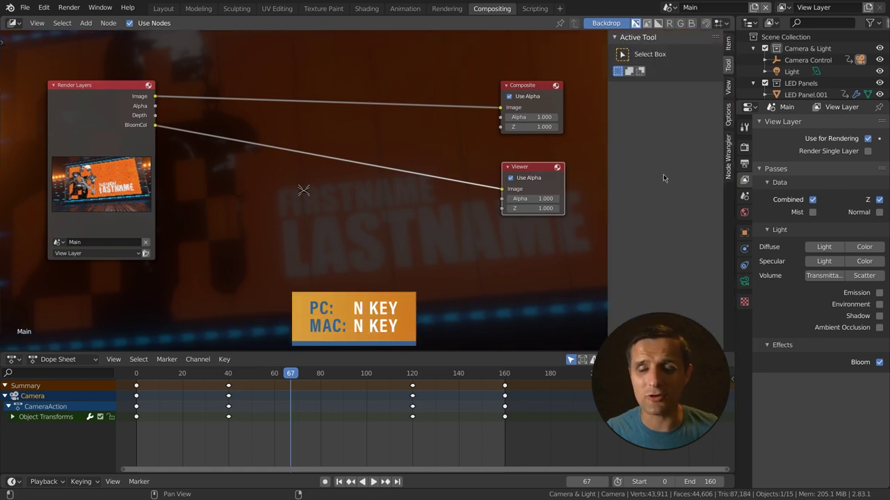
pyautogui.click(730, 92)
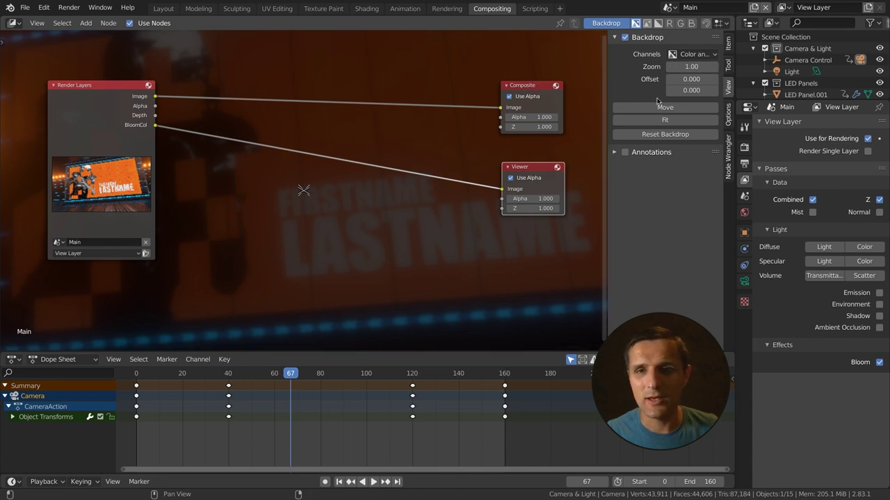
pyautogui.click(683, 55)
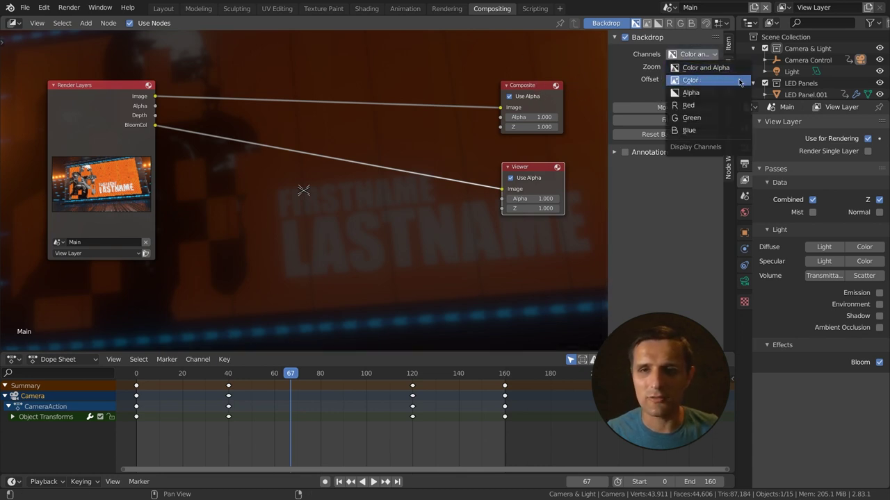
pyautogui.click(696, 111)
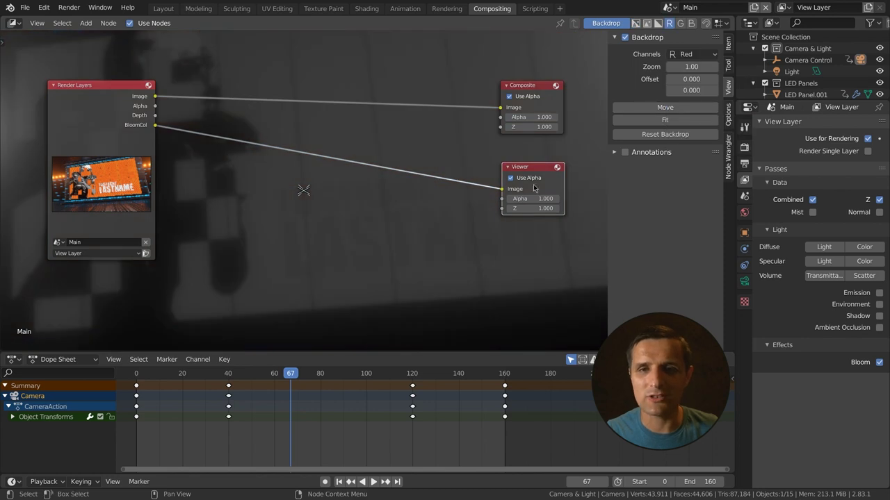
pyautogui.click(686, 55)
pyautogui.click(705, 67)
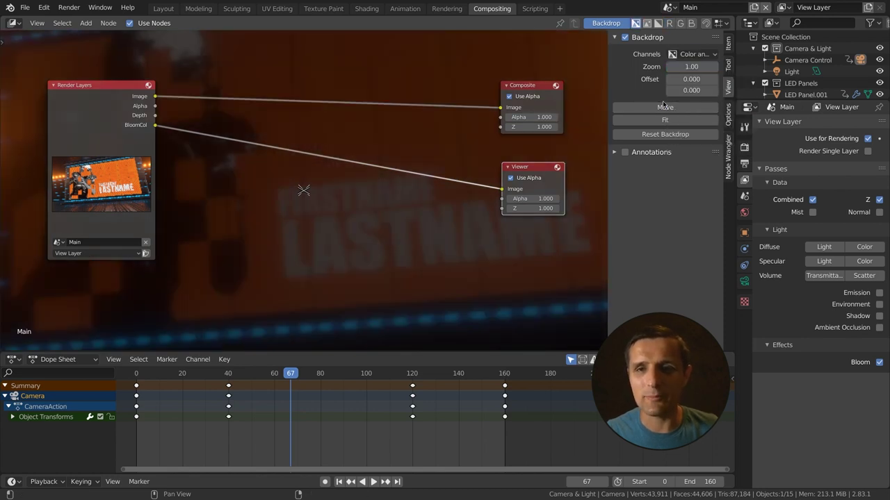
# Try rescaling and moving the backdrop image, and fit it to the node editor area.
pyautogui.moveTo(692, 66); pyautogui.dragTo(674, 90)
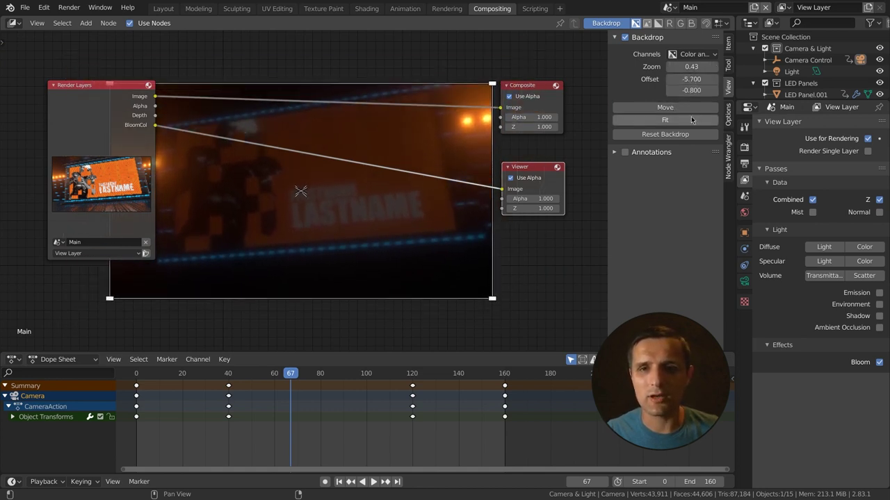
pyautogui.click(665, 107)
pyautogui.keyDown('alt'); pyautogui.moveTo(556, 208); pyautogui.dragTo(534, 172, button='middle'); pyautogui.keyUp('alt')
pyautogui.click(671, 122)
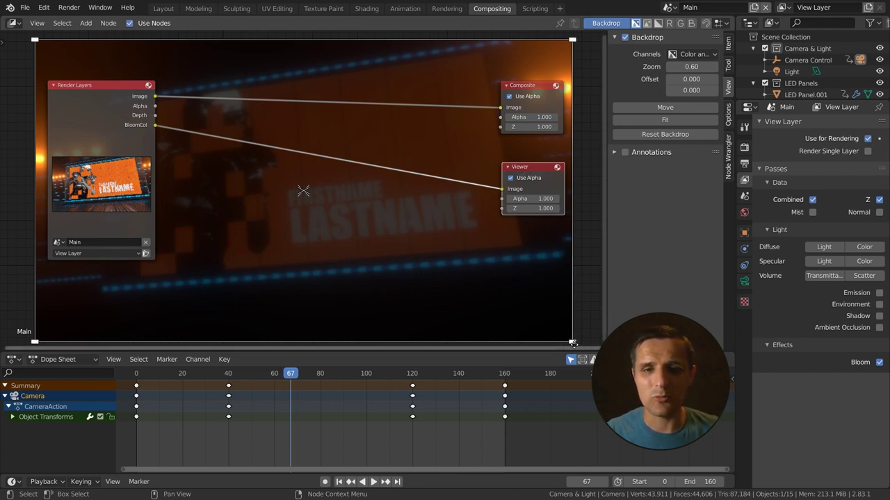
pyautogui.moveTo(572, 341); pyautogui.dragTo(500, 302)
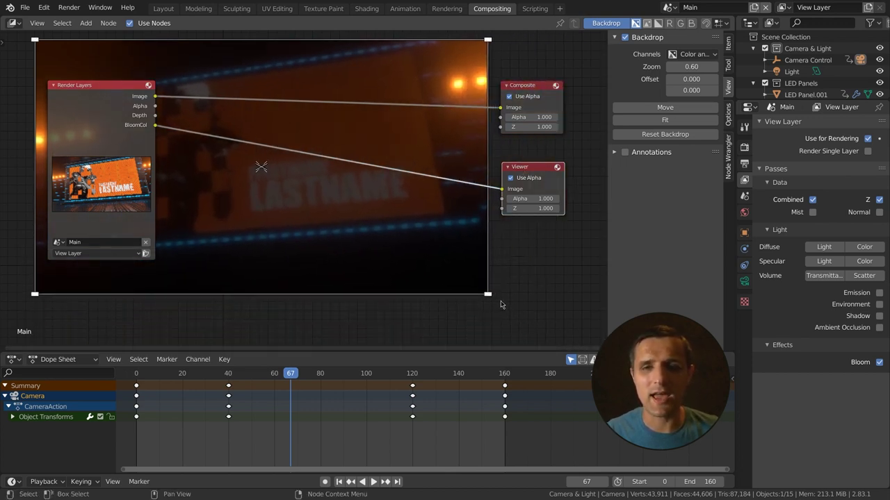
pyautogui.click(664, 121)
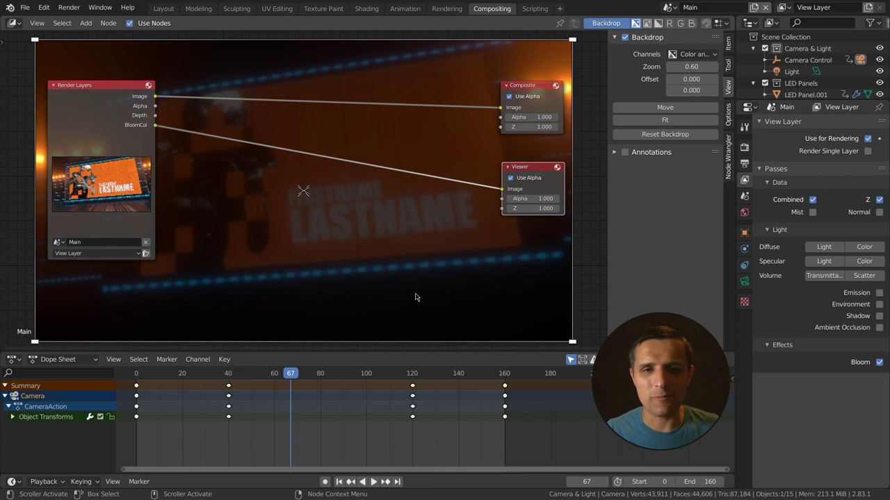
# Nudge the Viewer node slightly and reconnect it to the Image output of Render Layers.
pyautogui.moveTo(525, 169); pyautogui.dragTo(518, 173)
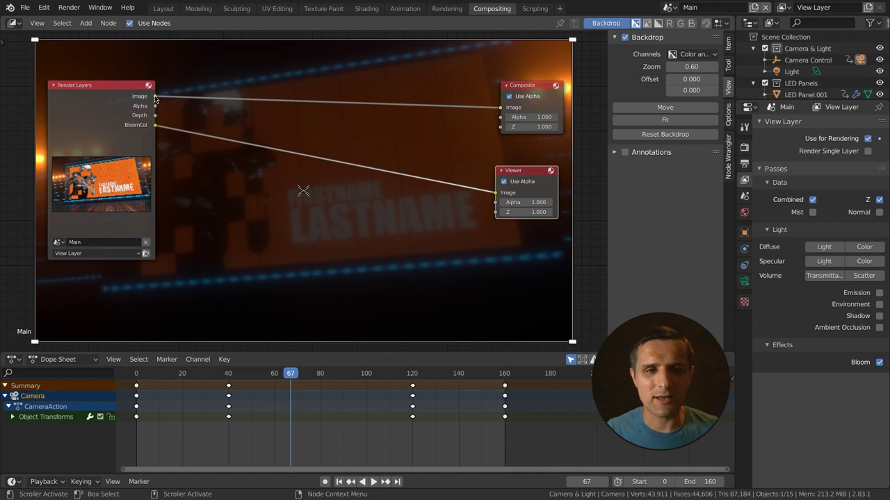
pyautogui.moveTo(155, 98); pyautogui.dragTo(492, 207)
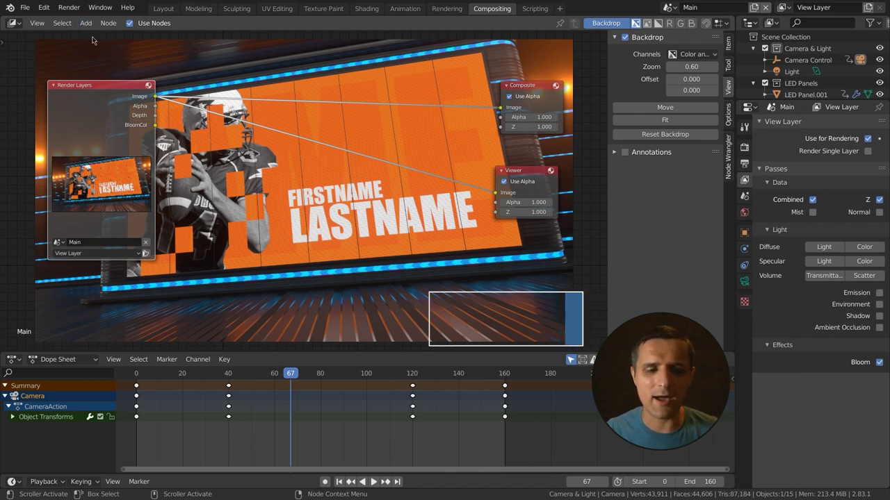
# Add an Ellipse Mask node below the render image and connect its Mask output to the Viewer's Image input.
pyautogui.hotkey('shift', 'a')
pyautogui.moveTo(231, 203)
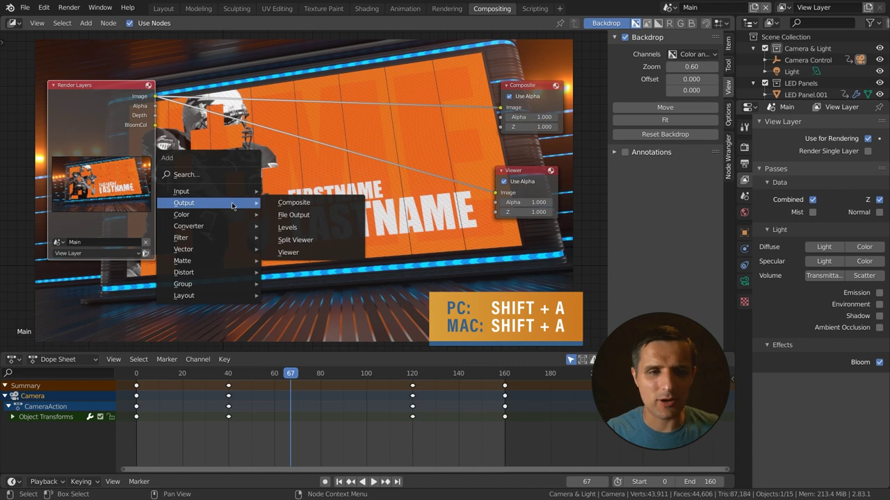
pyautogui.moveTo(191, 261)
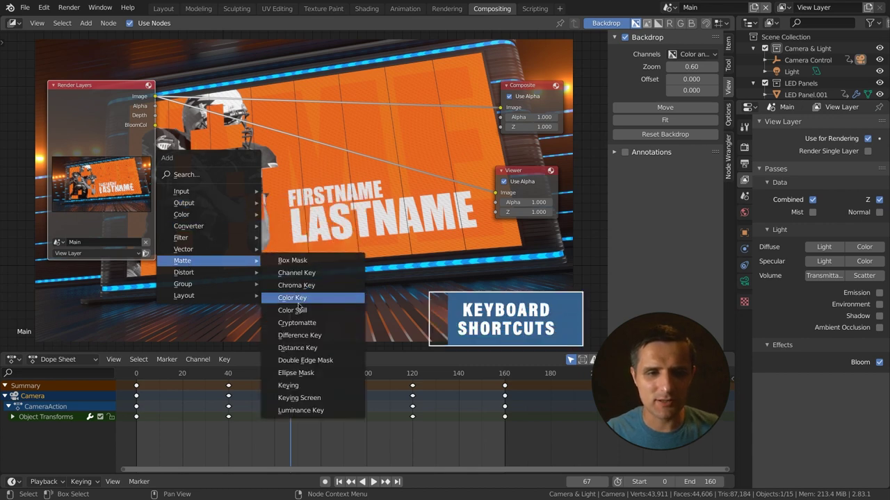
pyautogui.click(302, 376)
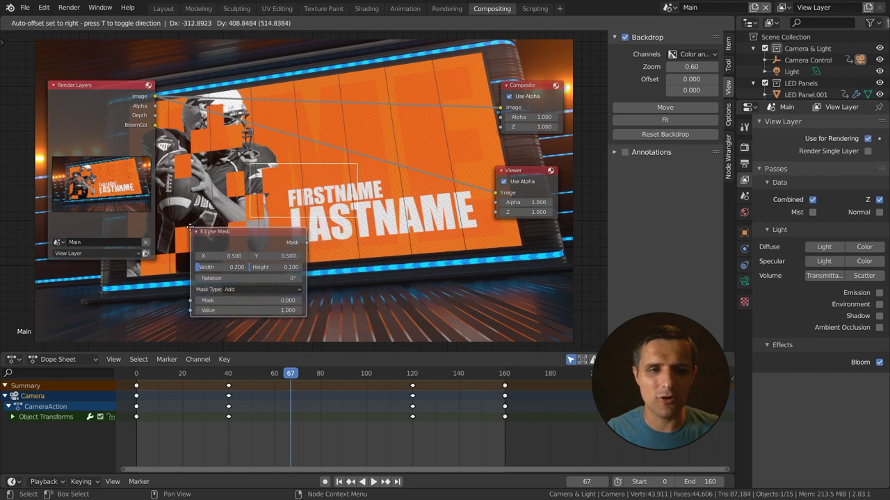
pyautogui.click(190, 227)
pyautogui.moveTo(259, 239); pyautogui.dragTo(255, 240)
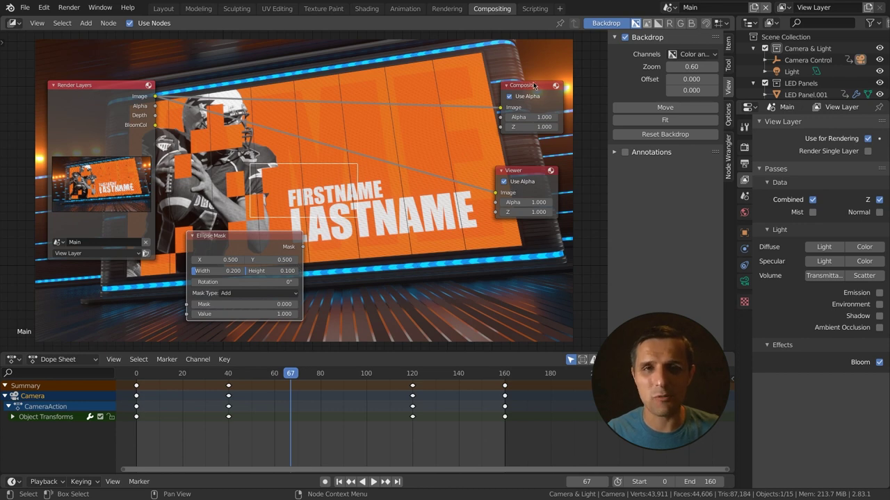
pyautogui.moveTo(303, 247); pyautogui.dragTo(496, 199)
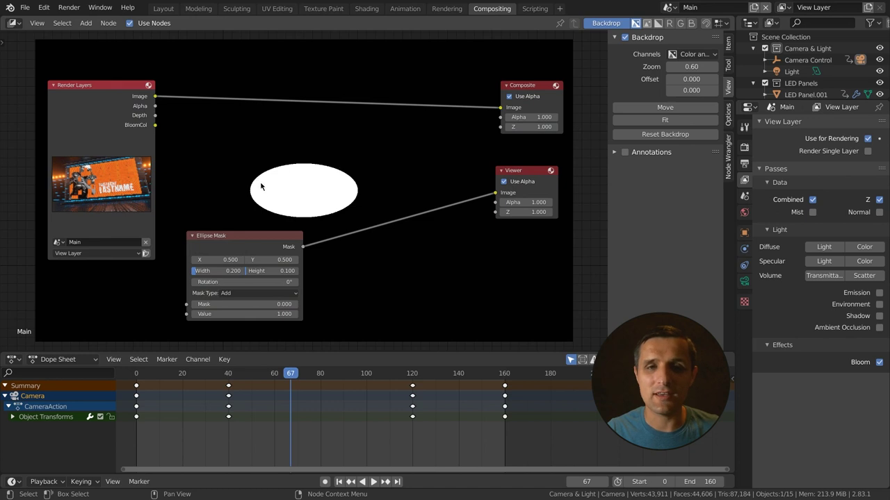
# Set the Ellipse Mask's width to 0.9 and its height to 0.5.
pyautogui.moveTo(209, 270)
pyautogui.mouseDown()
pyautogui.moveTo(236, 270)
pyautogui.moveTo(218, 271)
pyautogui.mouseUp()
pyautogui.click(217, 271)
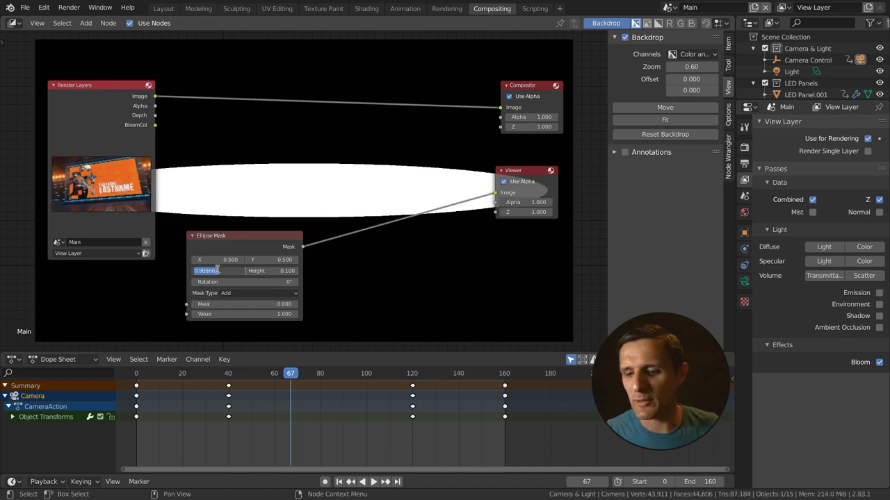
pyautogui.write('0.9')
pyautogui.press('Return')
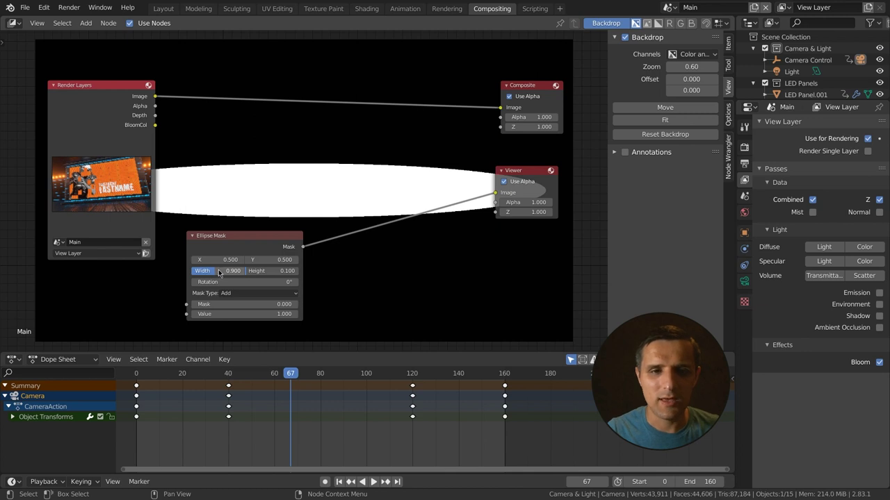
pyautogui.moveTo(256, 271); pyautogui.dragTo(272, 270)
pyautogui.click(255, 271)
pyautogui.write('0.5')
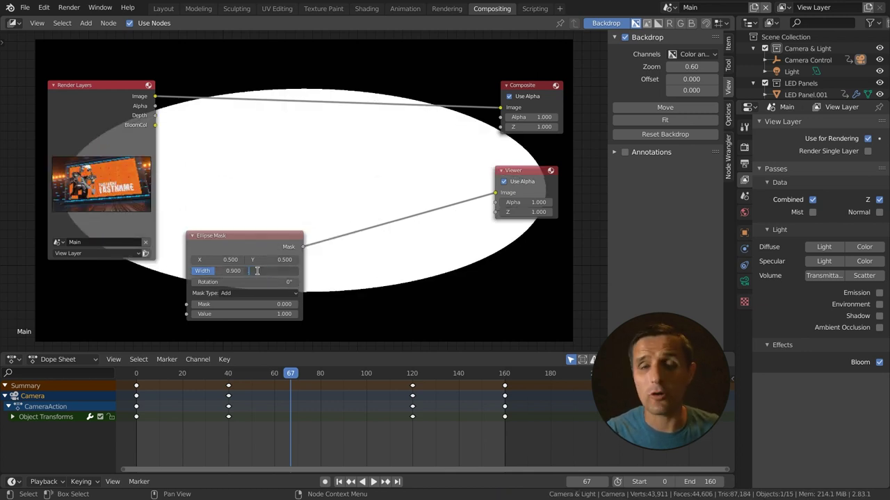
pyautogui.press('Return')
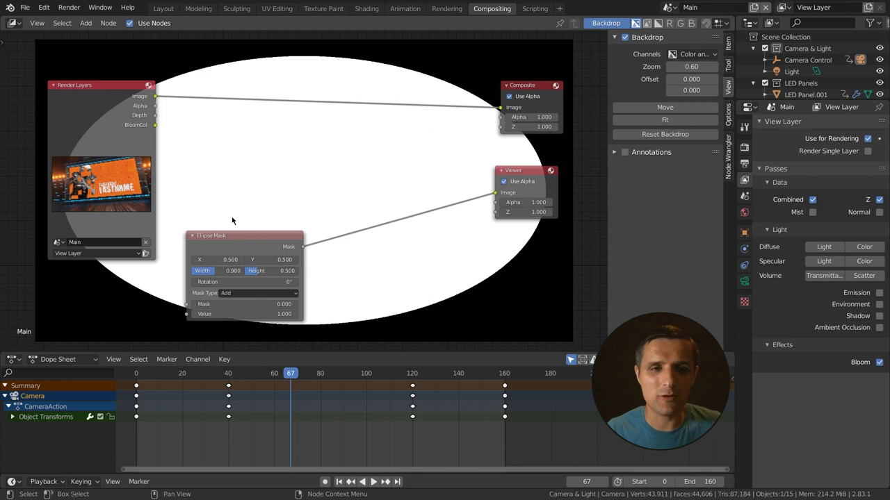
# Move the Ellipse Mask beneath Render Layers and insert a Blur node on its link to the Viewer.
pyautogui.scroll(-2, 258, 245)
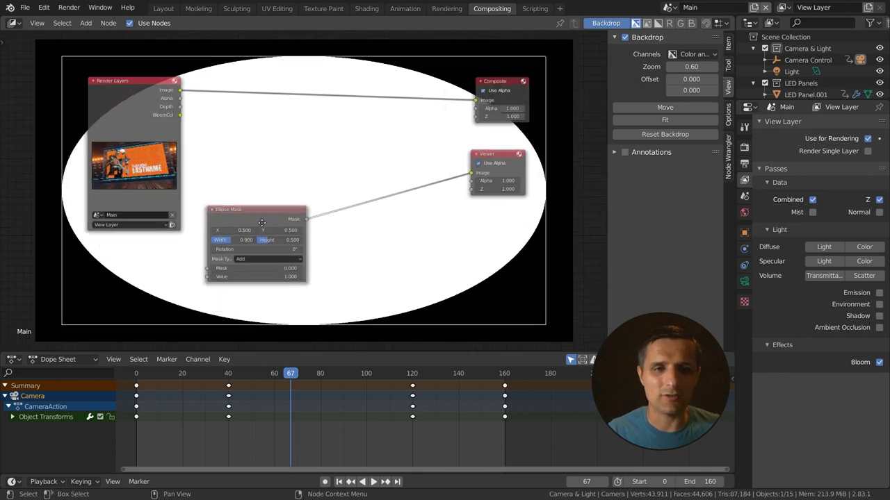
pyautogui.moveTo(258, 244); pyautogui.dragTo(146, 251)
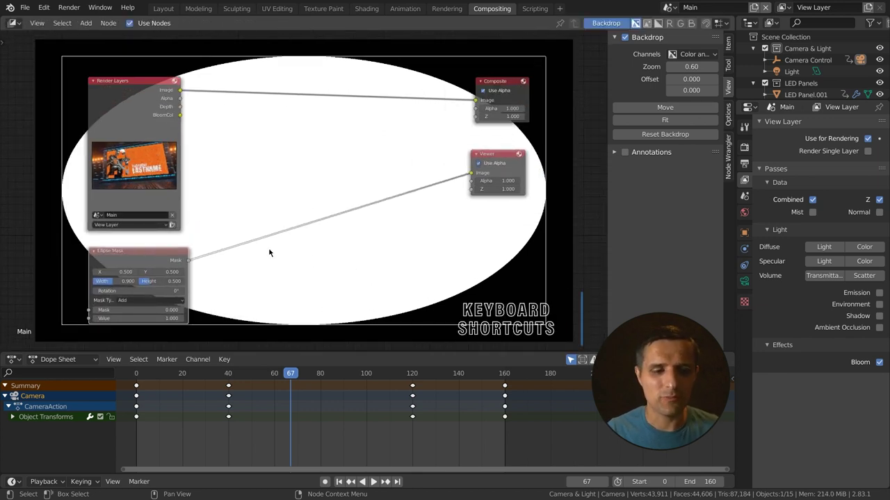
pyautogui.hotkey('shift', 'a')
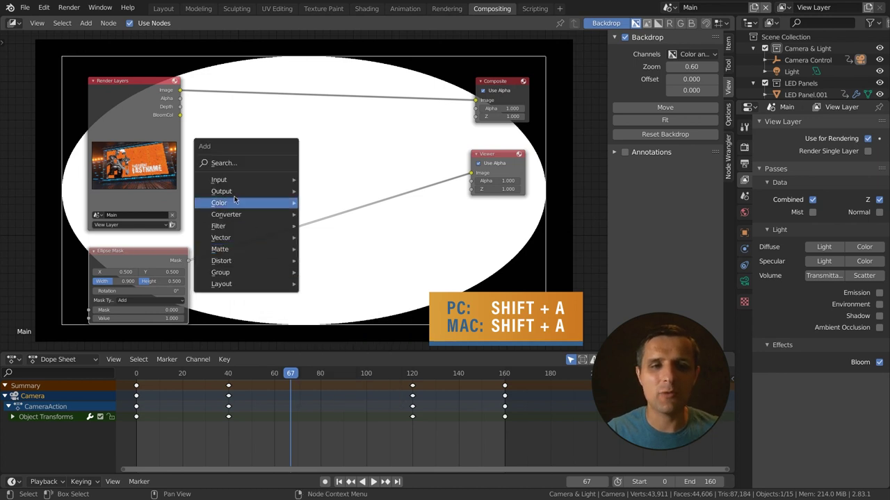
pyautogui.click(223, 163)
pyautogui.write('blur')
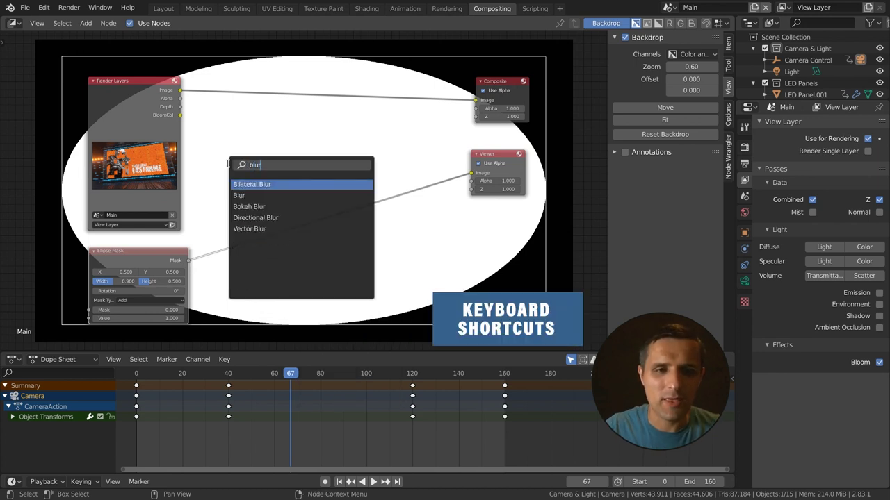
pyautogui.click(253, 197)
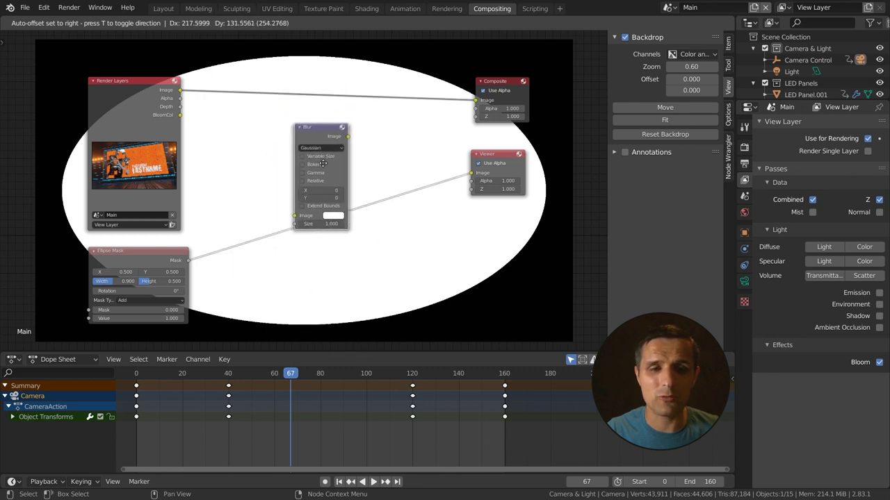
pyautogui.click(242, 242)
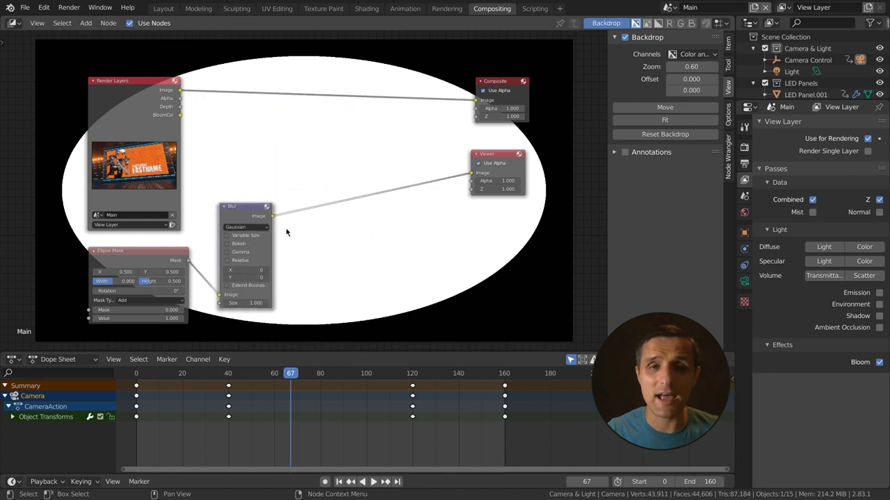
pyautogui.moveTo(250, 213); pyautogui.dragTo(238, 238)
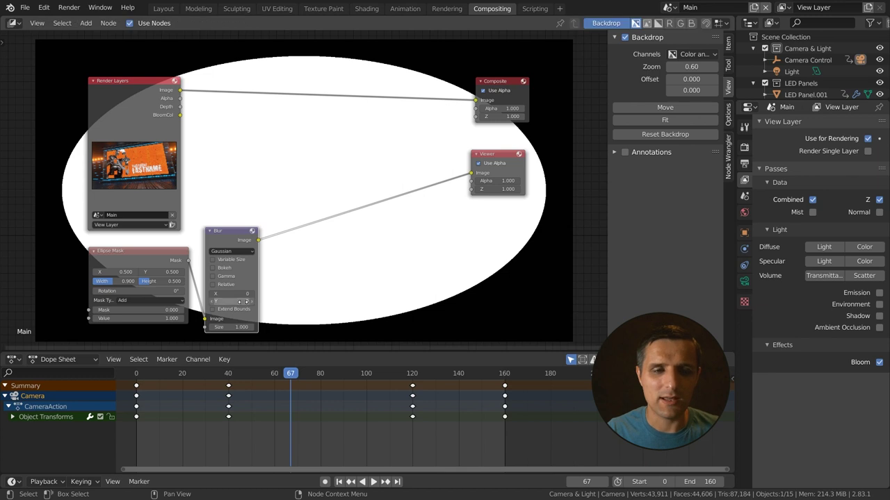
# Set the Gaussian Blur node's X and Y sizes to 400.
pyautogui.scroll(1, 243, 301)
pyautogui.moveTo(222, 292); pyautogui.dragTo(267, 232, button='middle')
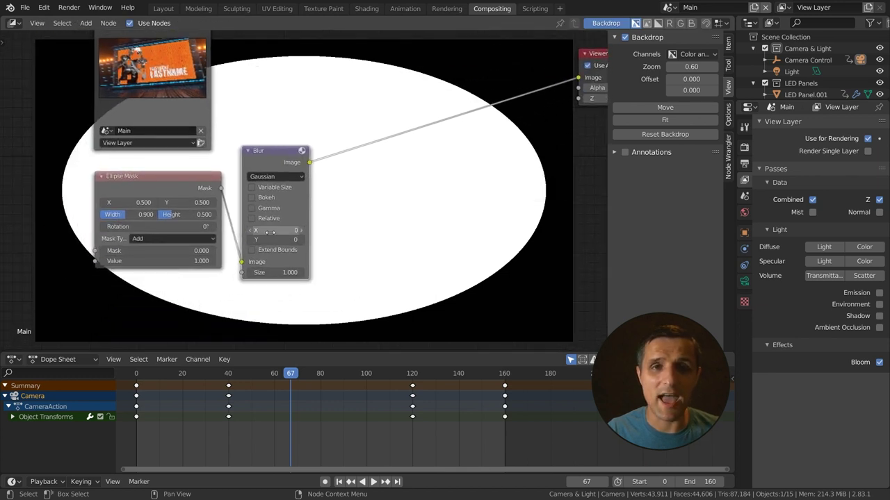
pyautogui.click(286, 234)
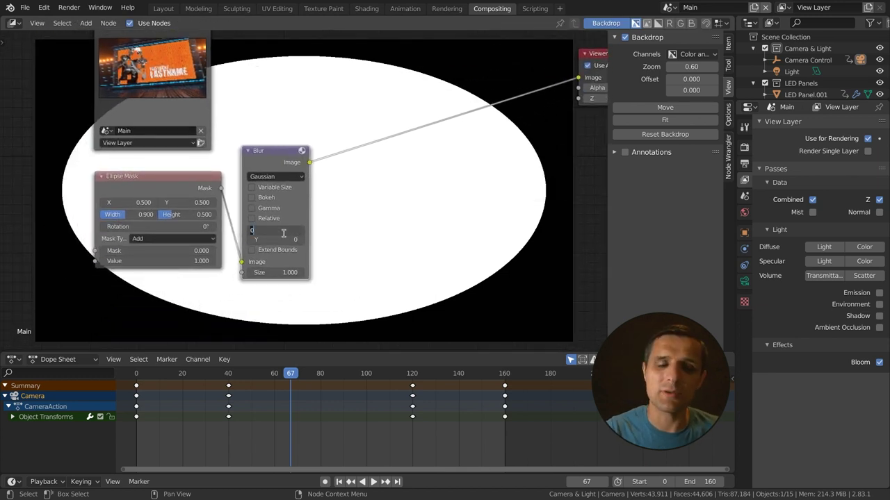
pyautogui.press('Return')
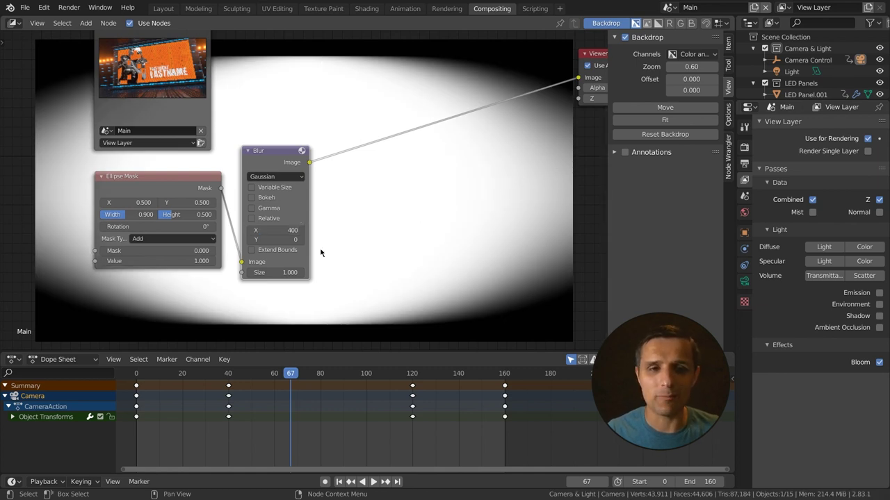
pyautogui.click(279, 240)
pyautogui.write('400')
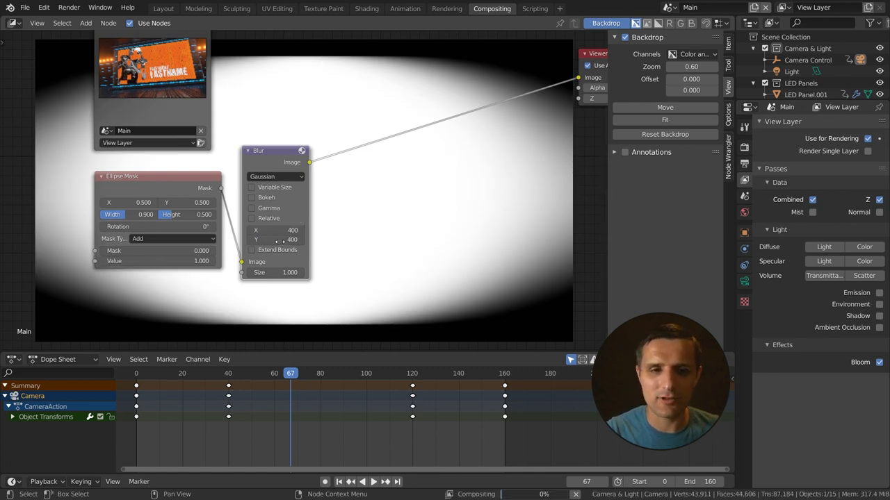
pyautogui.press('Return')
# Space out the nodes by moving the Ellipse Mask away from the Blur node and Render Layers closer to the Composite node.
pyautogui.scroll(-1, 360, 217)
pyautogui.moveTo(361, 217); pyautogui.dragTo(302, 256, button='middle')
pyautogui.moveTo(168, 221); pyautogui.dragTo(103, 242)
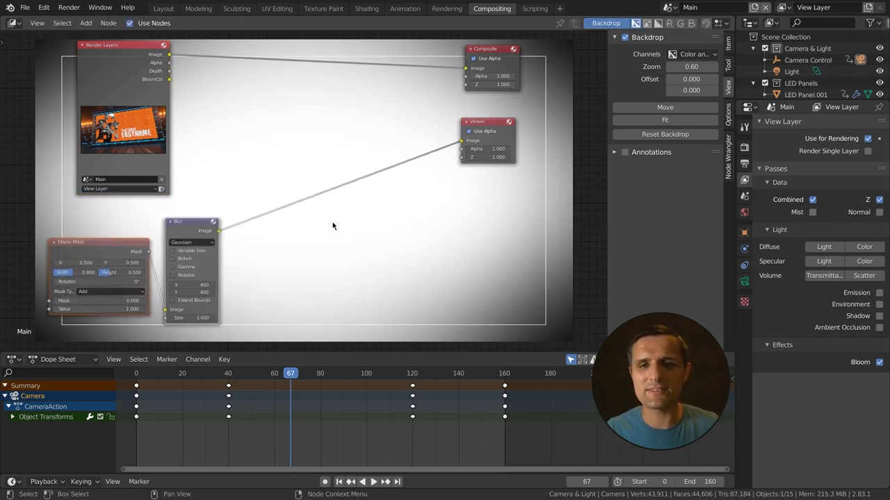
pyautogui.click(119, 61)
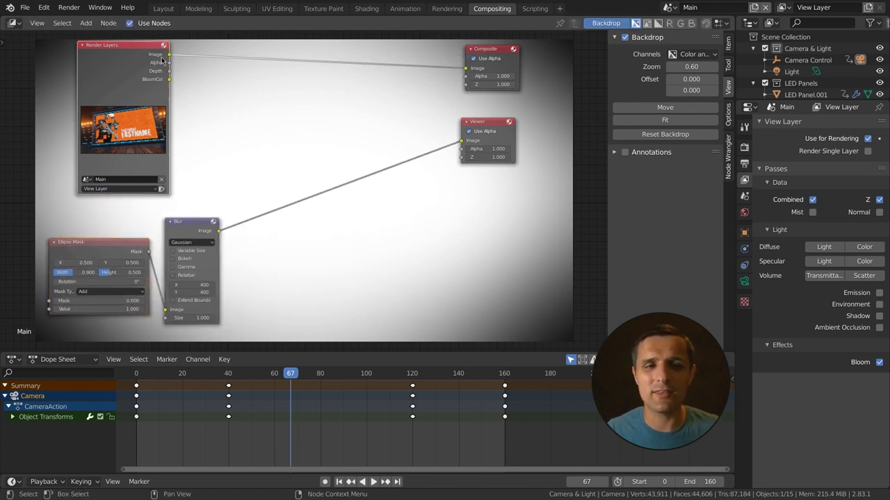
pyautogui.moveTo(148, 52); pyautogui.dragTo(200, 63)
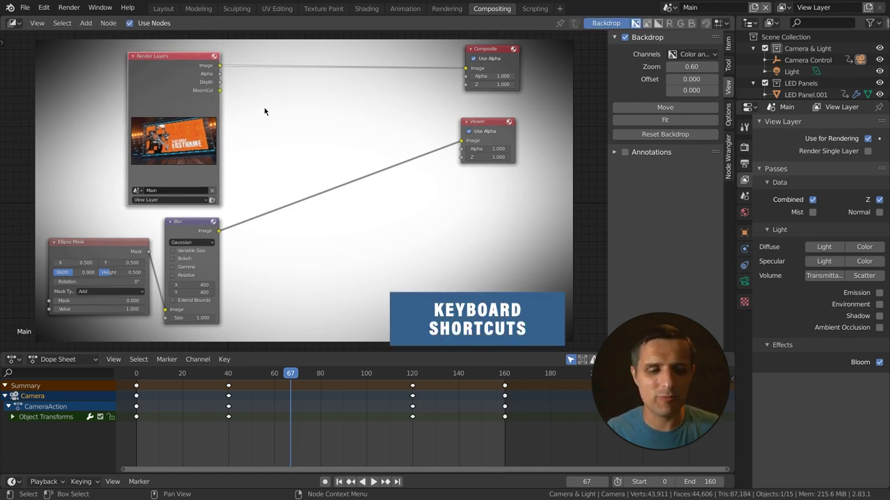
# Combine Render Layers and Blur with an expanded Multiply mix node and feed its output into the Viewer.
pyautogui.keyDown('shift'); pyautogui.click(191, 223); pyautogui.keyUp('shift')
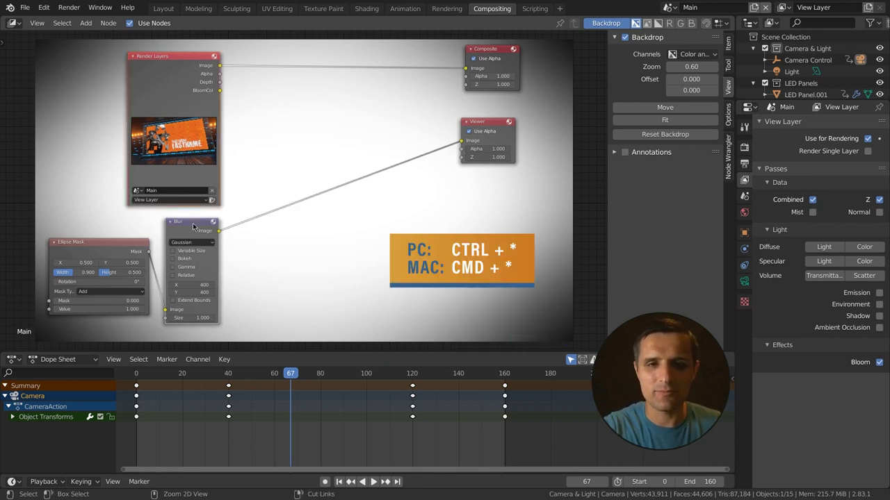
pyautogui.press('ctrl+KP_Multiply')
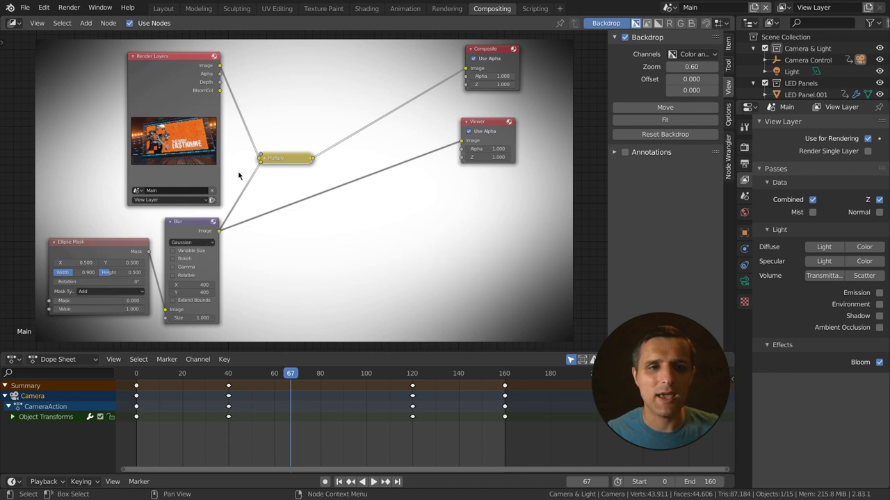
pyautogui.click(263, 160)
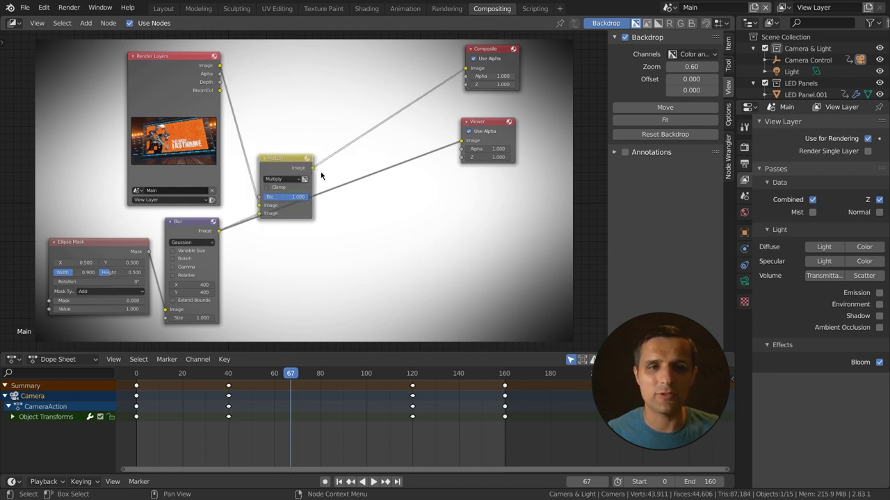
pyautogui.moveTo(281, 159); pyautogui.dragTo(279, 122)
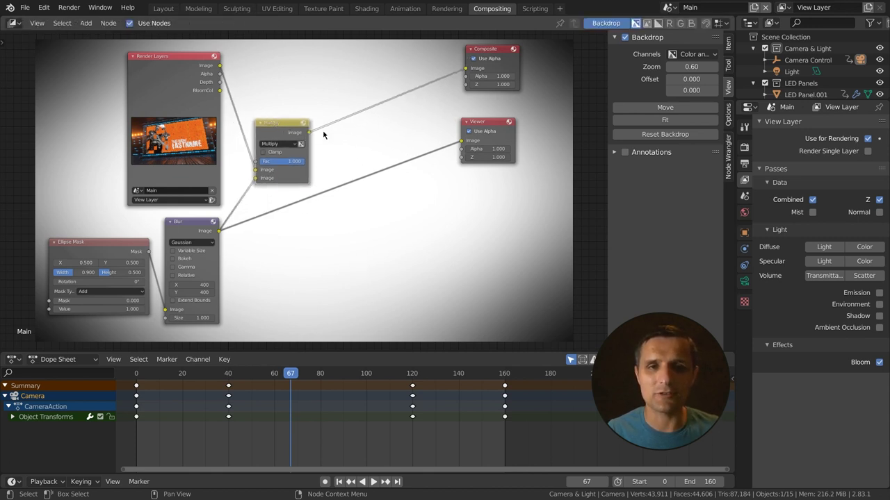
pyautogui.moveTo(308, 137); pyautogui.dragTo(461, 143)
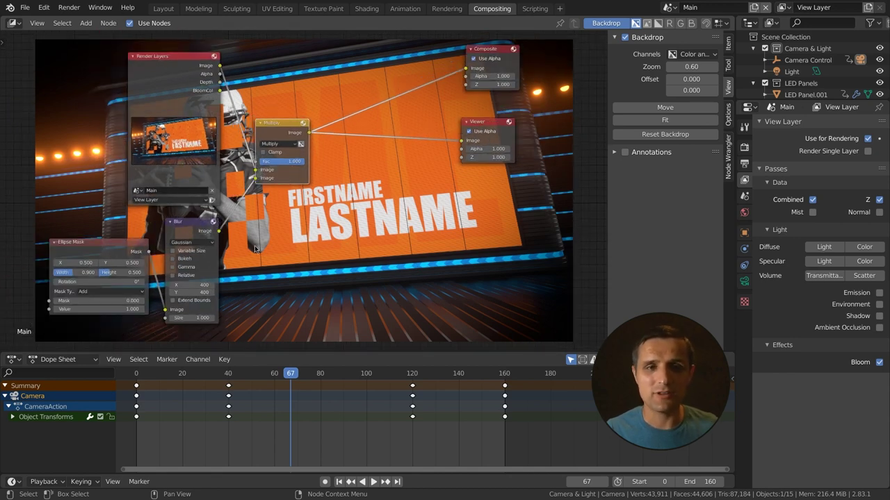
# Compare the vignette with the Multiply factor at 0 and 1, and set the factor to 0.75.
pyautogui.moveTo(294, 163); pyautogui.dragTo(257, 162)
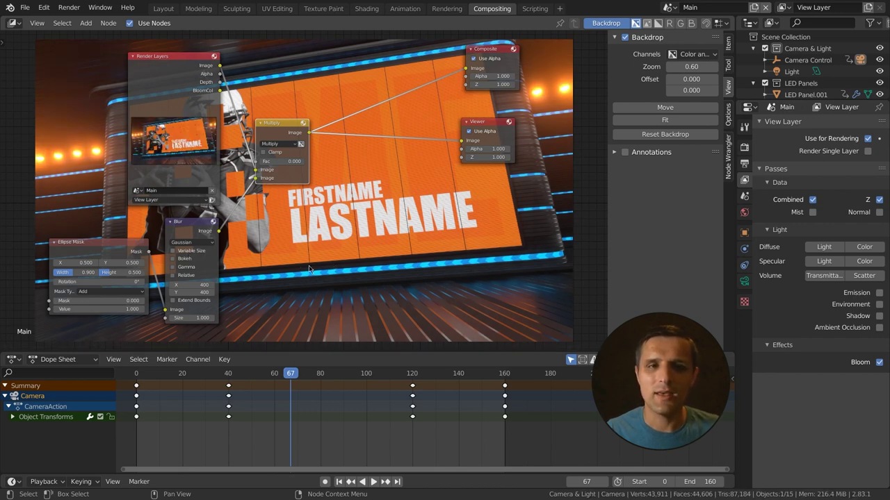
pyautogui.moveTo(266, 163); pyautogui.dragTo(361, 212)
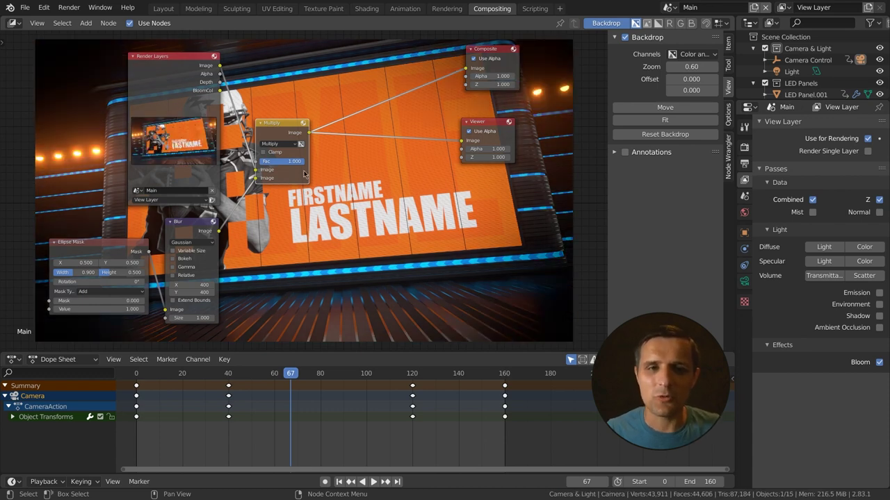
pyautogui.click(295, 163)
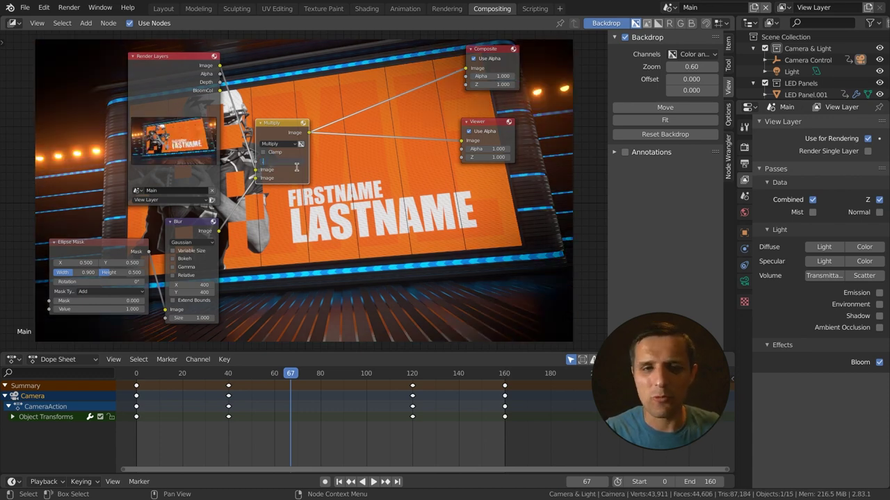
pyautogui.write('.75')
pyautogui.press('Return')
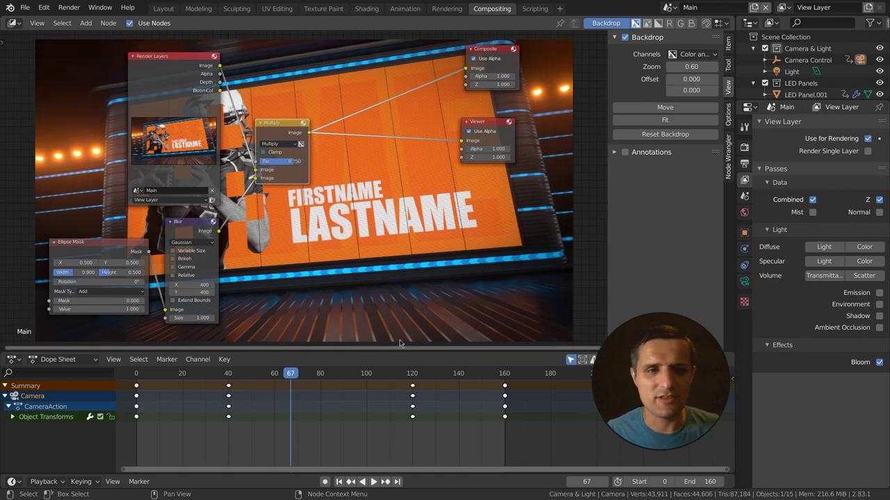
# Line up the Multiply node beside the Blur node and group the Ellipse Mask, Blur and Multiply nodes into a node group.
pyautogui.scroll(-1, 382, 296)
pyautogui.moveTo(275, 132); pyautogui.dragTo(257, 236)
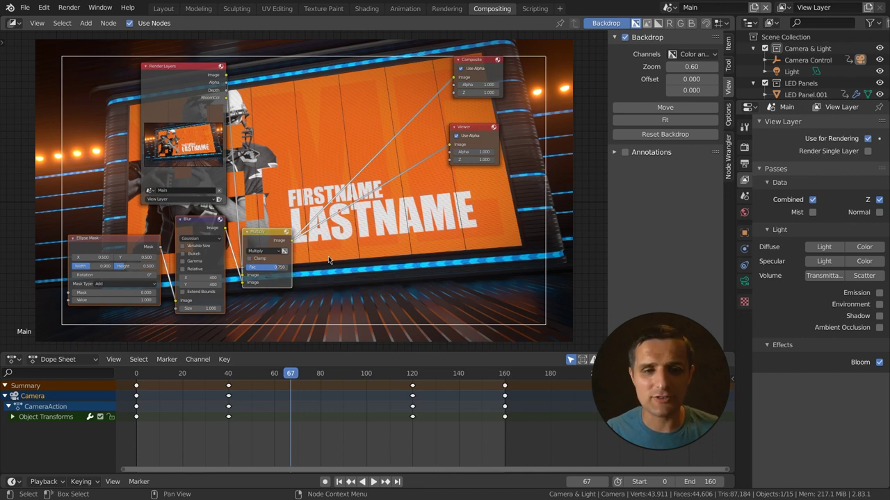
pyautogui.moveTo(328, 256); pyautogui.dragTo(128, 287)
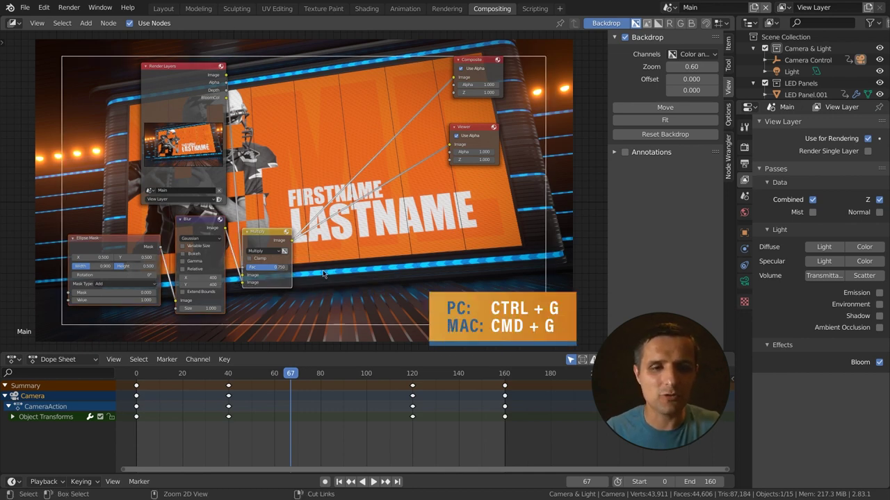
pyautogui.hotkey('ctrl', 'g')
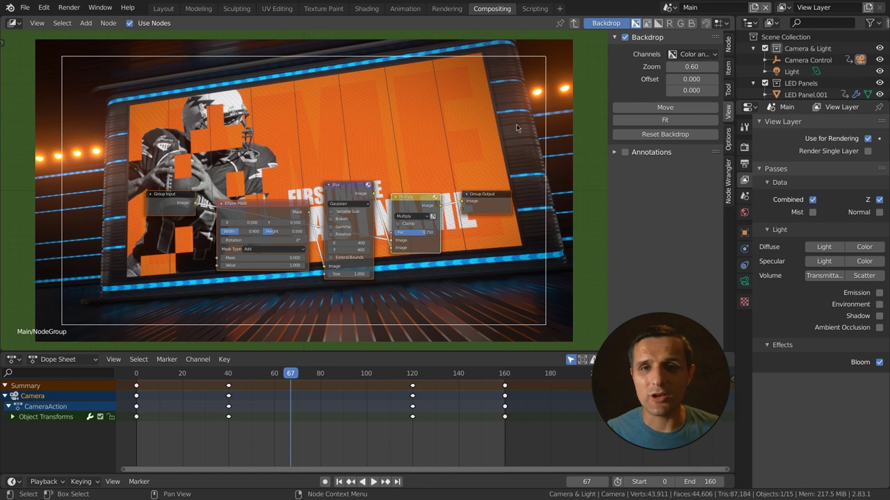
# Leave the node group and position its node between the Render Layers node and the Composite and Viewer nodes.
pyautogui.click(574, 22)
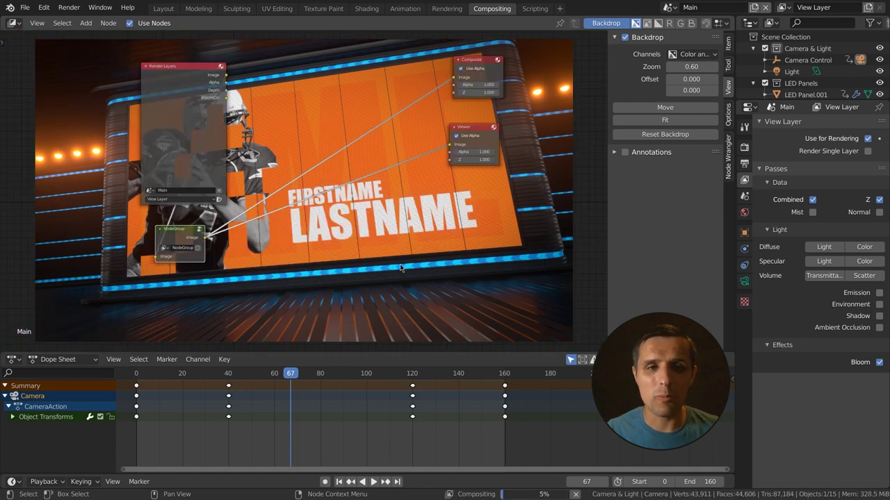
pyautogui.moveTo(174, 231); pyautogui.dragTo(276, 134)
pyautogui.scroll(3, 294, 182)
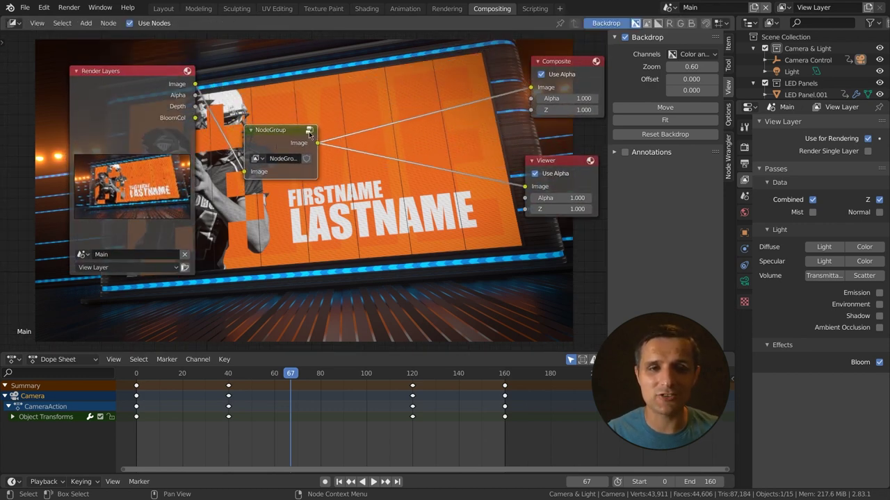
# Check the nodes inside the group, return to the main node tree and rename the group Vignette.
pyautogui.click(310, 131)
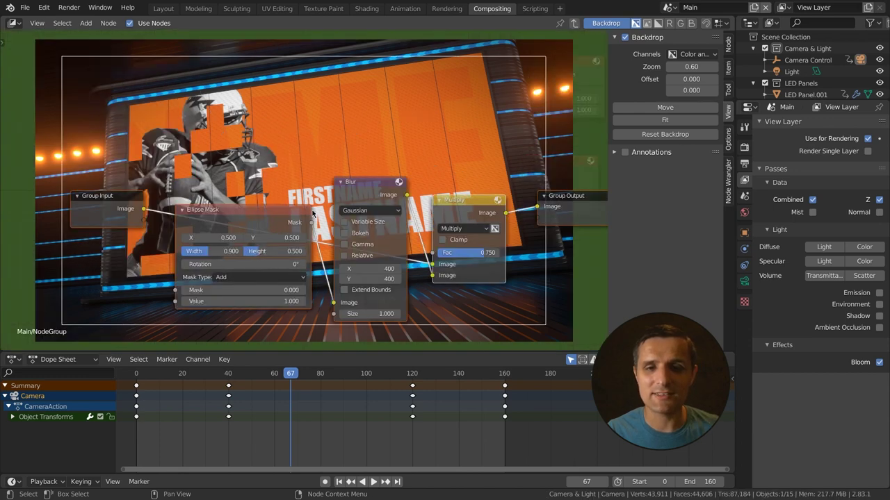
pyautogui.scroll(-2, 321, 174)
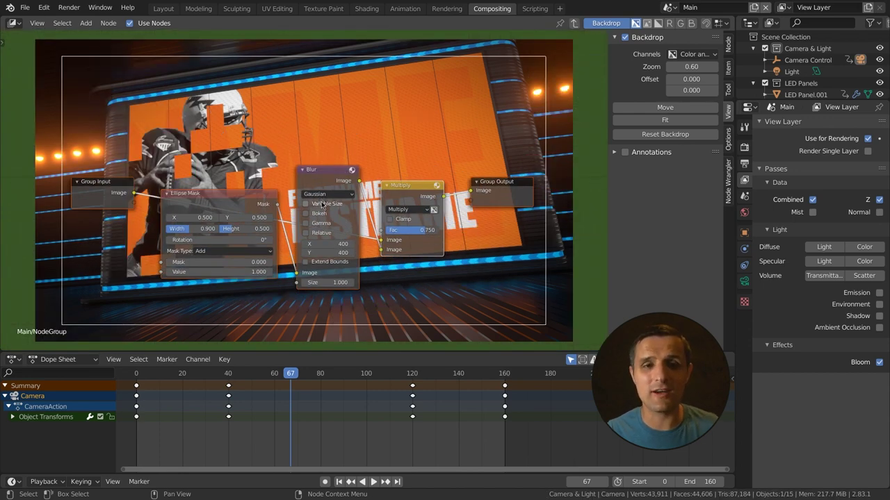
pyautogui.click(574, 23)
pyautogui.scroll(1, 306, 189)
pyautogui.doubleClick(283, 159)
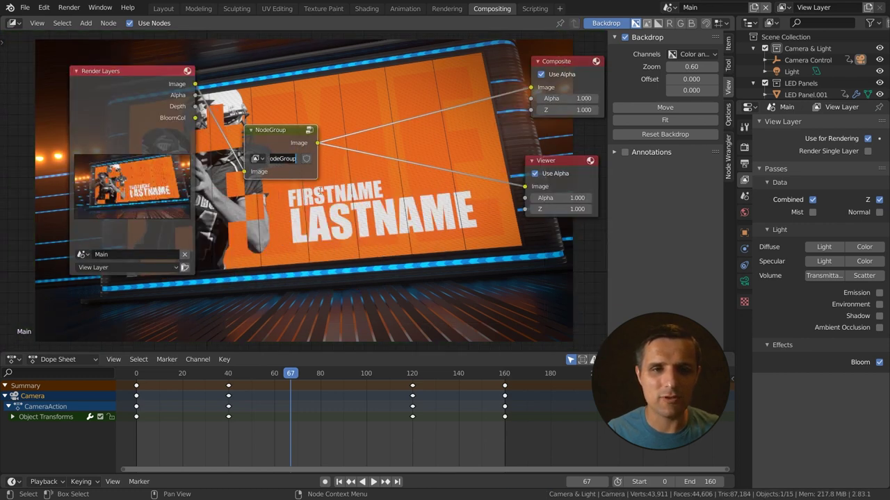
pyautogui.write('Vignet')
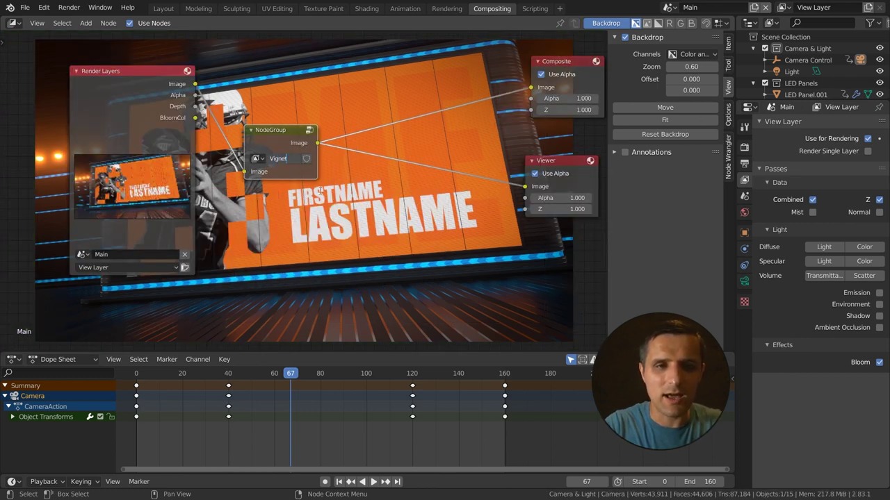
pyautogui.write('te')
pyautogui.press('Return')
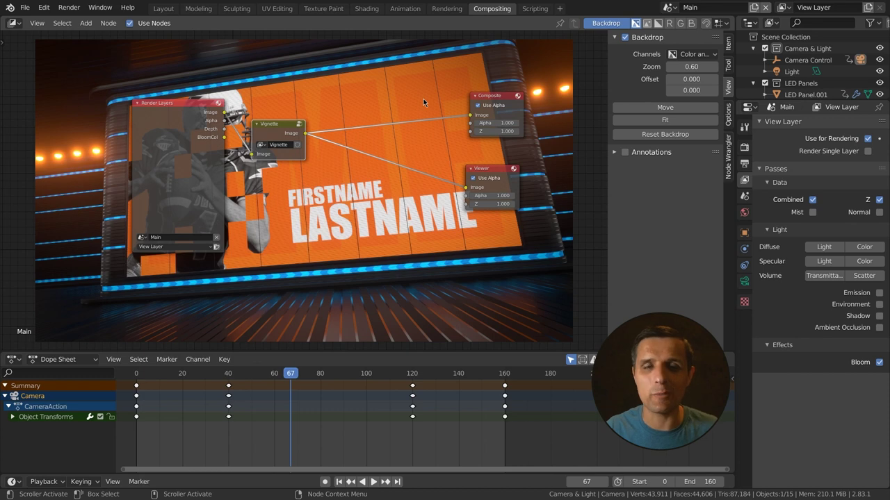
# Feed the BloomCol pass of Render Layers into the Viewer and move the Vignette node down below the connection.
pyautogui.scroll(1, 329, 184)
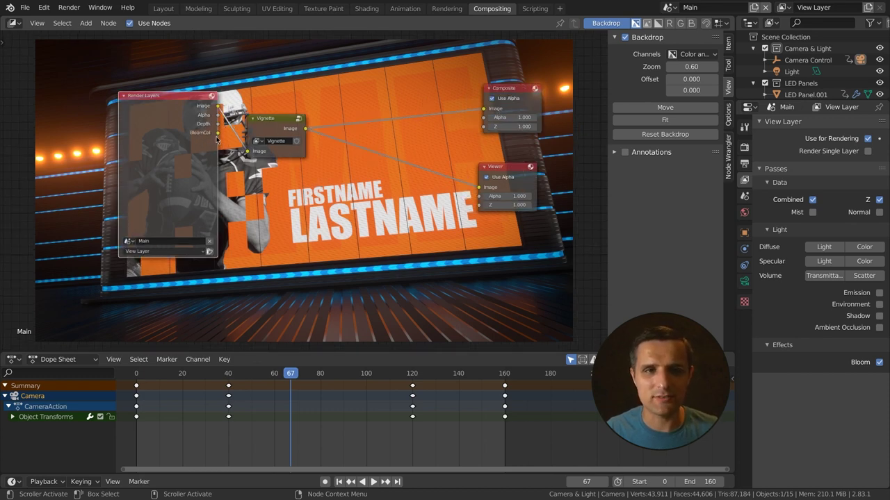
pyautogui.moveTo(218, 133); pyautogui.dragTo(478, 188)
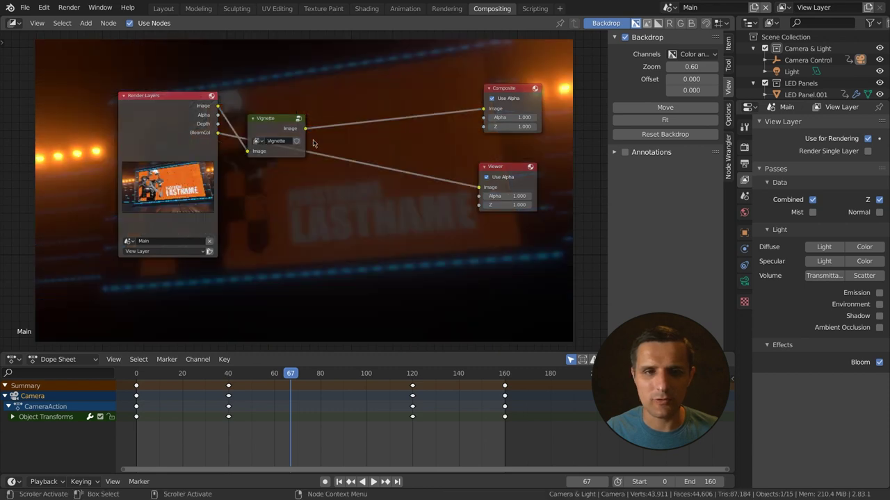
pyautogui.moveTo(279, 118); pyautogui.dragTo(283, 281)
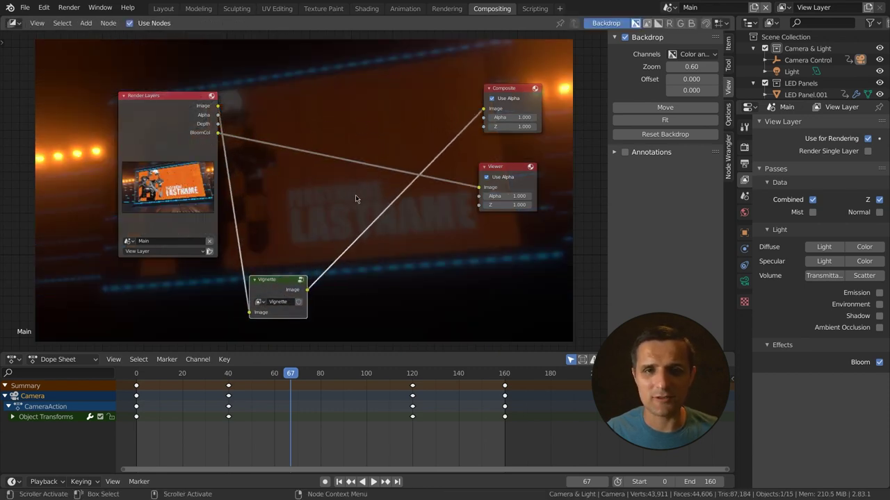
pyautogui.moveTo(355, 199); pyautogui.dragTo(339, 194, button='middle')
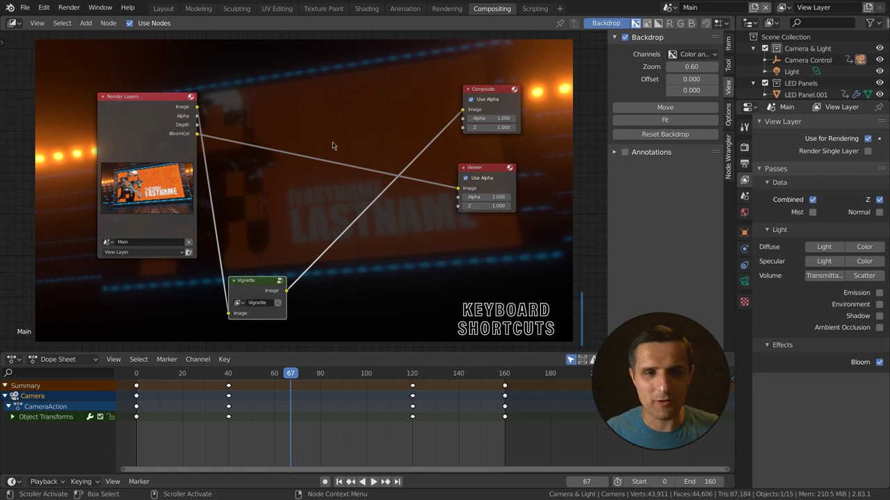
# Insert a Hue Saturation Value node between BloomCol and the Viewer and set its saturation to 0.
pyautogui.hotkey('shift', 'a')
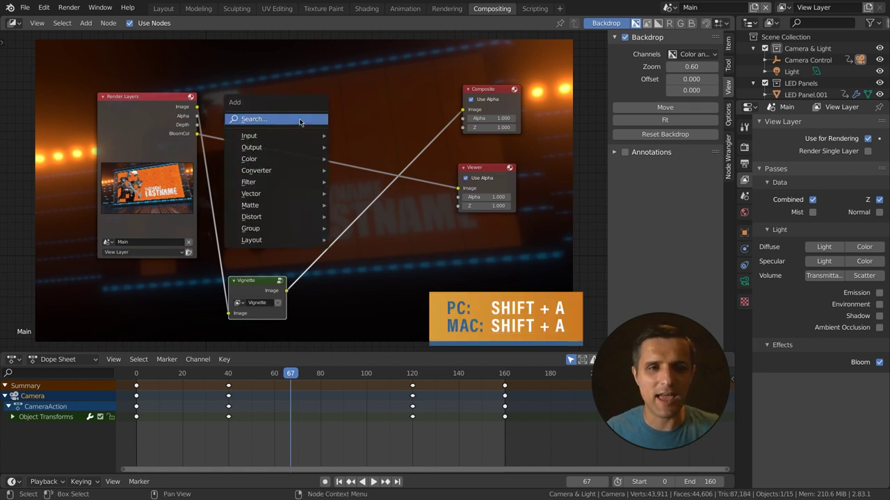
pyautogui.click(253, 119)
pyautogui.write('hue')
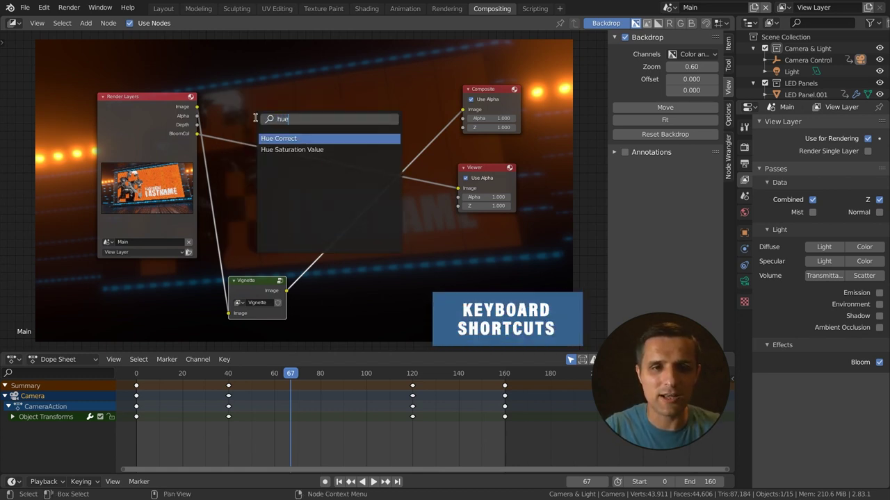
pyautogui.click(289, 145)
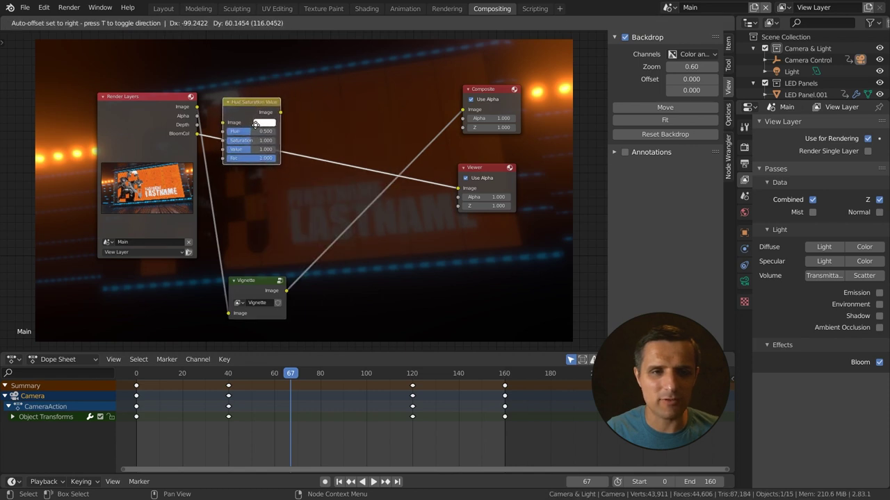
pyautogui.click(250, 114)
pyautogui.moveTo(259, 116); pyautogui.dragTo(253, 132)
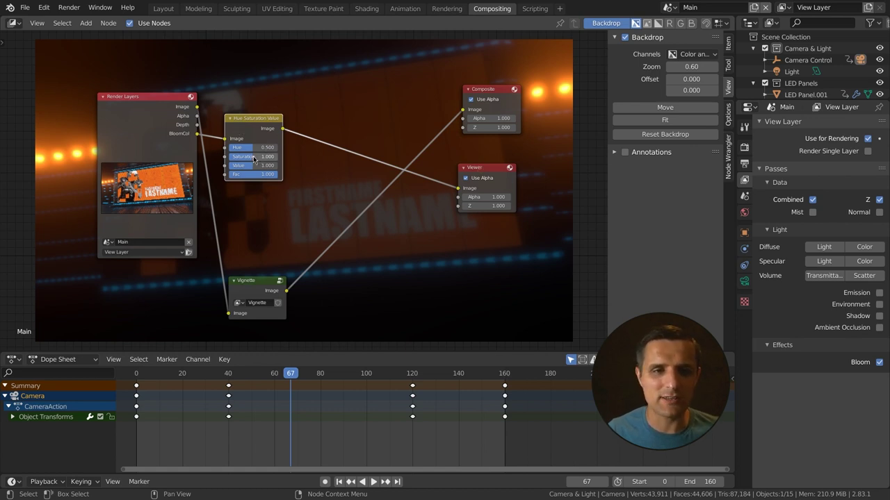
pyautogui.press('BackSpace')
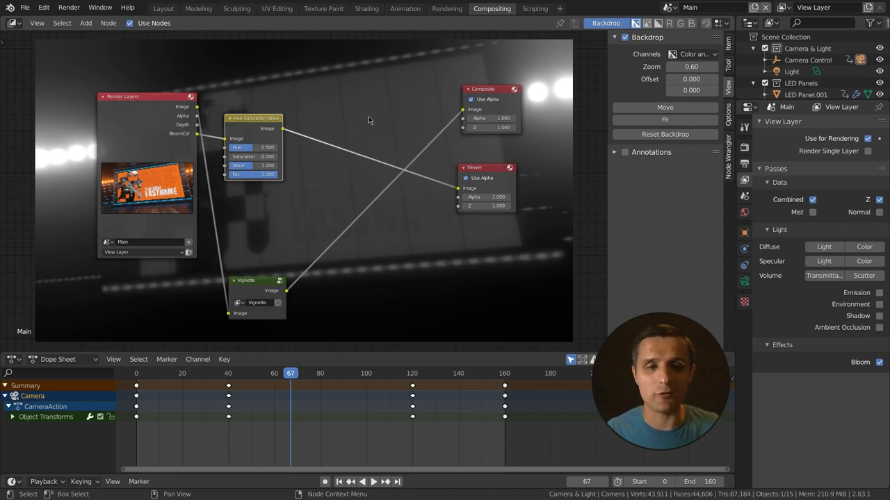
# Insert an RGB Curves node between Hue Saturation Value and the Viewer and raise its curve with a point at about X 0.301, Y 0.685.
pyautogui.hotkey('shift', 'a')
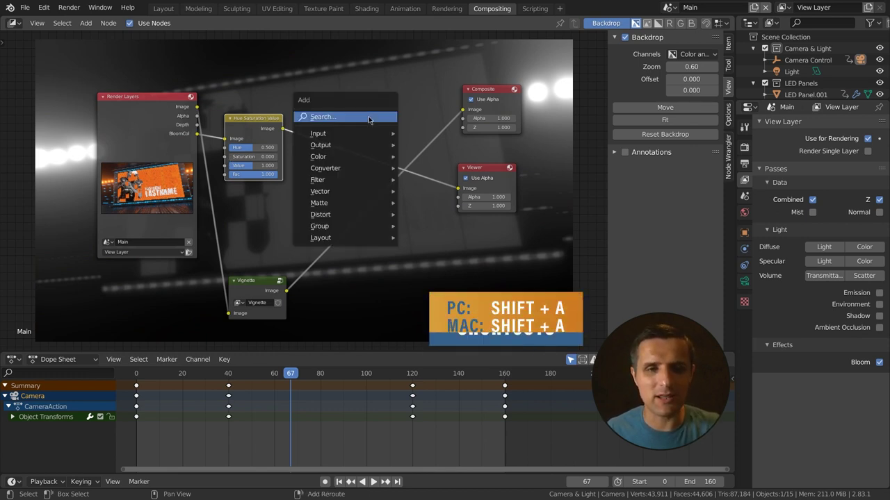
pyautogui.click(336, 118)
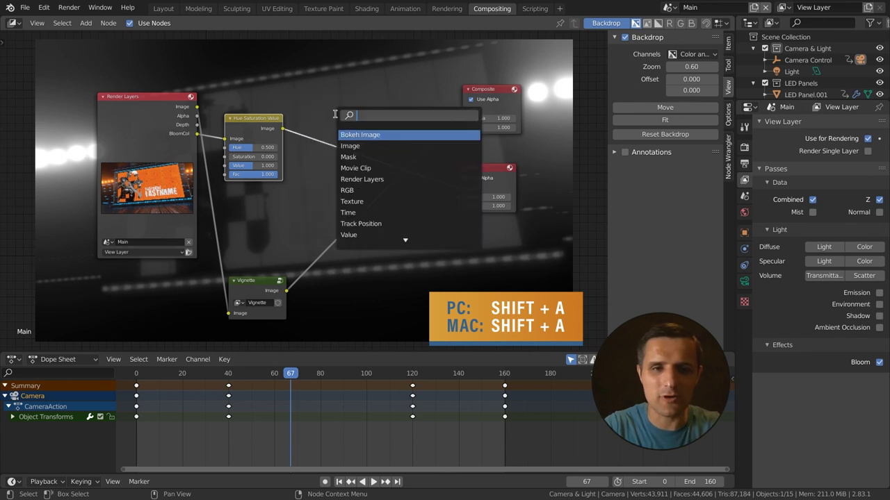
pyautogui.write('curves')
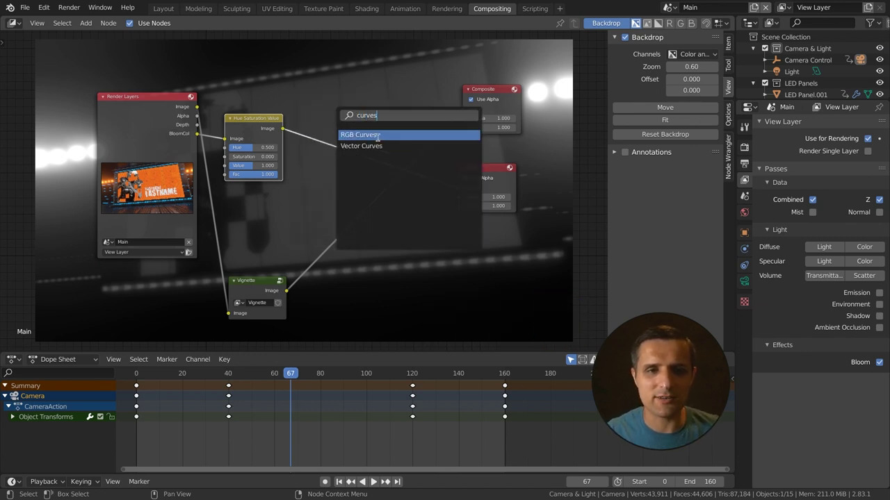
pyautogui.click(378, 135)
pyautogui.click(335, 89)
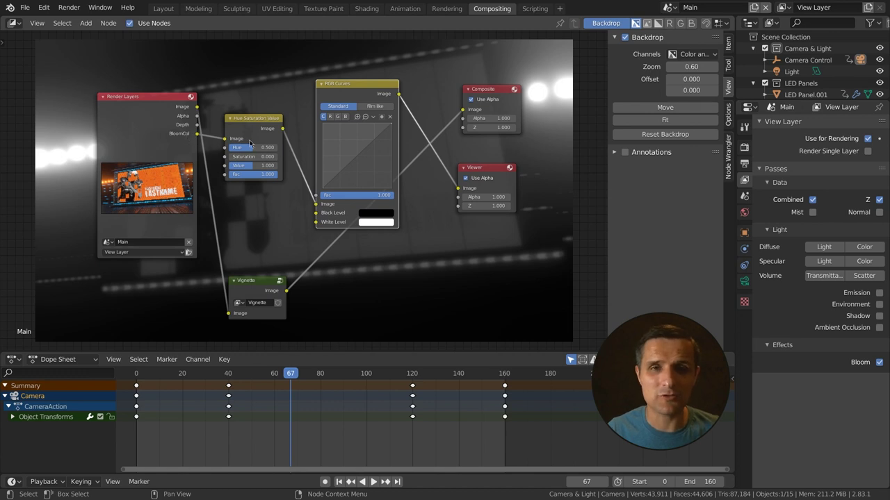
pyautogui.moveTo(347, 87); pyautogui.dragTo(322, 91)
pyautogui.moveTo(317, 175); pyautogui.dragTo(319, 149)
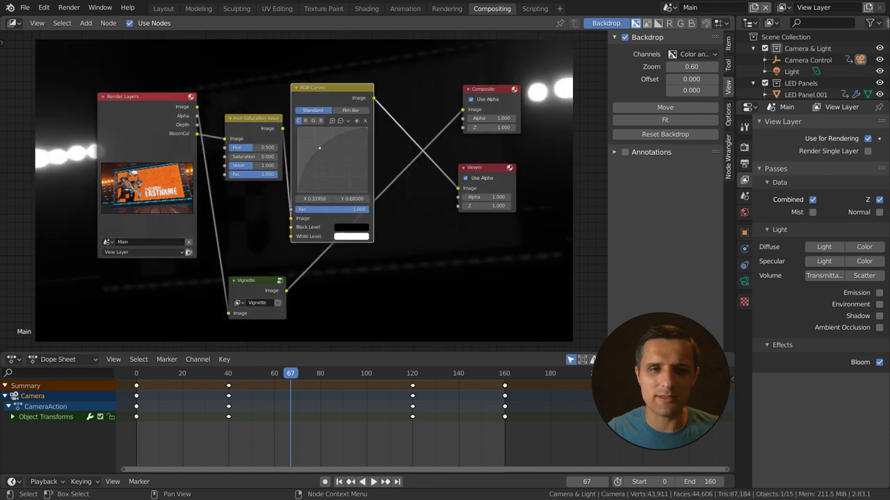
pyautogui.moveTo(463, 110); pyautogui.dragTo(385, 210)
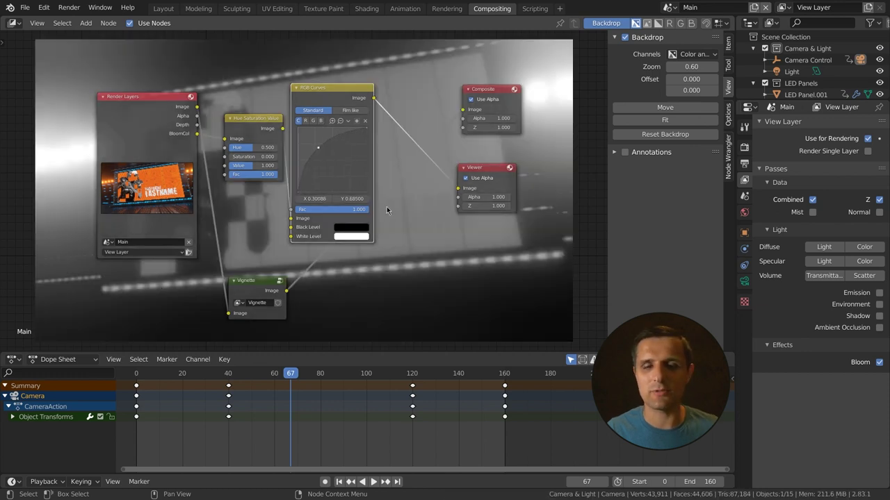
# Add an Image node in the free space above the RGB Curves node.
pyautogui.scroll(-3, 425, 200)
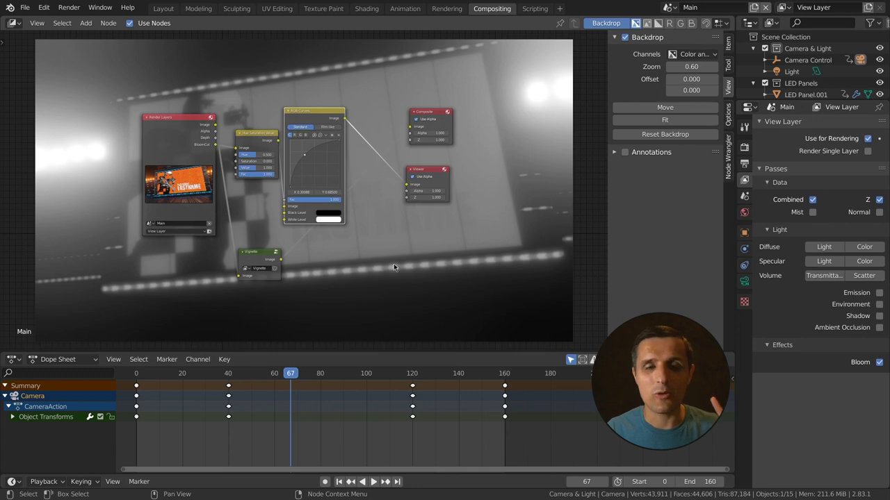
pyautogui.moveTo(383, 254); pyautogui.dragTo(389, 302, button='middle')
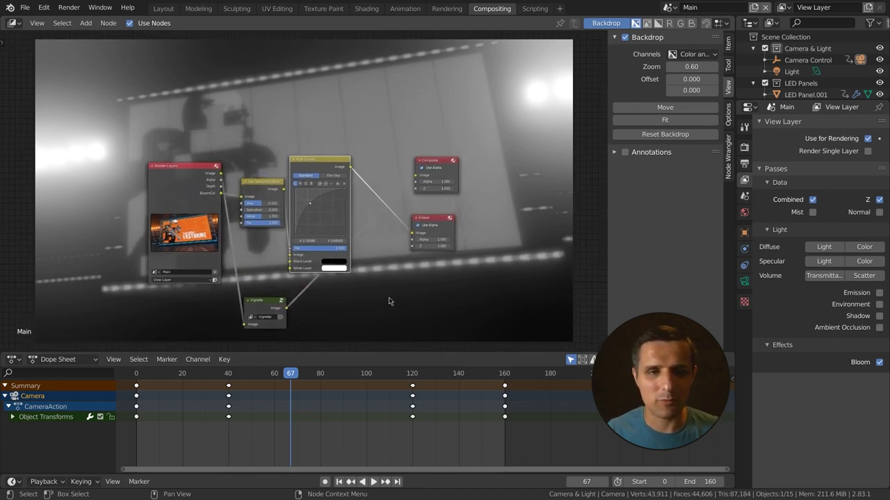
pyautogui.hotkey('shift', 'a')
pyautogui.click(295, 105)
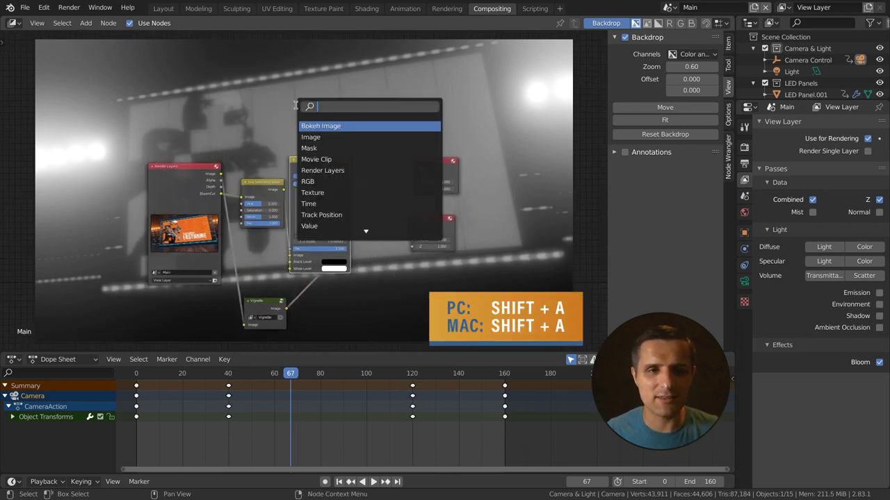
pyautogui.write('image')
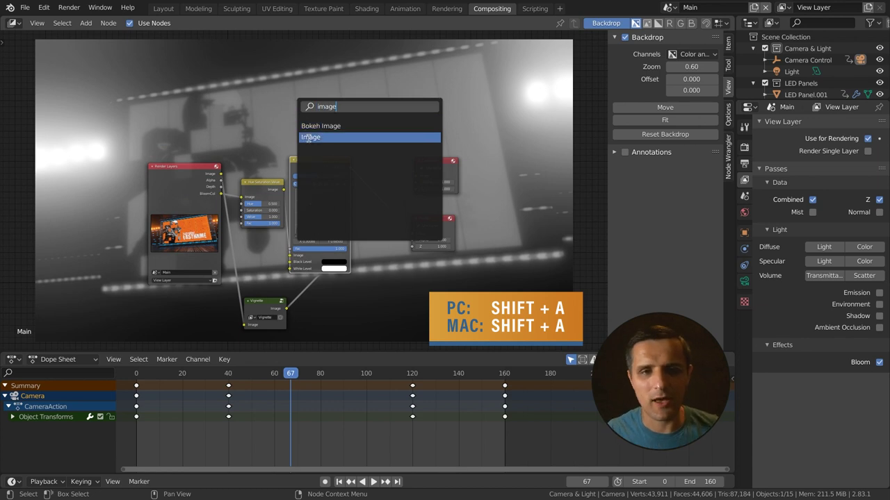
pyautogui.click(311, 137)
pyautogui.click(325, 105)
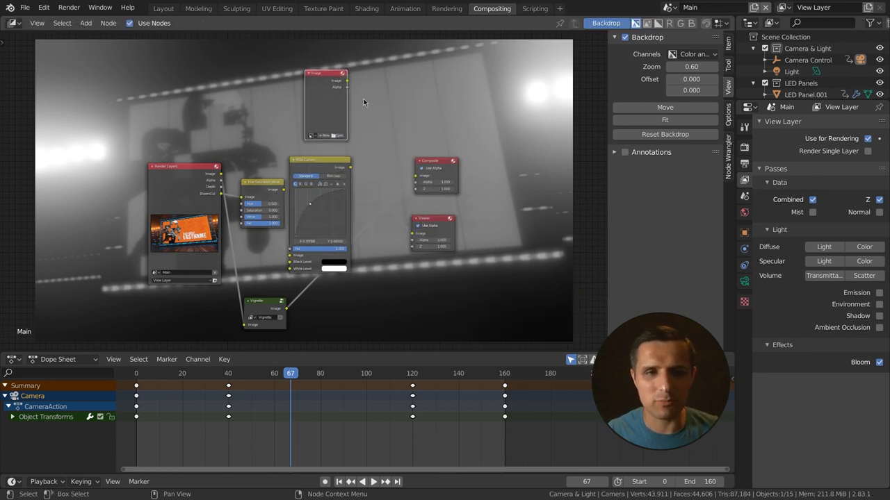
# Load Dirty Lens Overlay.png from the IMAGES folder of Tuotiral Assets into the Image node.
pyautogui.click(339, 136)
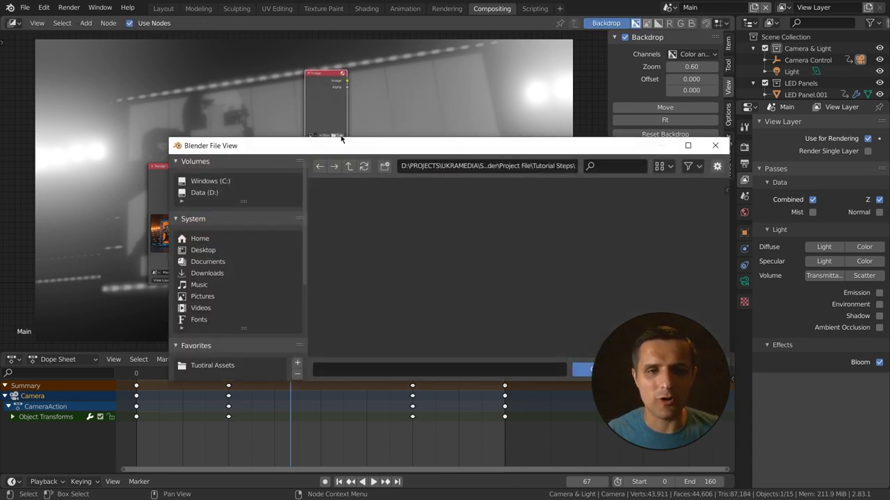
pyautogui.moveTo(336, 152); pyautogui.dragTo(246, 45)
pyautogui.click(141, 258)
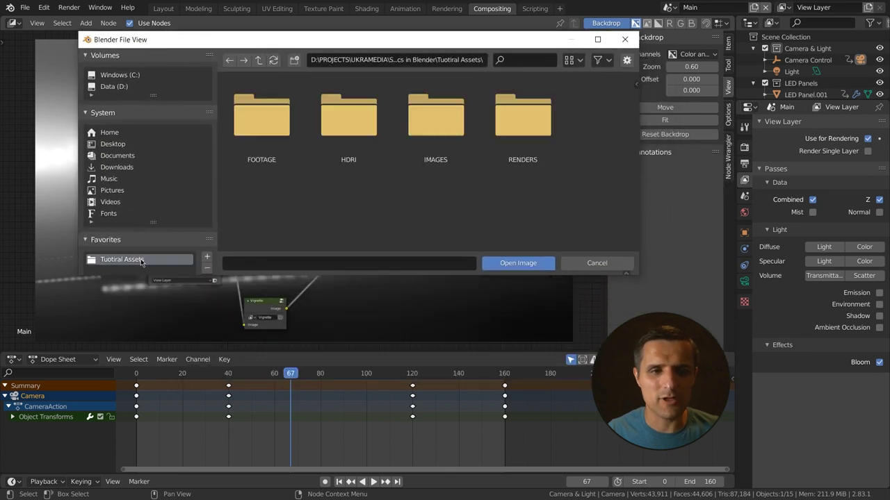
pyautogui.click(420, 139)
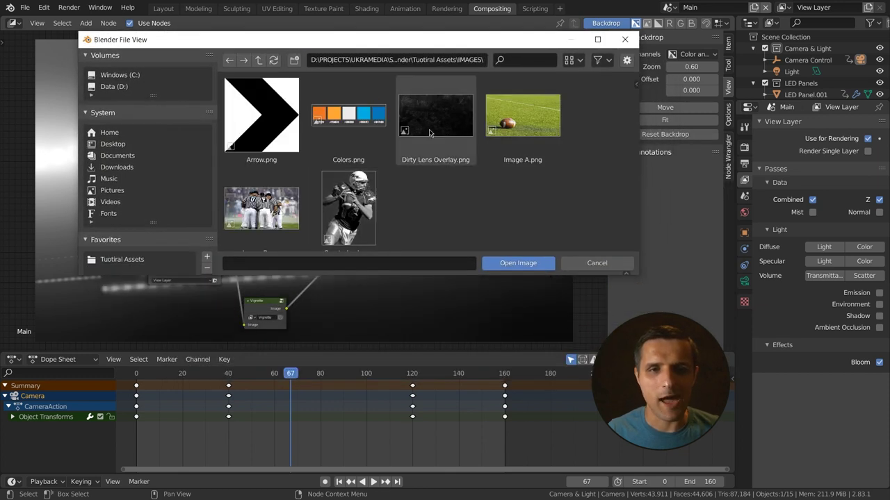
pyautogui.click(417, 166)
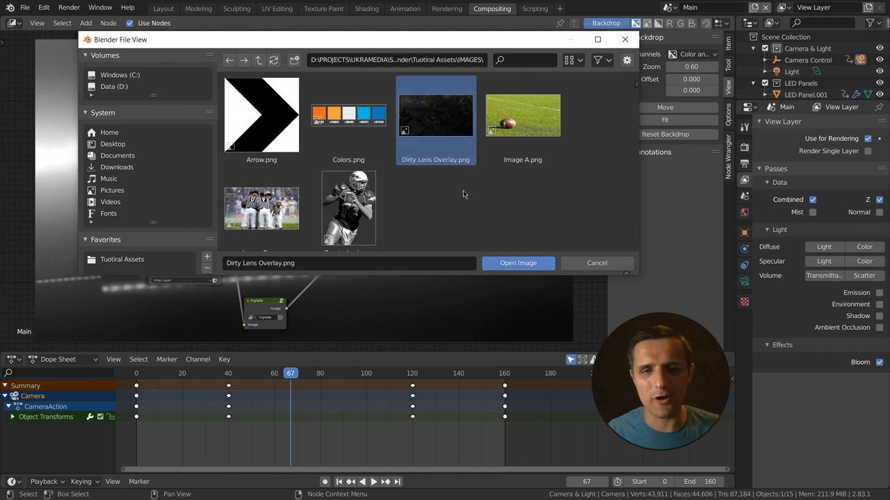
pyautogui.click(518, 262)
# Move the Dirty Lens Overlay node up clear of RGB Curves and feed its image output into the Viewer.
pyautogui.click(327, 118)
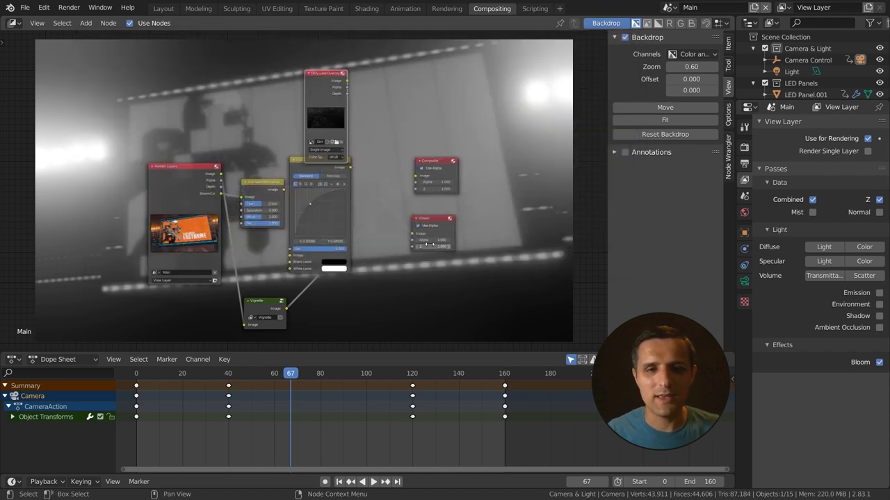
pyautogui.click(328, 67)
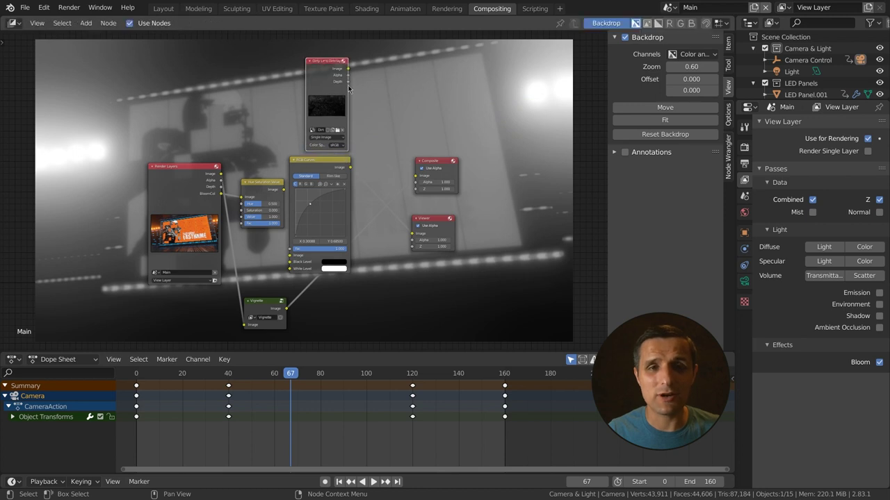
pyautogui.moveTo(347, 69); pyautogui.dragTo(416, 236)
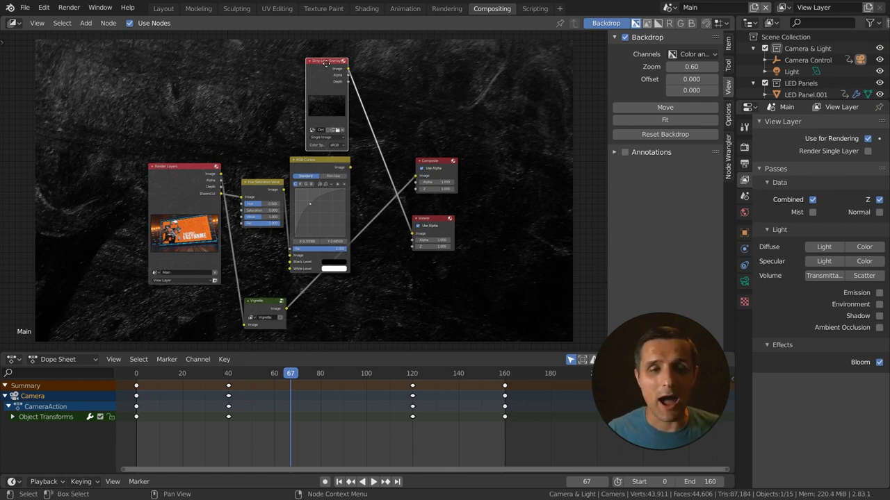
pyautogui.moveTo(324, 60); pyautogui.dragTo(326, 53)
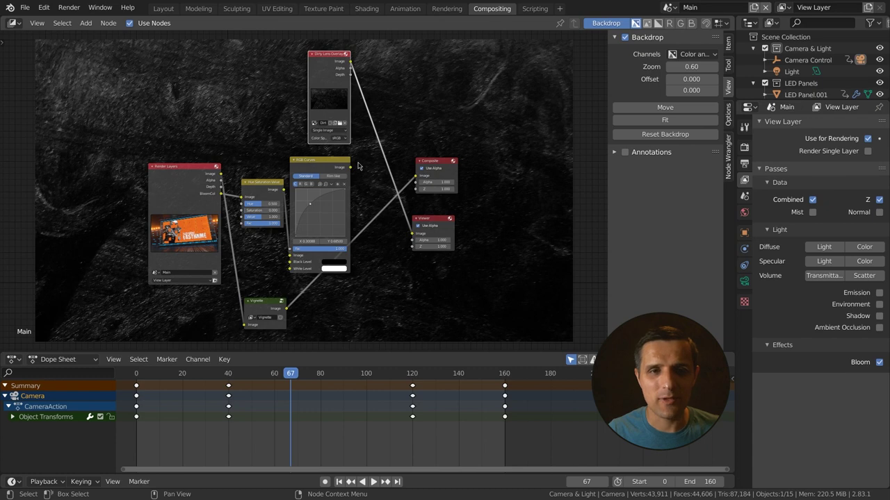
# Feed RGB Curves into the Viewer, and attach an expanded Add mix node to the Dirty Lens Overlay image output.
pyautogui.moveTo(349, 167); pyautogui.dragTo(415, 234)
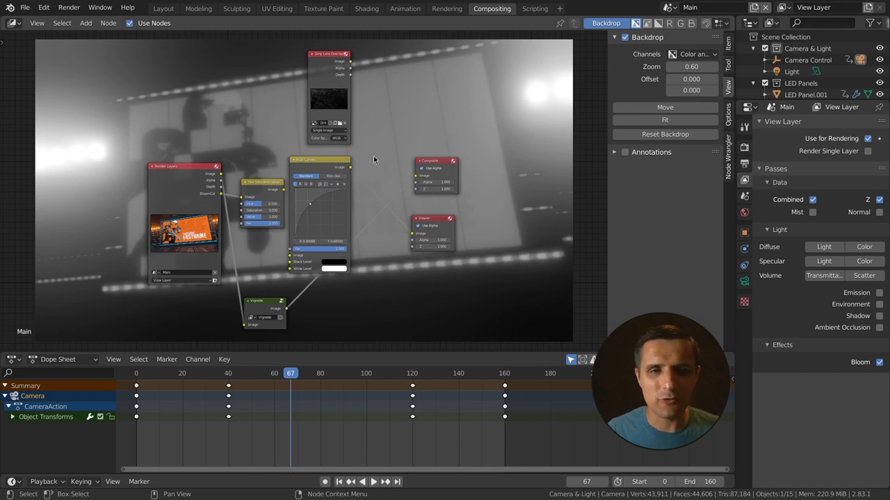
pyautogui.click(337, 62)
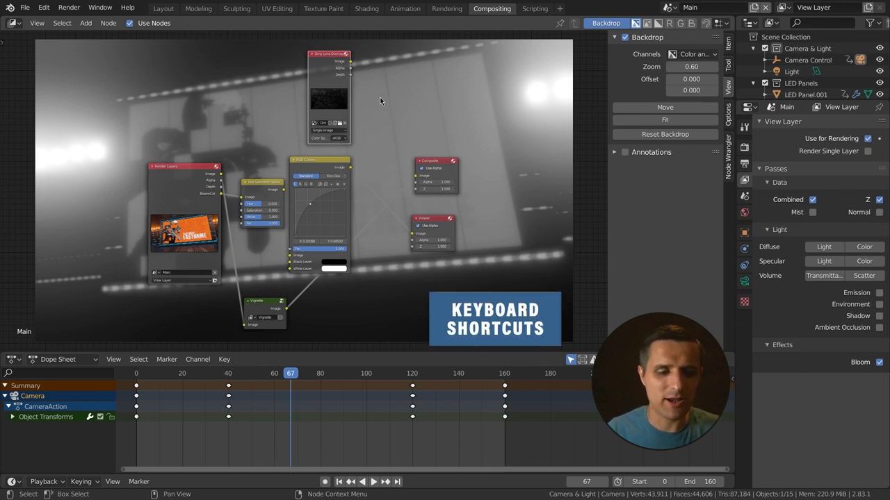
pyautogui.press('ctrl+KP_Add')
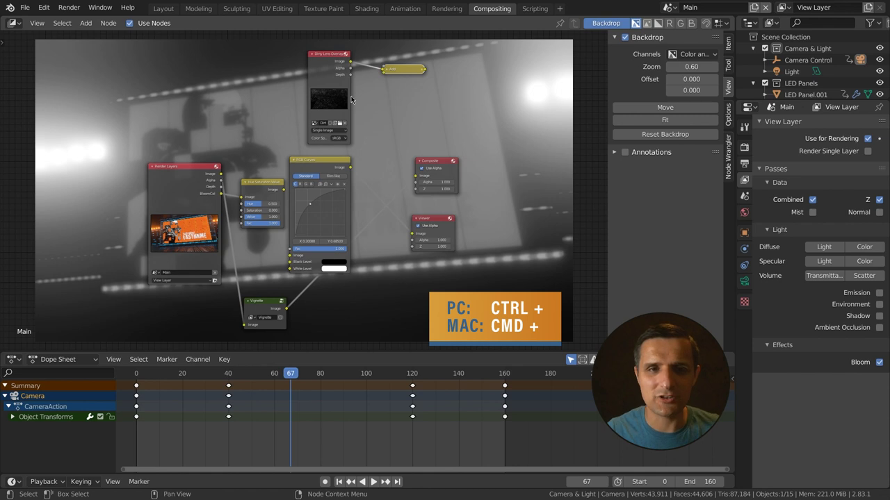
pyautogui.press('h')
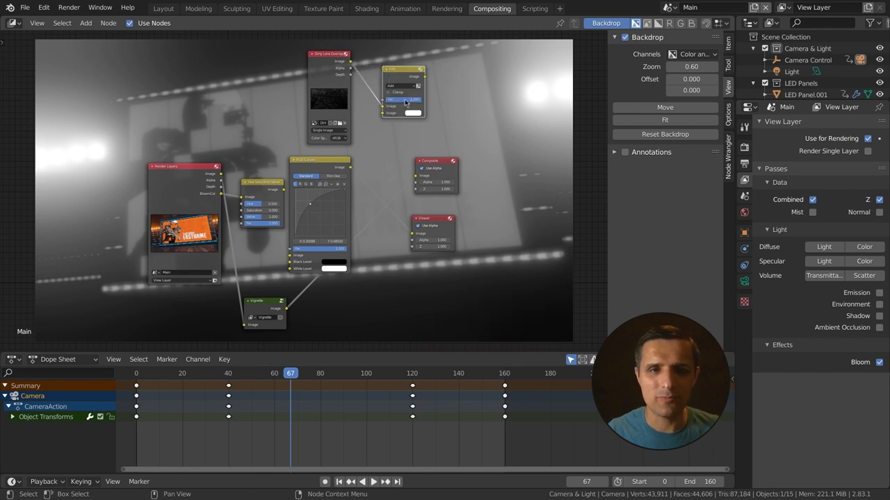
pyautogui.scroll(1, 406, 103)
pyautogui.moveTo(414, 64); pyautogui.dragTo(415, 69)
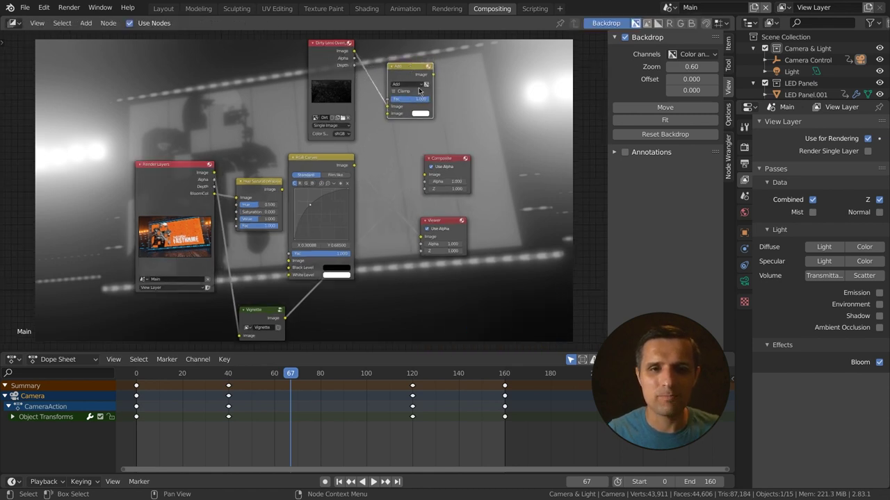
# Move the overlay link to the Add node's second image input and set its first image color to black.
pyautogui.moveTo(388, 99); pyautogui.dragTo(388, 107)
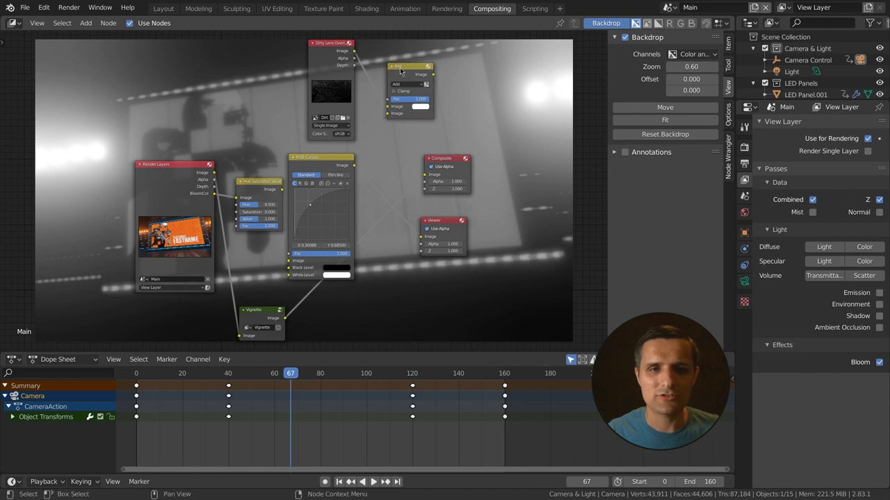
pyautogui.moveTo(400, 70); pyautogui.dragTo(406, 68)
pyautogui.click(426, 106)
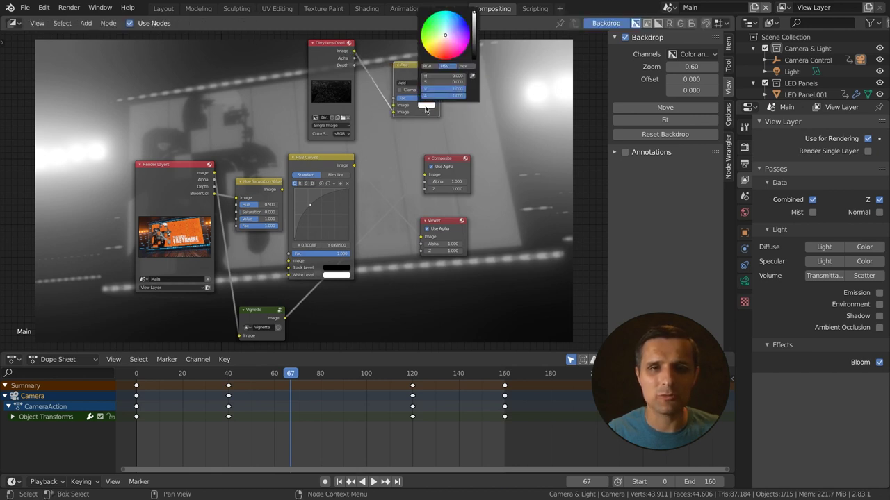
pyautogui.click(475, 59)
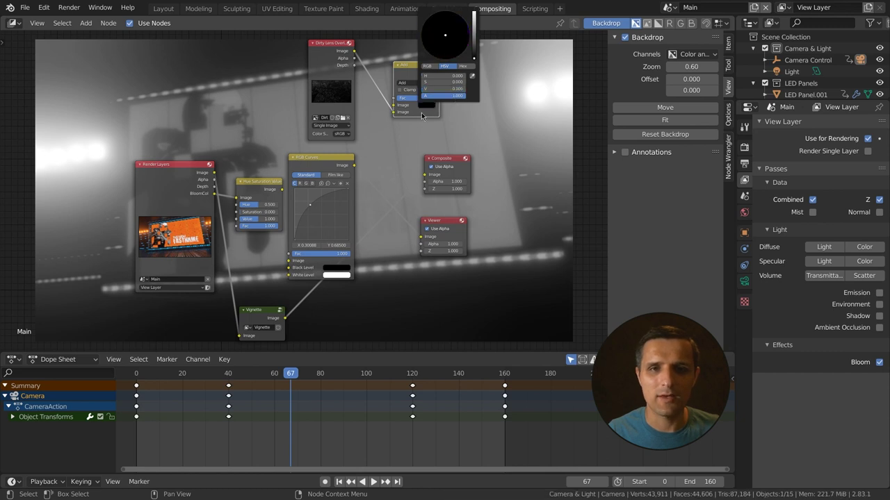
pyautogui.moveTo(421, 111); pyautogui.dragTo(412, 111)
# Feed the Add node's output into the Viewer and spread out the Composite, Viewer and Add nodes.
pyautogui.moveTo(429, 73); pyautogui.dragTo(425, 240)
pyautogui.moveTo(464, 158); pyautogui.dragTo(554, 152)
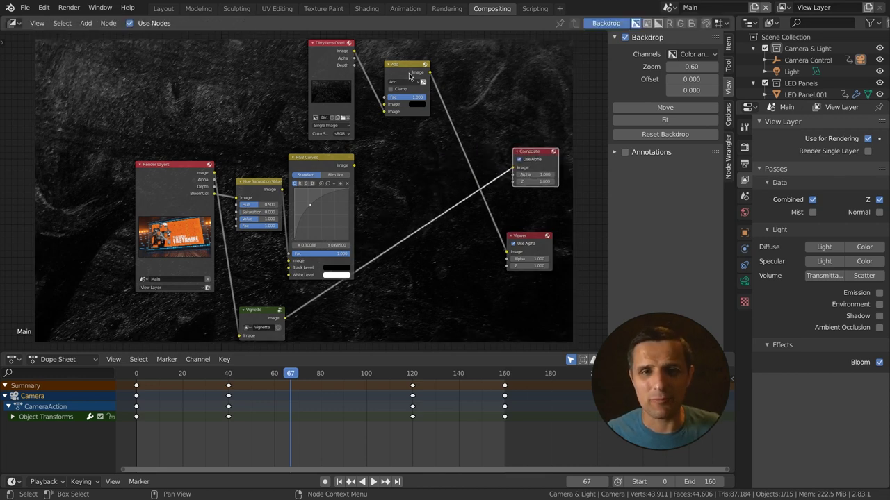
pyautogui.moveTo(403, 108); pyautogui.dragTo(411, 114)
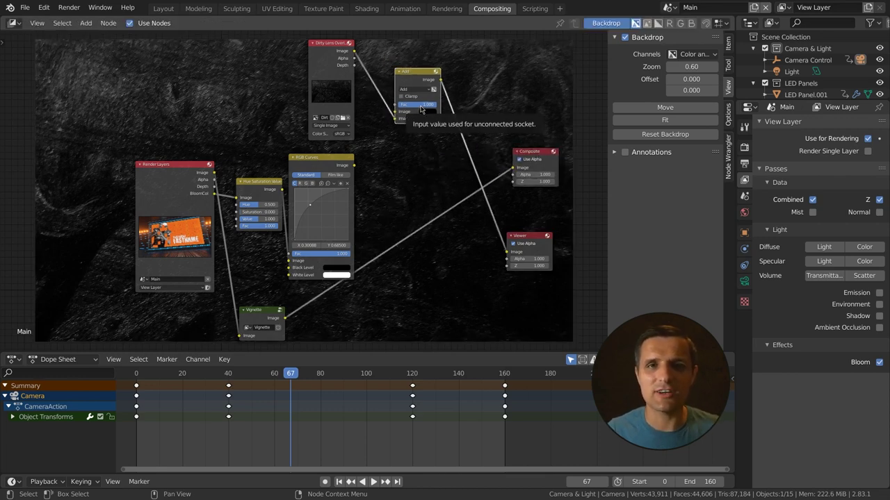
# Test the Add node's factor at 0.000 and 1.000, and drive that factor with the RGB Curves image output.
pyautogui.moveTo(420, 109); pyautogui.dragTo(390, 109)
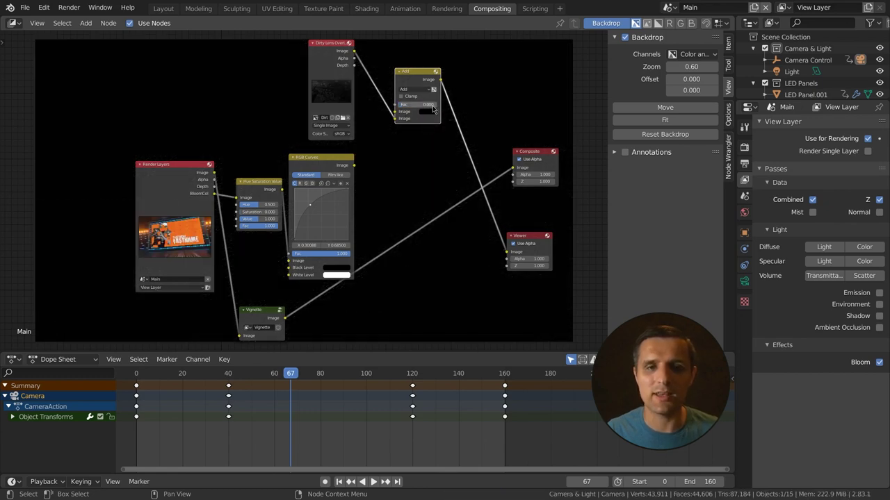
pyautogui.moveTo(414, 105); pyautogui.dragTo(466, 105)
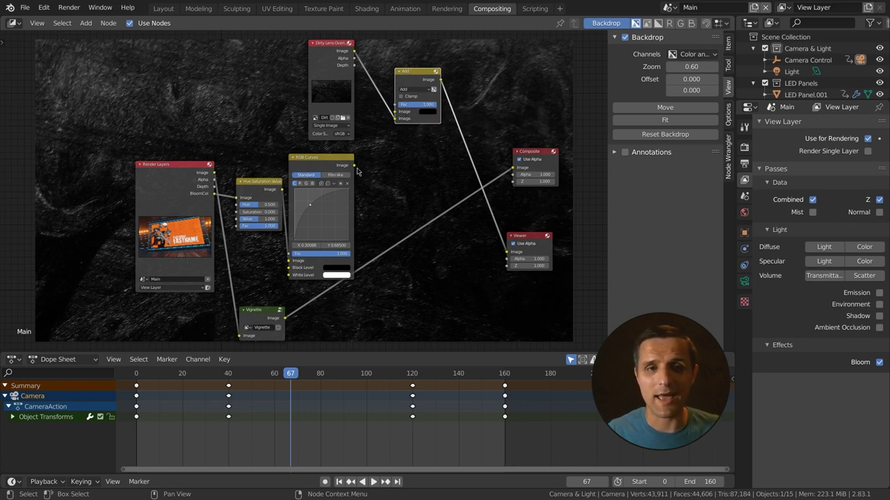
pyautogui.moveTo(354, 165); pyautogui.dragTo(395, 111)
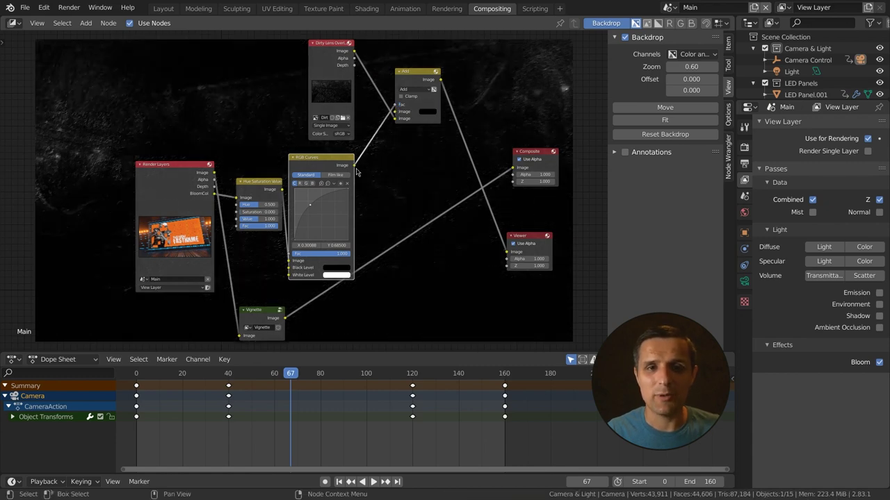
# Preview the RGB Curves output in the Viewer, and cut that link to feed the Add node's output back in.
pyautogui.moveTo(355, 166); pyautogui.dragTo(508, 252)
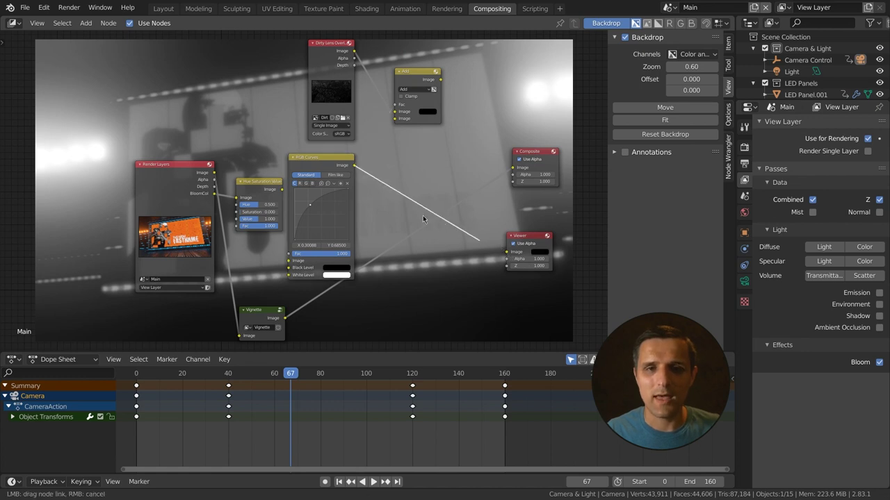
pyautogui.keyDown('ctrl'); pyautogui.moveTo(422, 215); pyautogui.dragTo(406, 177, button='right'); pyautogui.keyUp('ctrl')
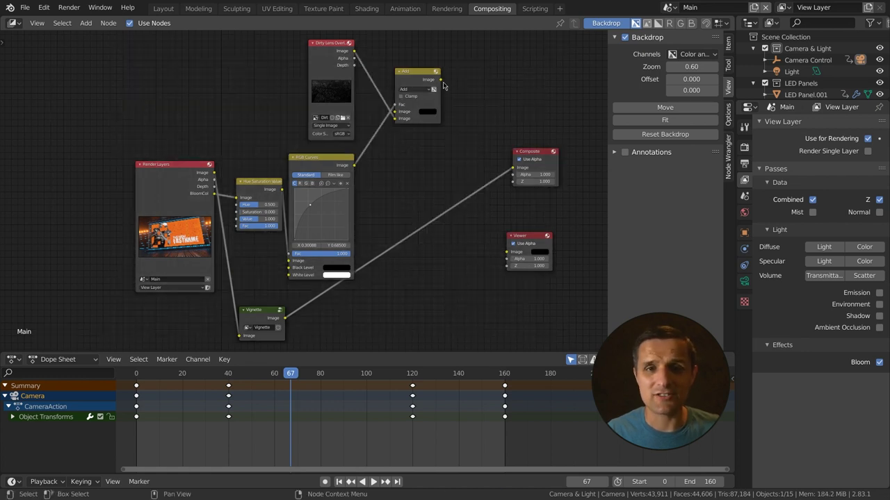
pyautogui.moveTo(441, 79); pyautogui.dragTo(513, 259)
pyautogui.moveTo(507, 256); pyautogui.dragTo(507, 253)
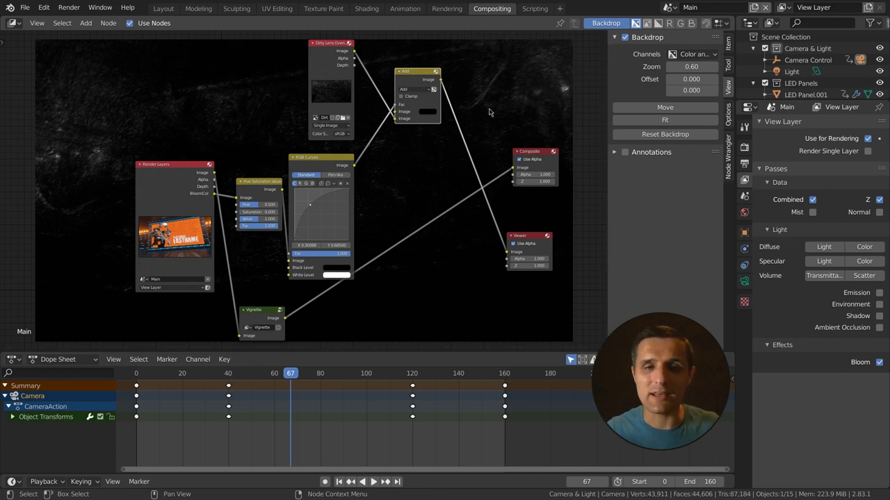
# Reposition the Add node and Vignette group, and combine their outputs in a second, expanded Add node feeding Composite and Viewer.
pyautogui.moveTo(429, 79); pyautogui.dragTo(410, 106)
pyautogui.moveTo(277, 309); pyautogui.dragTo(508, 251)
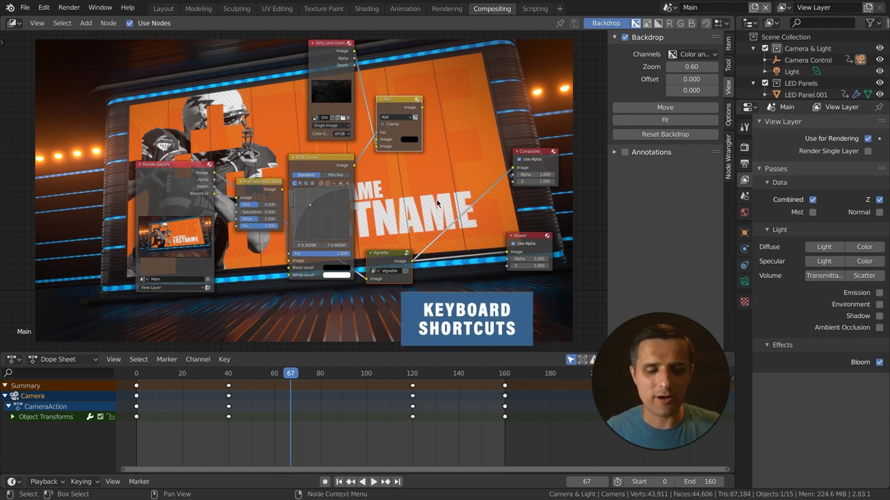
pyautogui.press('ctrl+KP_Add')
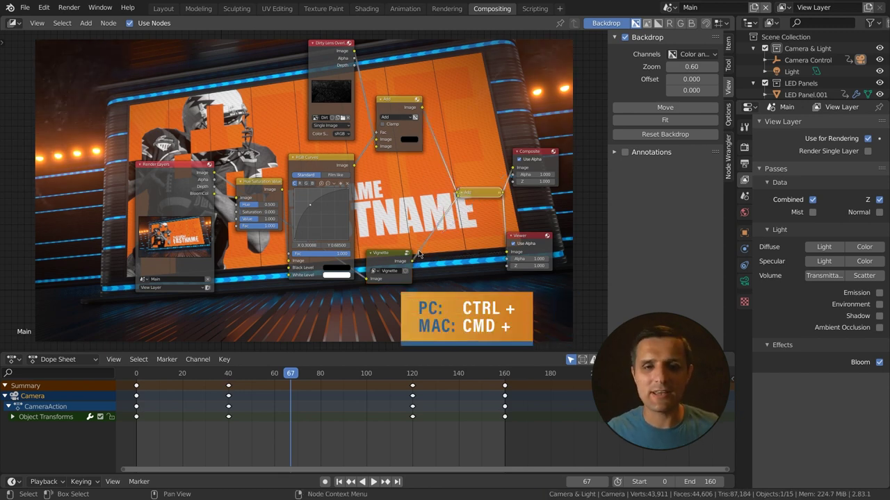
pyautogui.hotkey('ctrl', 'h')
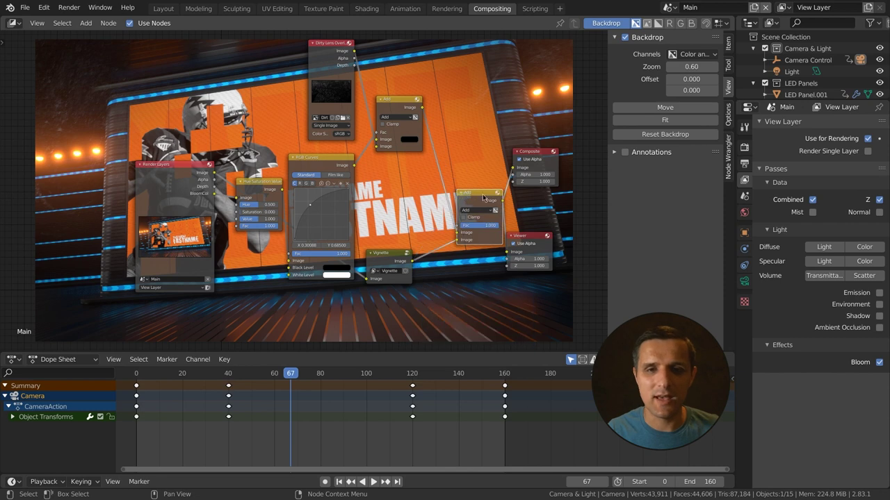
pyautogui.press('g')
pyautogui.click(462, 164)
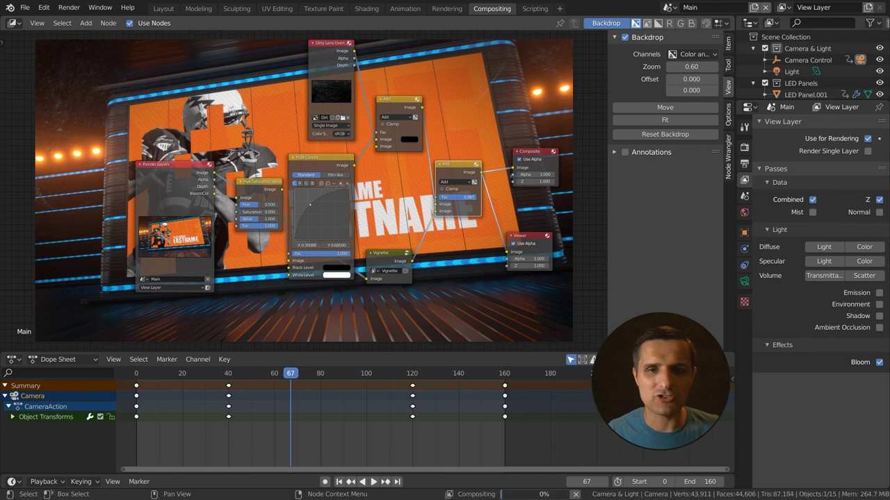
# Lower the second Add node's factor to 0.000 and swap its image inputs so Vignette is the first.
pyautogui.moveTo(469, 197); pyautogui.dragTo(421, 198)
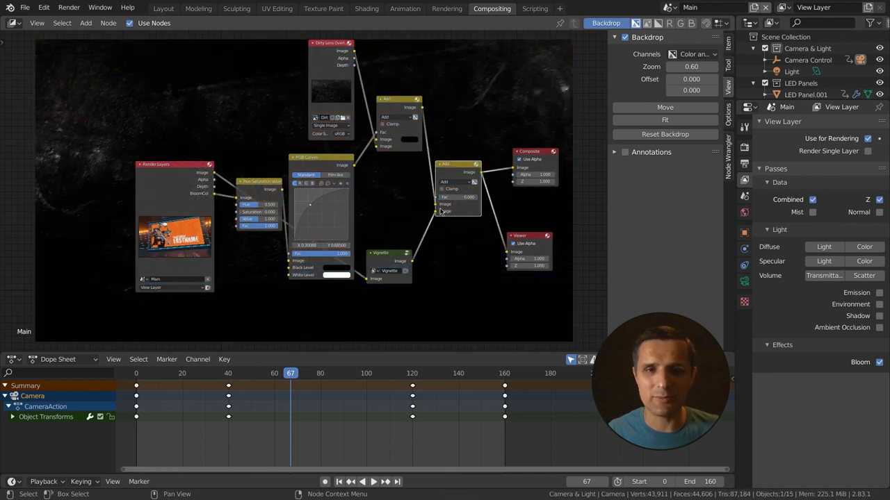
pyautogui.moveTo(436, 211); pyautogui.dragTo(436, 204)
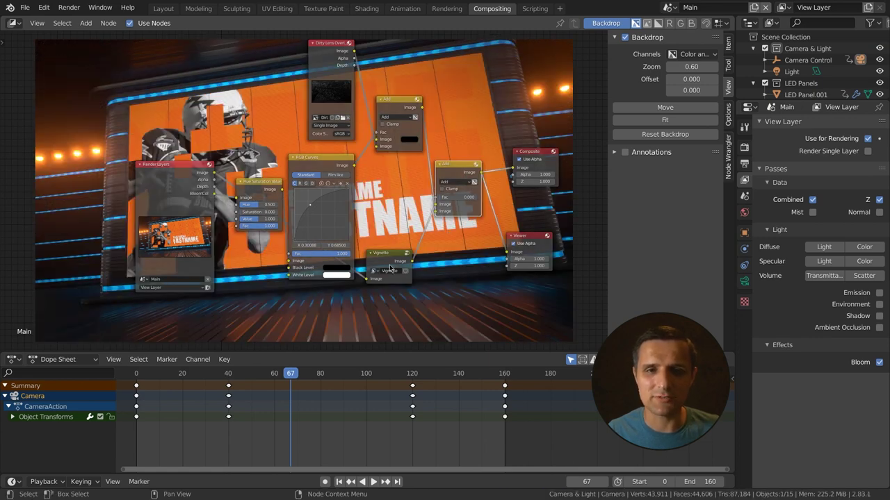
# Set the second Add node's factor to 1.000 and move the RGB Curves point to about X 0.323, Y 0.700.
pyautogui.moveTo(459, 197); pyautogui.dragTo(479, 199)
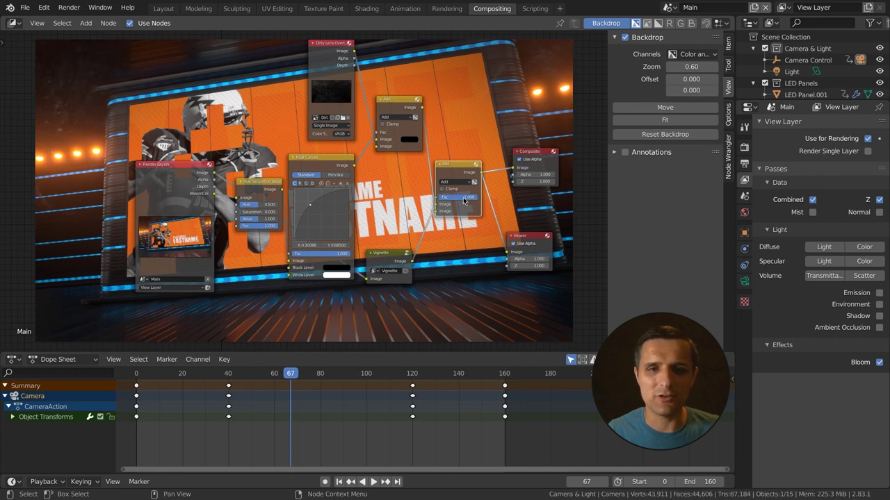
pyautogui.moveTo(477, 198); pyautogui.dragTo(462, 201)
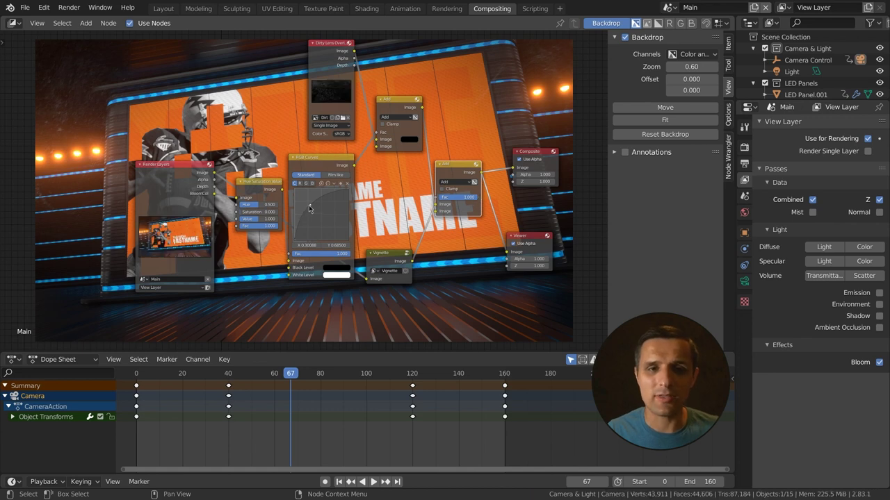
pyautogui.moveTo(308, 205); pyautogui.dragTo(312, 205)
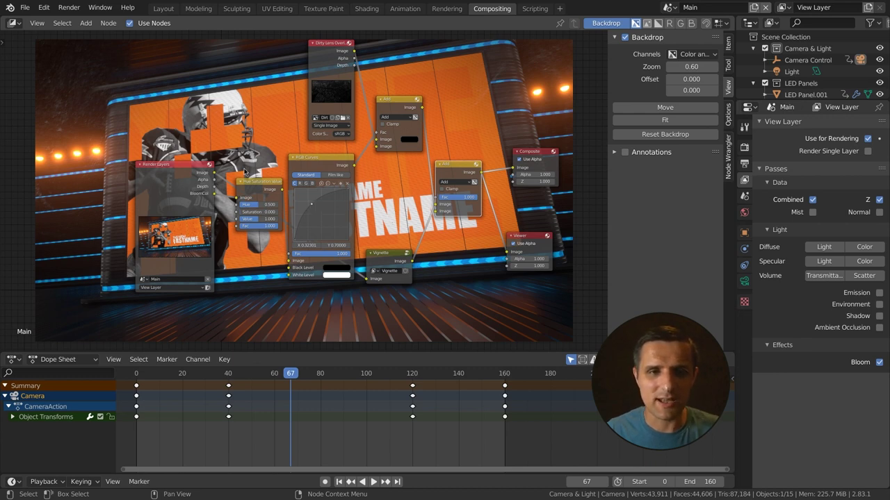
# Group the Hue Saturation Value, RGB Curves, Dirty Lens Overlay and first Add nodes, and return to the main node tree.
pyautogui.keyDown('shift'); pyautogui.click(319, 160); pyautogui.keyUp('shift')
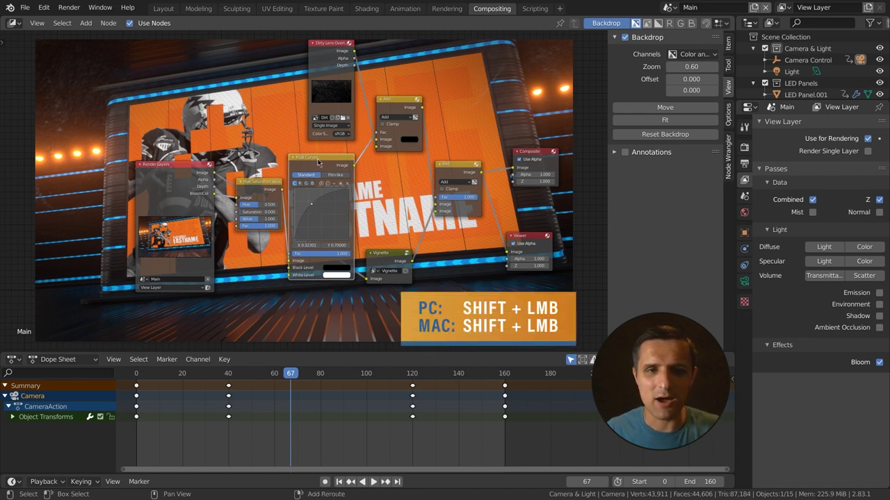
pyautogui.keyDown('shift'); pyautogui.click(338, 46); pyautogui.keyUp('shift')
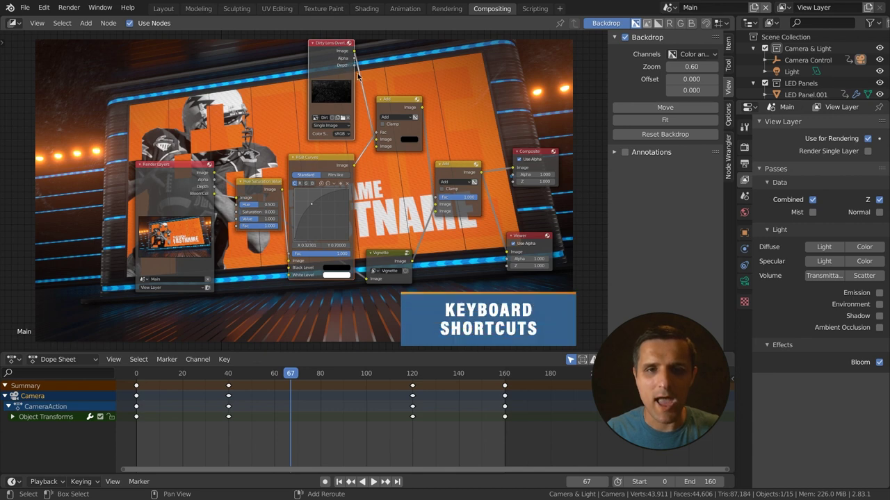
pyautogui.keyDown('shift'); pyautogui.click(392, 99); pyautogui.keyUp('shift')
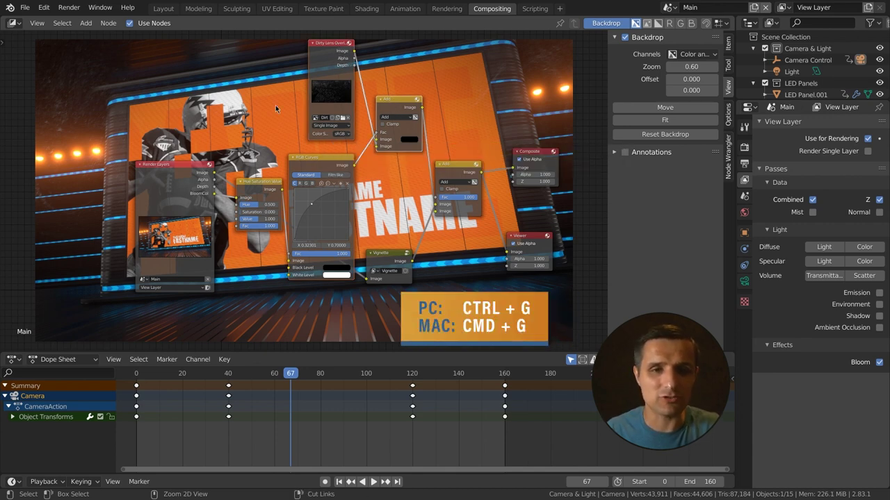
pyautogui.hotkey('ctrl', 'g')
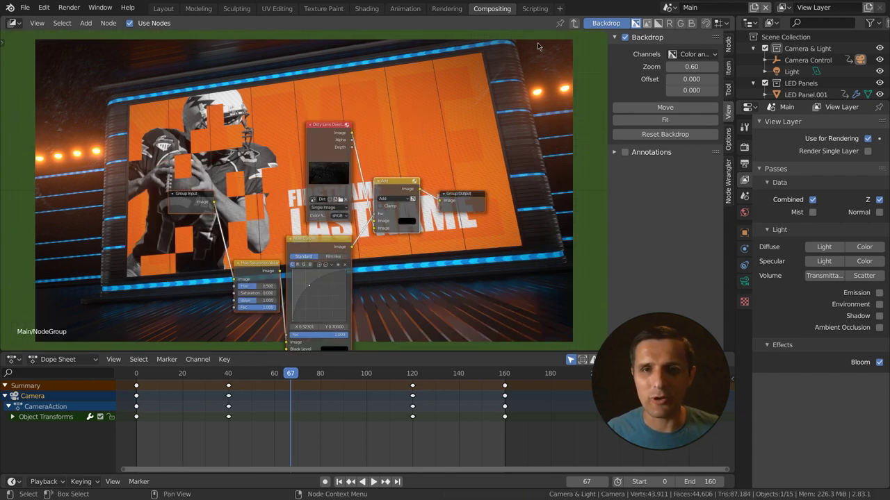
pyautogui.press('Tab')
# Rename the new node group as Dirty Lens.
pyautogui.moveTo(321, 124); pyautogui.dragTo(389, 186)
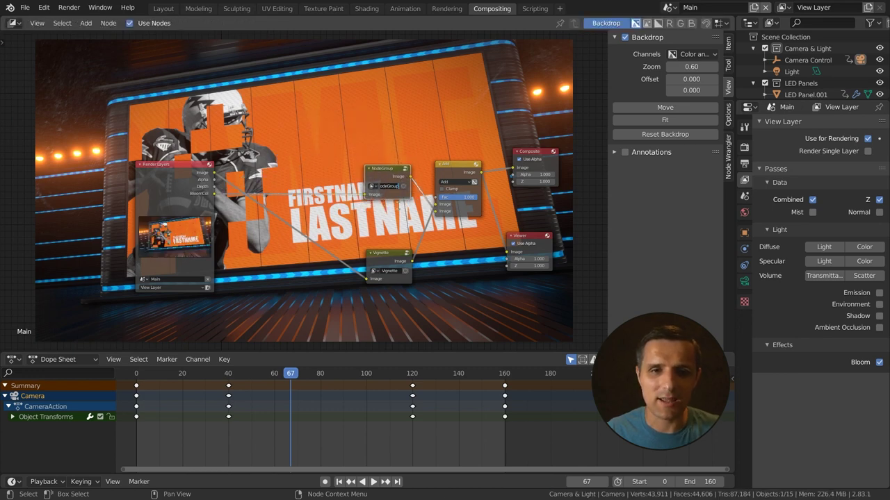
pyautogui.scroll(3, 410, 230)
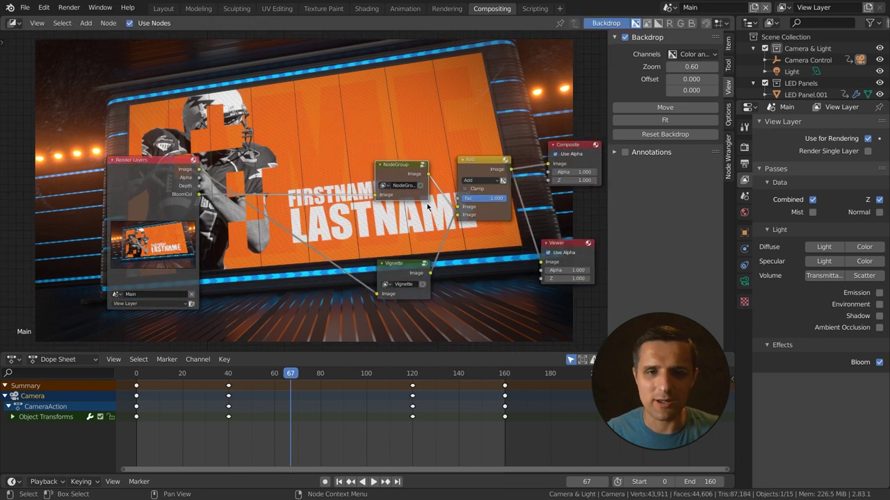
pyautogui.write('Dirty Lens')
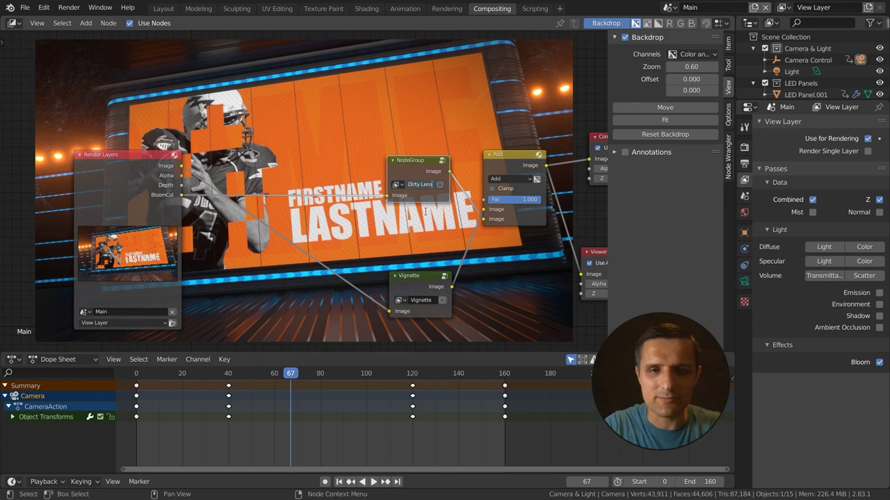
pyautogui.press('Return')
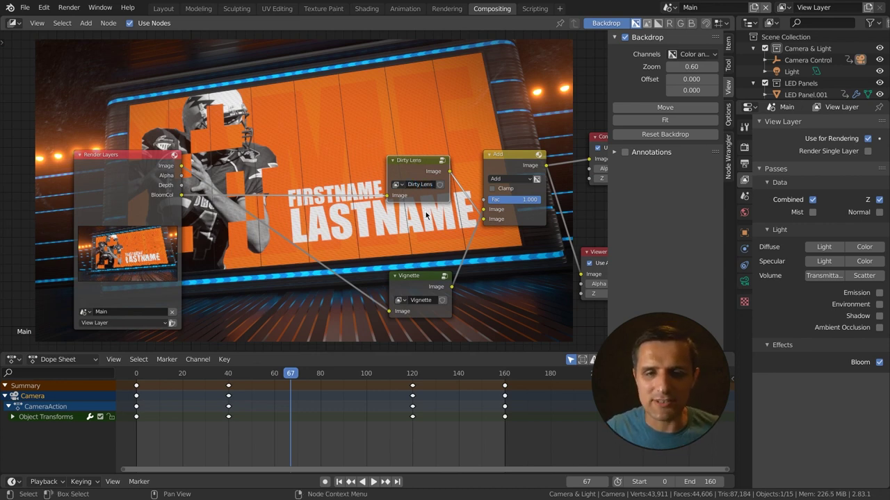
# Move the Dirty Lens group up toward Render Layers and enter it to view its internal nodes.
pyautogui.moveTo(432, 171); pyautogui.dragTo(346, 132)
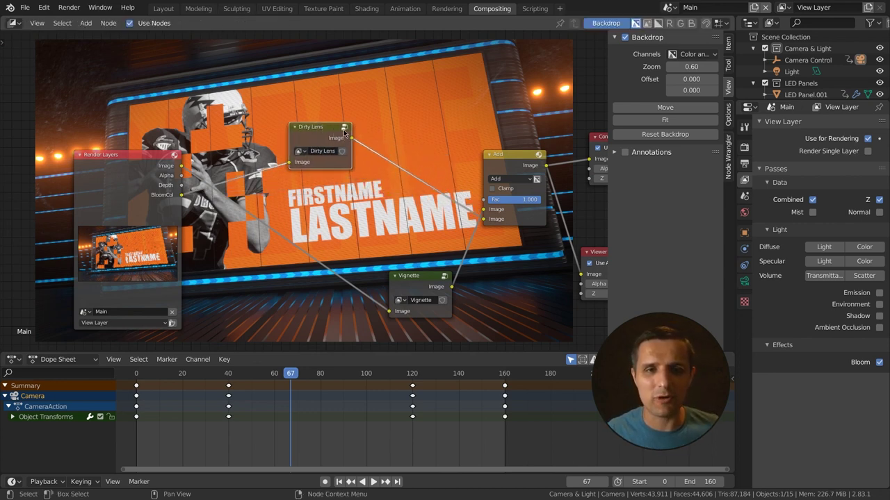
pyautogui.press('Tab')
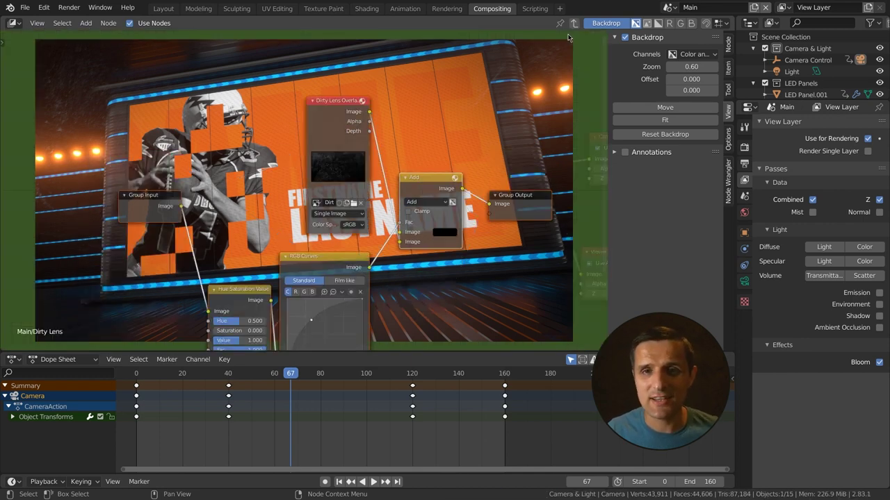
# Leave the Dirty Lens group, place the Vignette group just below it, and inspect Vignette's internal nodes before returning to the main tree.
pyautogui.press('Tab')
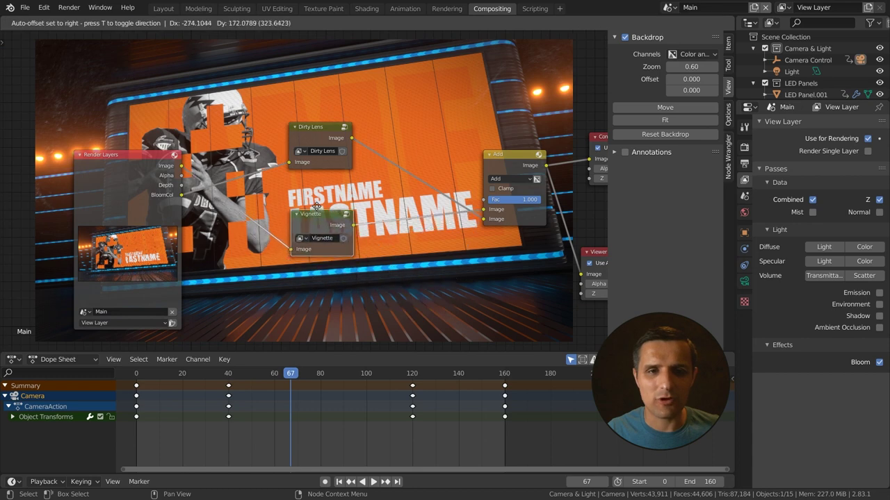
pyautogui.click(310, 193)
pyautogui.click(339, 201)
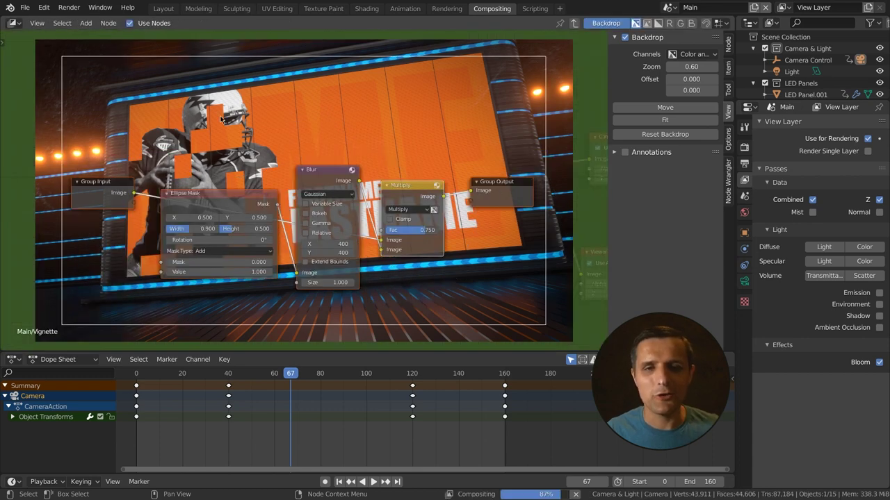
pyautogui.click(574, 22)
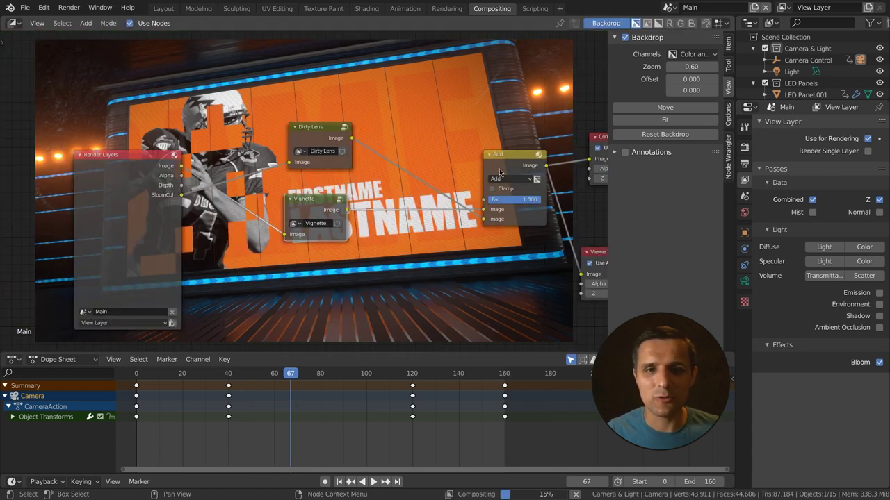
# Move the Add node close to the Dirty Lens and Vignette groups and frame the whole node tree.
pyautogui.moveTo(464, 179); pyautogui.dragTo(360, 179)
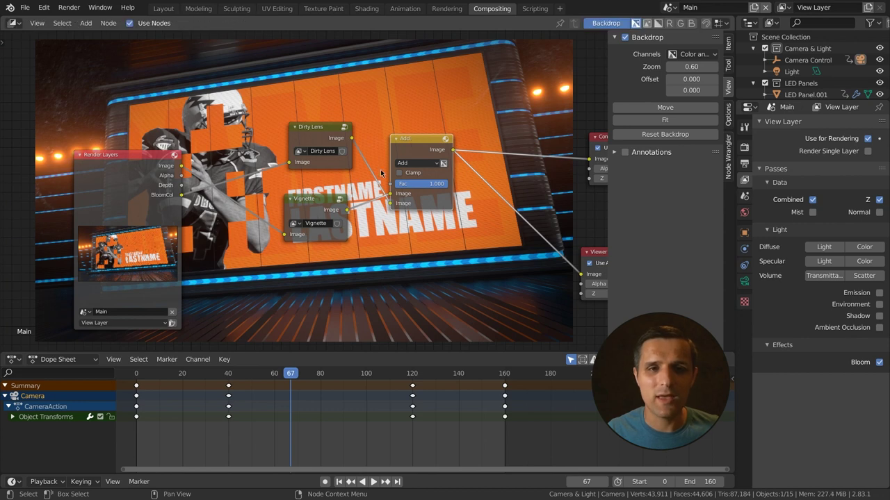
pyautogui.moveTo(411, 138); pyautogui.dragTo(404, 140)
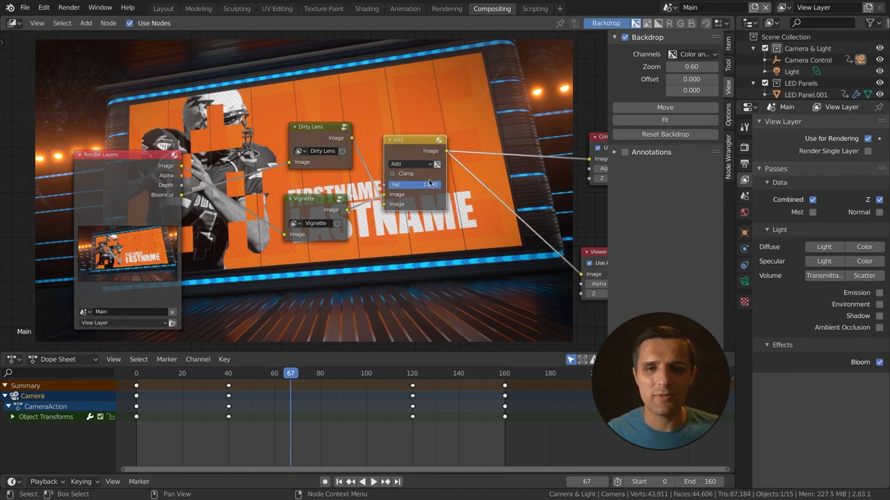
pyautogui.press('Home')
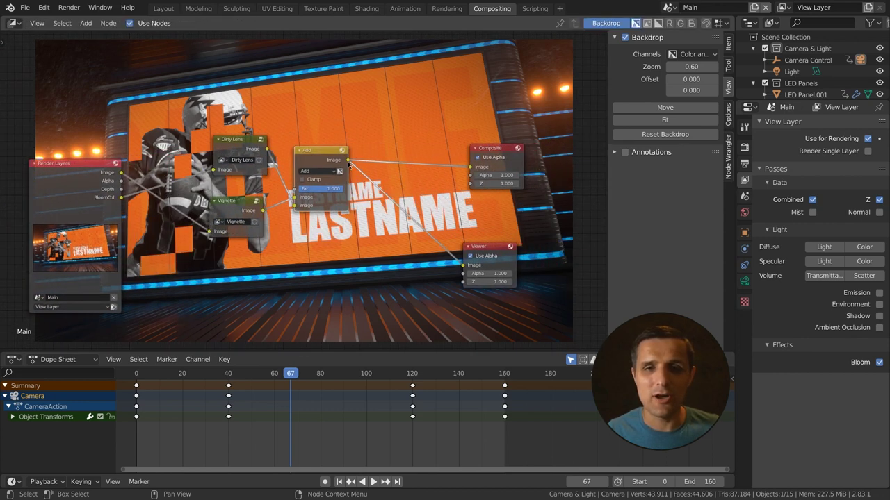
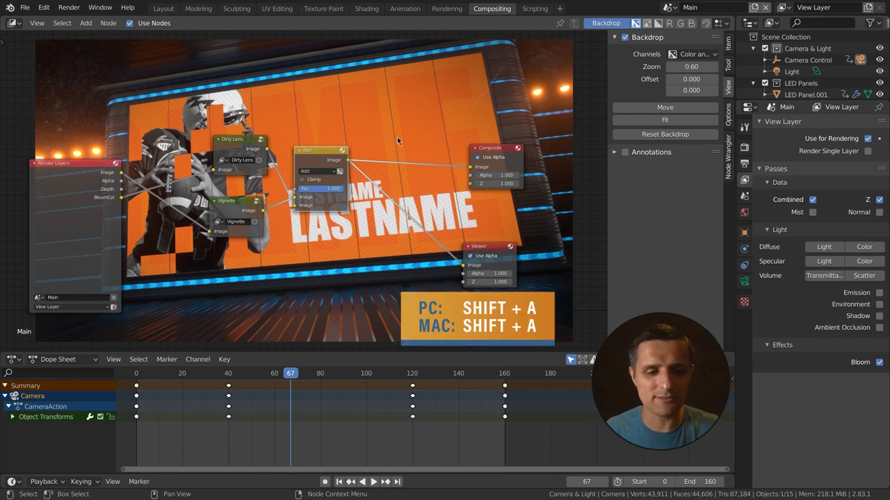
# Add an Image node to the compositor and place it below the Add node, beside the Viewer.
pyautogui.hotkey('shift', 'a')
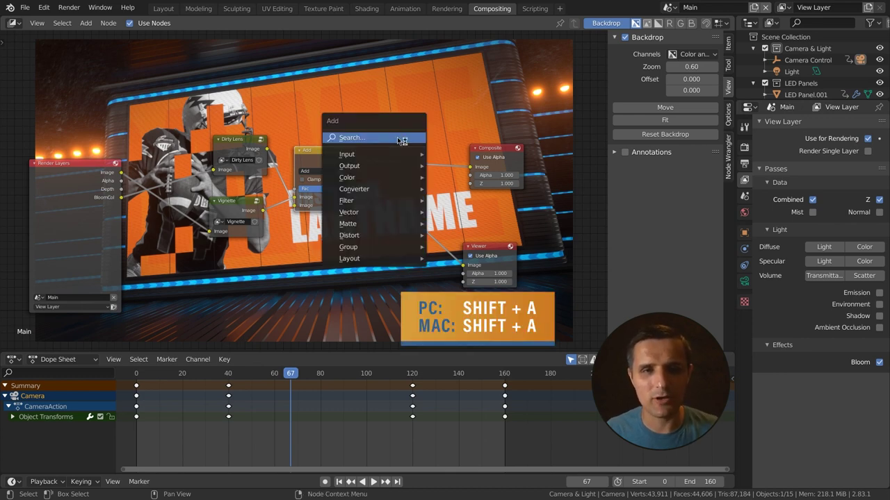
pyautogui.click(361, 138)
pyautogui.write('image')
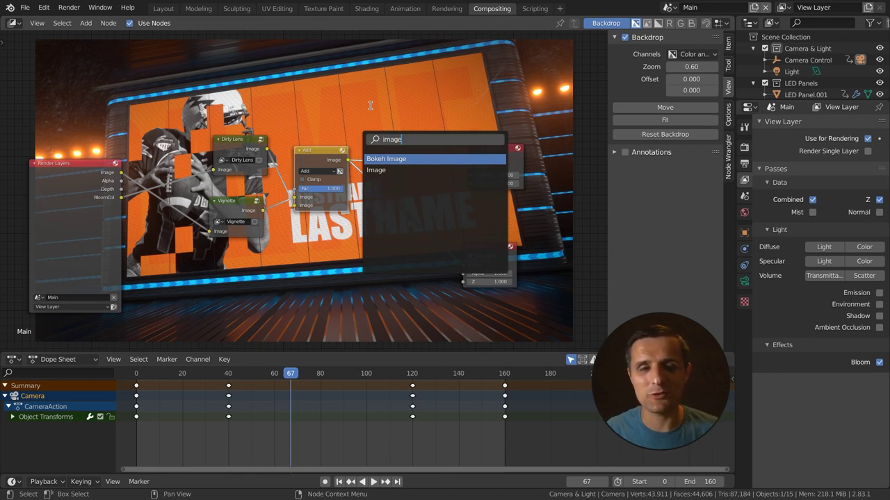
pyautogui.click(388, 171)
pyautogui.click(373, 276)
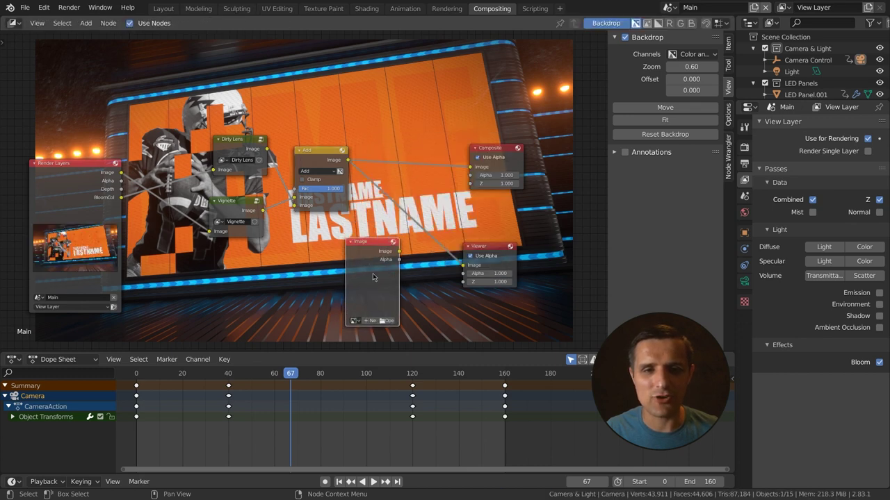
# Load Dust.mp4 from the FOOTAGE folder of the Tuotiral Assets favorite into the Image node.
pyautogui.click(386, 320)
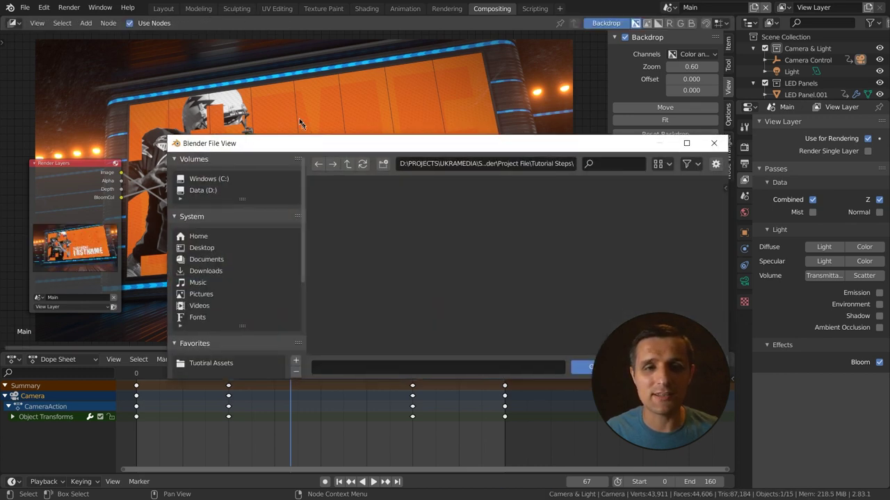
pyautogui.moveTo(317, 143); pyautogui.dragTo(254, 83)
pyautogui.click(146, 303)
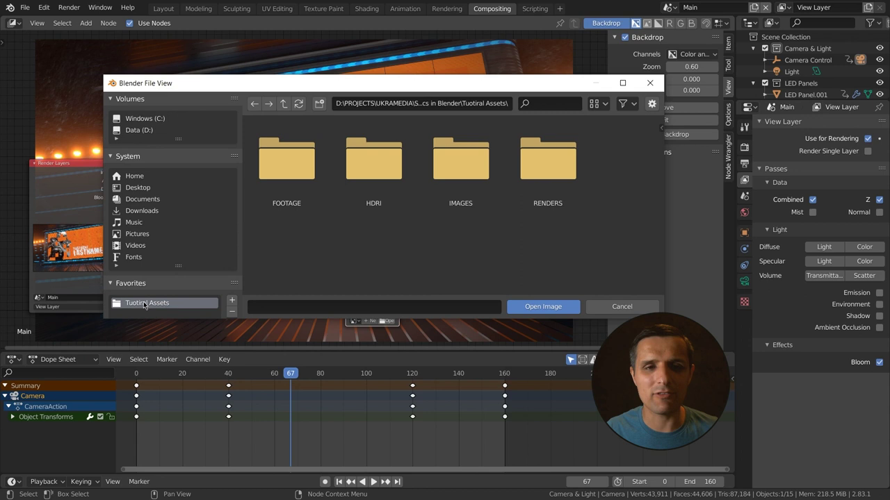
pyautogui.doubleClick(293, 165)
pyautogui.click(287, 201)
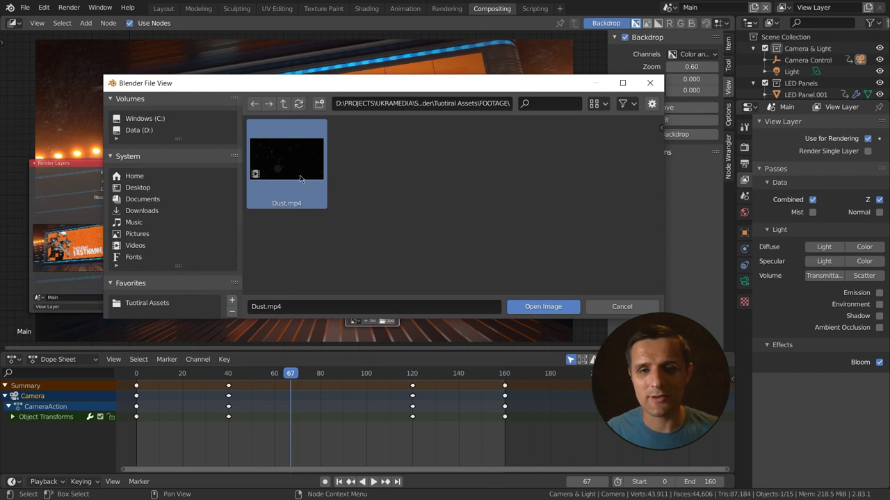
pyautogui.click(535, 310)
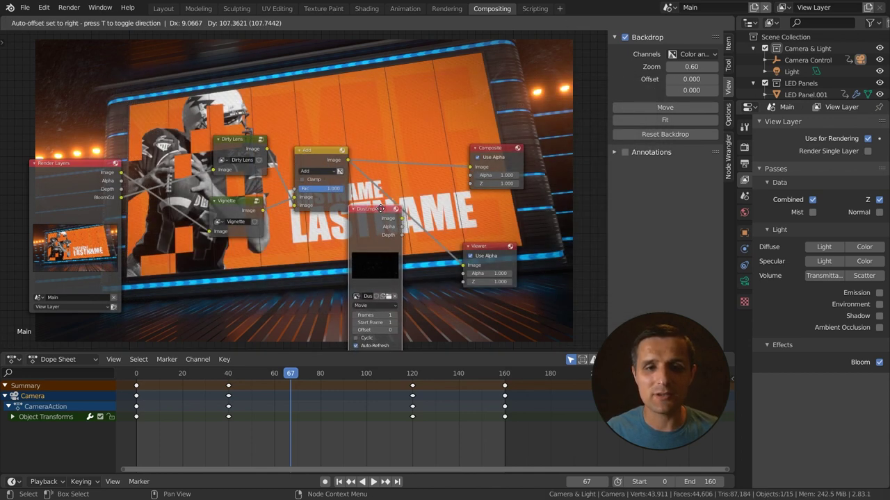
# Set the Dust.mp4 node to 250 frames with start frame 0, and stack it directly beneath the Add node.
pyautogui.click(381, 207)
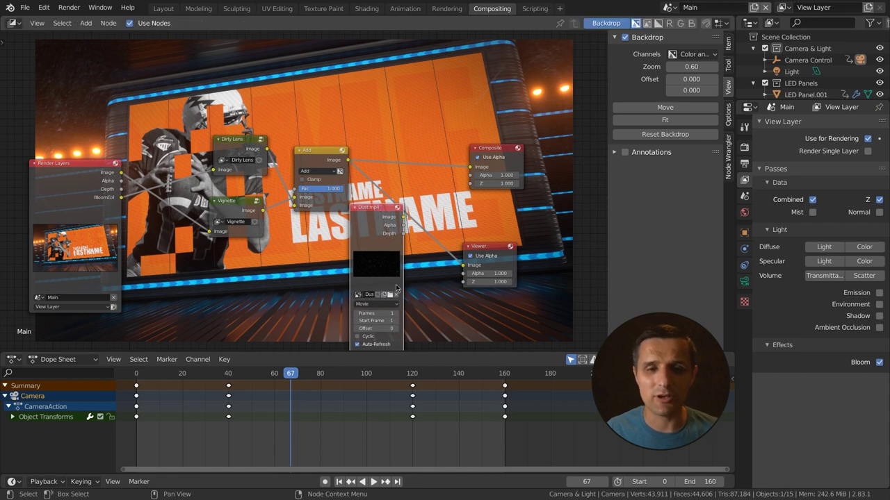
pyautogui.click(376, 314)
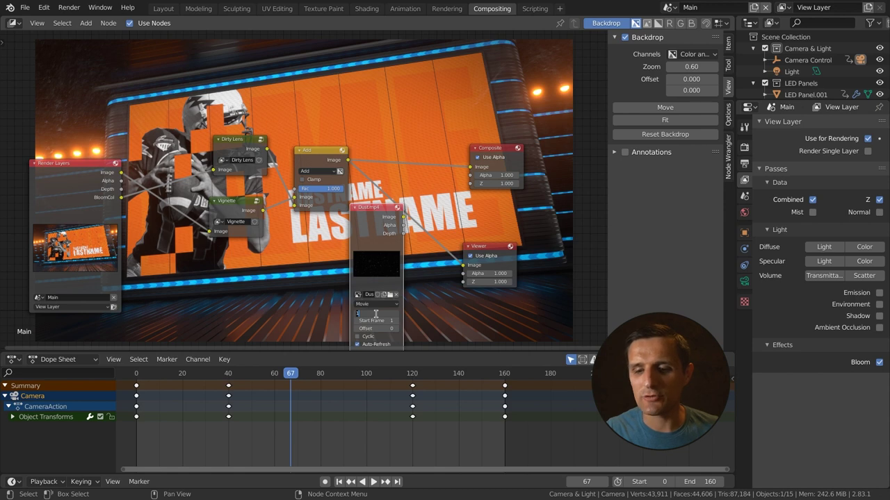
pyautogui.press('Return')
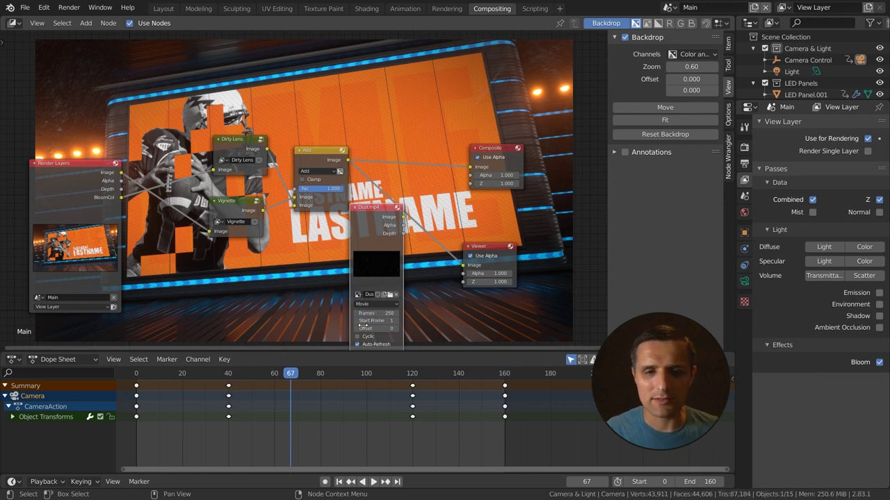
pyautogui.click(373, 321)
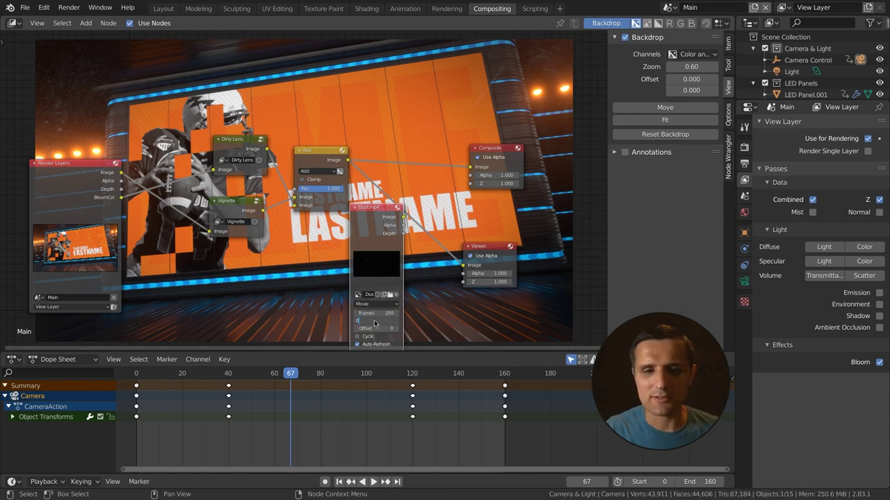
pyautogui.press('Return')
pyautogui.moveTo(360, 207); pyautogui.dragTo(307, 220)
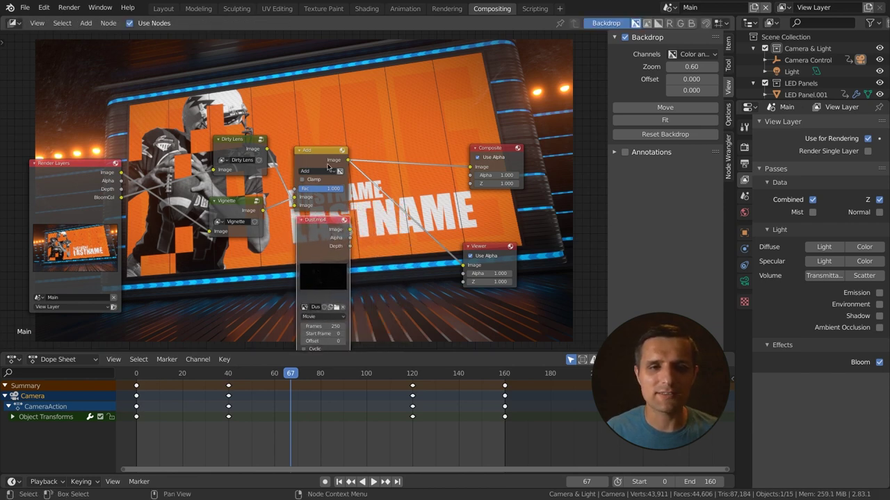
pyautogui.click(329, 51)
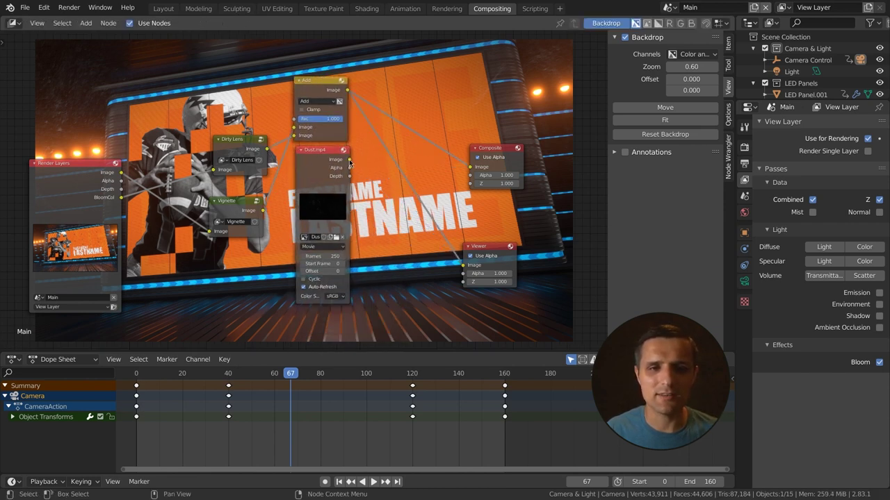
# Preview the dust footage through the Viewer node and reconnect the Add node's output to the Viewer.
pyautogui.moveTo(349, 159); pyautogui.dragTo(463, 266)
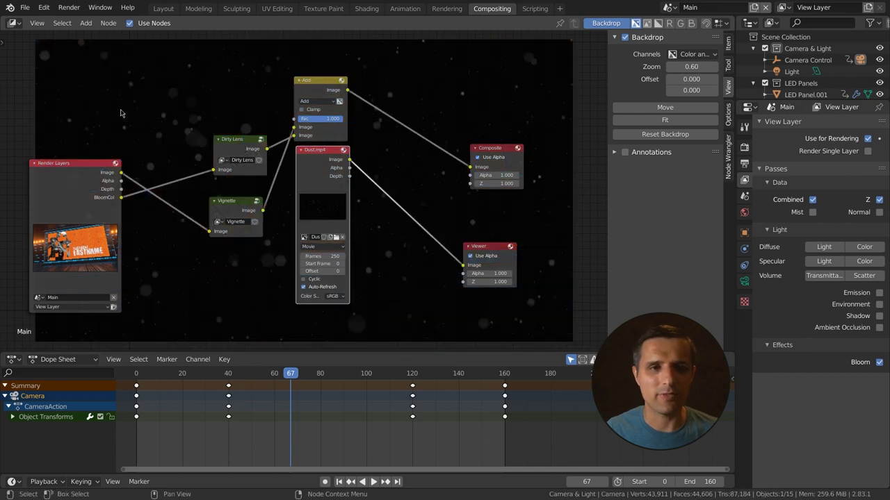
pyautogui.moveTo(347, 89); pyautogui.dragTo(463, 274)
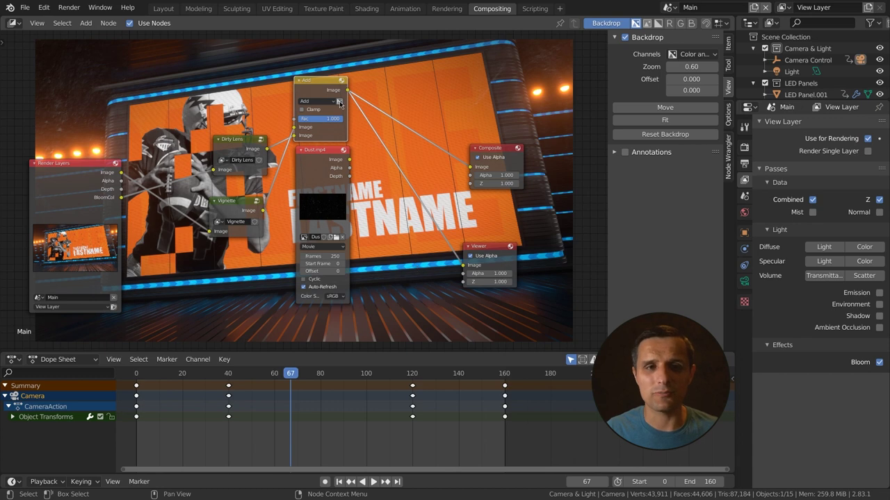
# Combine the Dust.mp4 image with the existing Add output through a new Add mix node, expanded and placed before Composite and Viewer.
pyautogui.moveTo(319, 155); pyautogui.dragTo(315, 157)
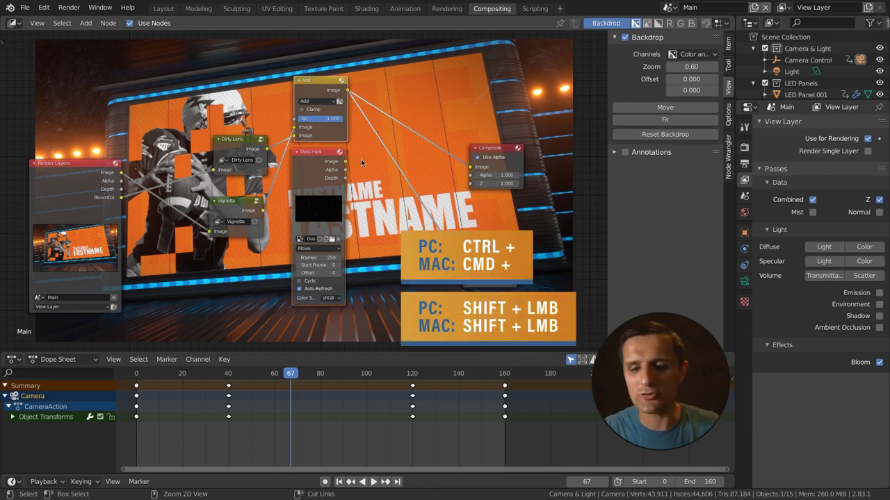
pyautogui.keyDown('ctrl'); pyautogui.keyDown('shift'); pyautogui.moveTo(361, 162); pyautogui.dragTo(341, 164, button='right'); pyautogui.keyUp('shift'); pyautogui.keyUp('ctrl')
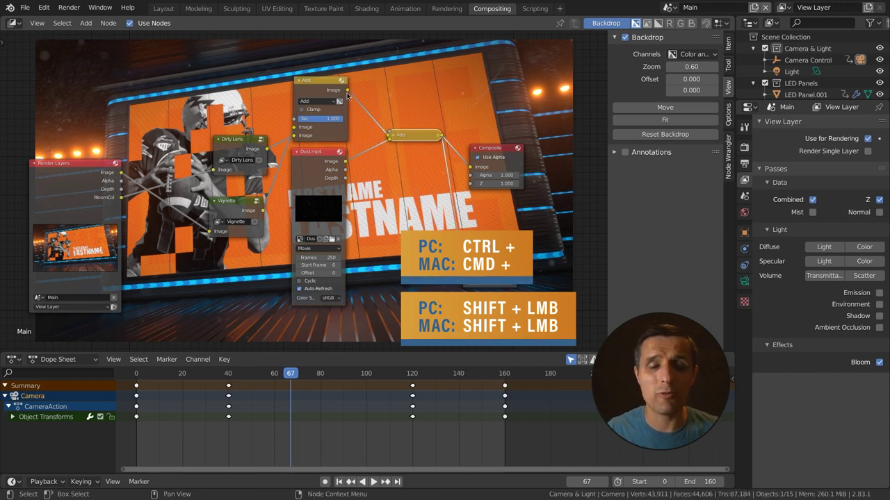
pyautogui.keyDown('ctrl'); pyautogui.keyDown('shift'); pyautogui.moveTo(395, 138); pyautogui.dragTo(378, 141); pyautogui.keyUp('shift'); pyautogui.keyUp('ctrl')
pyautogui.click(379, 138)
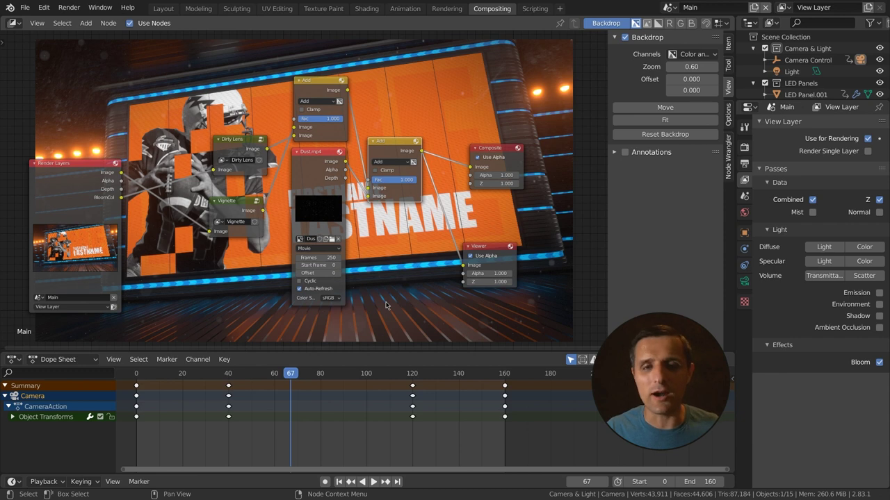
# Compare several strengths of the dust overlay and set the new Add node's factor to 0.400.
pyautogui.moveTo(405, 180); pyautogui.dragTo(347, 180)
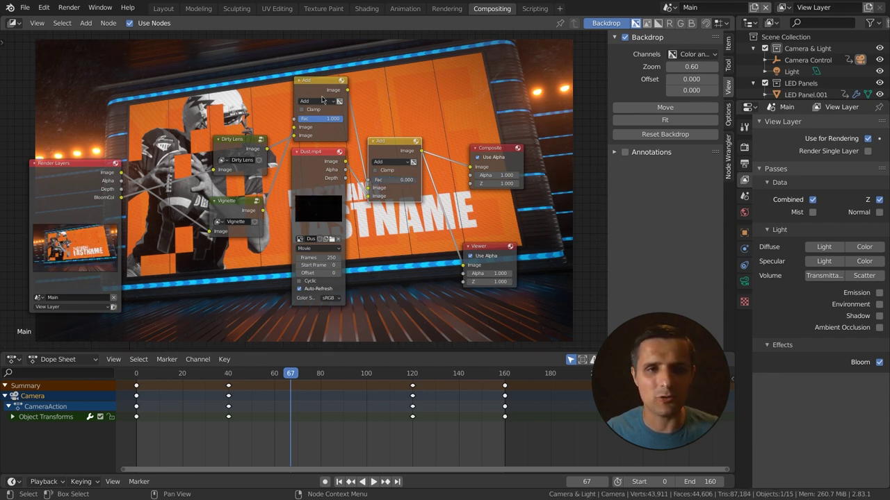
pyautogui.moveTo(386, 179); pyautogui.dragTo(403, 180)
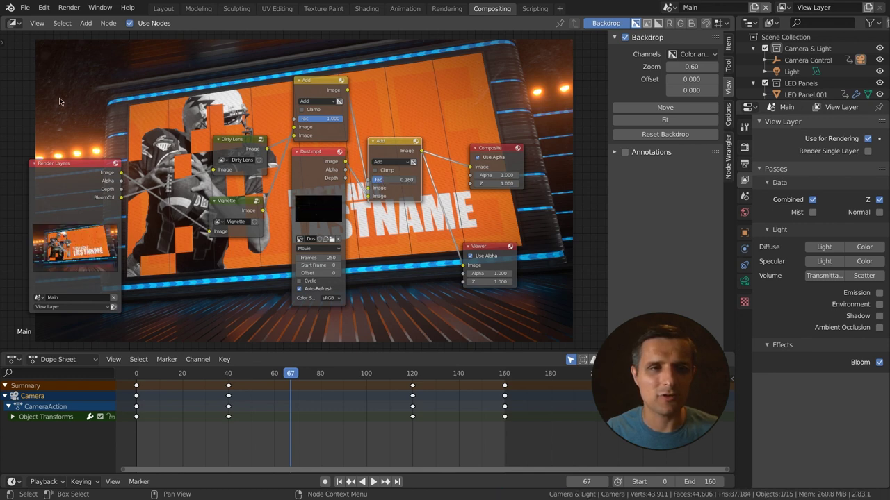
pyautogui.moveTo(388, 180); pyautogui.dragTo(394, 185)
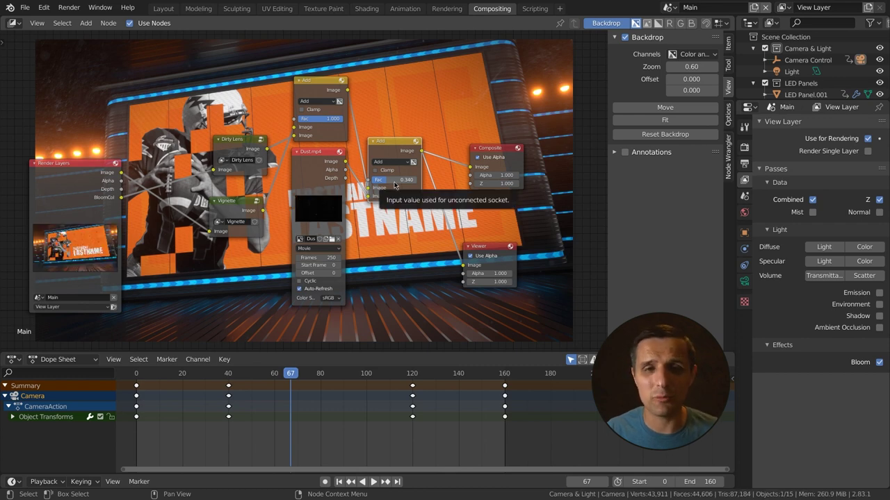
pyautogui.click(403, 181)
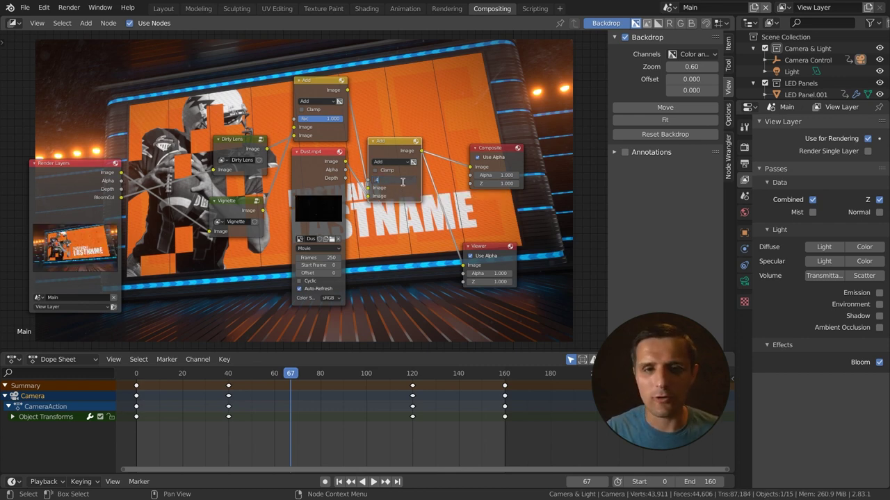
pyautogui.press('Return')
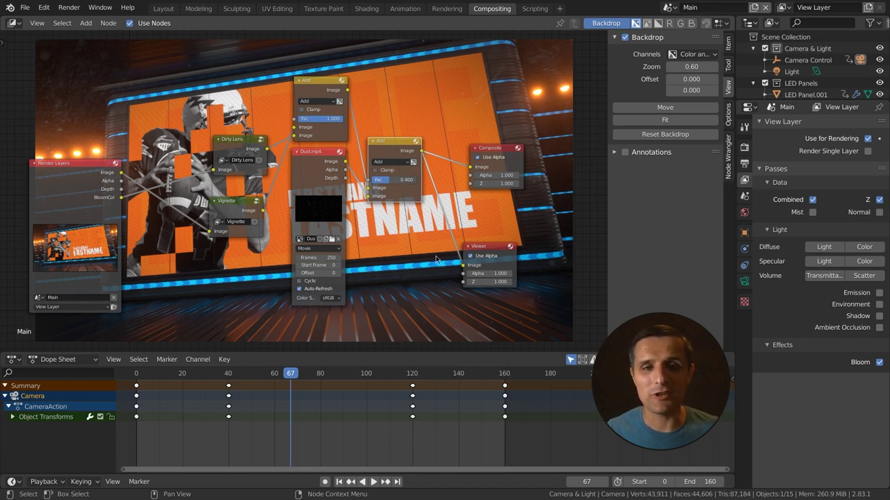
# Tidy the node tree by moving the Render Layers node and the Composite node upward.
pyautogui.moveTo(82, 162); pyautogui.dragTo(87, 123)
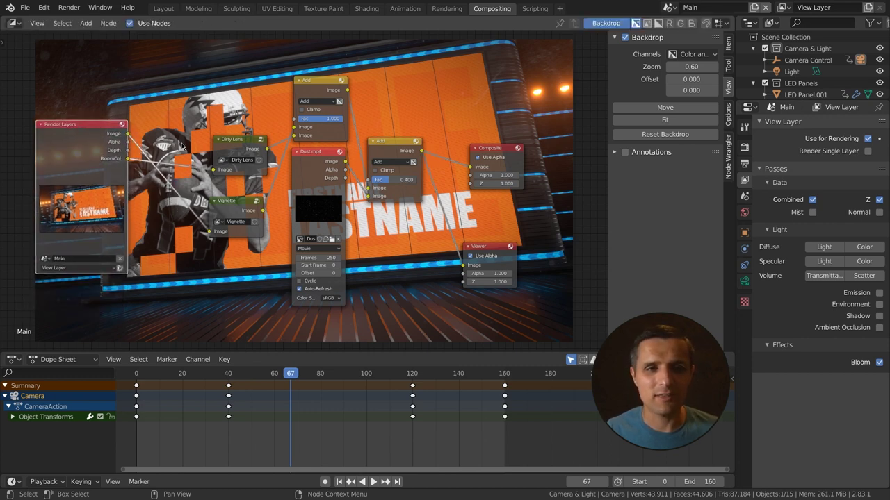
pyautogui.click(228, 143)
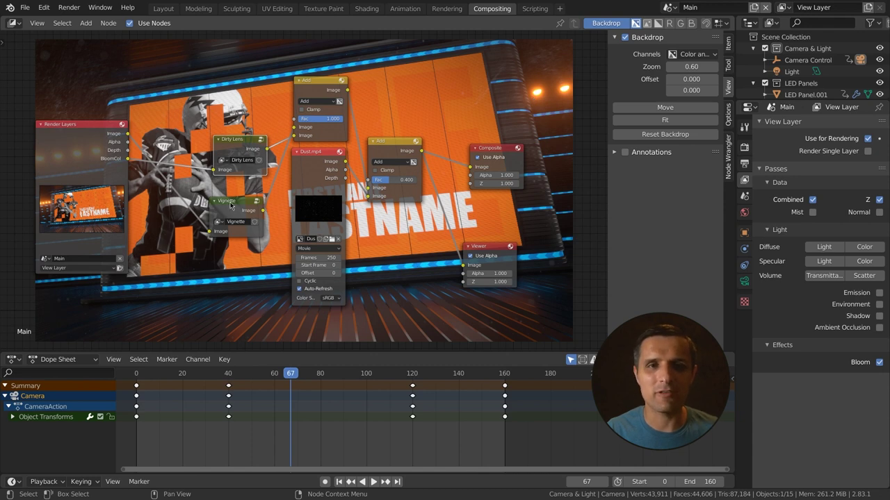
pyautogui.click(264, 201)
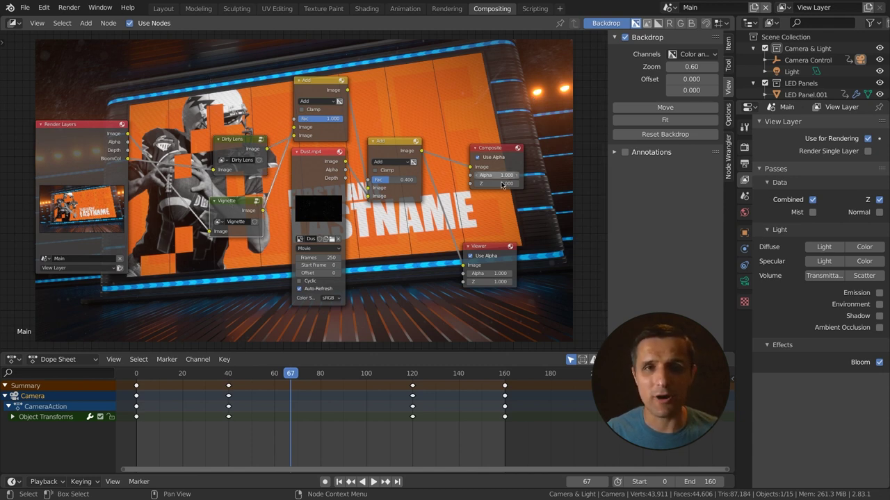
pyautogui.click(400, 150)
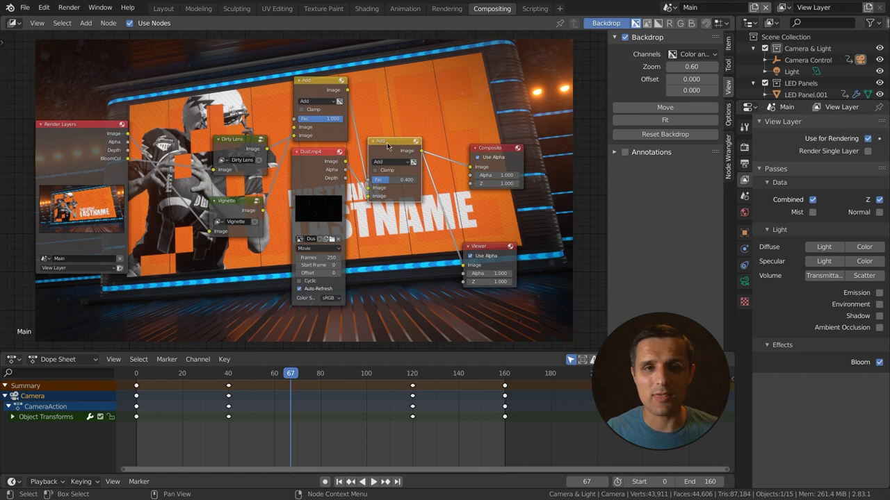
pyautogui.moveTo(492, 151); pyautogui.dragTo(496, 109)
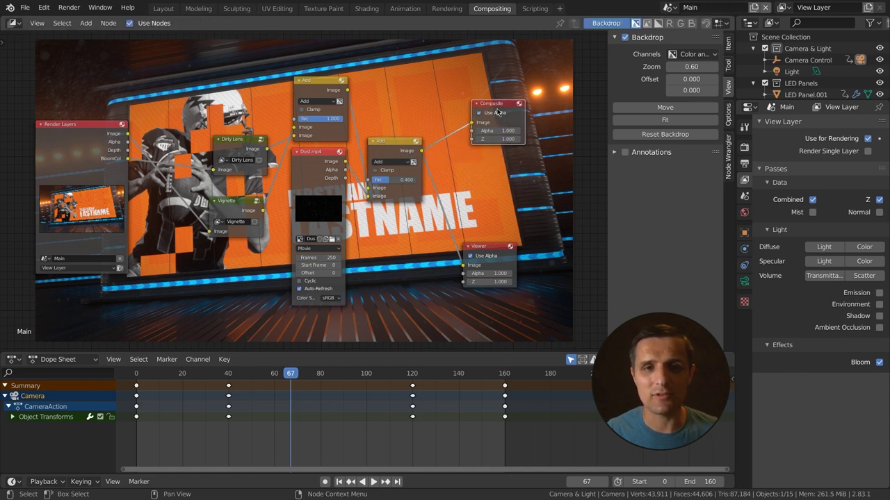
# Align the Viewer node beneath the Composite node and render the animation.
pyautogui.moveTo(485, 245); pyautogui.dragTo(497, 231)
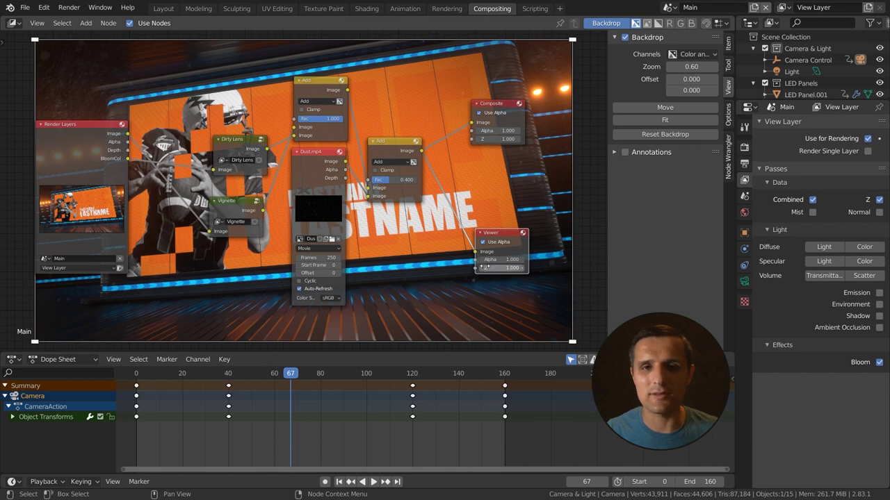
pyautogui.click(492, 107)
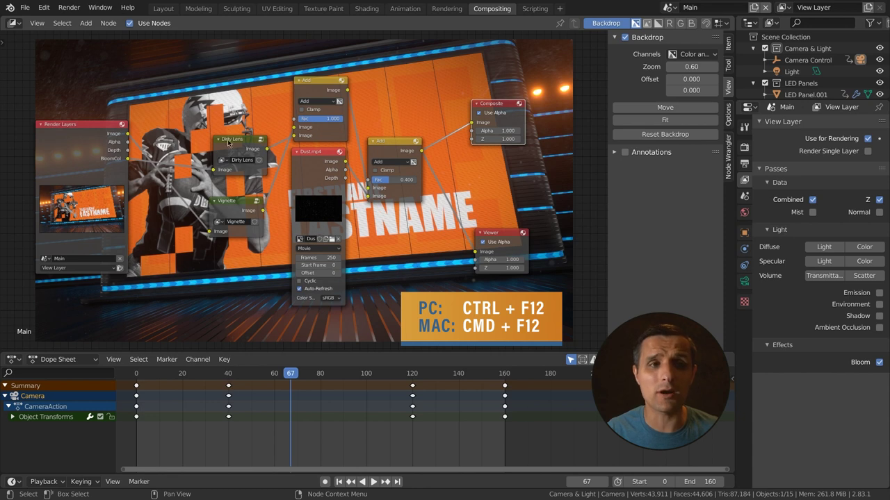
pyautogui.click(69, 8)
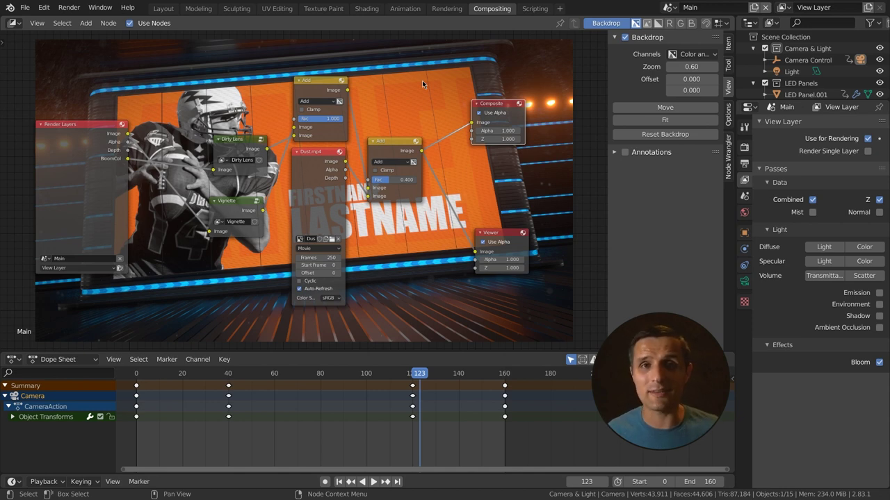
# Create a new Video Editing project and enlarge the preview area above the sequencer.
pyautogui.click(25, 7)
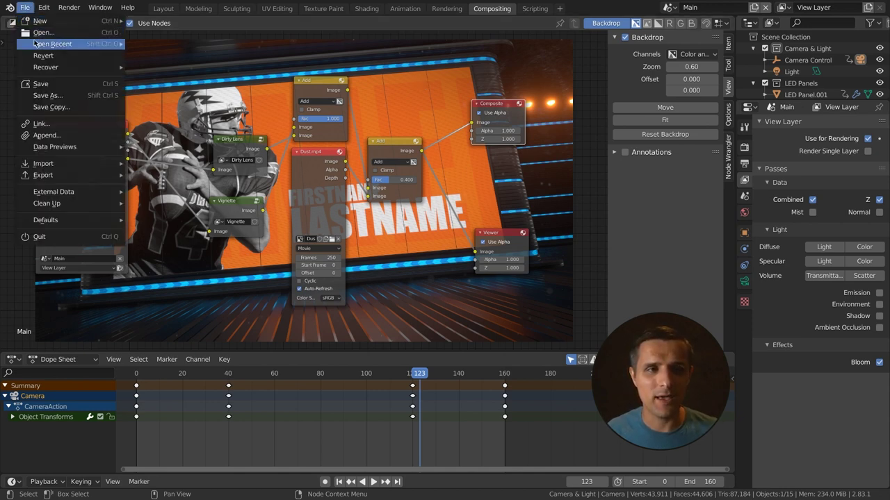
pyautogui.moveTo(40, 21)
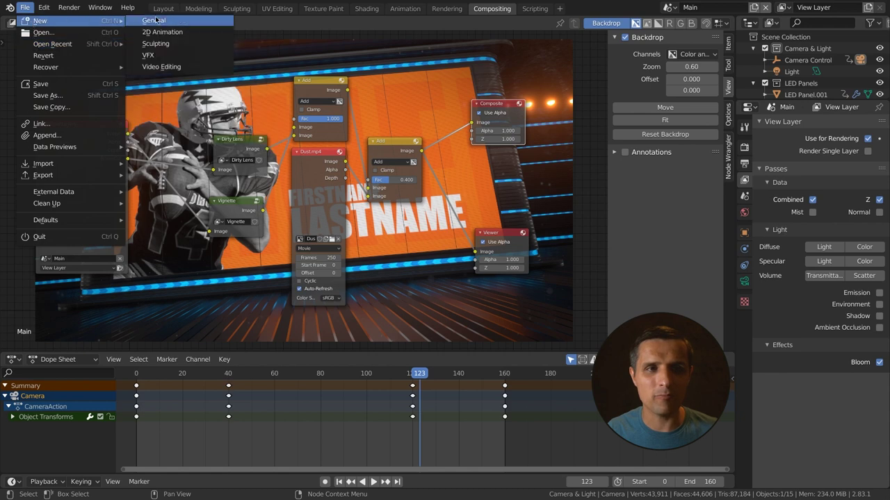
pyautogui.click(181, 67)
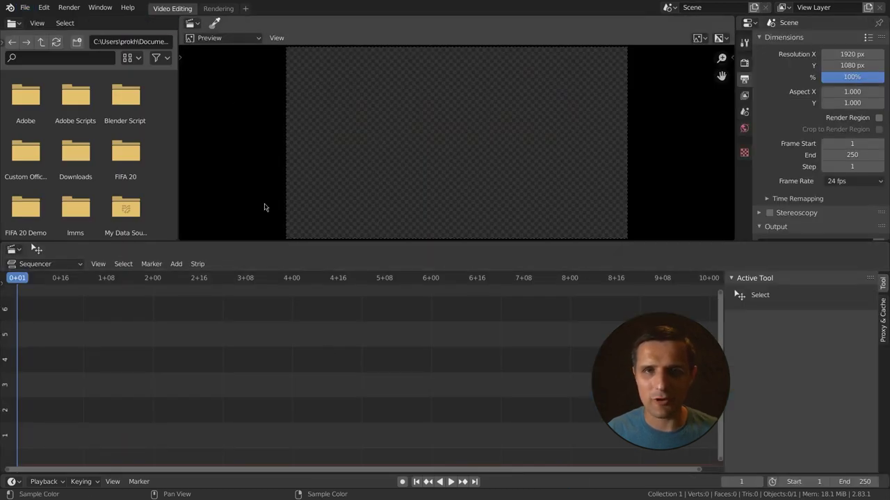
pyautogui.moveTo(260, 241); pyautogui.dragTo(257, 289)
pyautogui.press('Home')
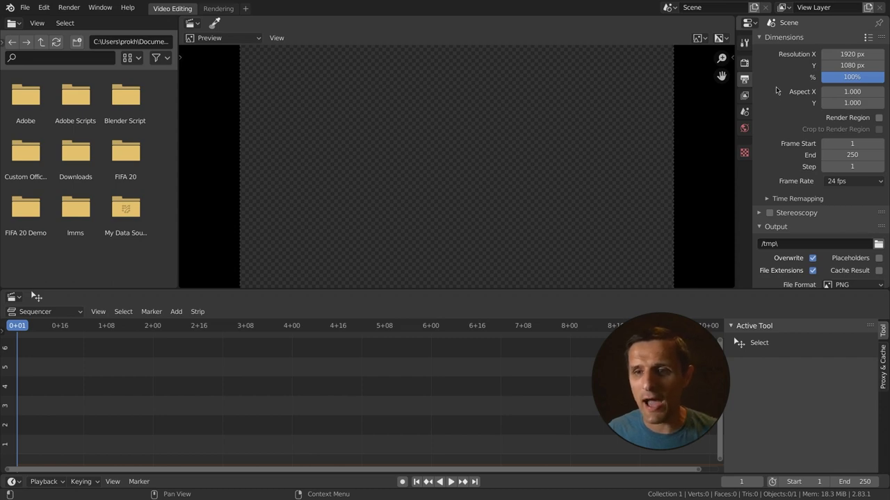
# Set the scene's frame range to 0–160 and its frame rate to 30 fps.
pyautogui.doubleClick(834, 144)
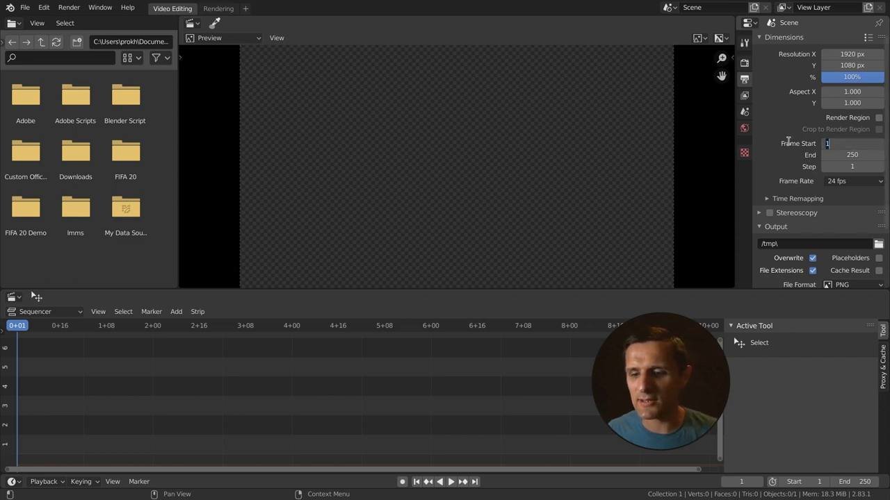
pyautogui.write('0')
pyautogui.press('Tab')
pyautogui.write('160')
pyautogui.press('Return')
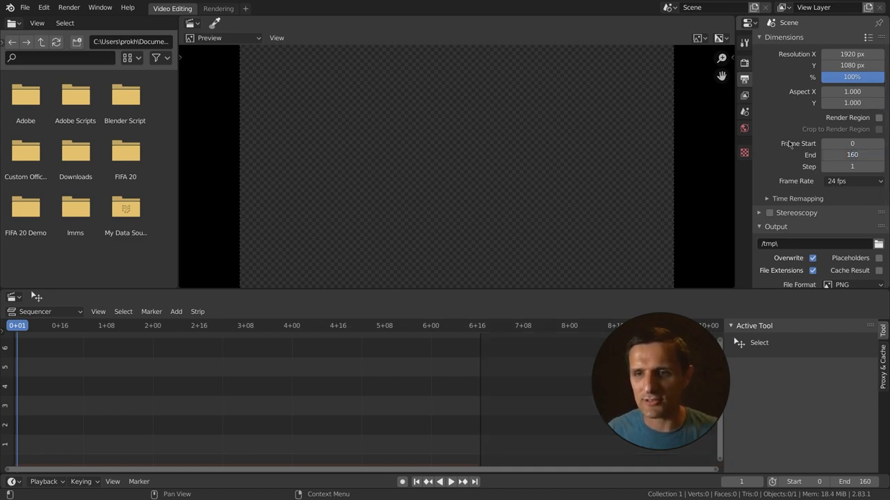
pyautogui.click(840, 181)
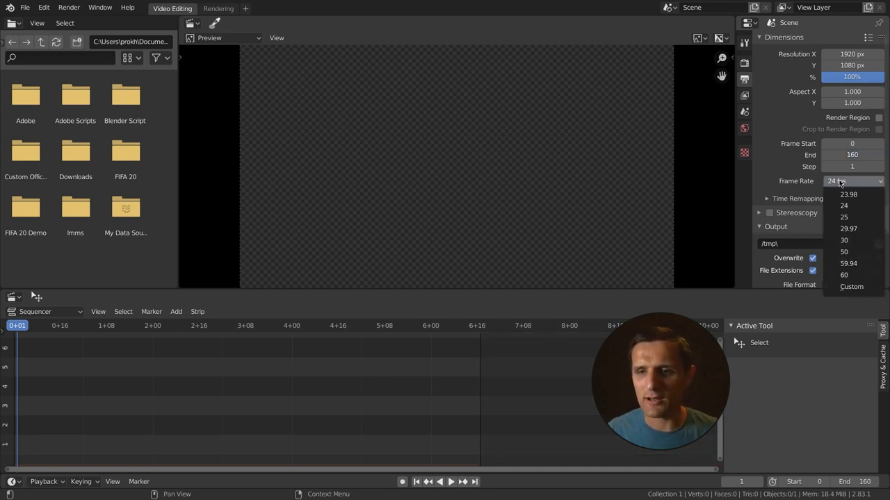
pyautogui.click(847, 240)
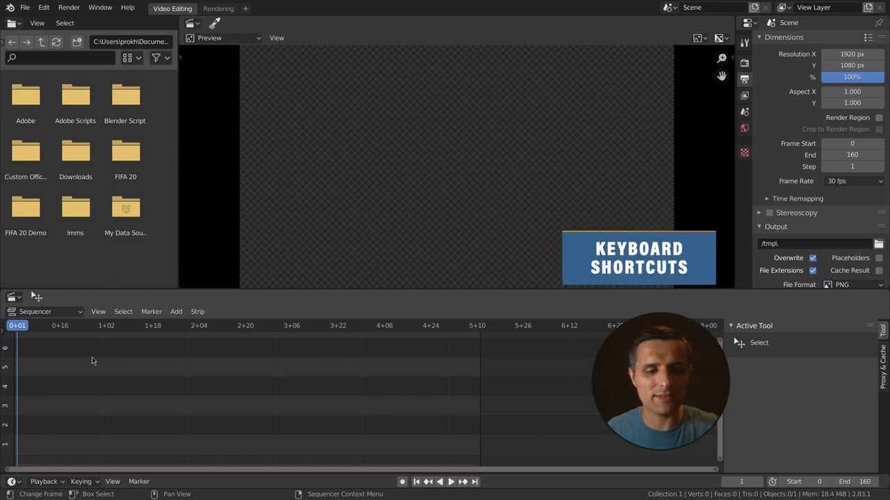
# Add all Sports Bumper PNG frames from RENDERS\FINAL RENDER as an image sequence strip and move it to channel 4, starting at frame 0.
pyautogui.hotkey('shift', 'a')
pyautogui.click(64, 357)
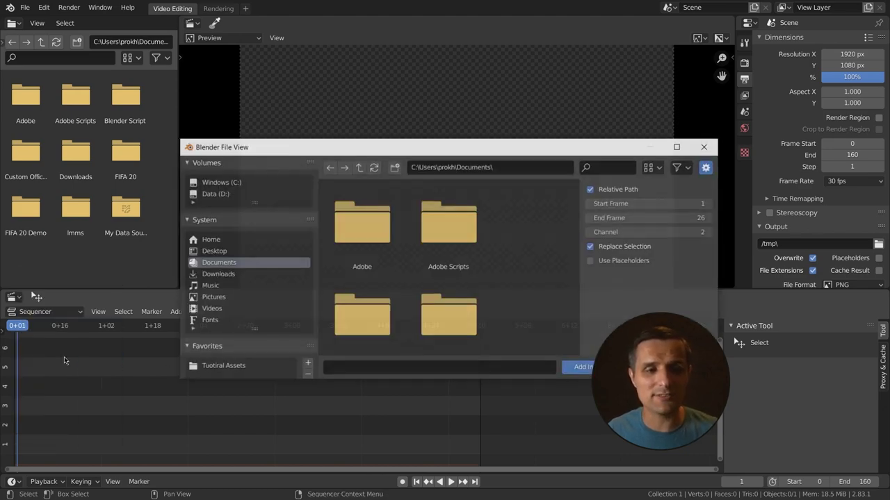
pyautogui.click(224, 366)
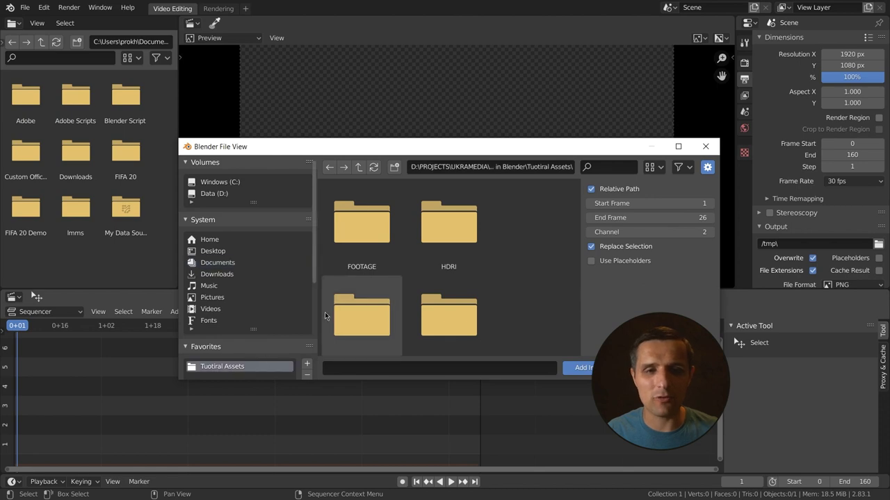
pyautogui.scroll(-1, 326, 312)
pyautogui.click(442, 319)
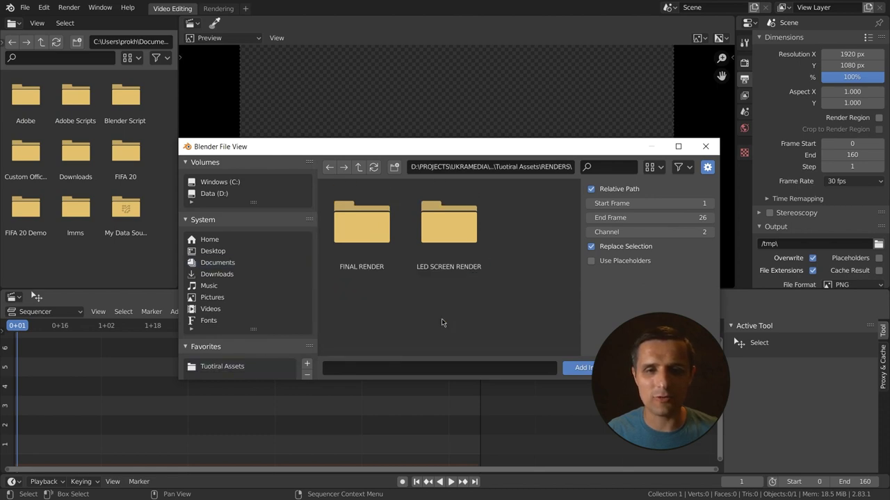
pyautogui.click(362, 222)
pyautogui.moveTo(348, 147); pyautogui.dragTo(259, 51)
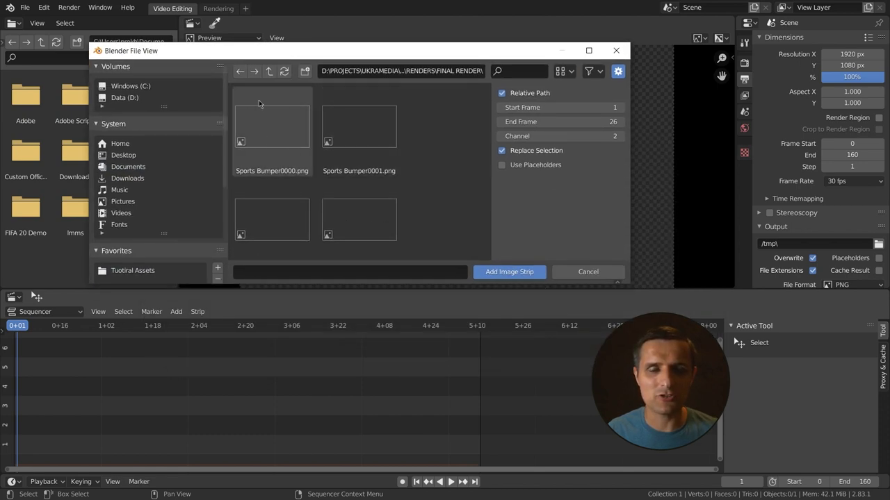
pyautogui.press('a')
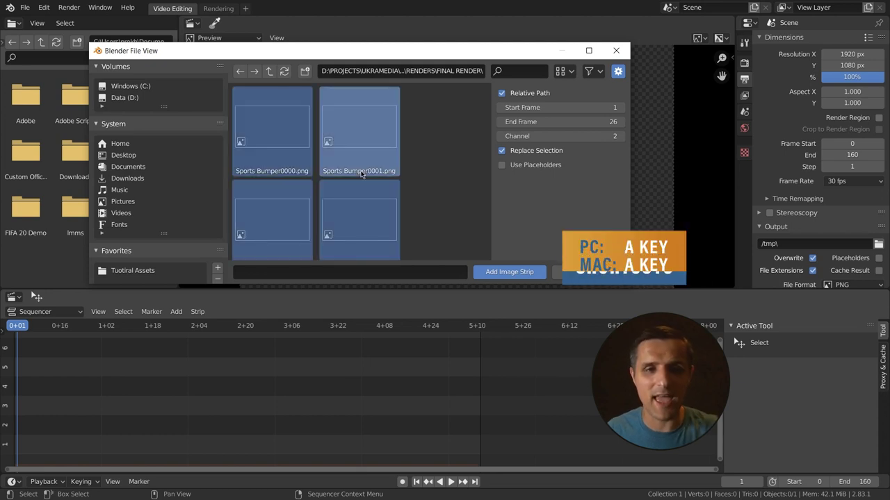
pyautogui.click(504, 273)
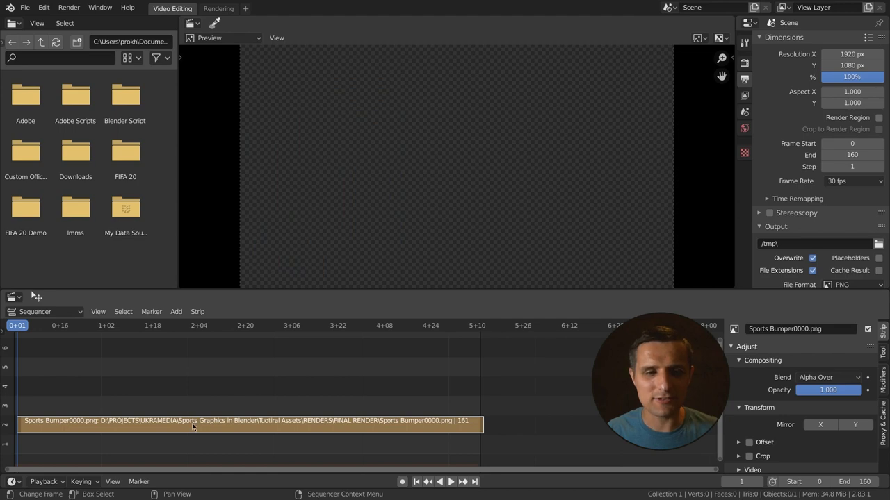
pyautogui.moveTo(194, 427); pyautogui.dragTo(170, 385)
# Play and scrub through the Sports Bumper strip to examine the panel transition, its transparent gaps and the full-screen section.
pyautogui.hotkey('shift', 'Left')
pyautogui.press('space')
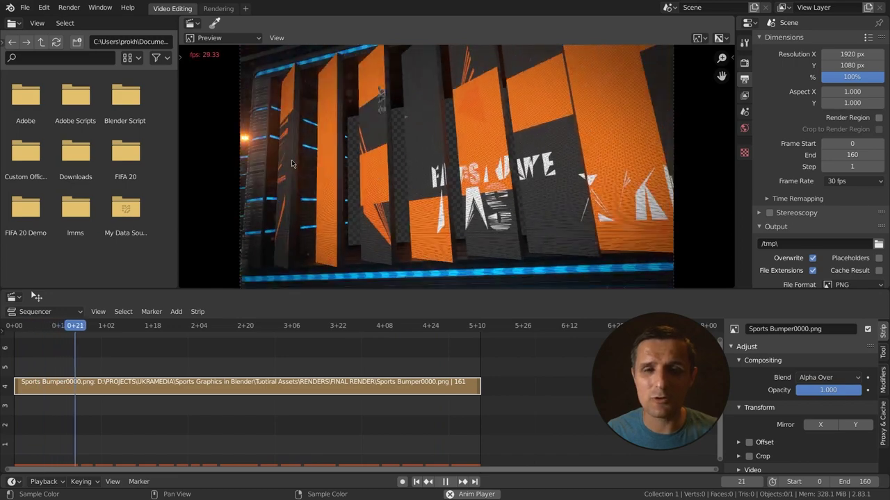
pyautogui.press('space')
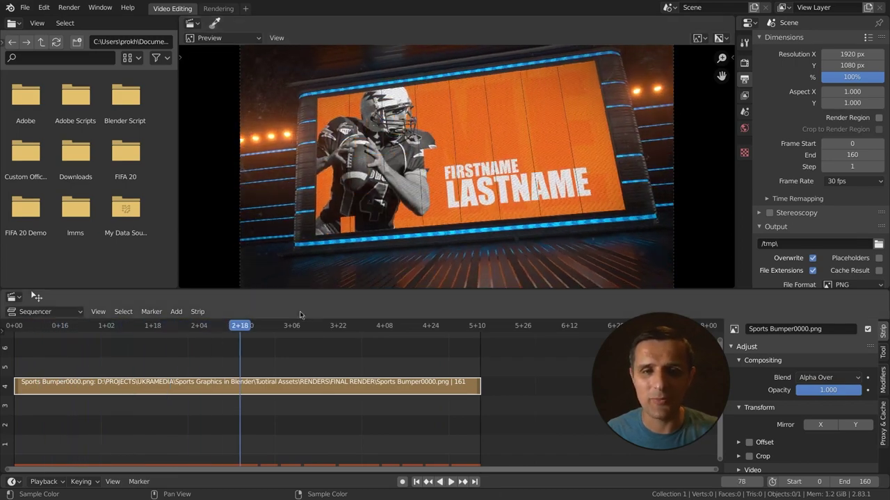
pyautogui.moveTo(243, 329); pyautogui.dragTo(45, 327)
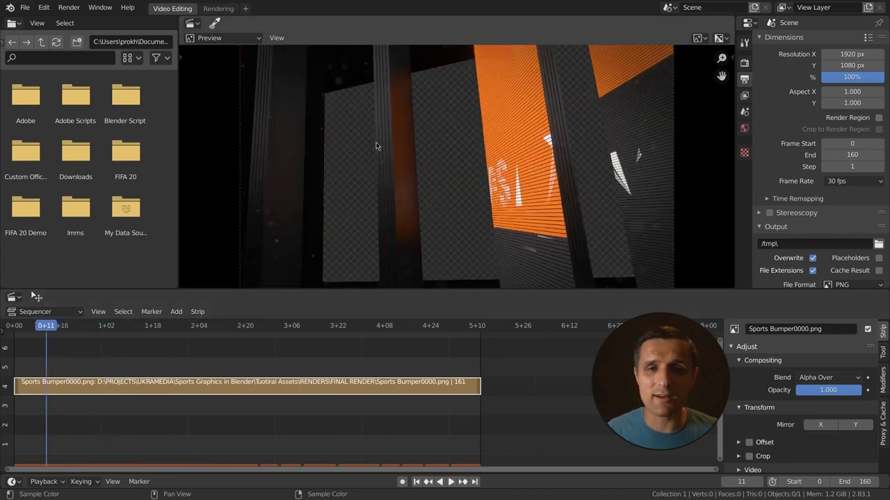
pyautogui.hotkey('shift', 'Left')
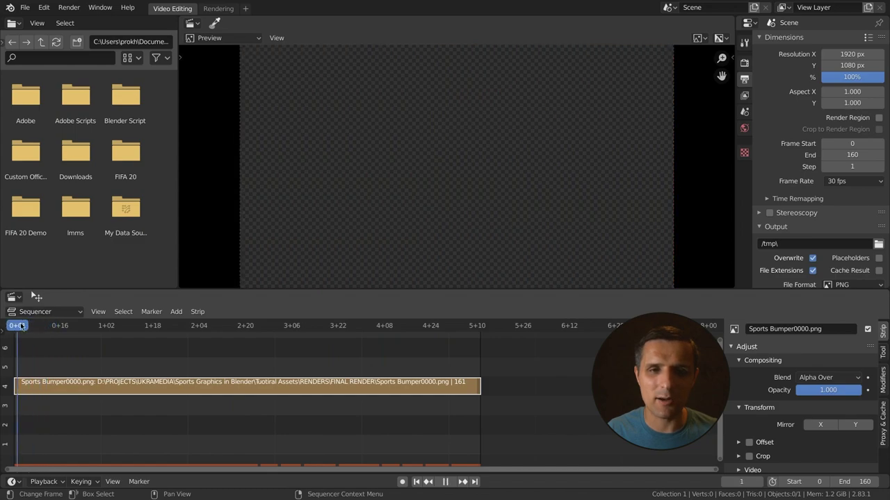
pyautogui.press('space')
pyautogui.moveTo(62, 325); pyautogui.dragTo(35, 327)
pyautogui.press('space')
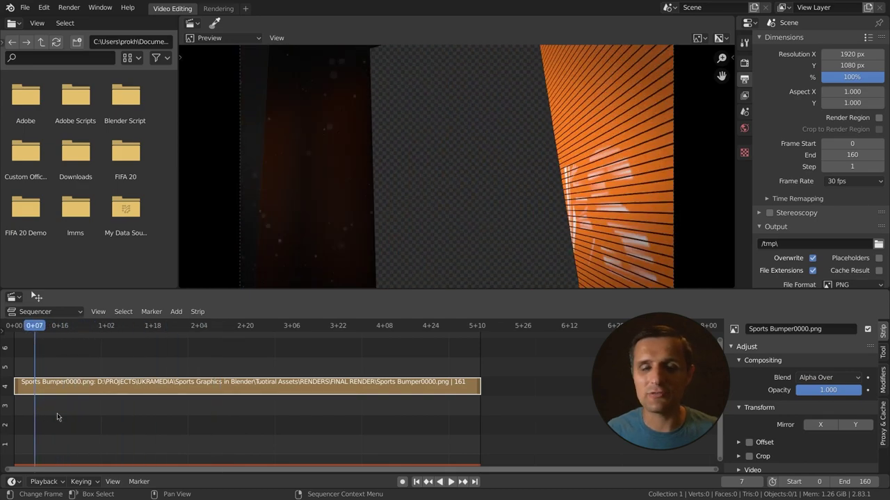
pyautogui.press('space')
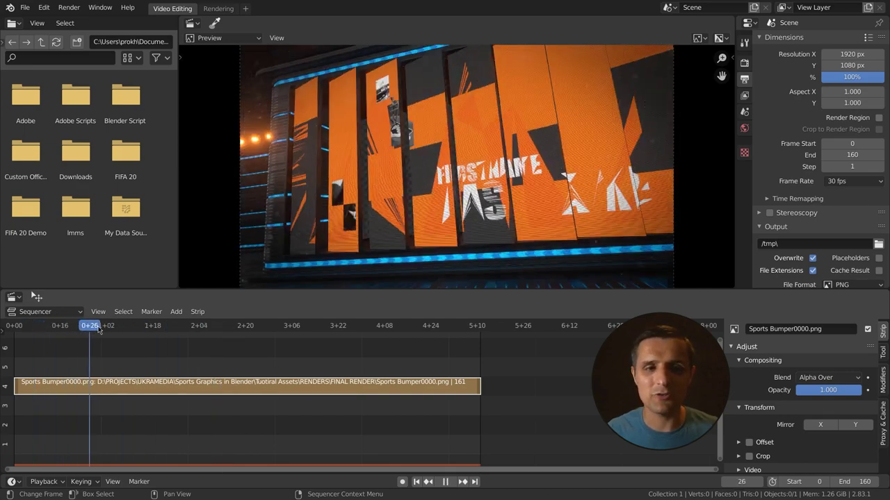
pyautogui.click(185, 331)
pyautogui.moveTo(185, 331); pyautogui.dragTo(197, 358)
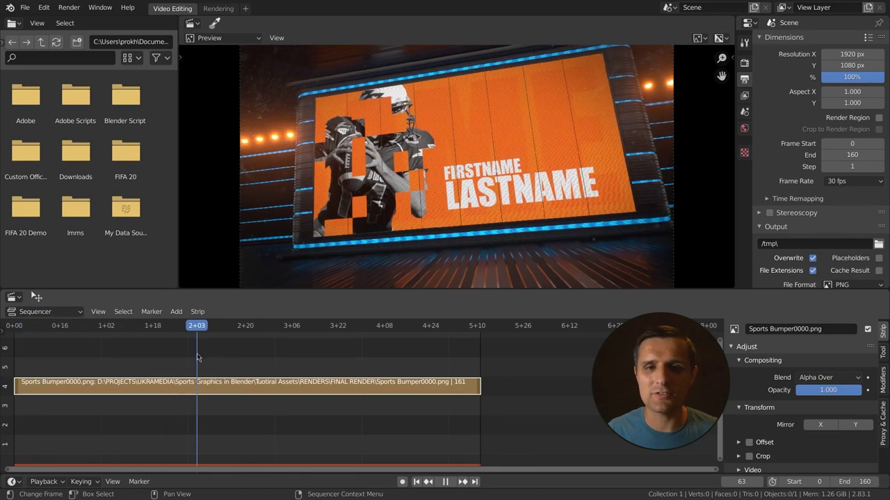
pyautogui.press('space')
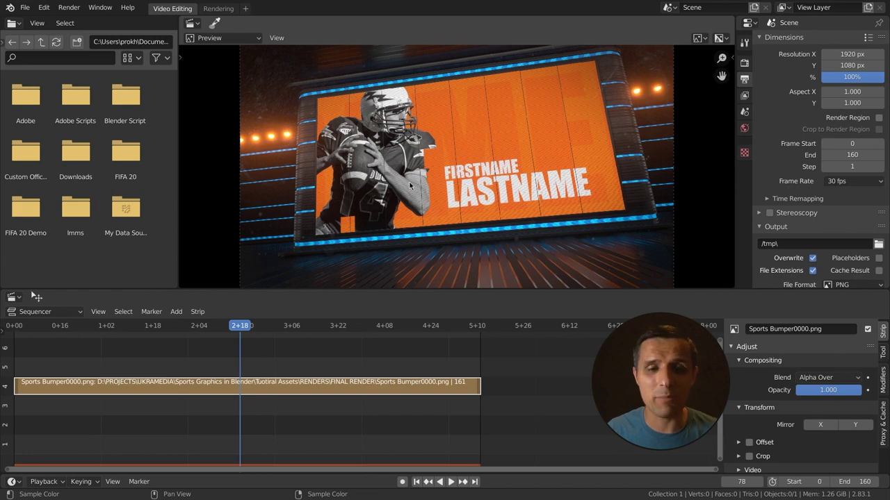
pyautogui.moveTo(262, 327); pyautogui.dragTo(232, 327)
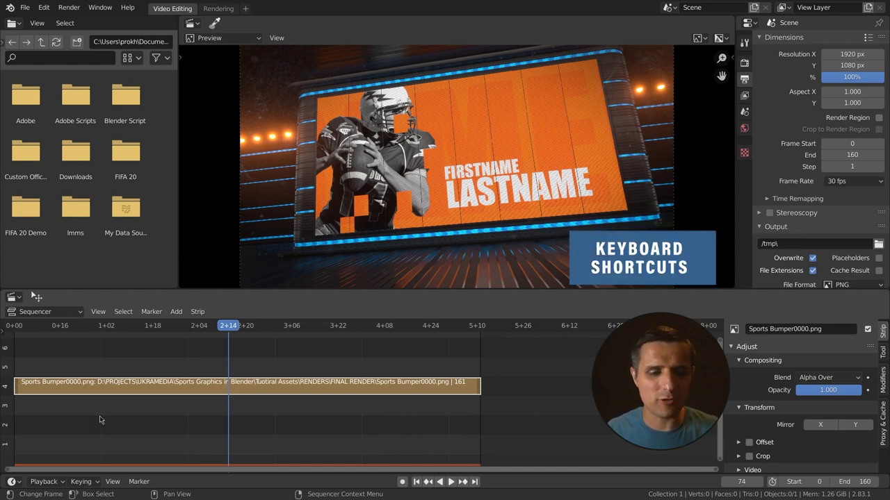
# Add Image A.png from the IMAGES folder as a strip on channel 2 beneath the bumper, starting at frame 0 and 59 frames long.
pyautogui.hotkey('shift', 'a')
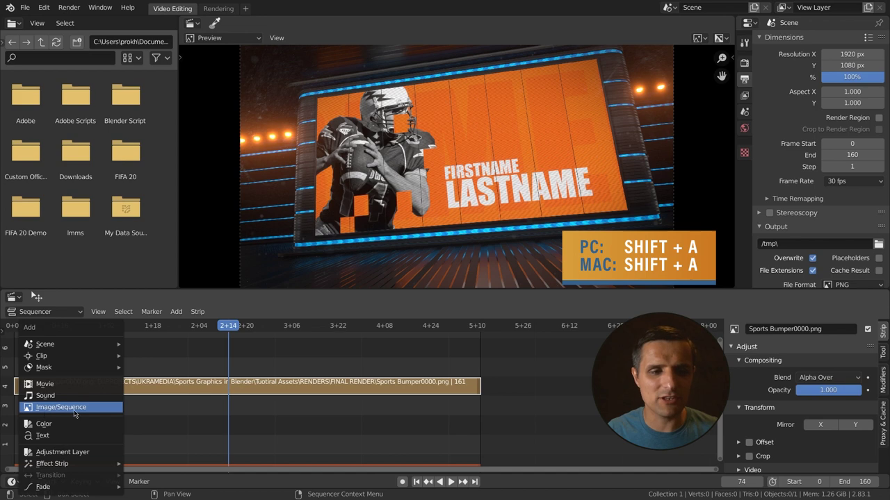
pyautogui.click(73, 410)
pyautogui.click(206, 367)
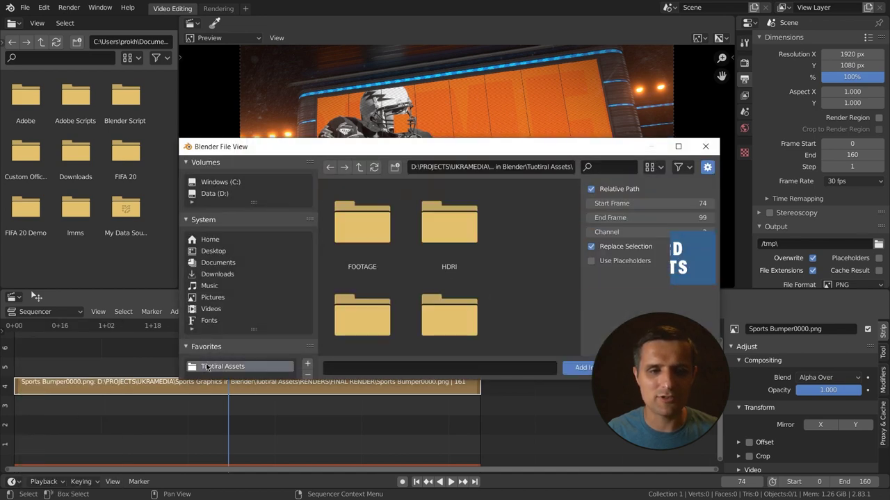
pyautogui.moveTo(272, 146); pyautogui.dragTo(183, 60)
pyautogui.scroll(-1, 328, 239)
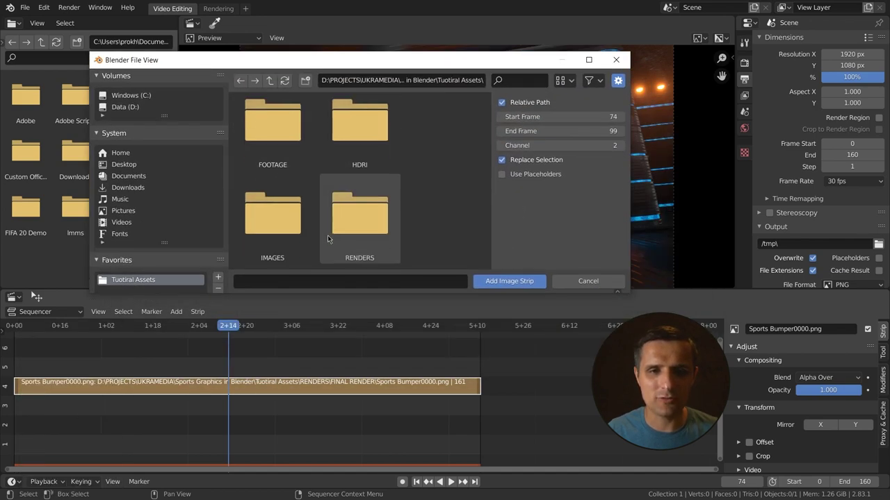
pyautogui.doubleClick(277, 222)
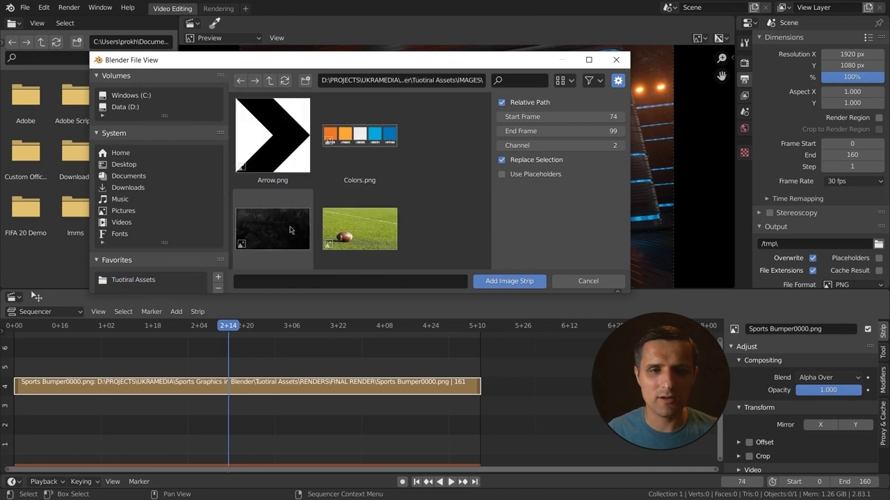
pyautogui.scroll(-1, 365, 222)
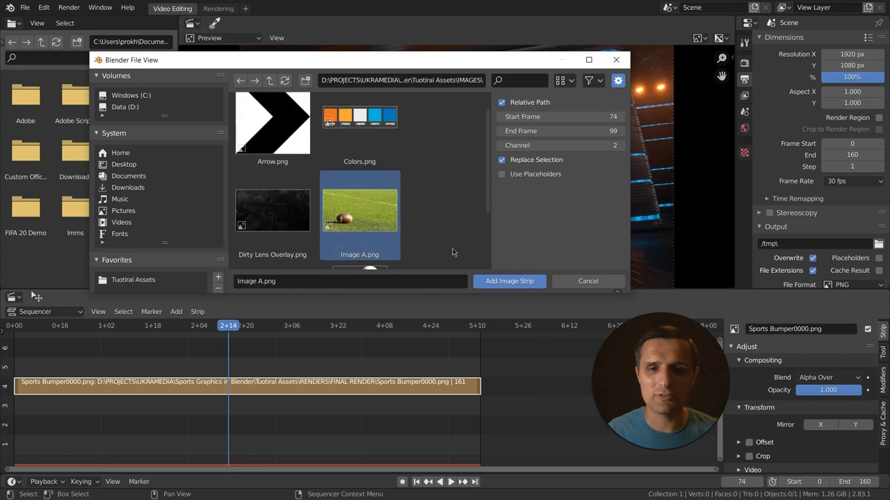
pyautogui.click(509, 281)
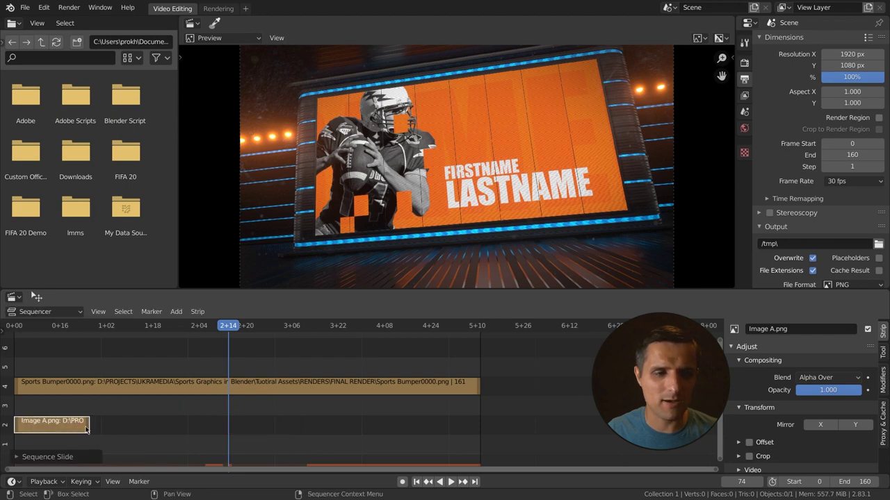
# Play the opening transition over the football image and return the playhead to frame 0.
pyautogui.hotkey('shift', 'Left')
pyautogui.press('space')
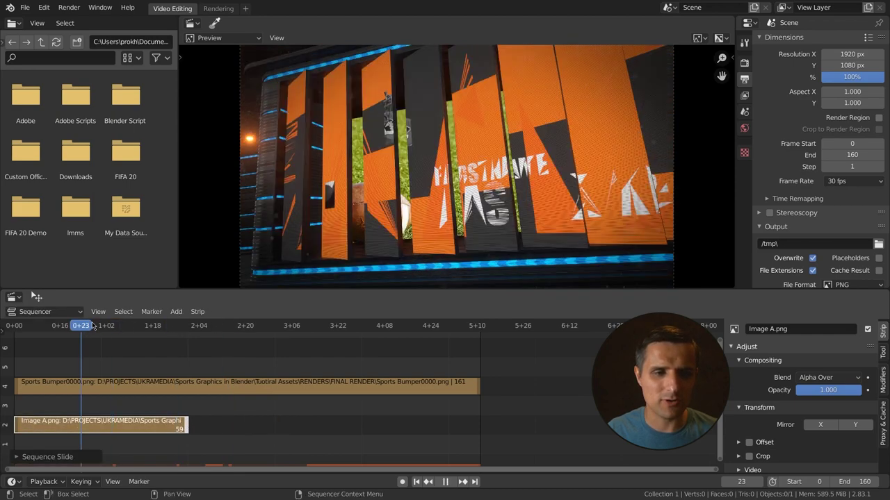
pyautogui.press('space')
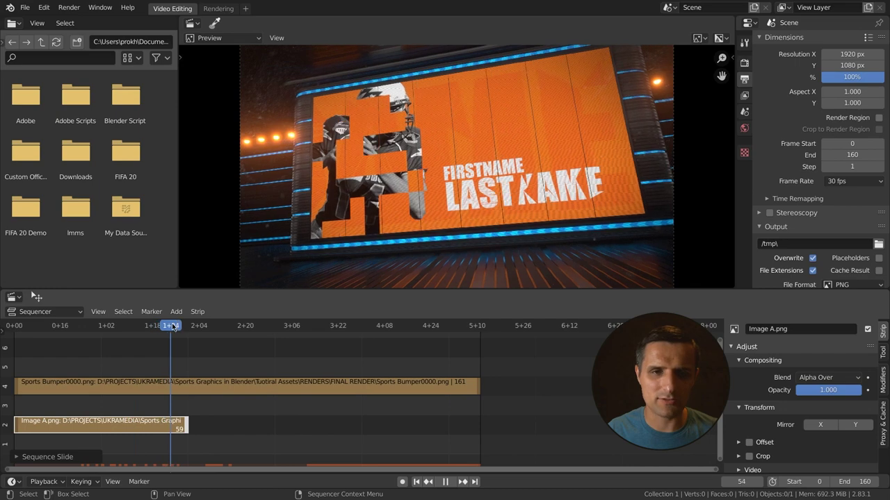
pyautogui.moveTo(170, 327); pyautogui.dragTo(15, 327)
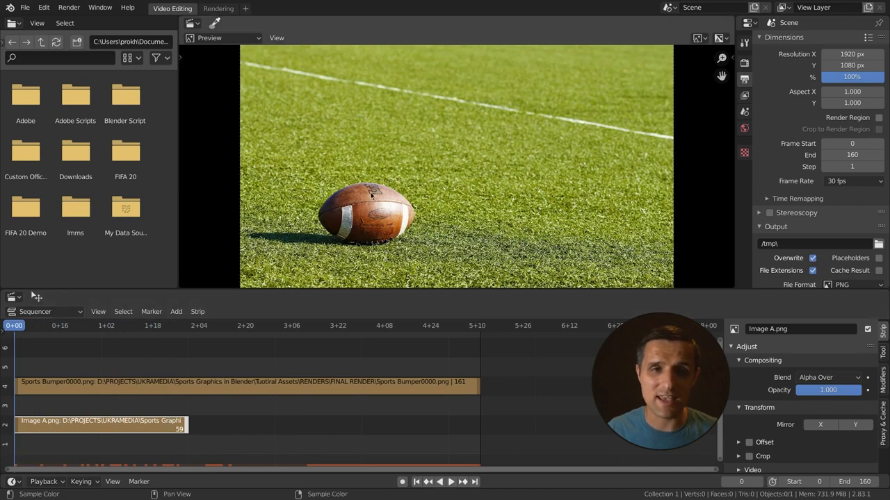
# Play the transition over the football image up to the full-screen section and place the playhead at frame 94.
pyautogui.press('space')
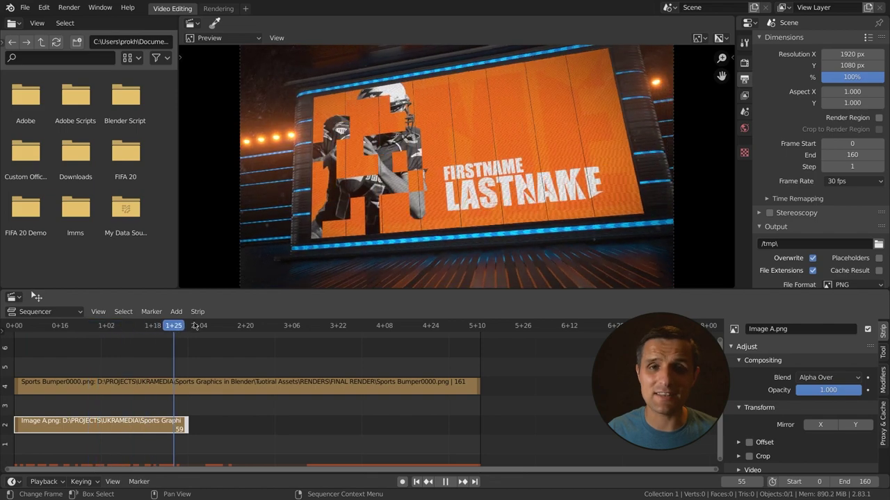
pyautogui.moveTo(196, 326); pyautogui.dragTo(286, 348)
pyautogui.press('space')
# Add Image B.png from the IMAGES folder as a strip on channel 2 beneath the bumper's closing part, starting at about frame 111.
pyautogui.hotkey('shift', 'a')
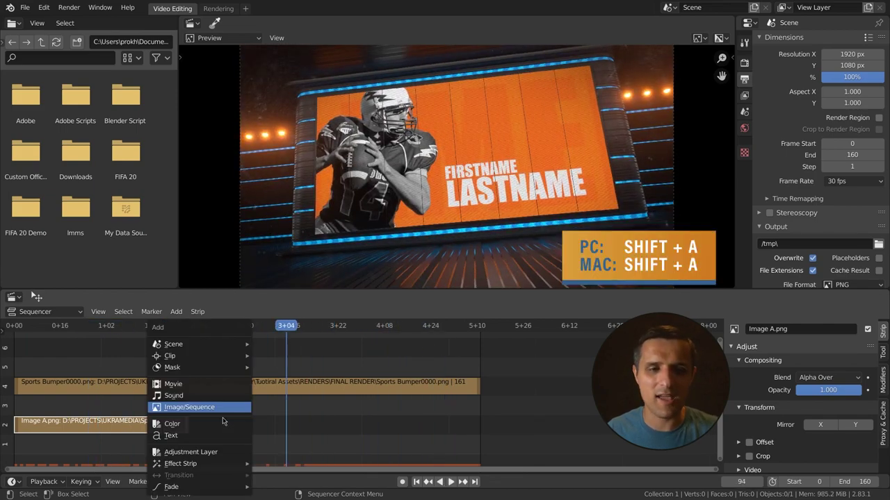
pyautogui.click(204, 409)
pyautogui.scroll(-1, 408, 315)
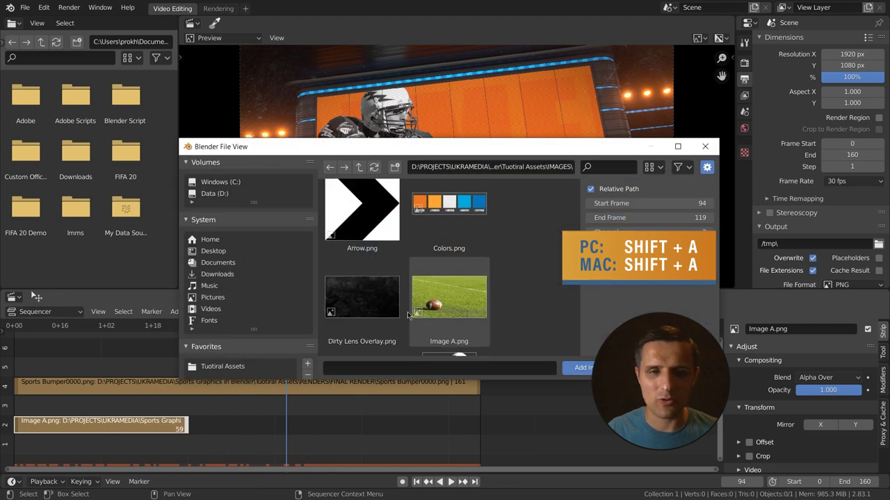
pyautogui.scroll(-2, 410, 316)
pyautogui.scroll(-3, 391, 337)
pyautogui.click(393, 336)
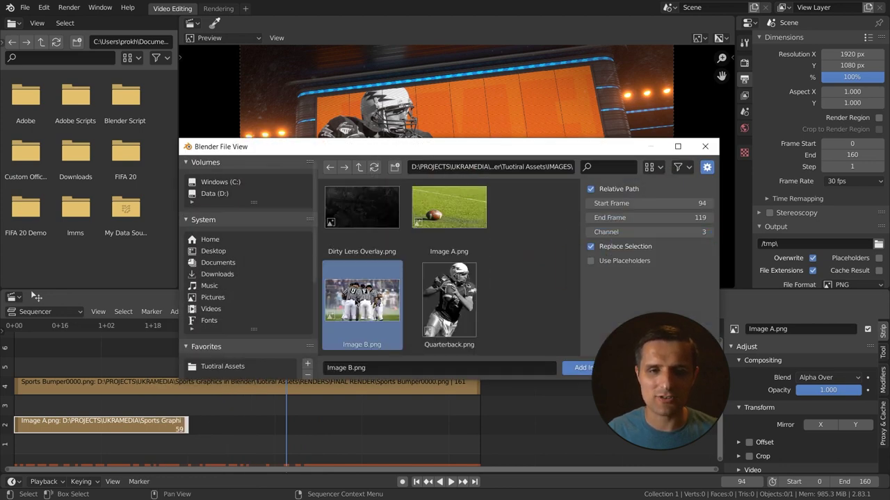
pyautogui.moveTo(472, 146); pyautogui.dragTo(372, 32)
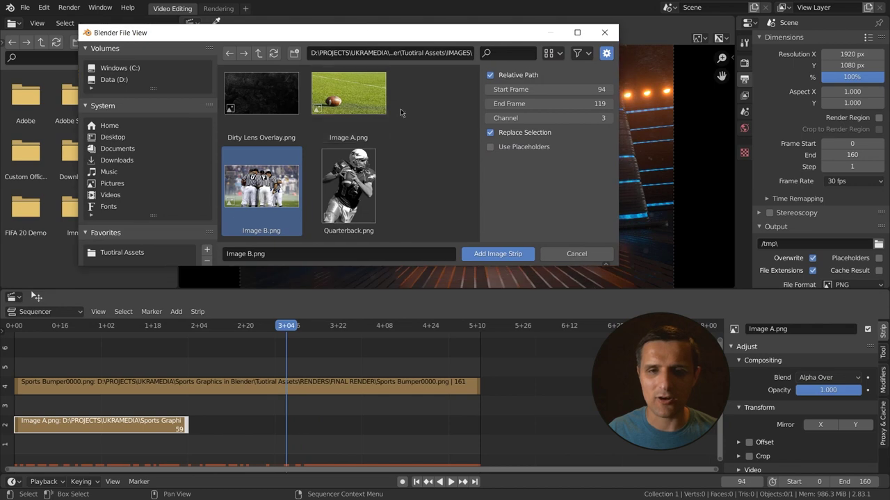
pyautogui.click(497, 254)
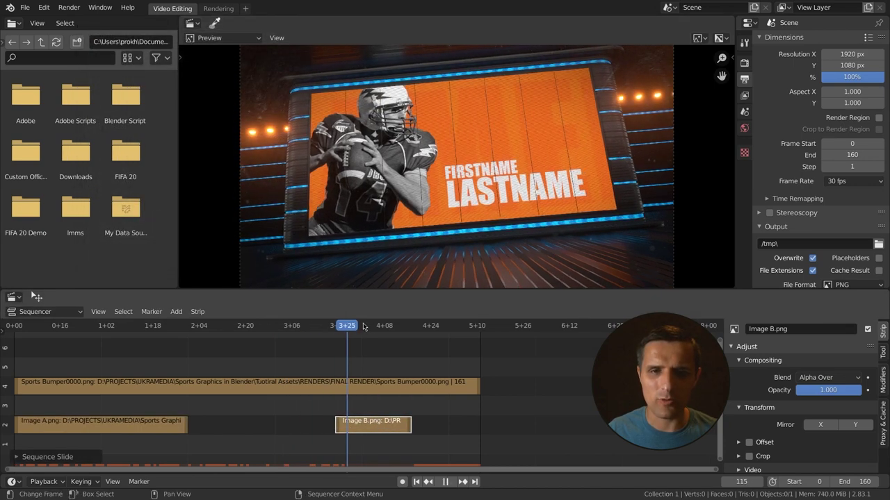
# Extend the Image B.png strip to frame 169 and play the closing transition over it from about frame 124.
pyautogui.moveTo(363, 327)
pyautogui.mouseDown()
pyautogui.moveTo(397, 322)
pyautogui.moveTo(375, 320)
pyautogui.mouseUp()
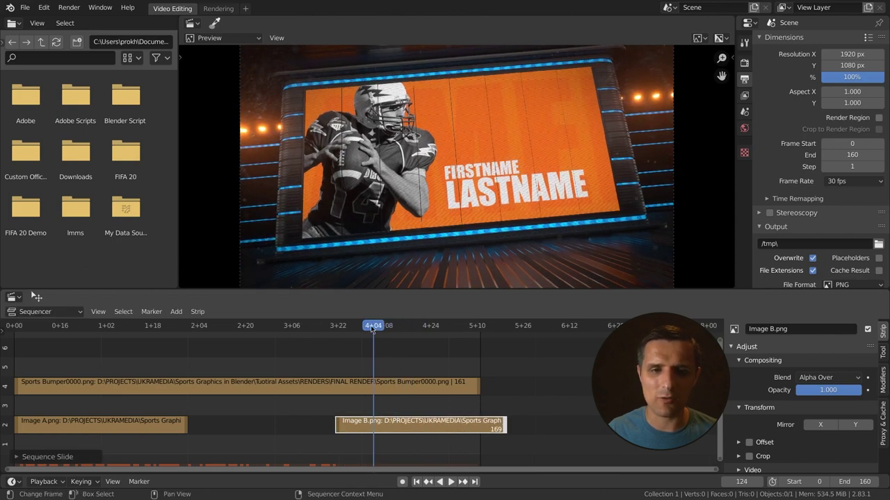
pyautogui.press('space')
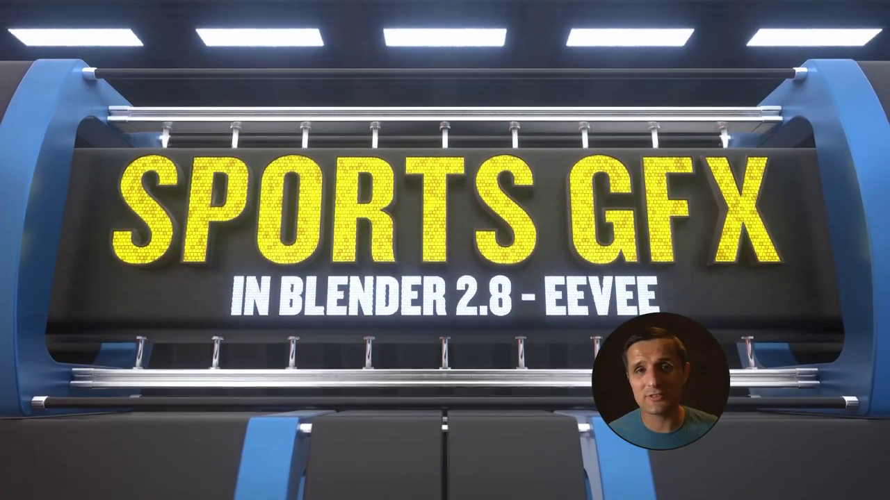
# Open the SPORTS GFX text object in the other project for editing.
pyautogui.press('Tab')
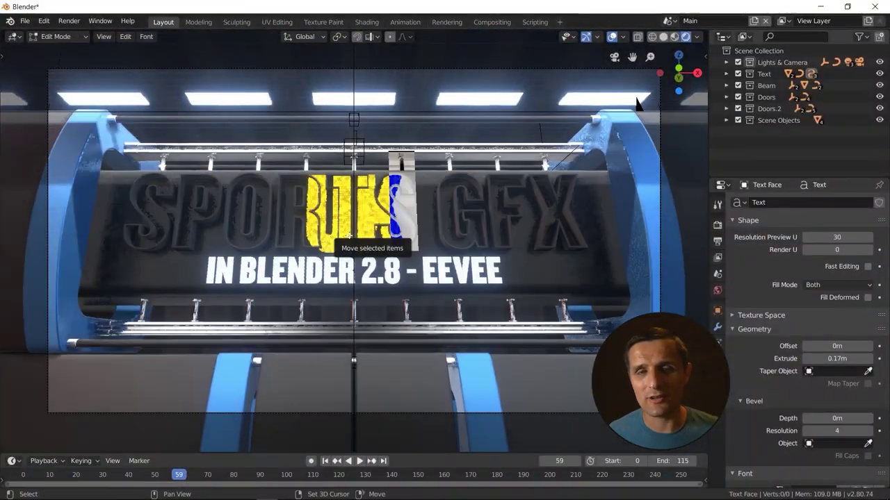